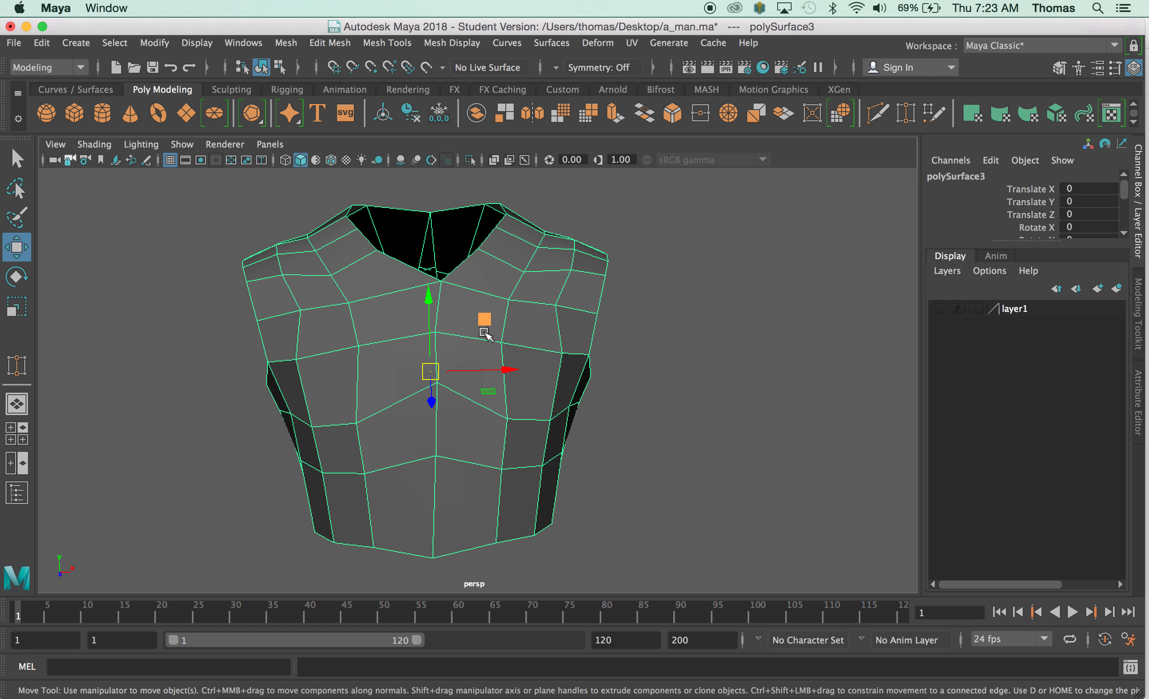
left_click_drag(330, 457, 216, 315, "alt")
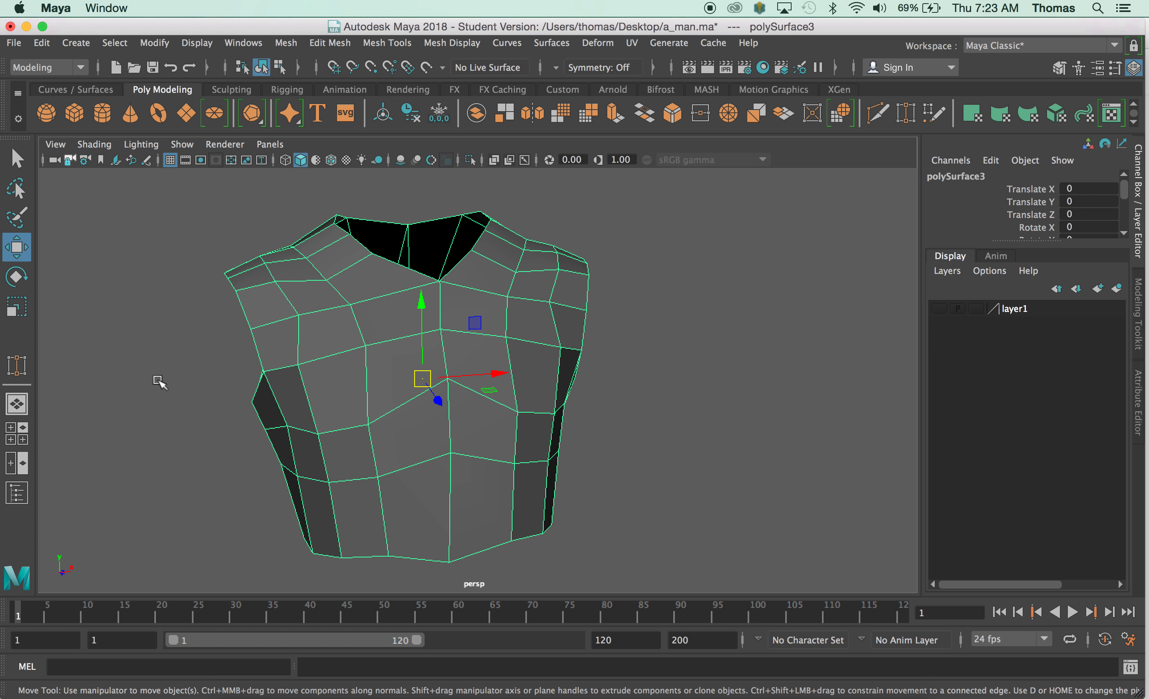
left_click_drag(702, 392, 636, 390, "alt")
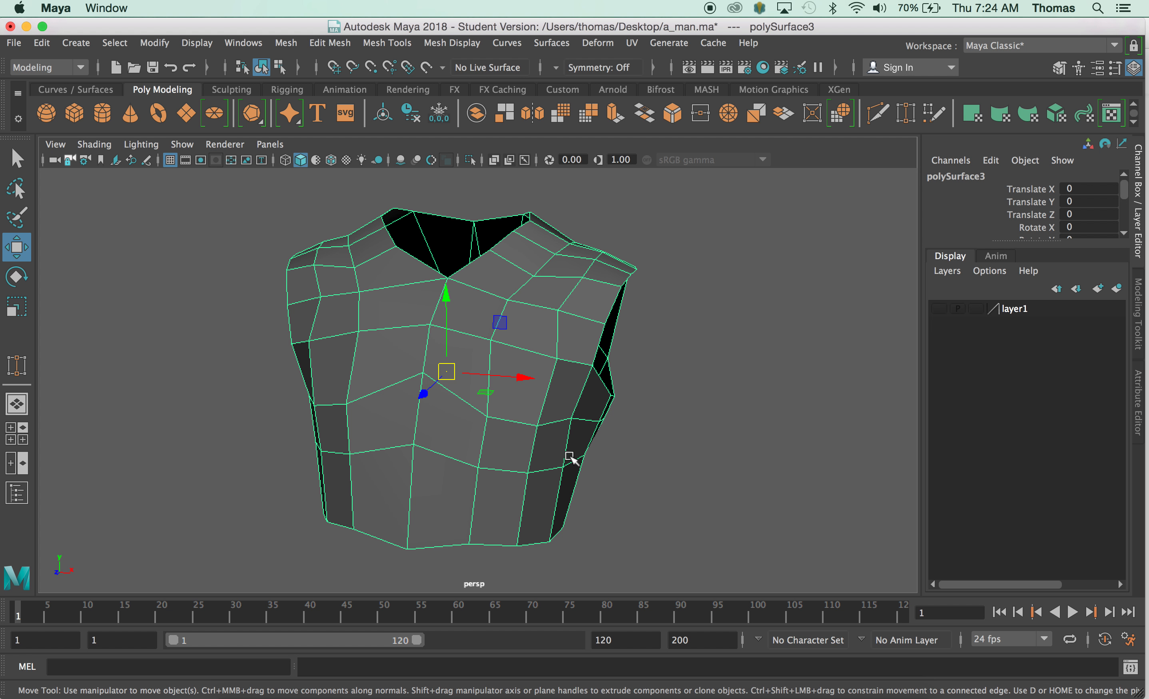
left_click_drag(644, 428, 762, 421, "alt")
left_click_drag(605, 436, 495, 450, "alt")
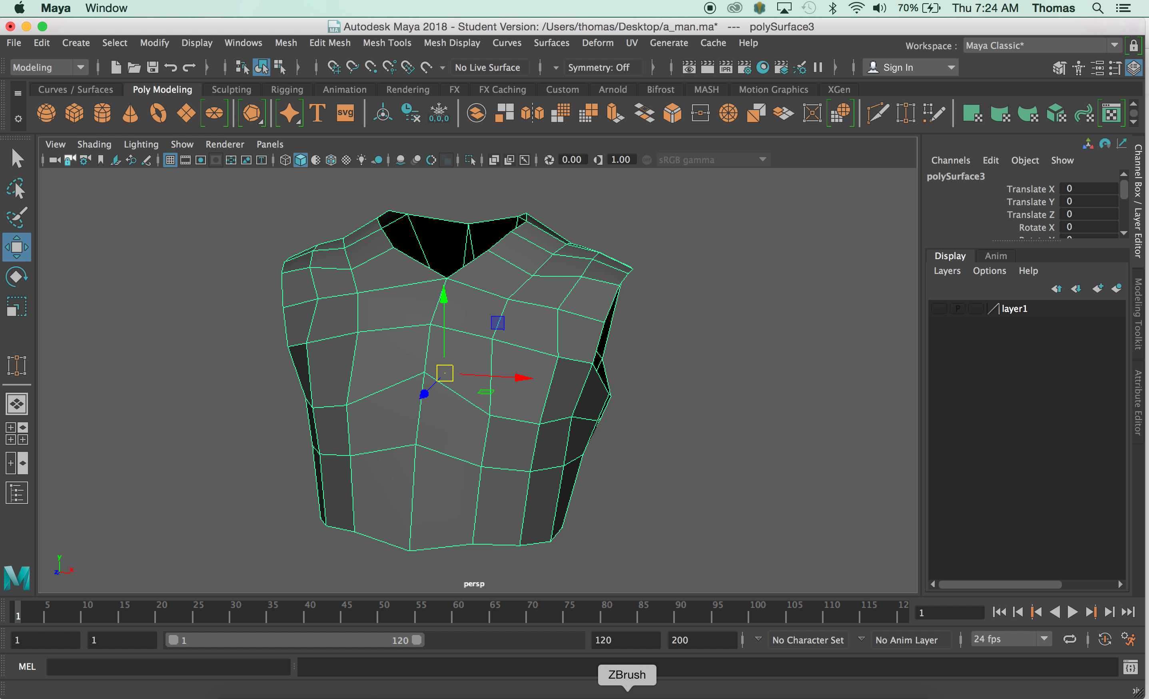
- Switch to ZBrush and look through the LightBox content categories, including projects, tools, textures and alphas
left_click(627, 696)
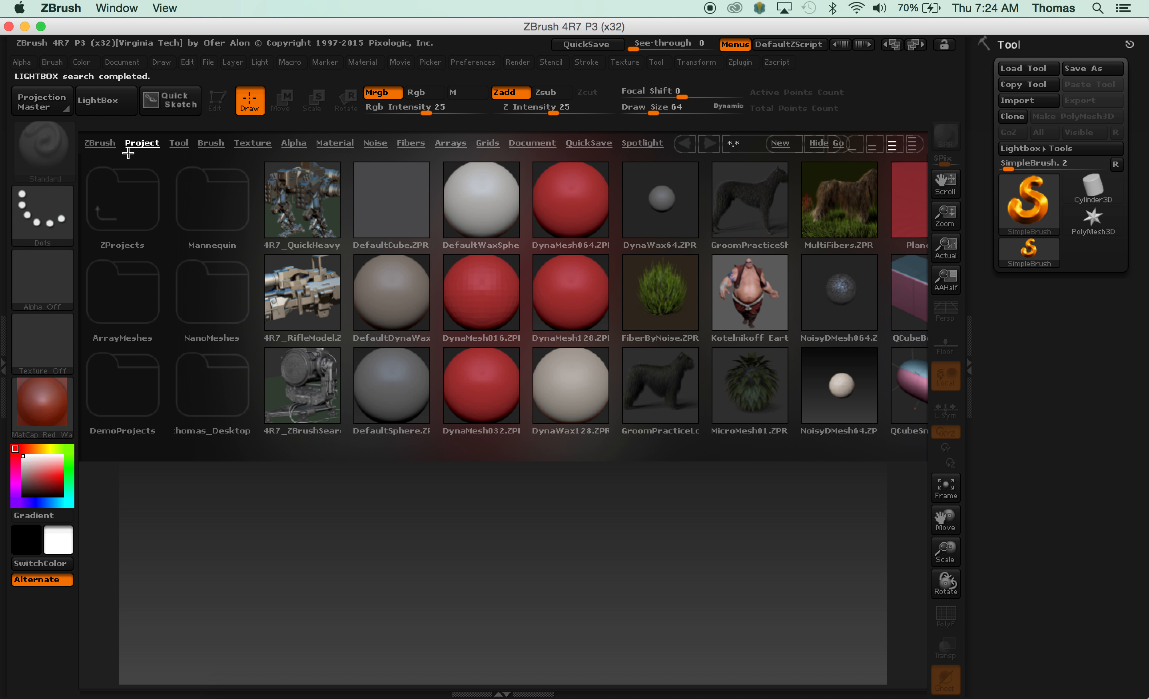
left_click(103, 143)
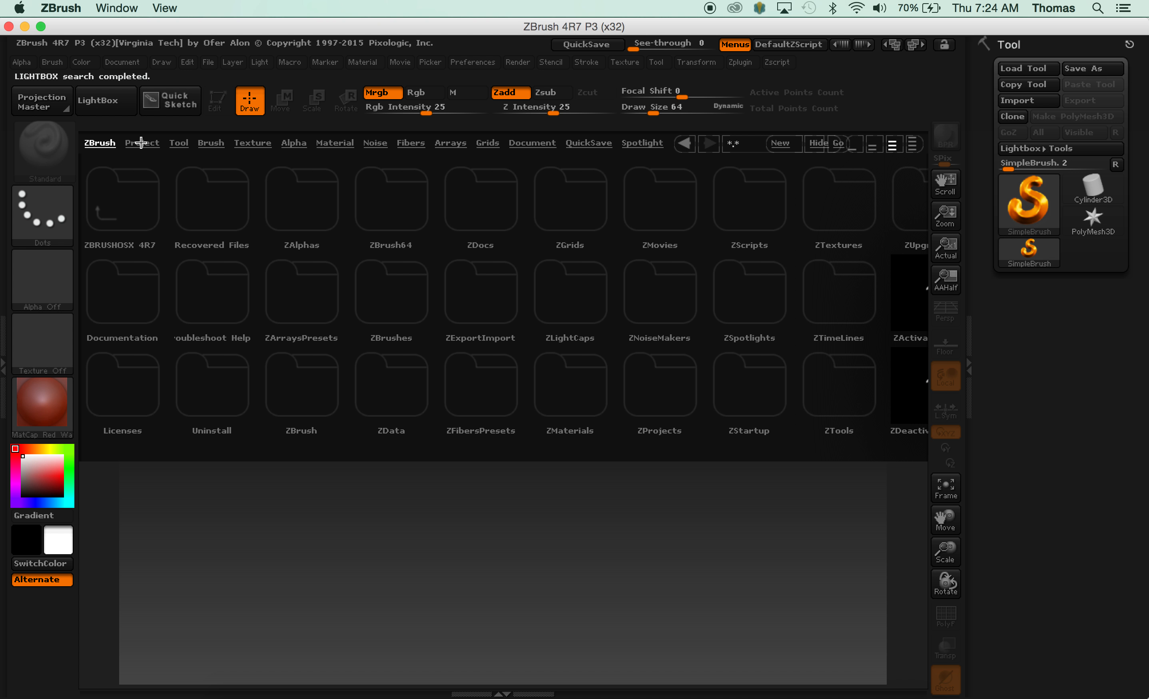
left_click(141, 142)
left_click(178, 143)
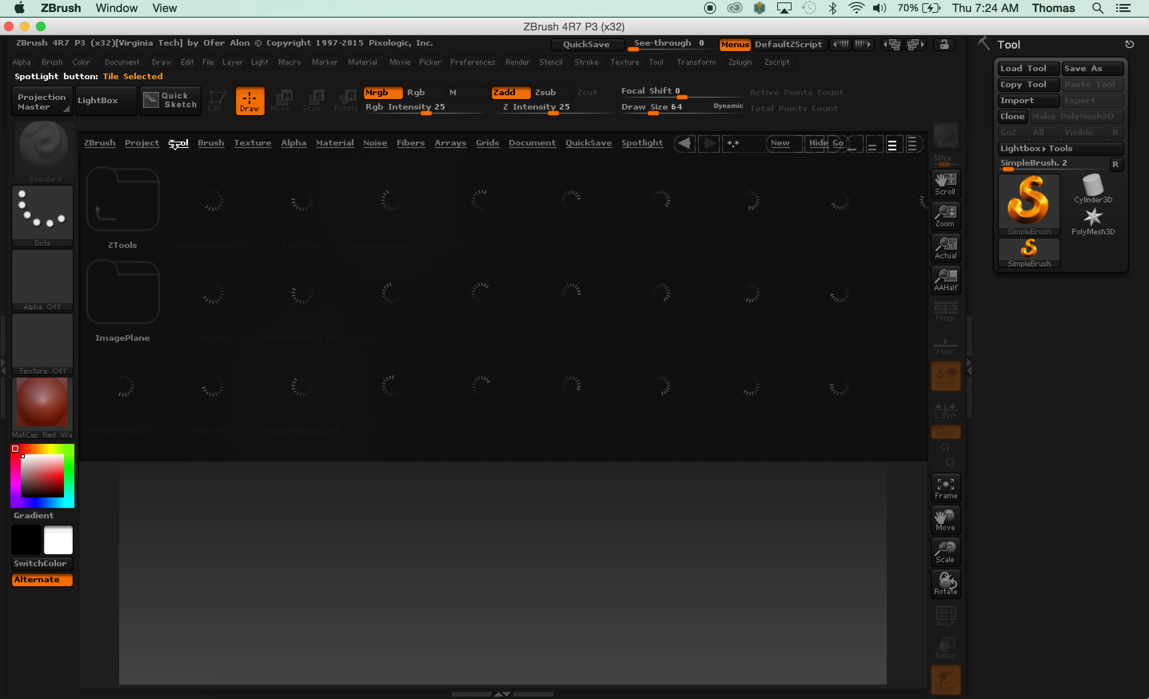
left_click(140, 143)
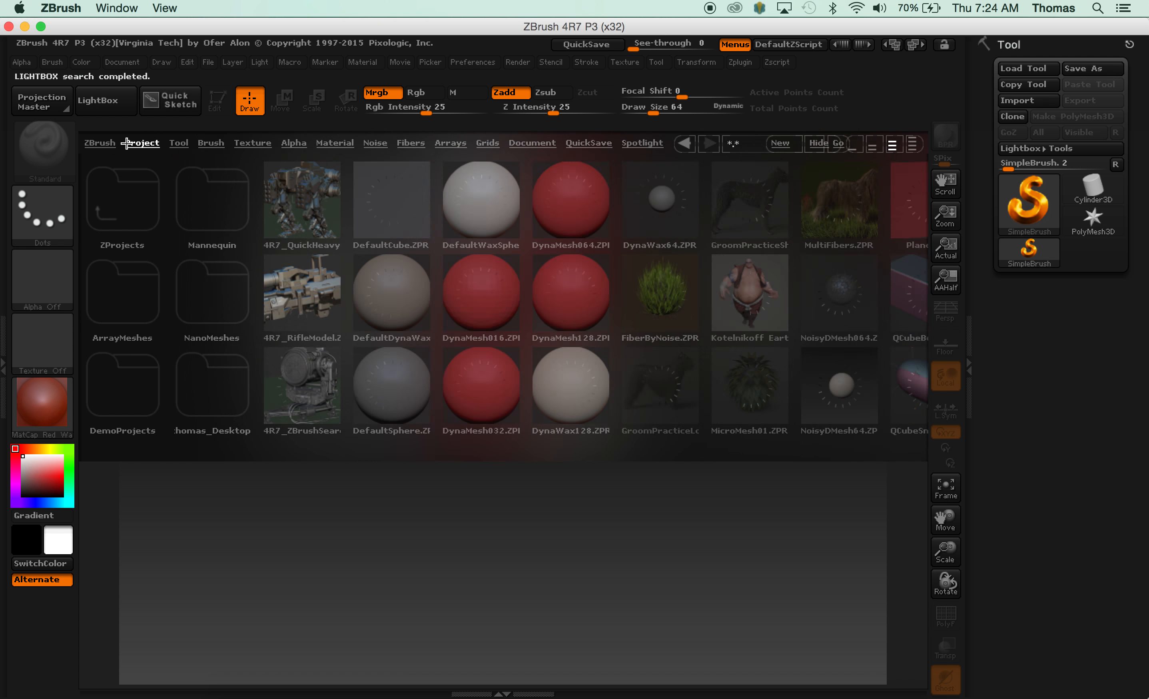
left_click(252, 145)
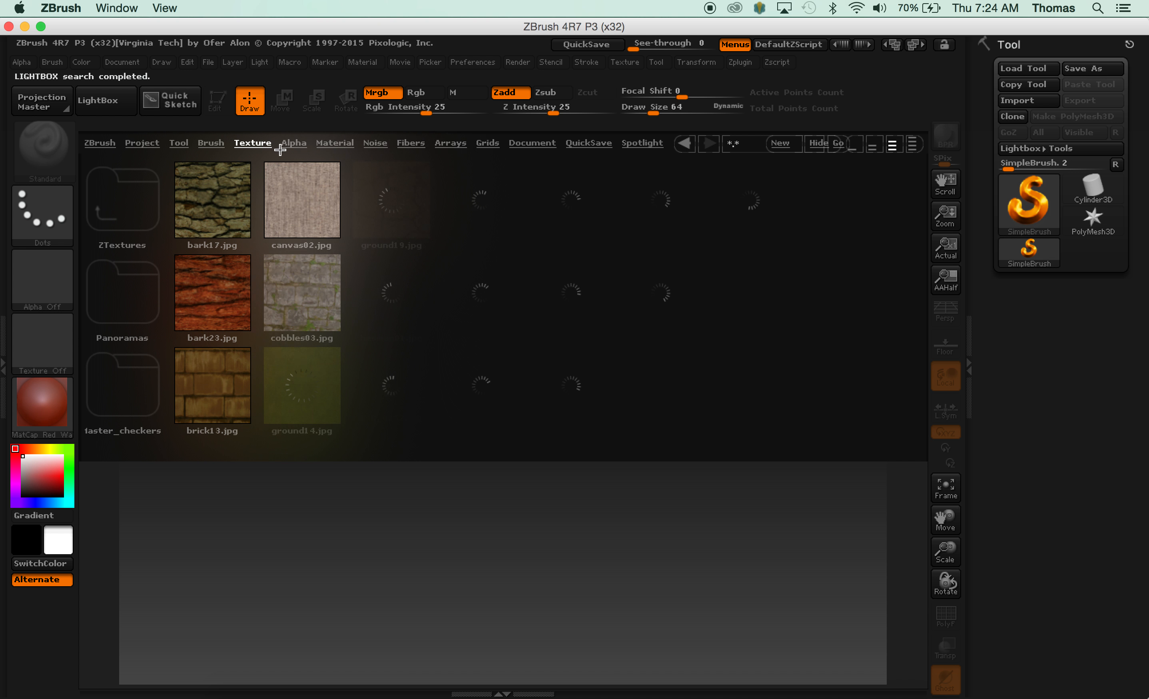
left_click(287, 144)
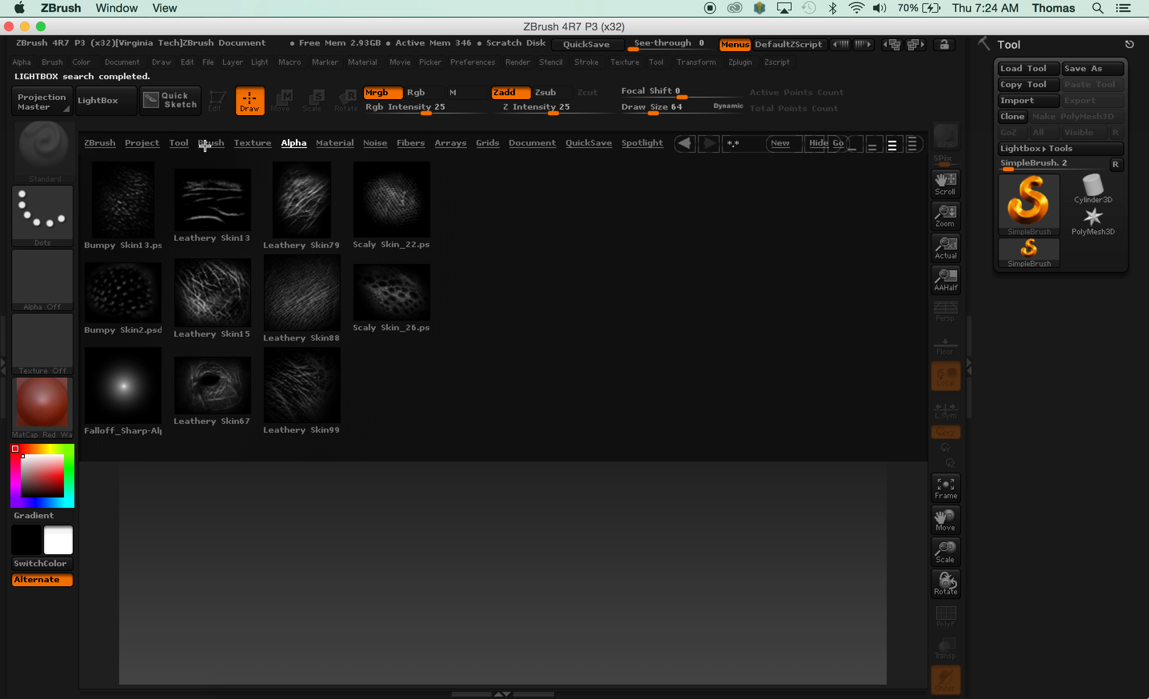
- Load the Nickz_humanMaleAverage.ZTL figure from the LightBox tool library
left_click(212, 143)
left_click(180, 144)
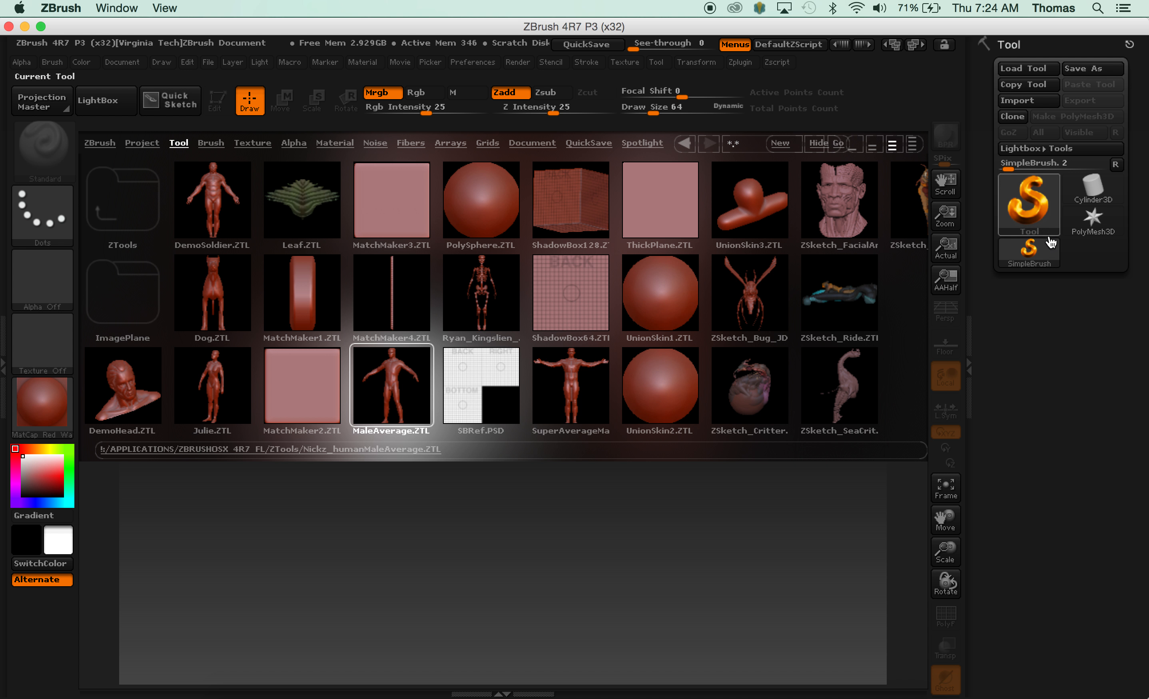
double_click(394, 367)
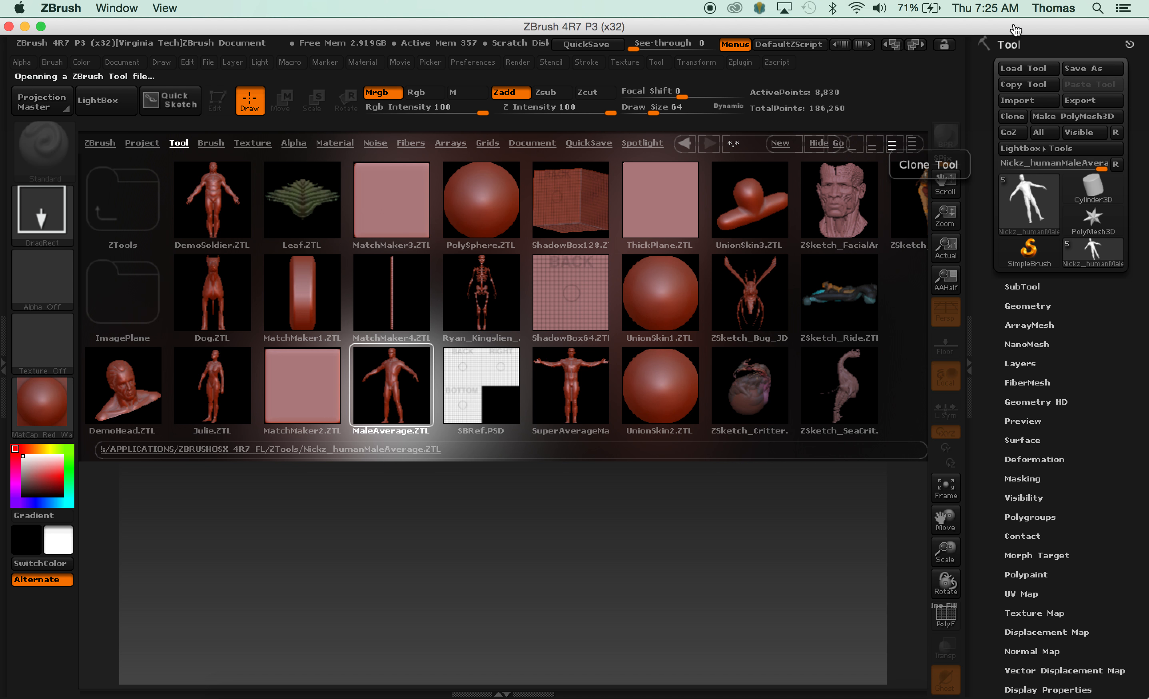
- Hide LightBox, then narrow and reposition the ZBrush window so its whole interface fits on the screen
left_click_drag(1014, 27, 860, 27)
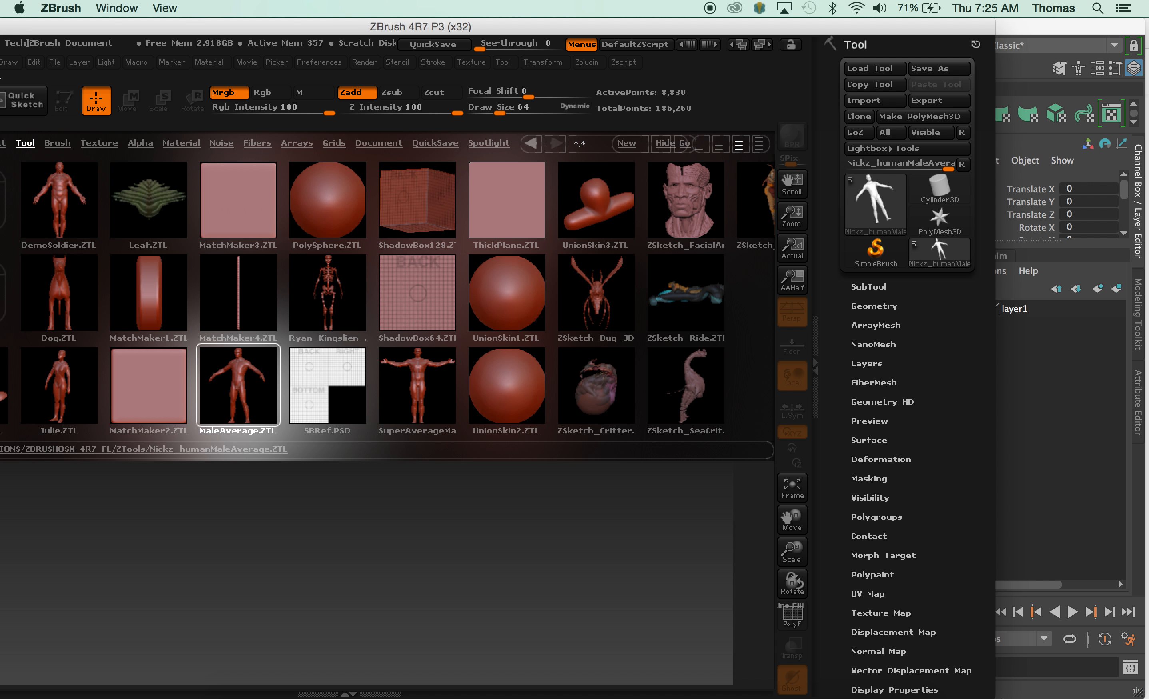
left_click_drag(990, 696, 1102, 697)
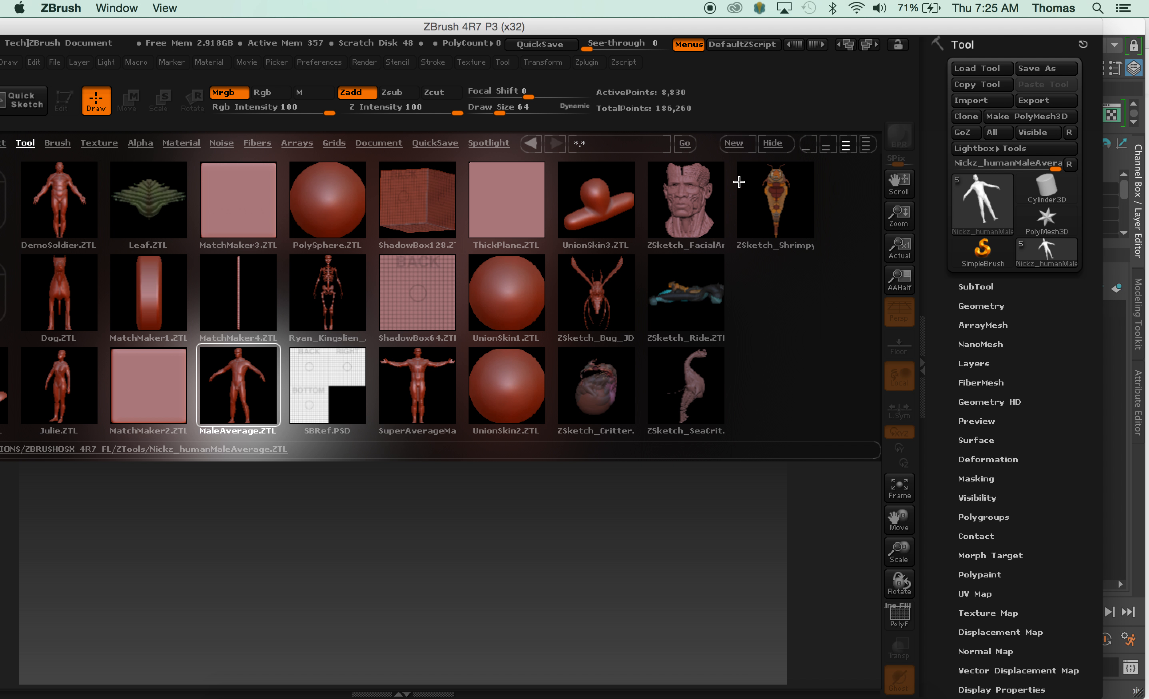
left_click(773, 144)
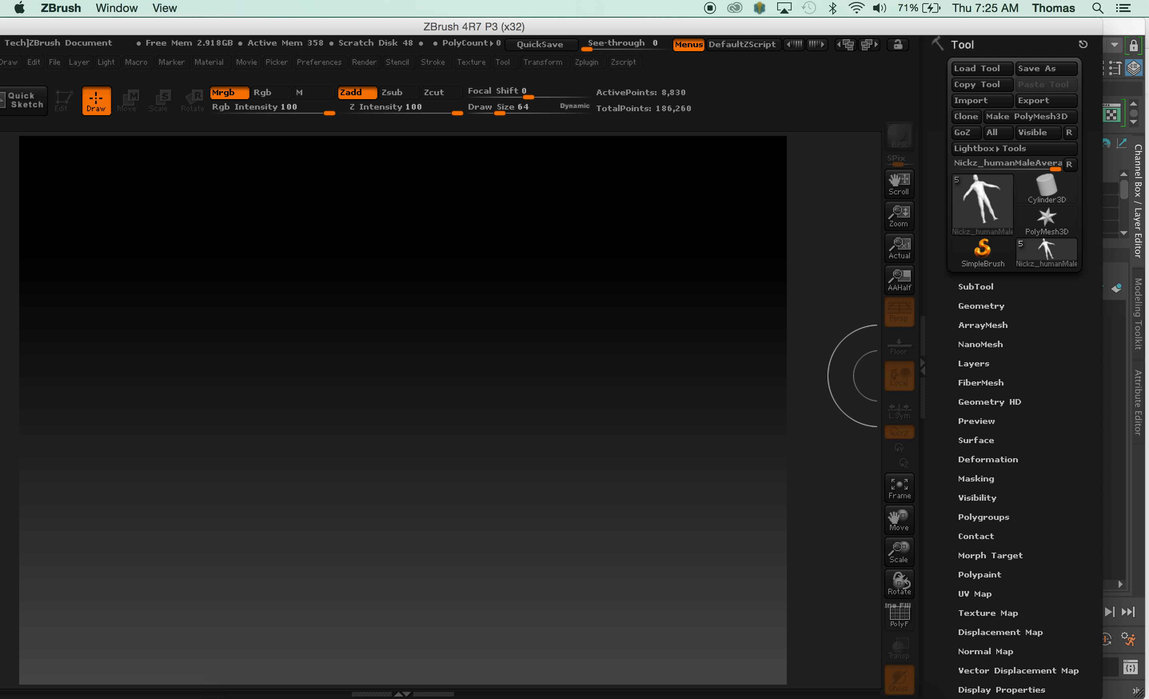
left_click_drag(1085, 691, 992, 694)
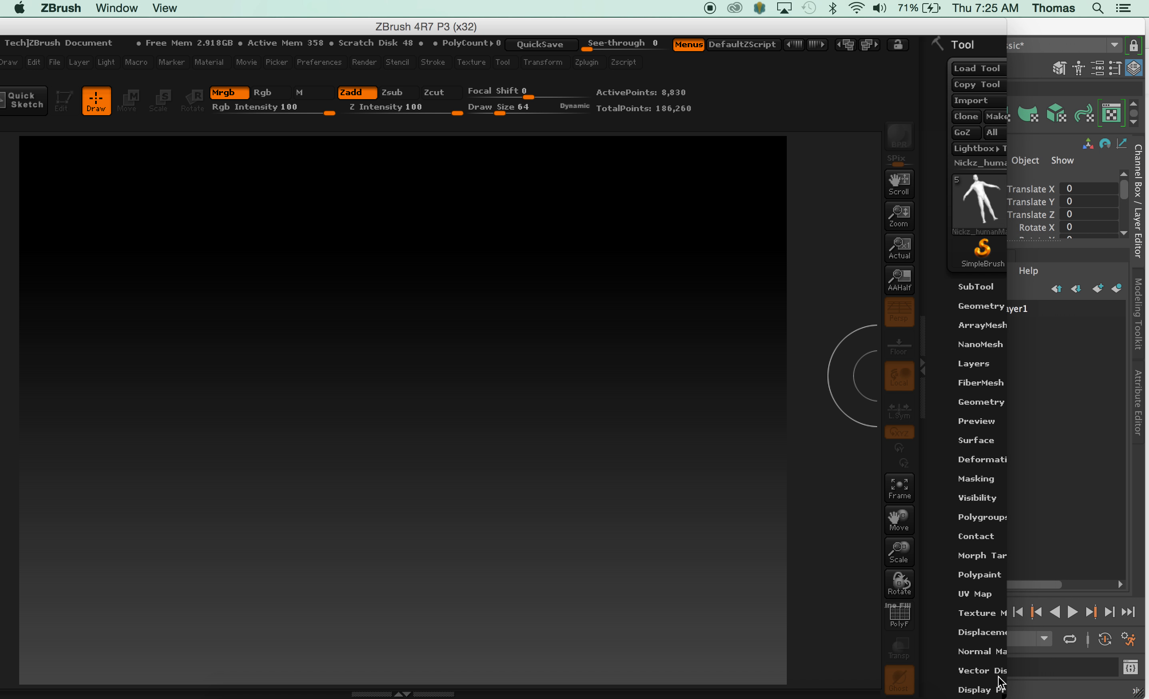
left_click_drag(638, 32, 777, 10)
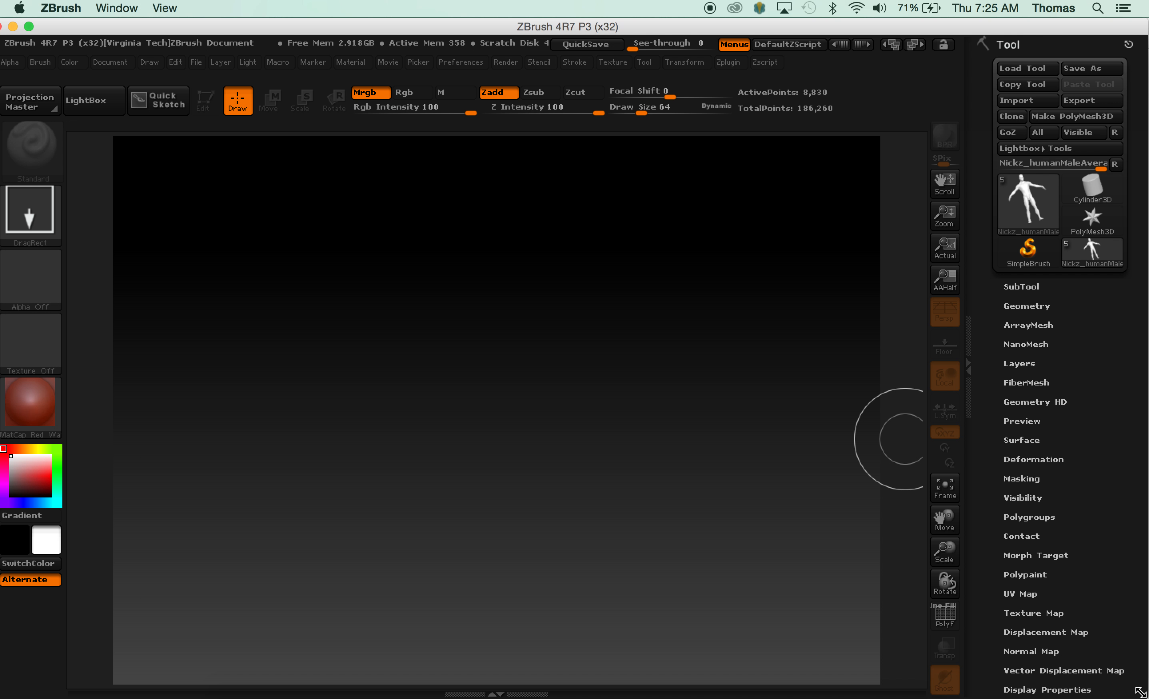
left_click_drag(1142, 692, 1096, 692)
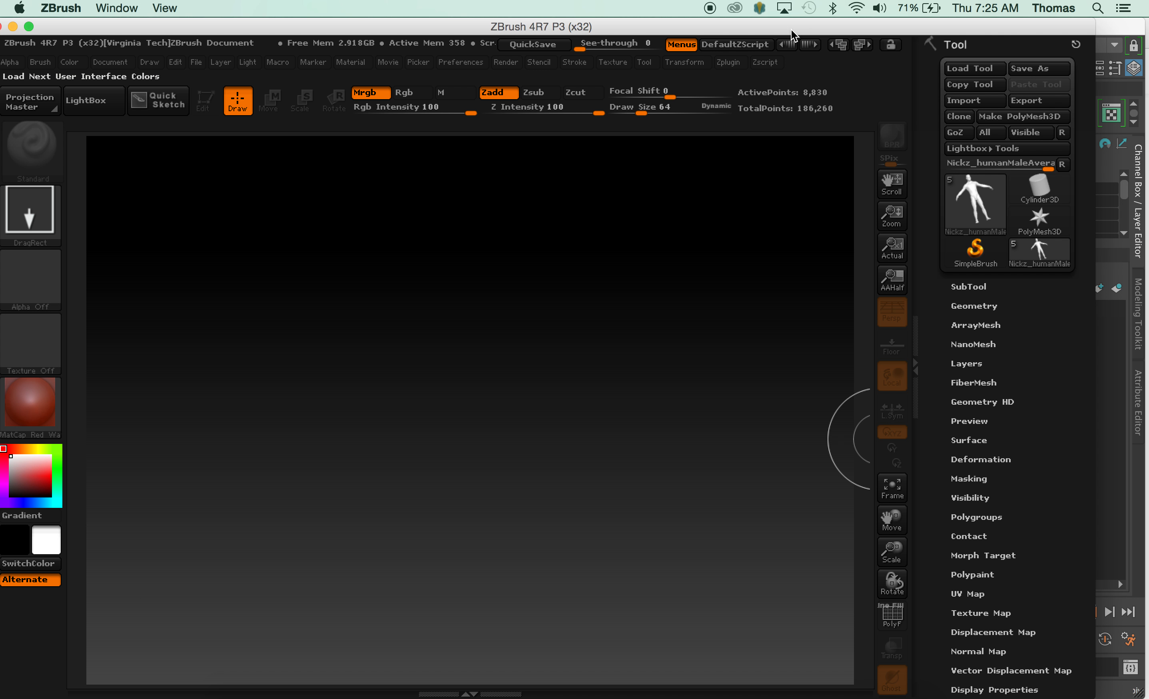
left_click_drag(791, 29, 828, 25)
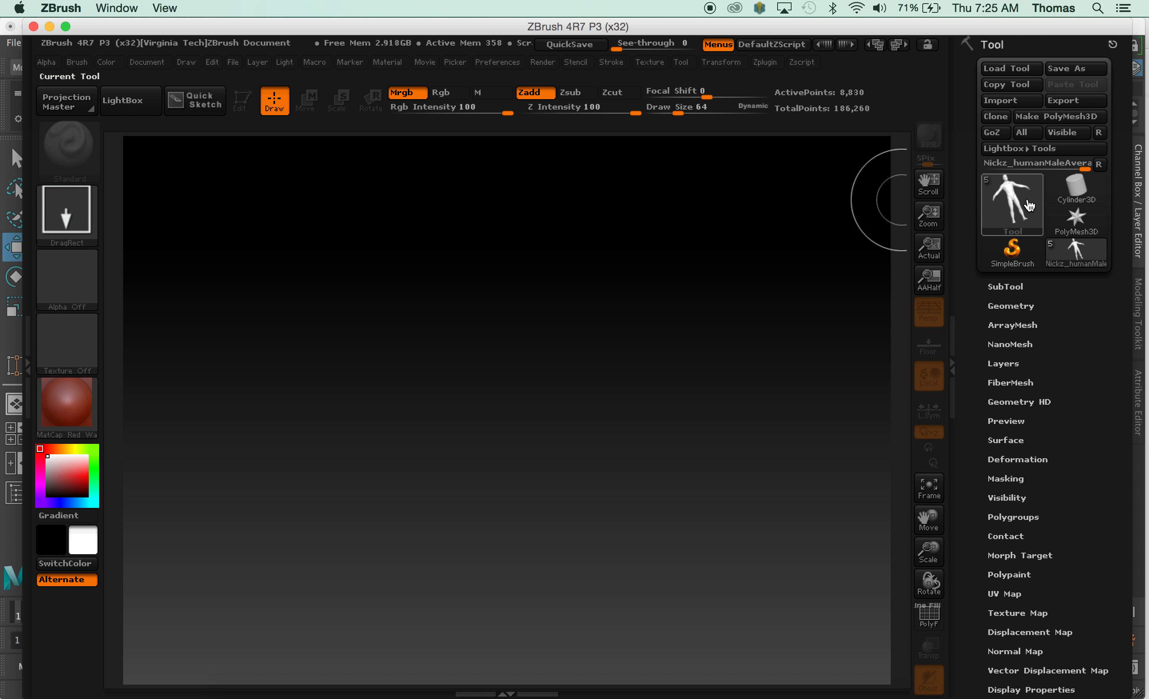
- Draw the male figure upright on the canvas, enable Edit mode and shift it slightly lower in the view
mouse_move(1028, 206)
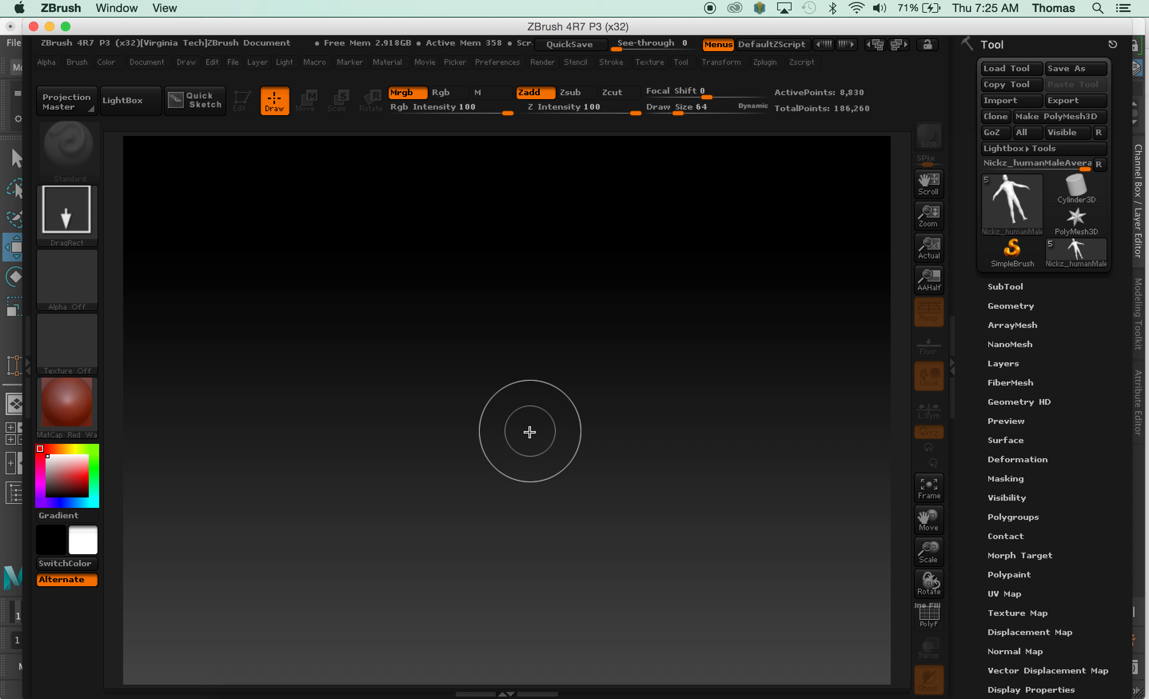
left_click_drag(530, 413, 518, 617)
left_click(241, 99)
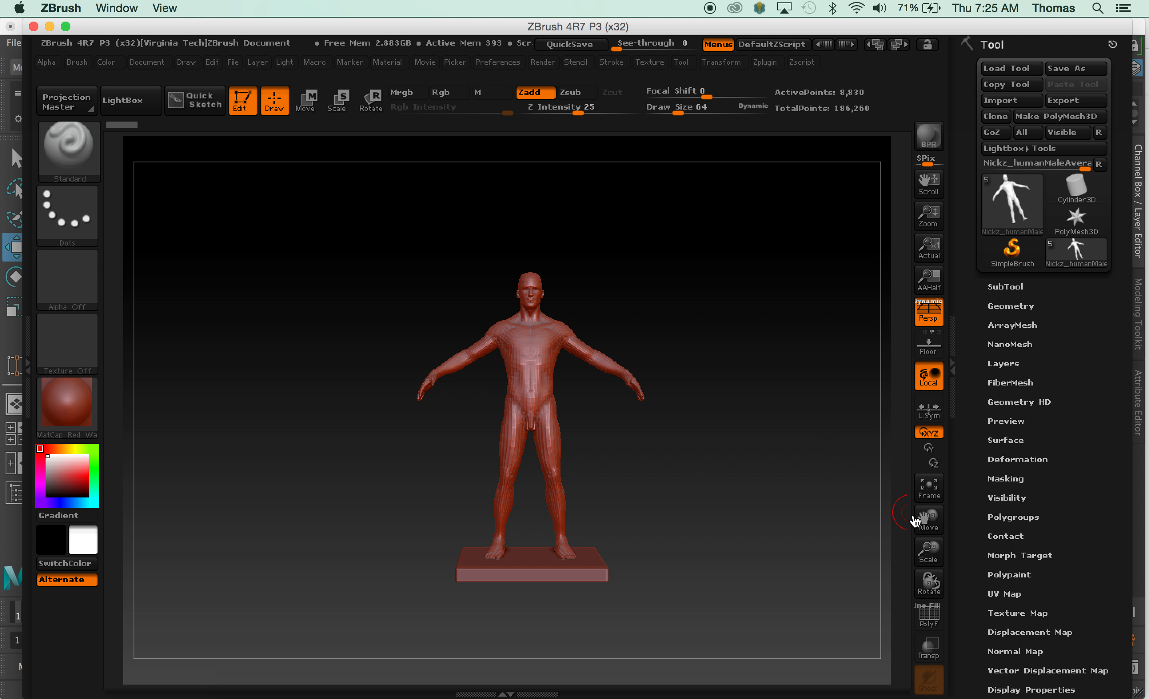
mouse_move(927, 519)
left_mouse_down()
mouse_move(927, 532)
mouse_move(930, 523)
left_mouse_up()
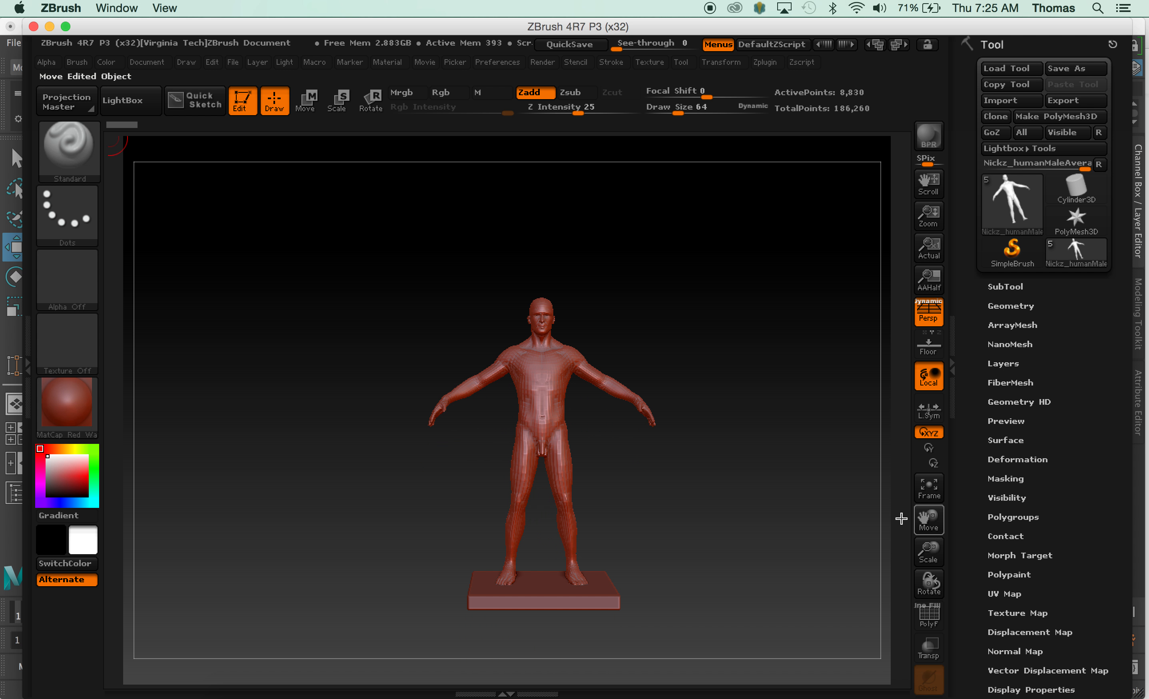
- Delete the skull subtool from the male figure, accepting that the operation cannot be undone
left_click(1012, 286)
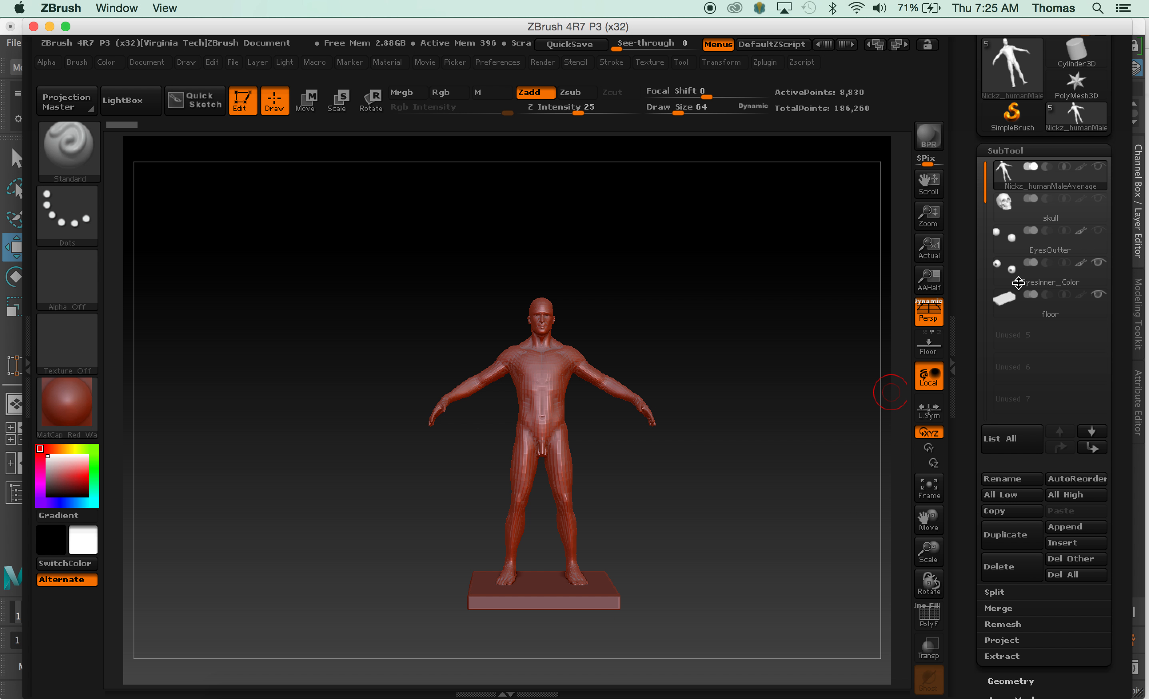
mouse_move(1076, 254)
mouse_move(1093, 215)
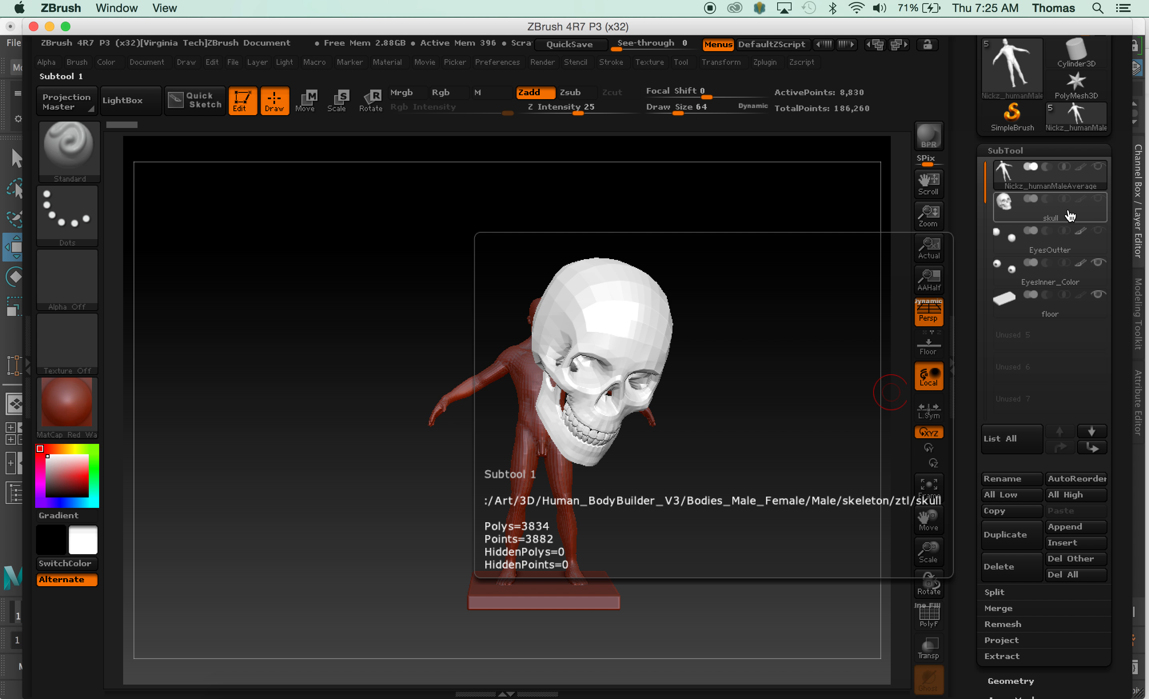
left_click(1059, 221)
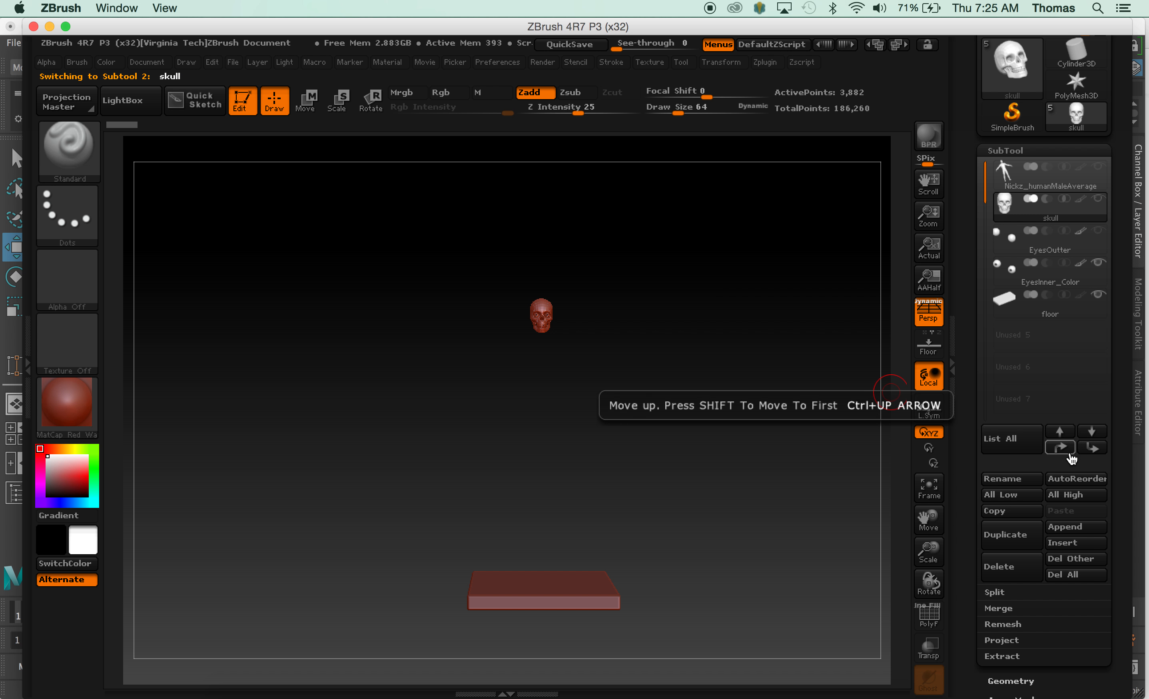
left_click(1037, 151)
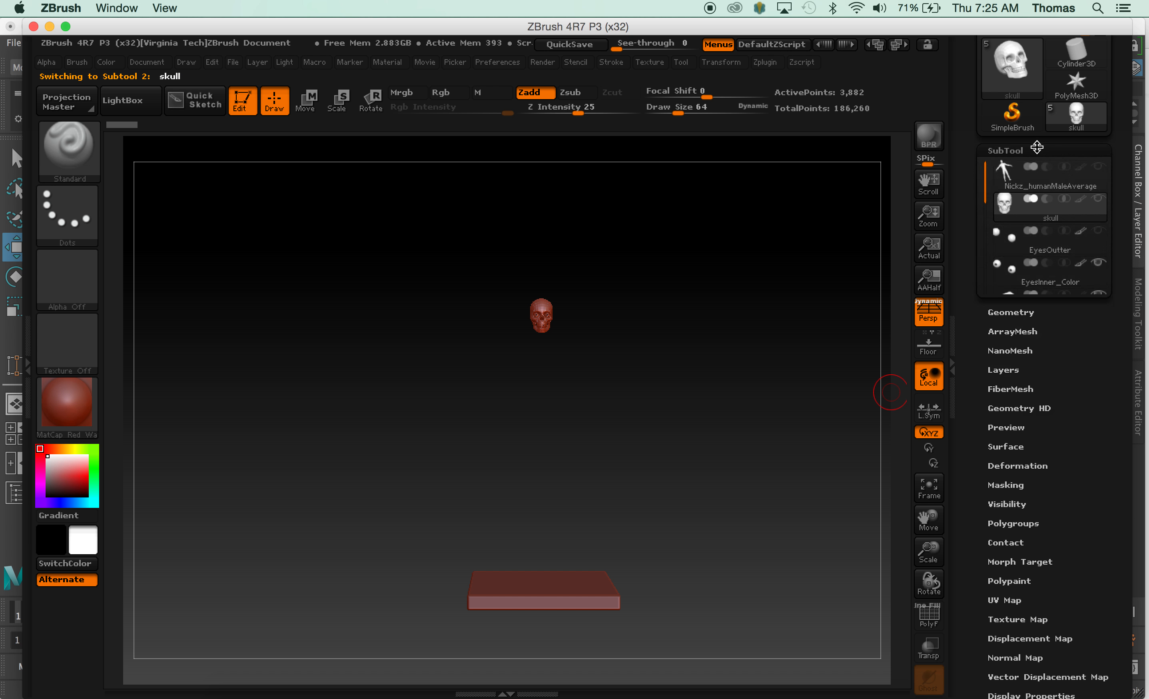
left_click(1039, 75)
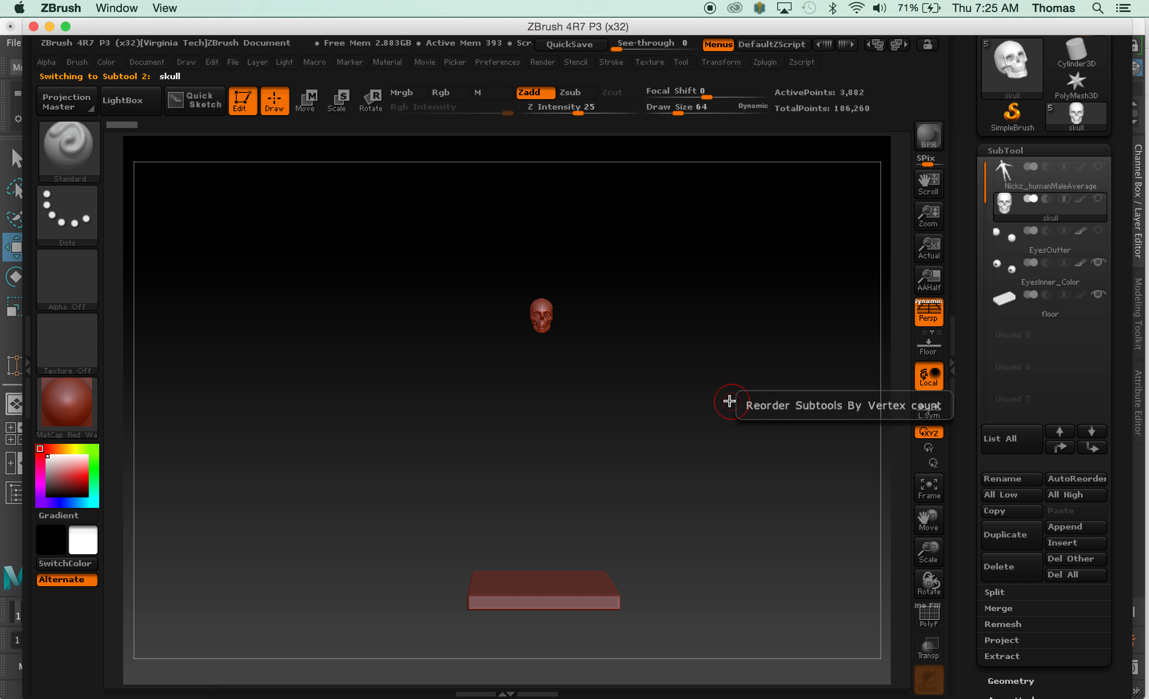
left_click(1008, 566)
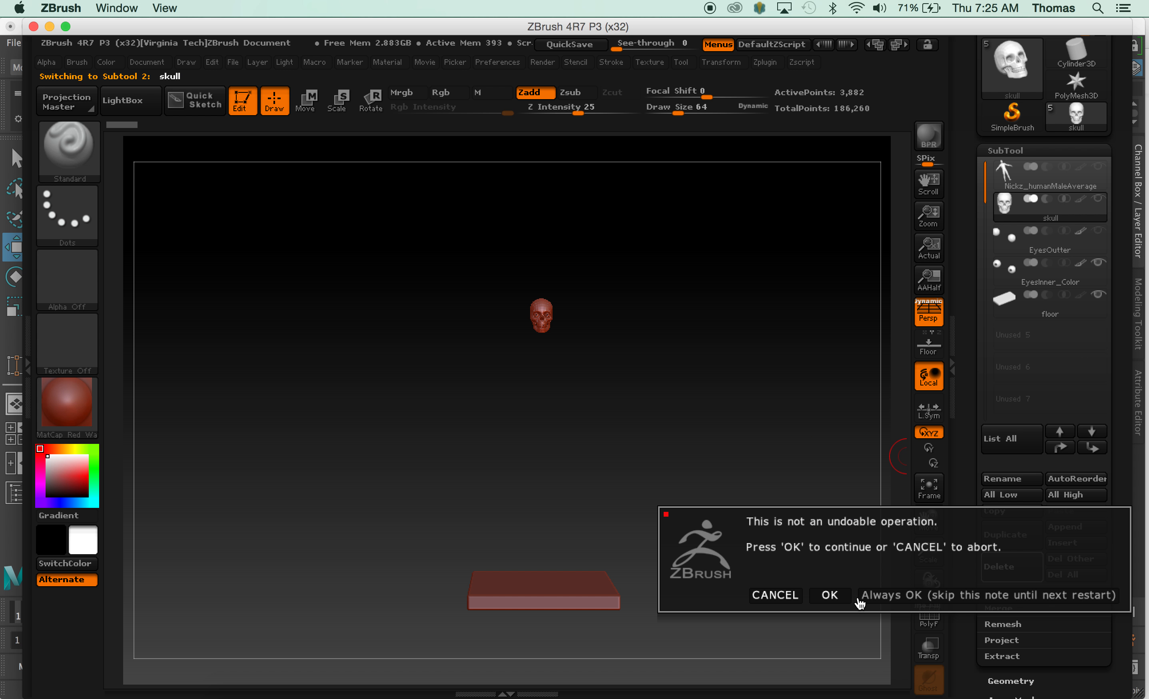
left_click(830, 595)
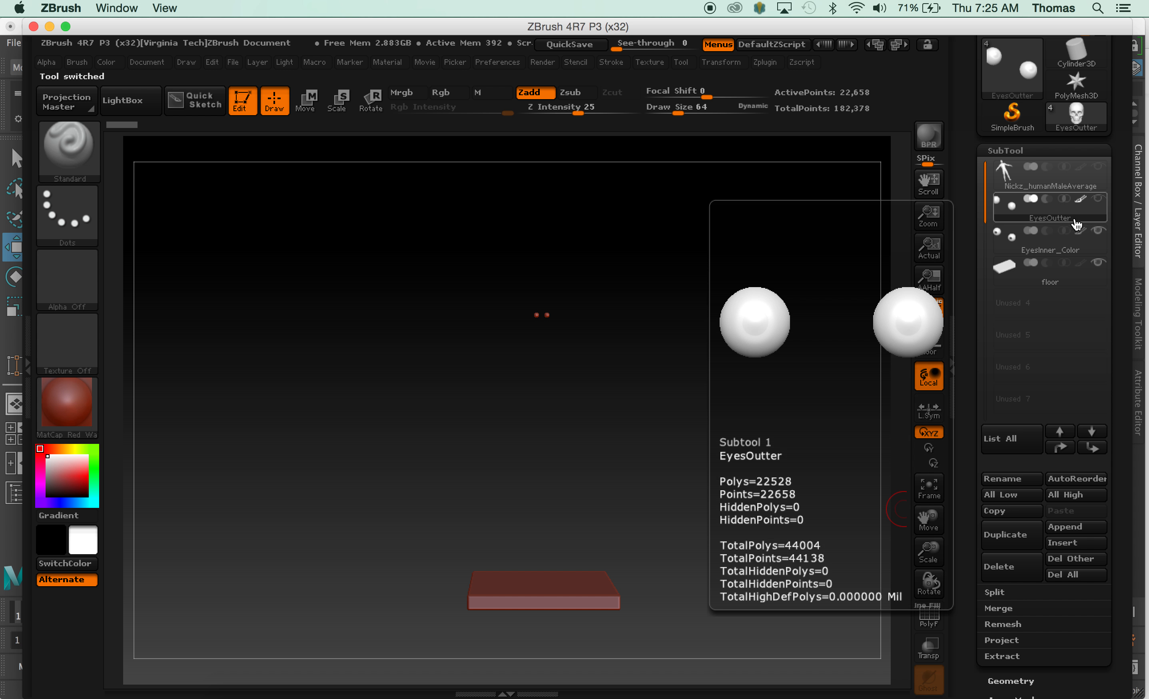
- Delete the EyesOutter, EyesInner_Color and floor subtools, leaving only the Nickz_humanMaleAverage body
left_click(1036, 575)
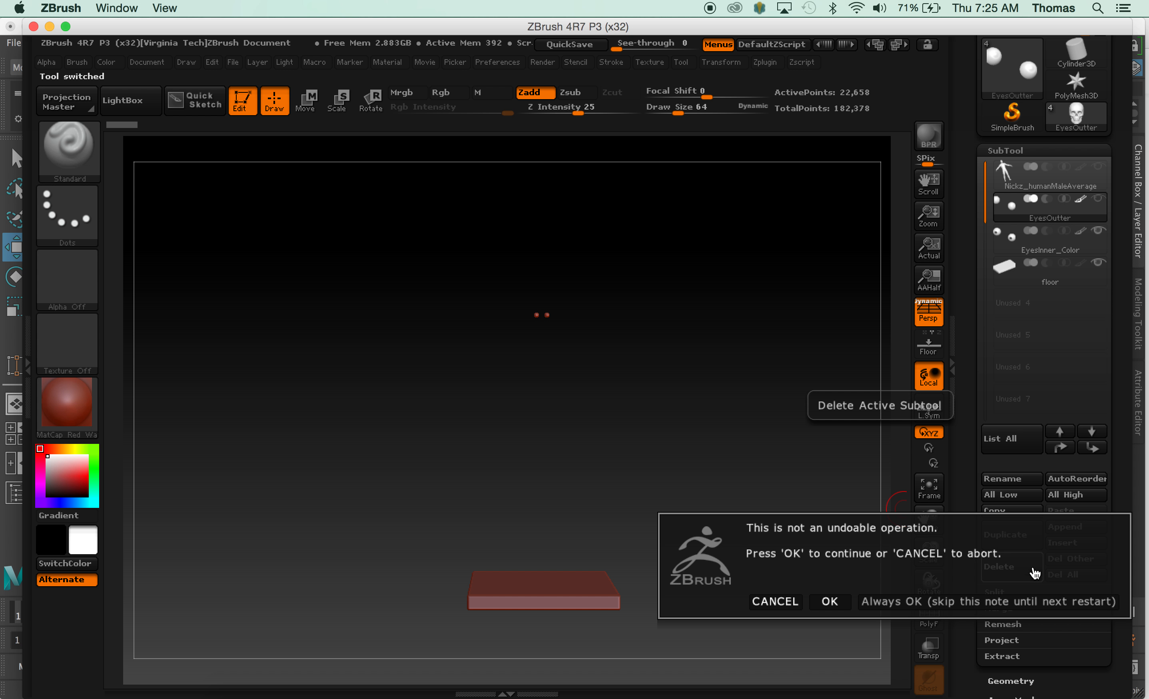
left_click(828, 598)
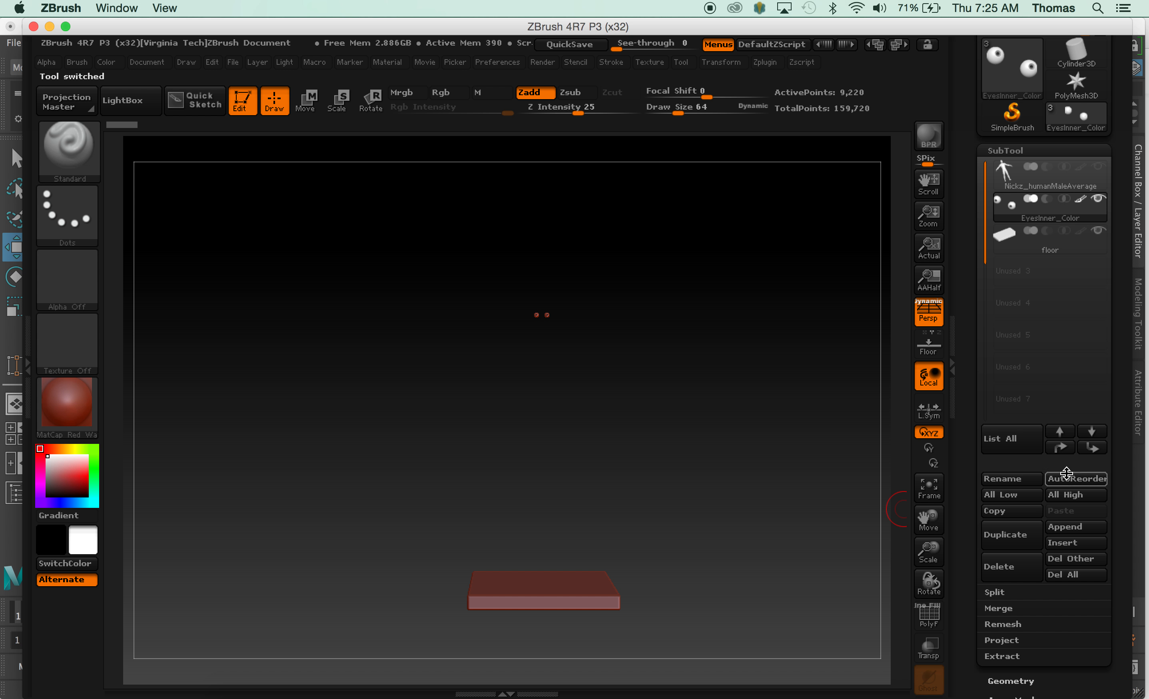
left_click(1019, 566)
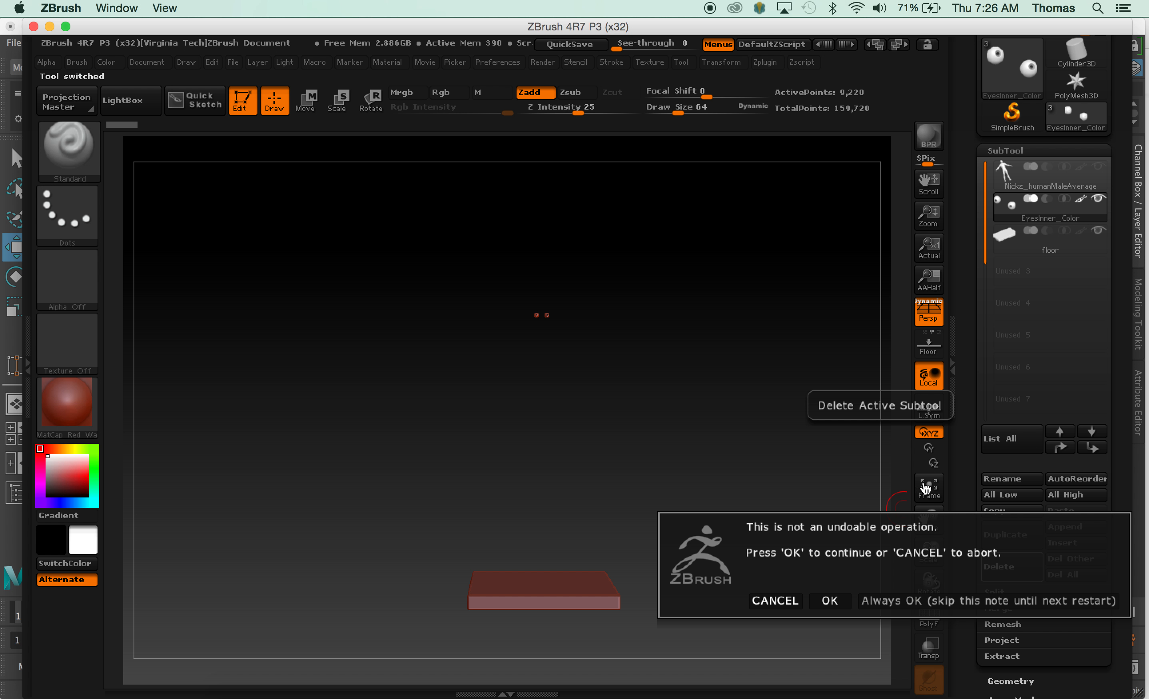
left_click(830, 601)
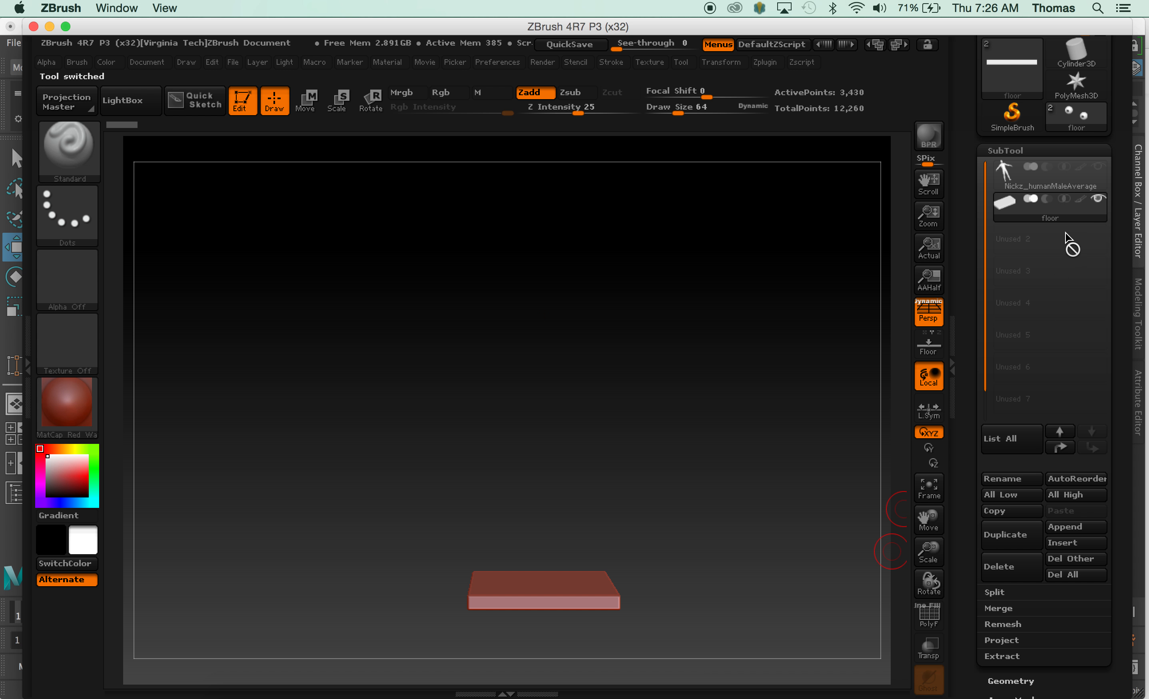
left_click(1017, 577)
left_click(837, 611)
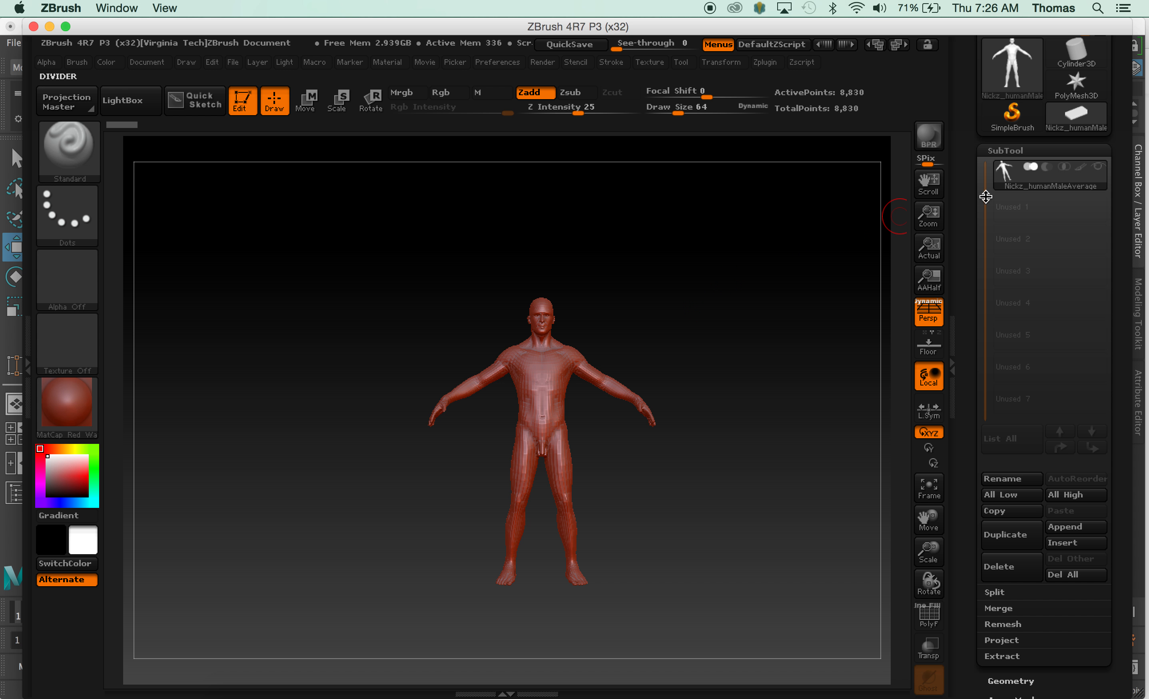
- Export the body mesh to the Desktop in Maya *.ma format as a_man.ma, replacing the existing file
left_click_drag(1124, 157, 1124, 283)
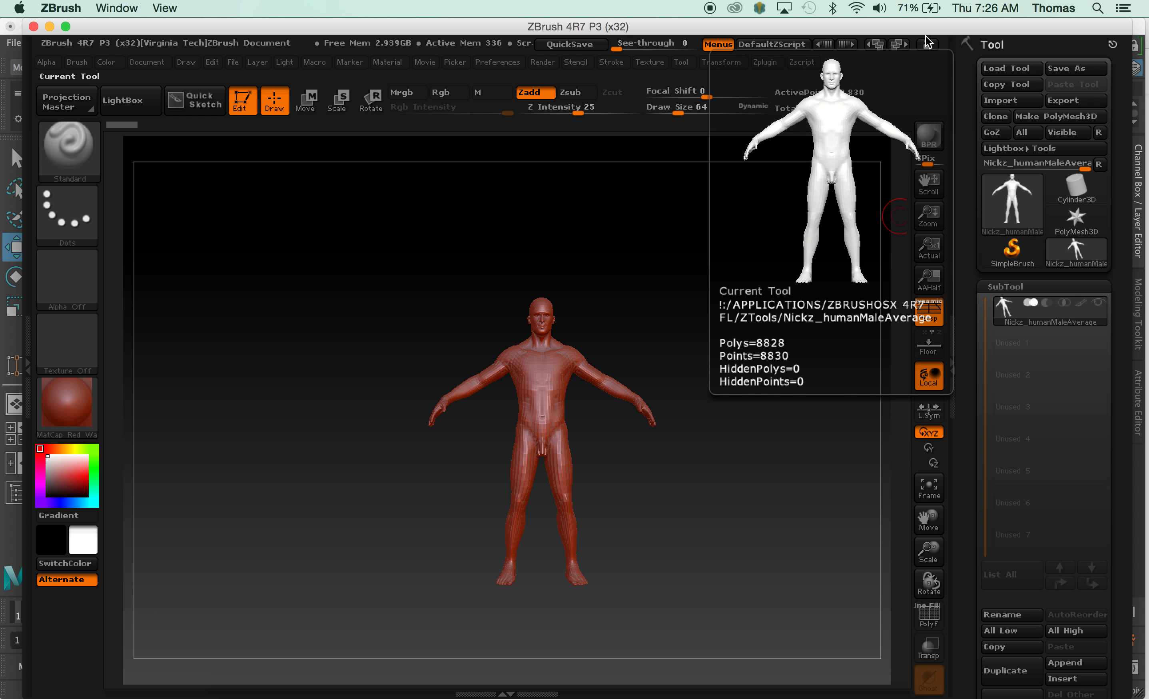
left_click(1080, 99)
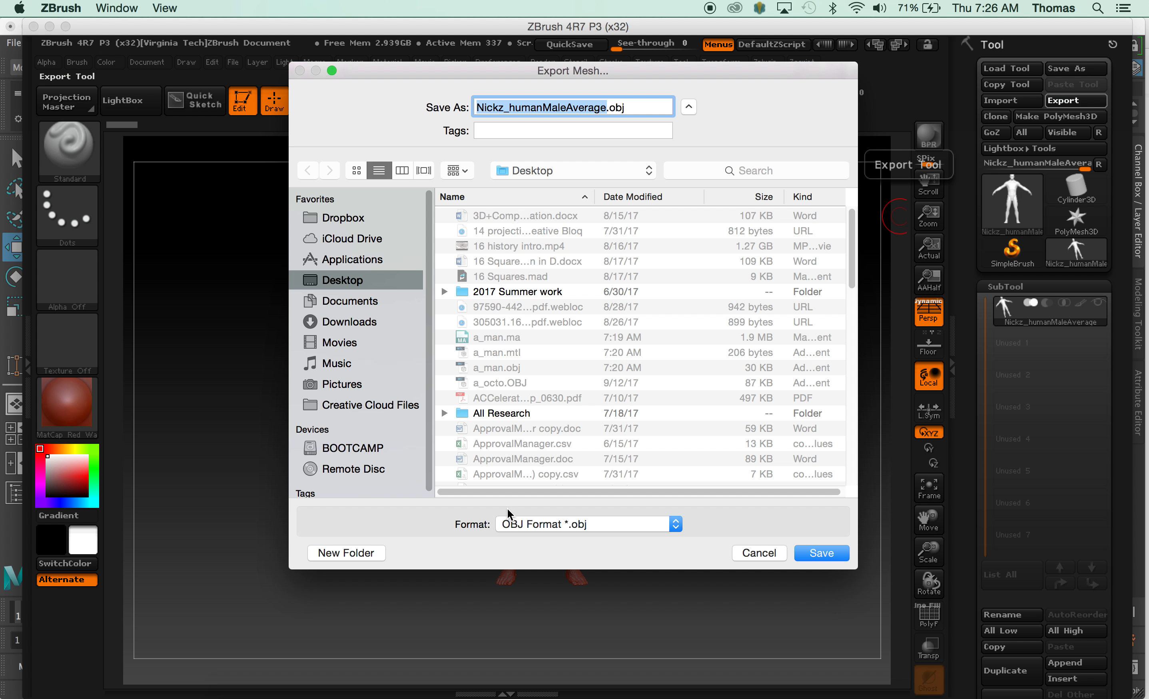
left_click(530, 522)
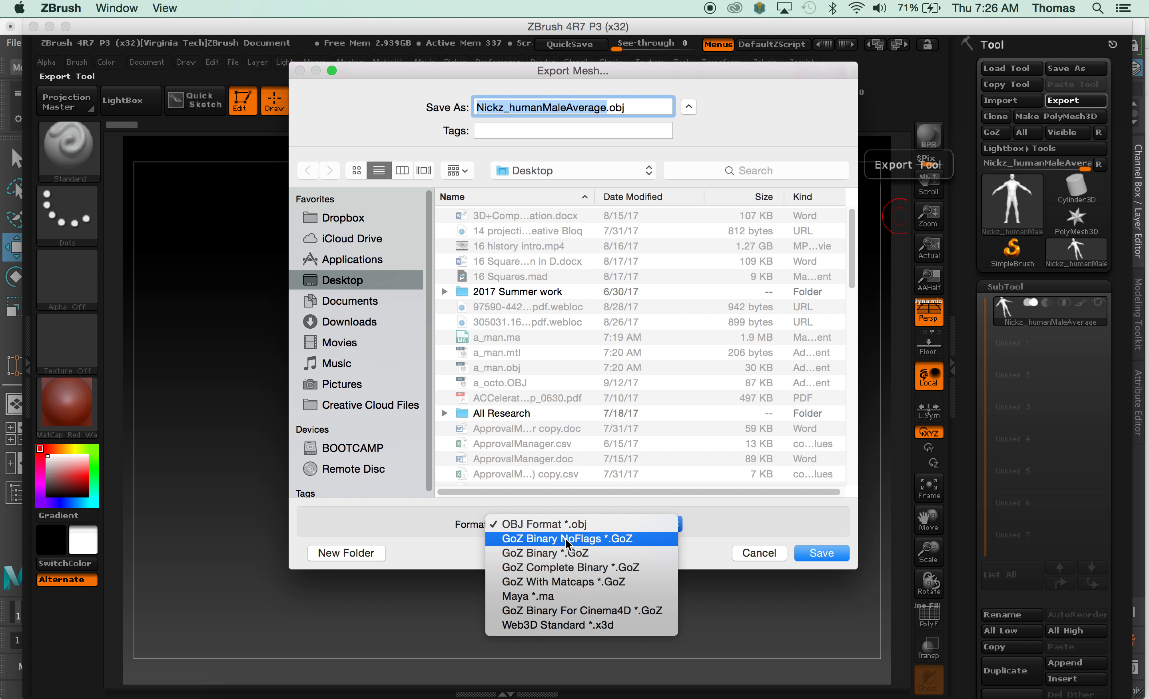
left_click(591, 600)
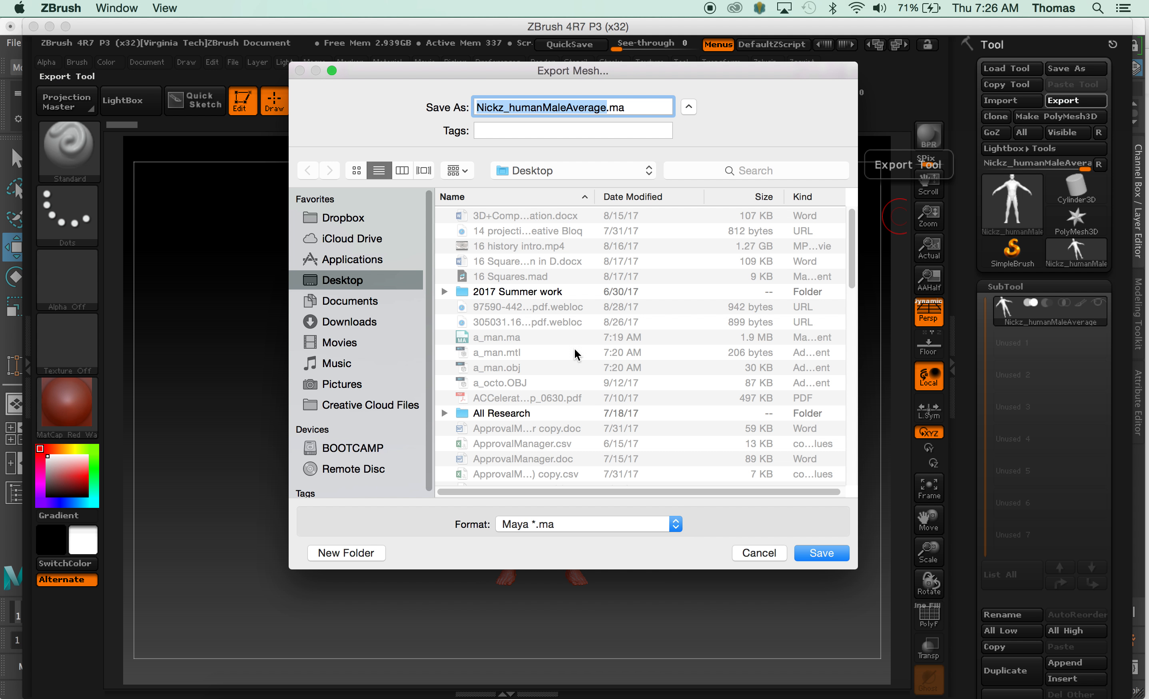
left_click(502, 338)
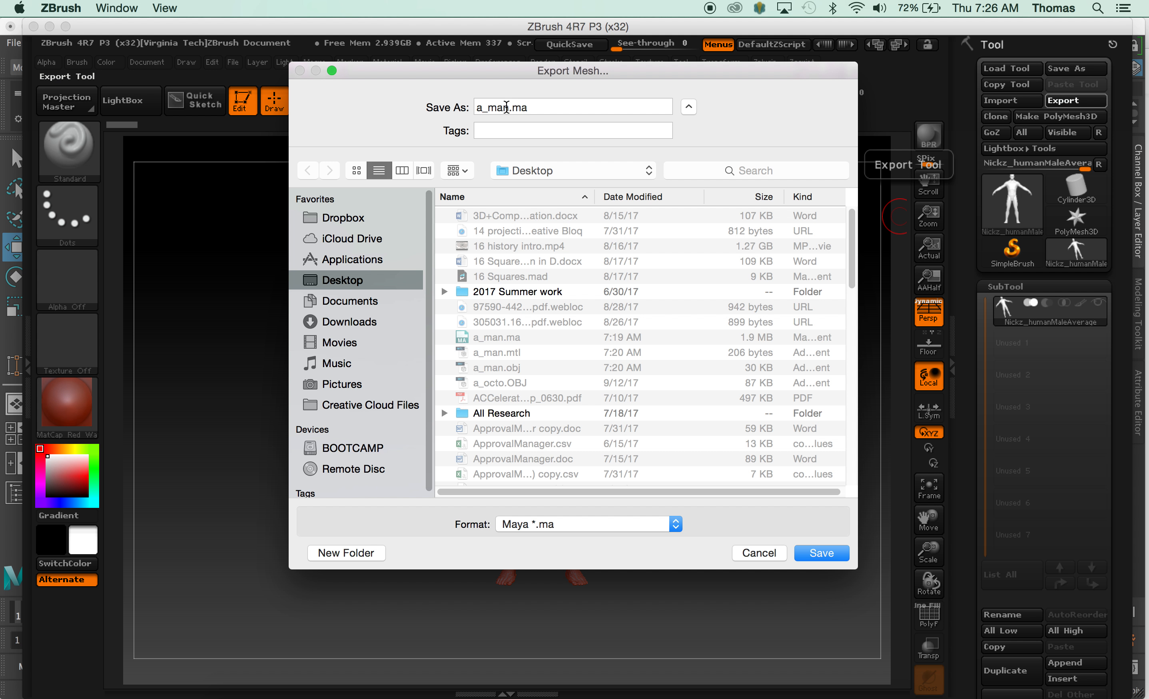
left_click(819, 556)
left_click(669, 173)
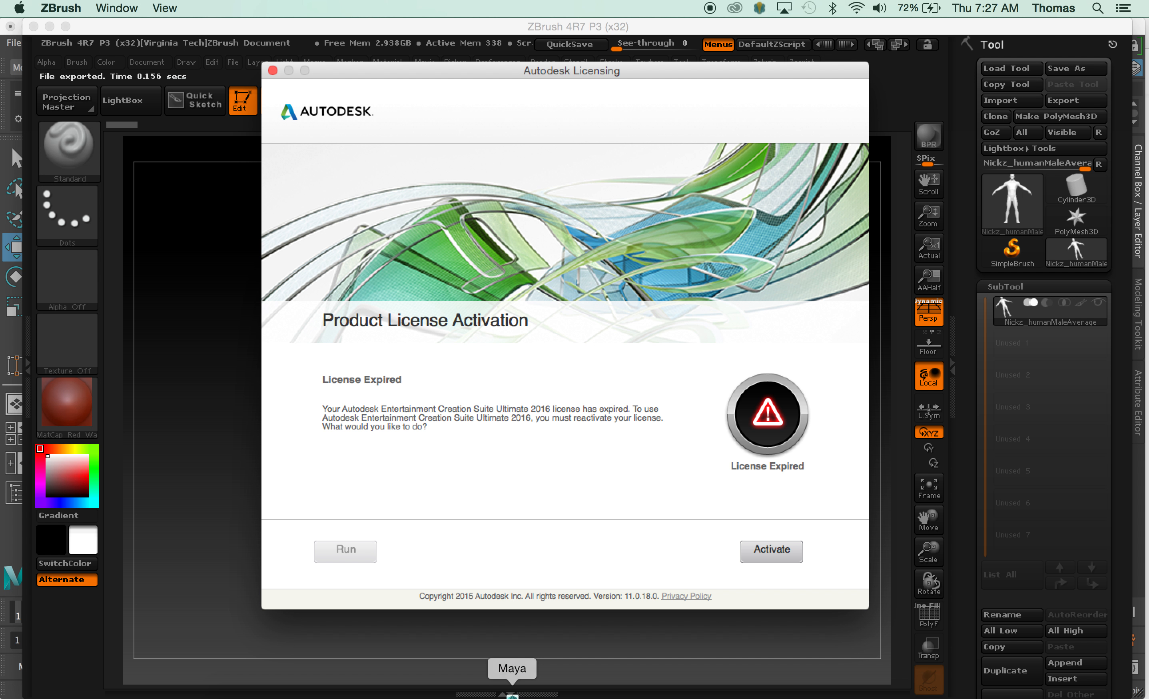
- Force the Maya instance showing the expired licence window to quit and ignore the crash report
right_click(512, 695)
left_click(532, 675)
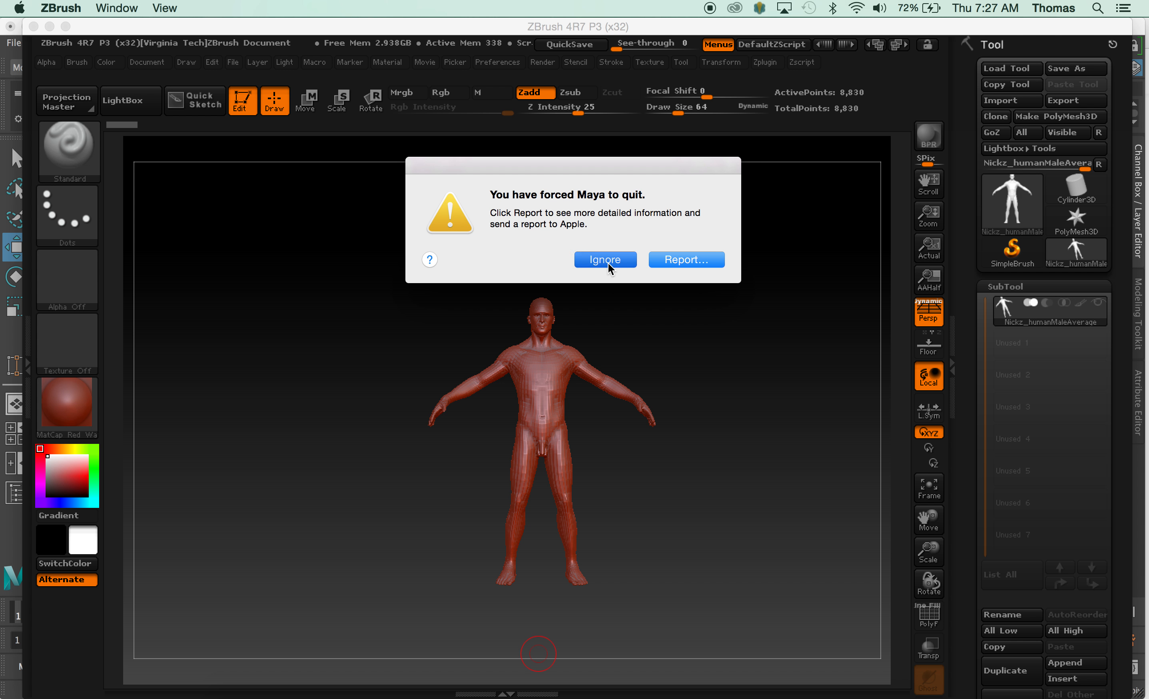
left_click(608, 260)
- Switch to Maya 2018 and start a new scene without saving the changes to the torso scene
left_click(239, 693)
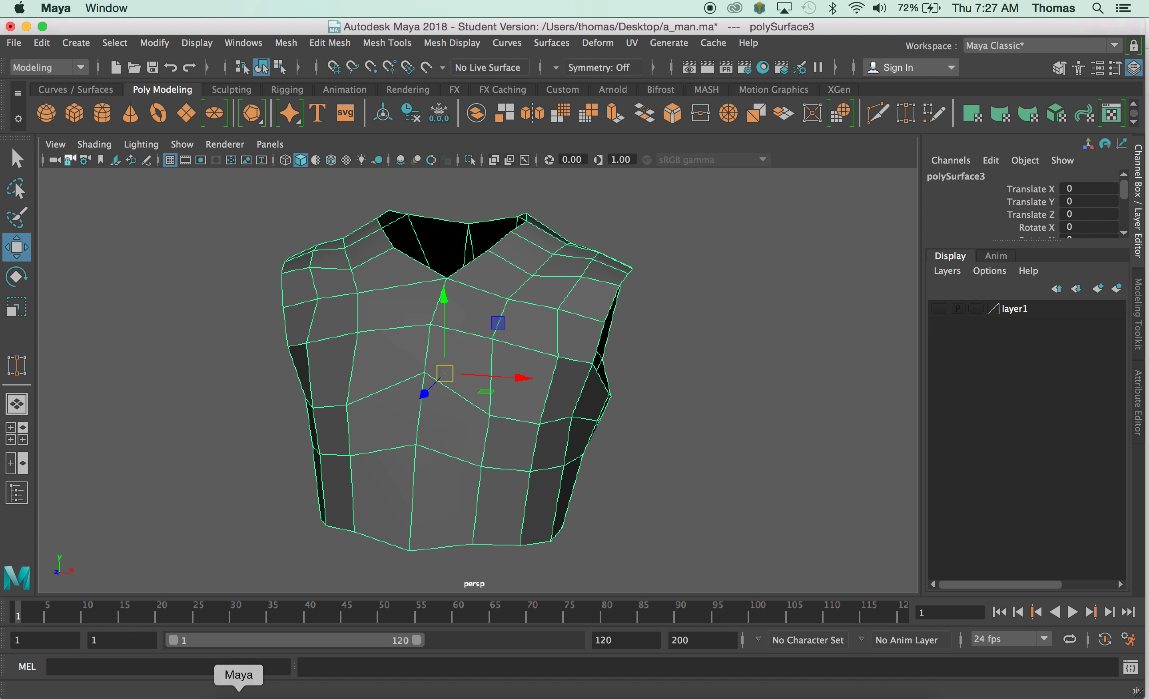
left_click(14, 43)
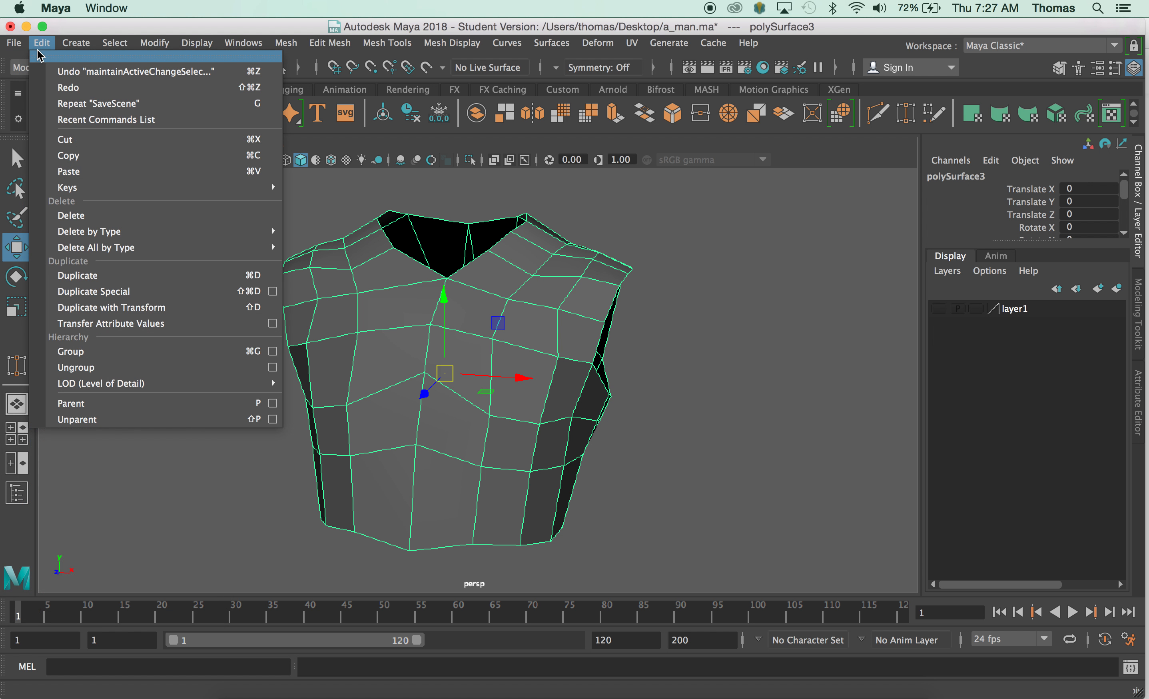
left_click(31, 72)
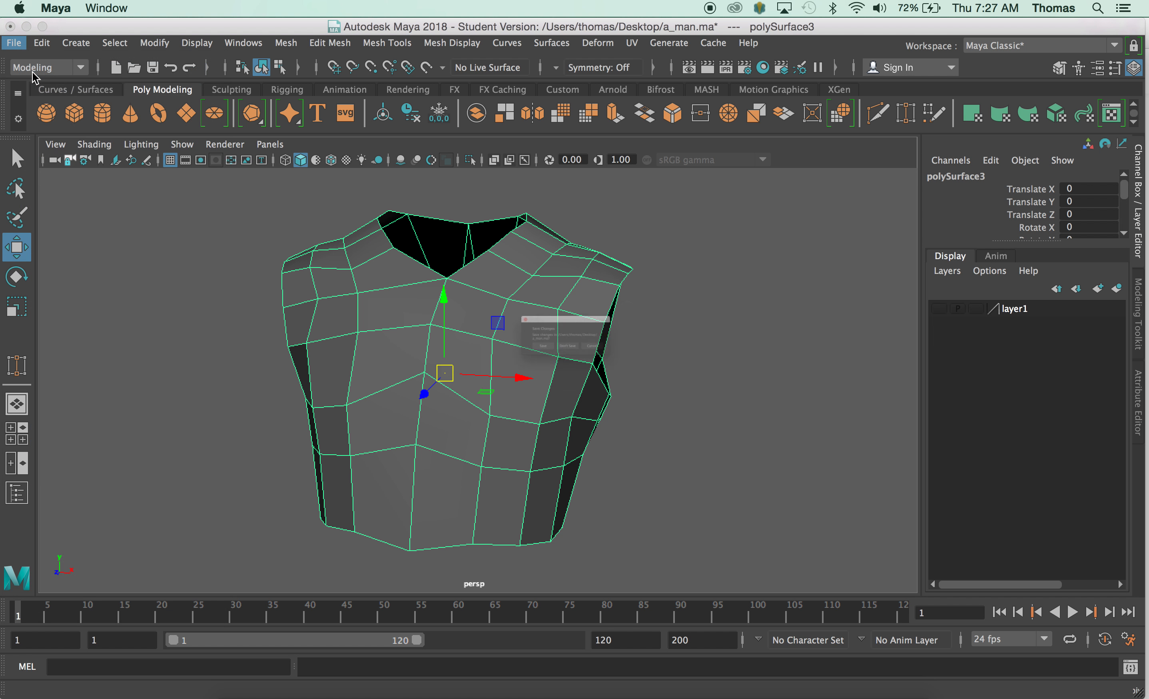
left_click(567, 362)
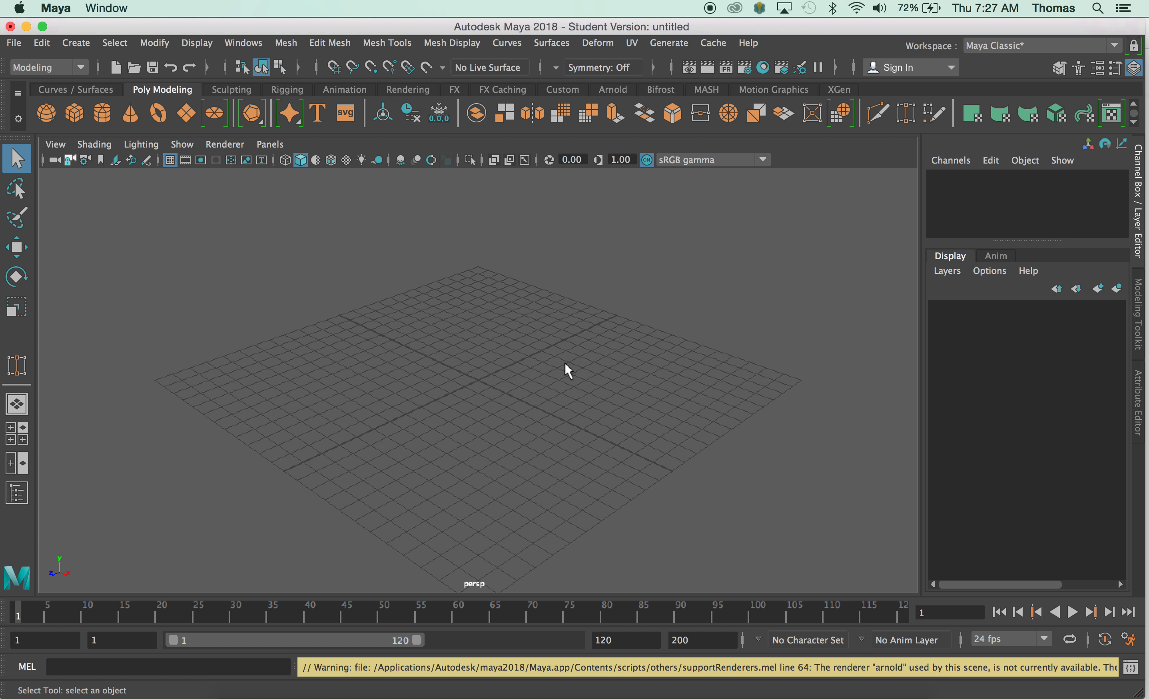
- Open a_man.ma from the Desktop without saving the untitled scene
left_click(14, 42)
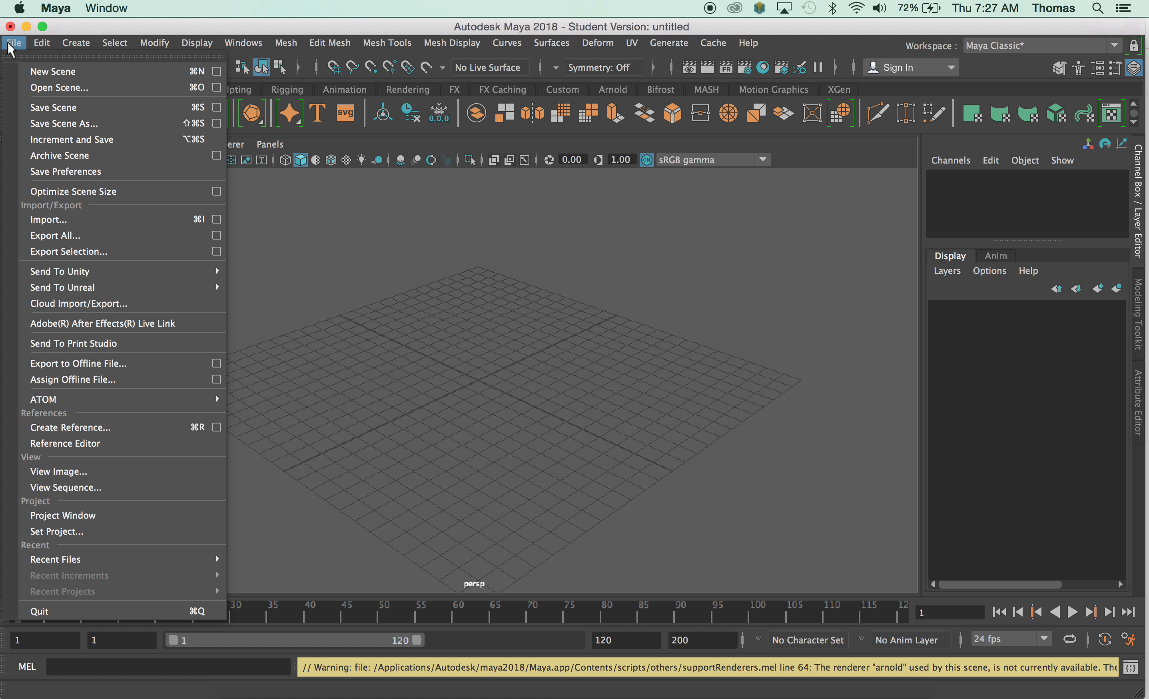
left_click(38, 87)
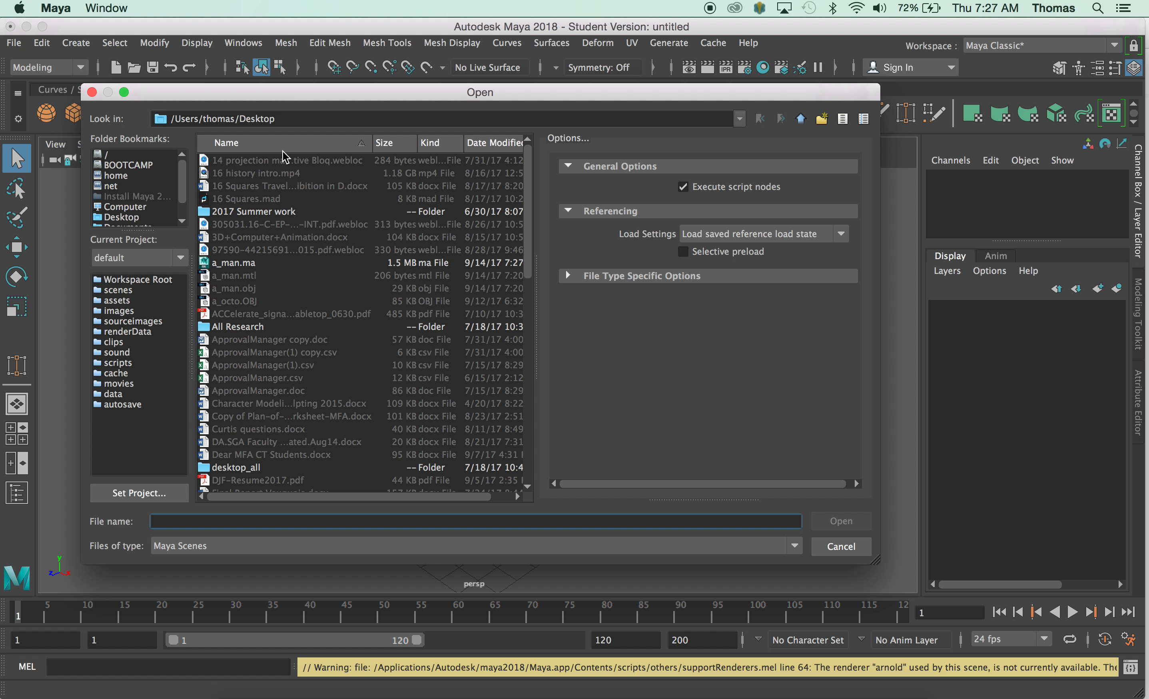
left_click(255, 263)
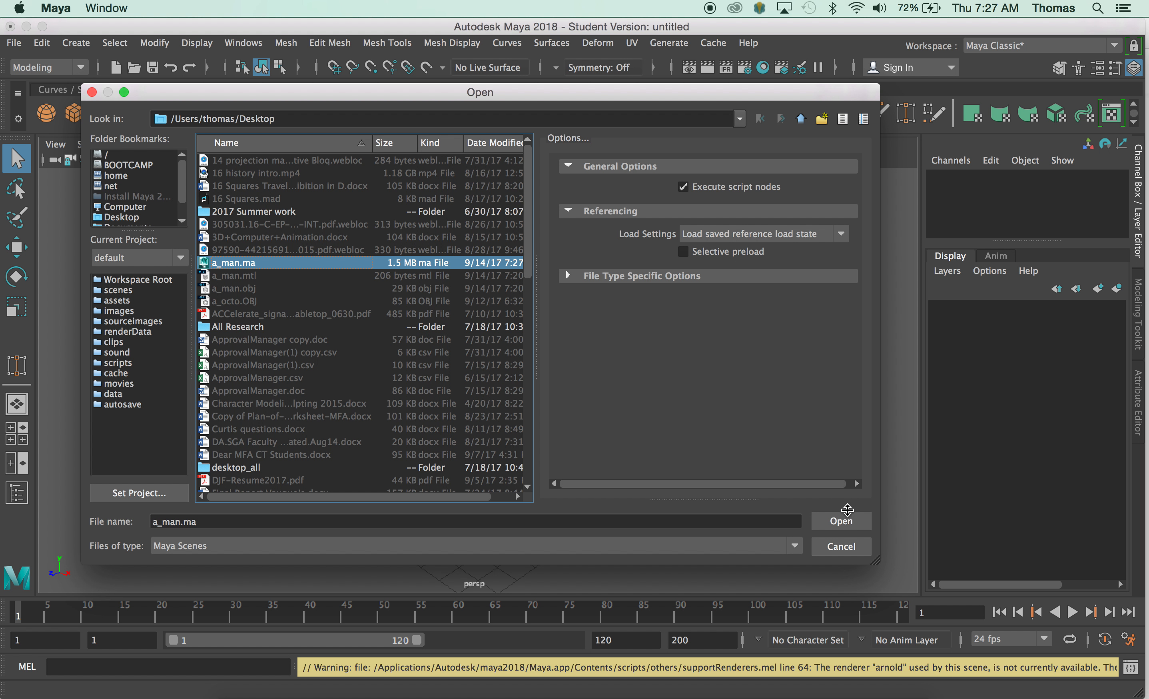
left_click(842, 521)
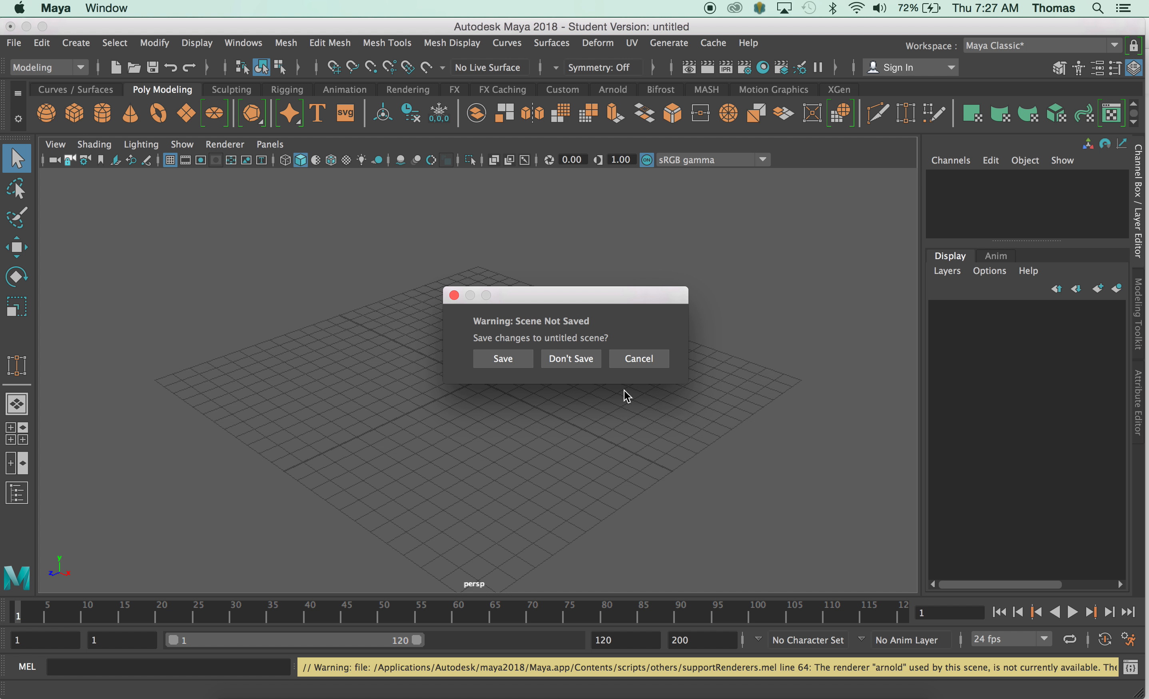
left_click(584, 362)
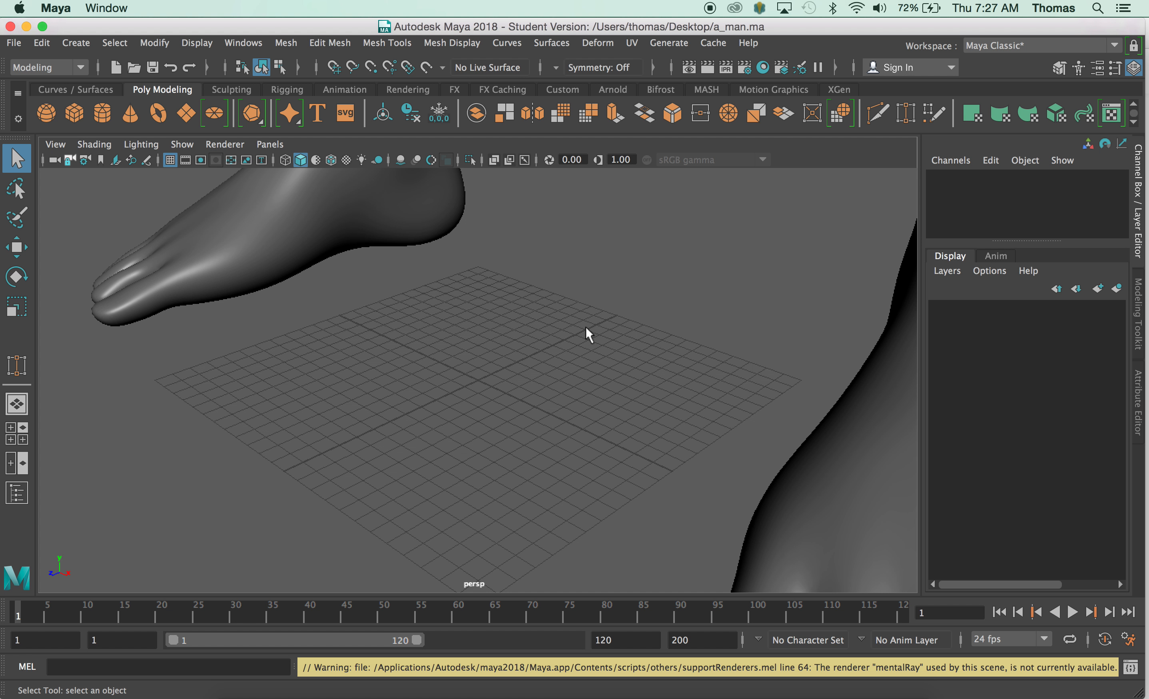
- Examine the opened male figure from the feet up to the head and upper body
right_click_drag(608, 343, 93, 269, "alt")
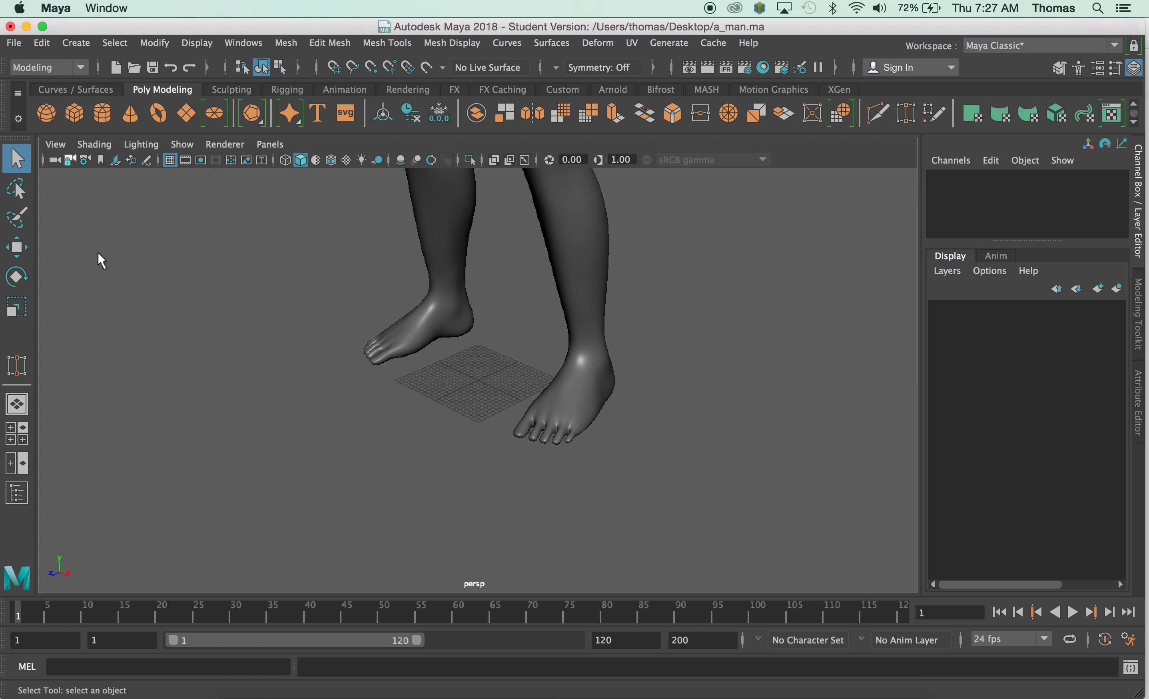
key("a")
left_click_drag(438, 397, 489, 360, "alt")
right_click_drag(442, 351, 749, 400, "alt")
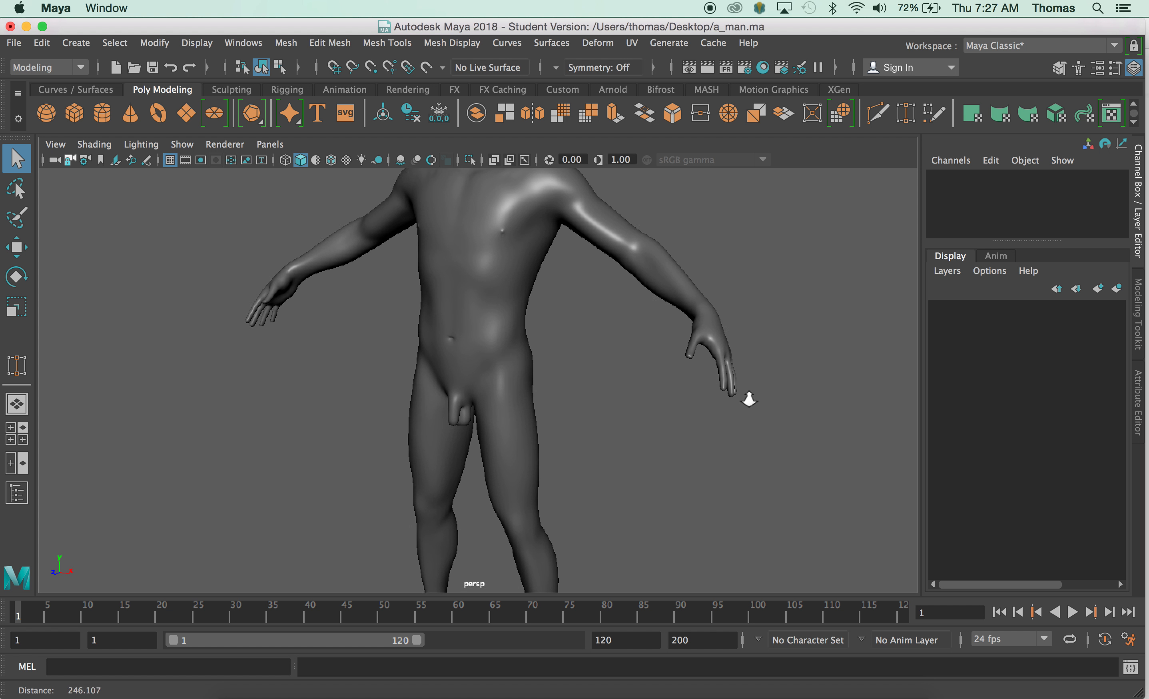
middle_click_drag(672, 391, 636, 586, "alt")
right_click_drag(447, 395, 702, 410, "alt")
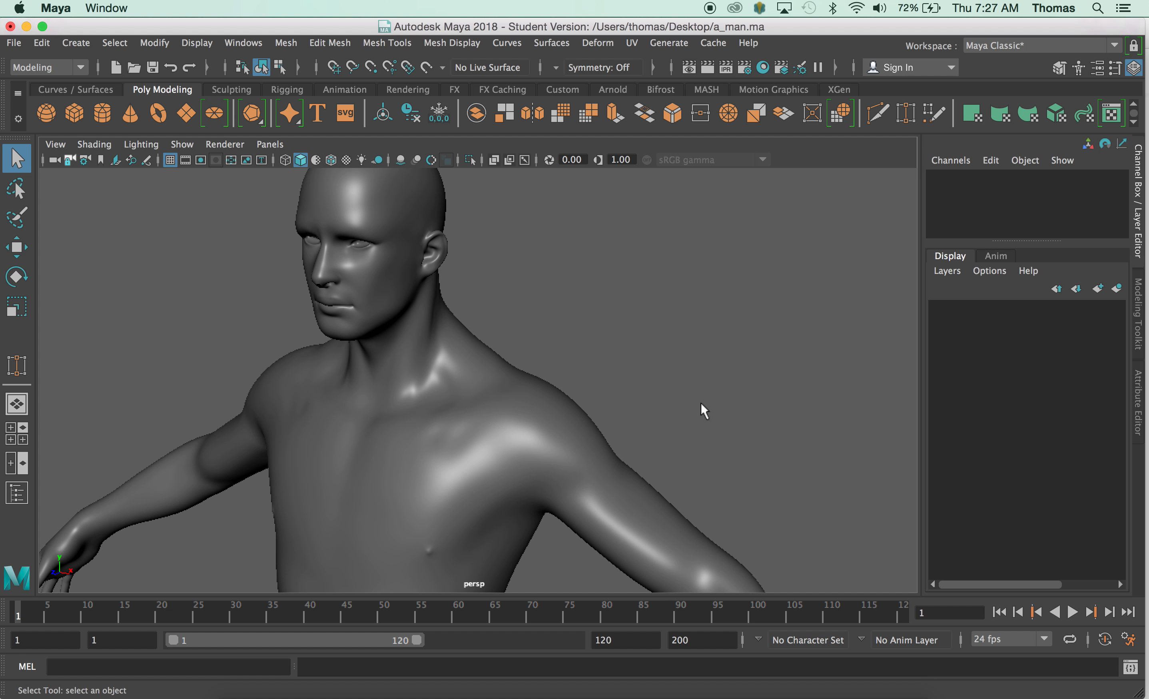
middle_click_drag(702, 374, 711, 305, "alt")
right_click_drag(712, 305, 707, 311, "alt")
left_click_drag(707, 311, 724, 300, "alt")
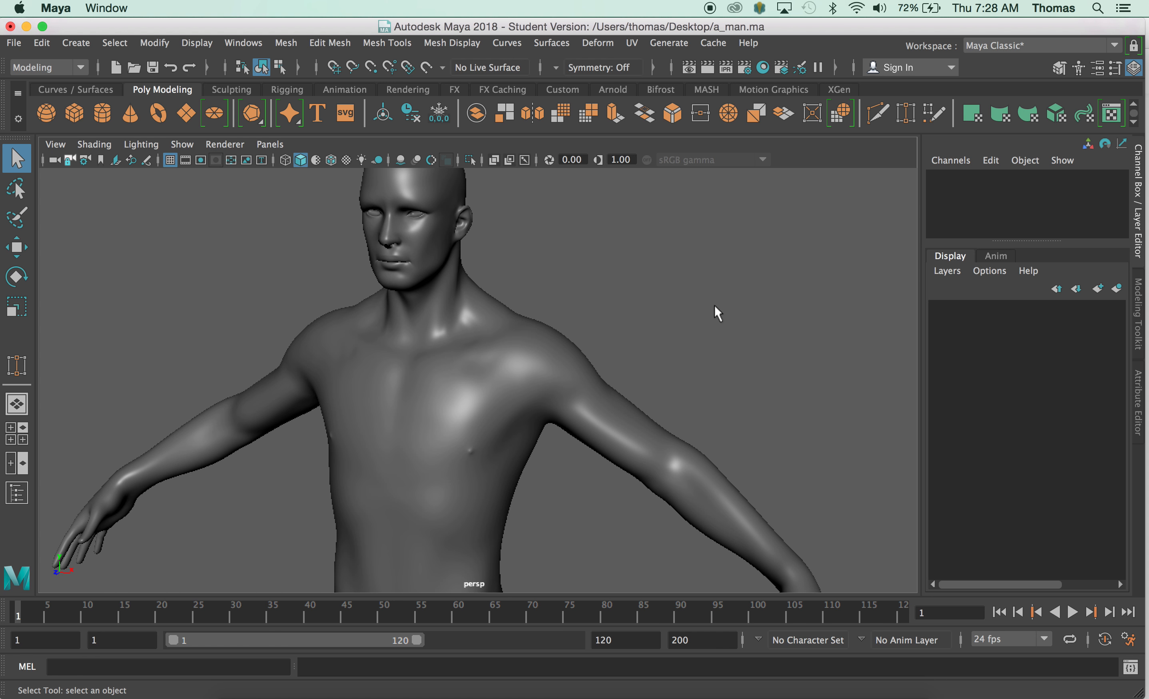
left_click(1115, 72)
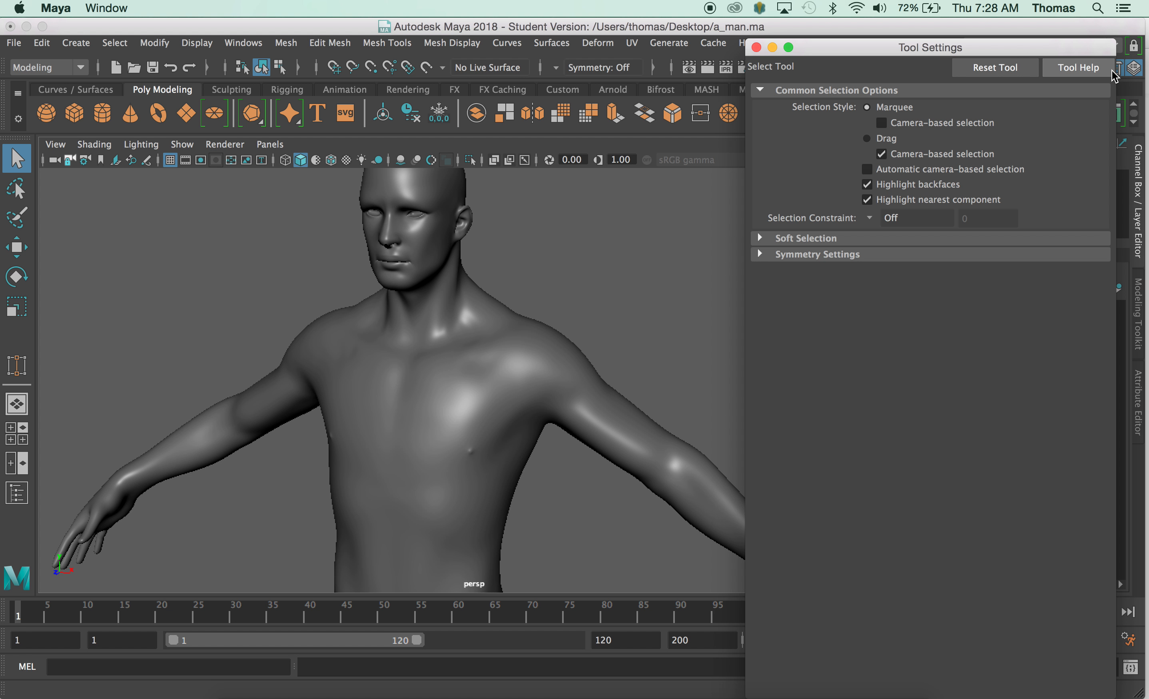
left_click(756, 47)
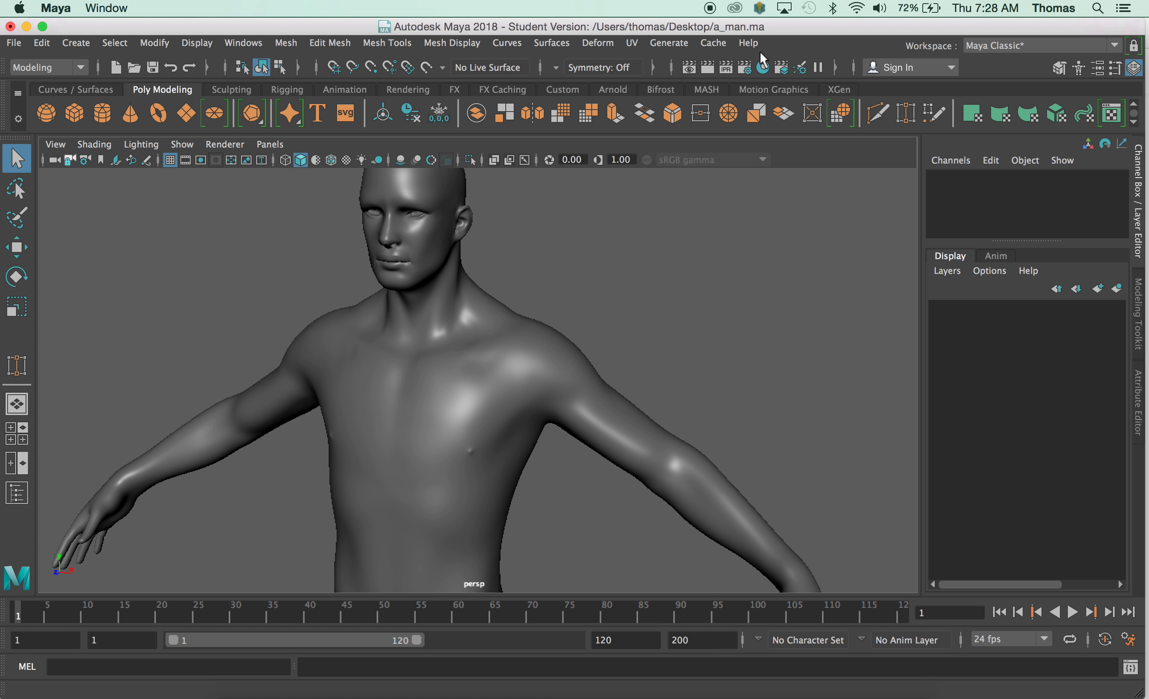
left_click(1119, 72)
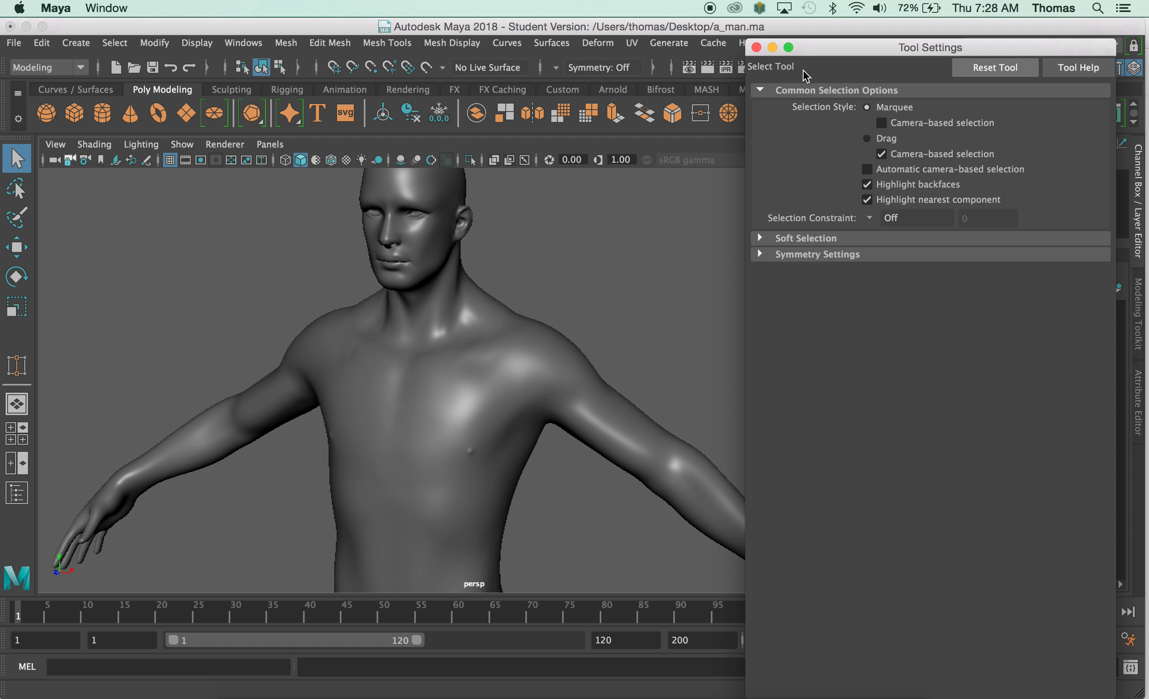
left_click(756, 48)
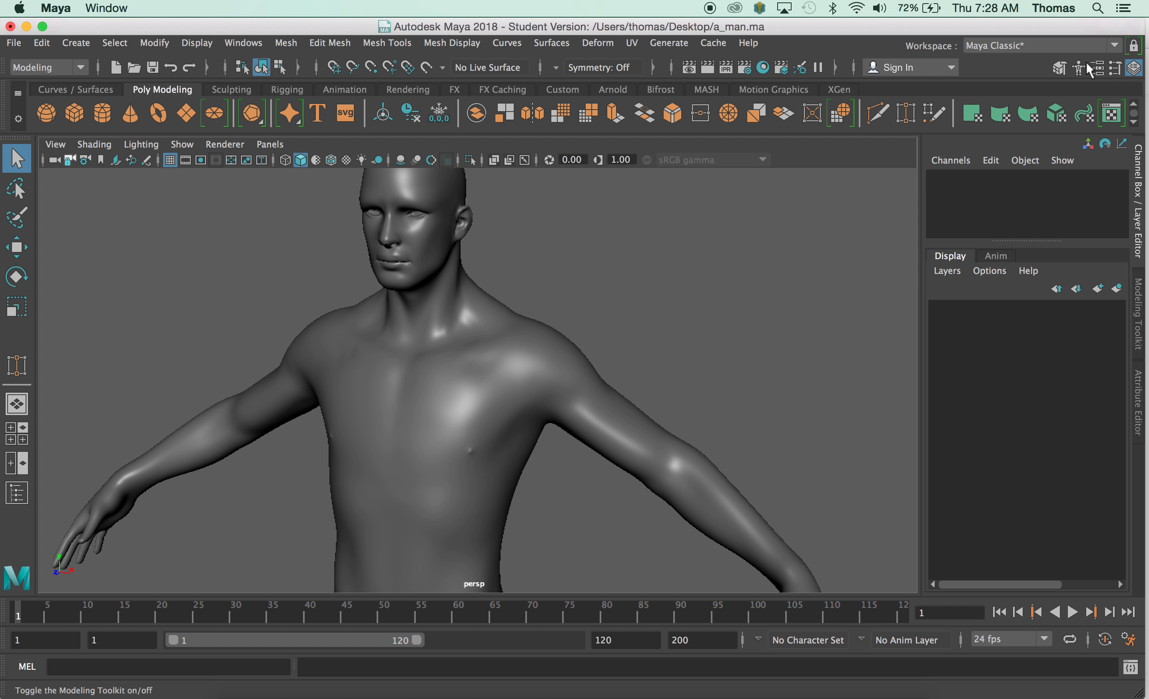
- Show the Modeling Toolkit, then make the a_man mesh a live surface for the Quad Draw tool
left_click(1133, 69)
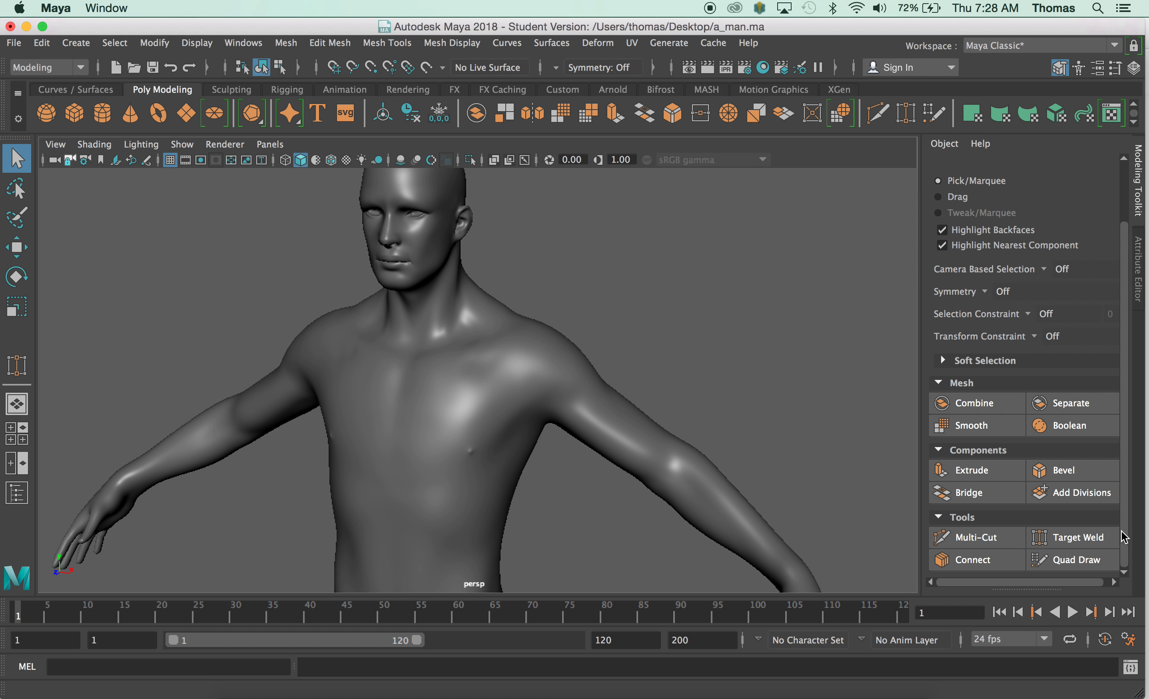
left_click(472, 360)
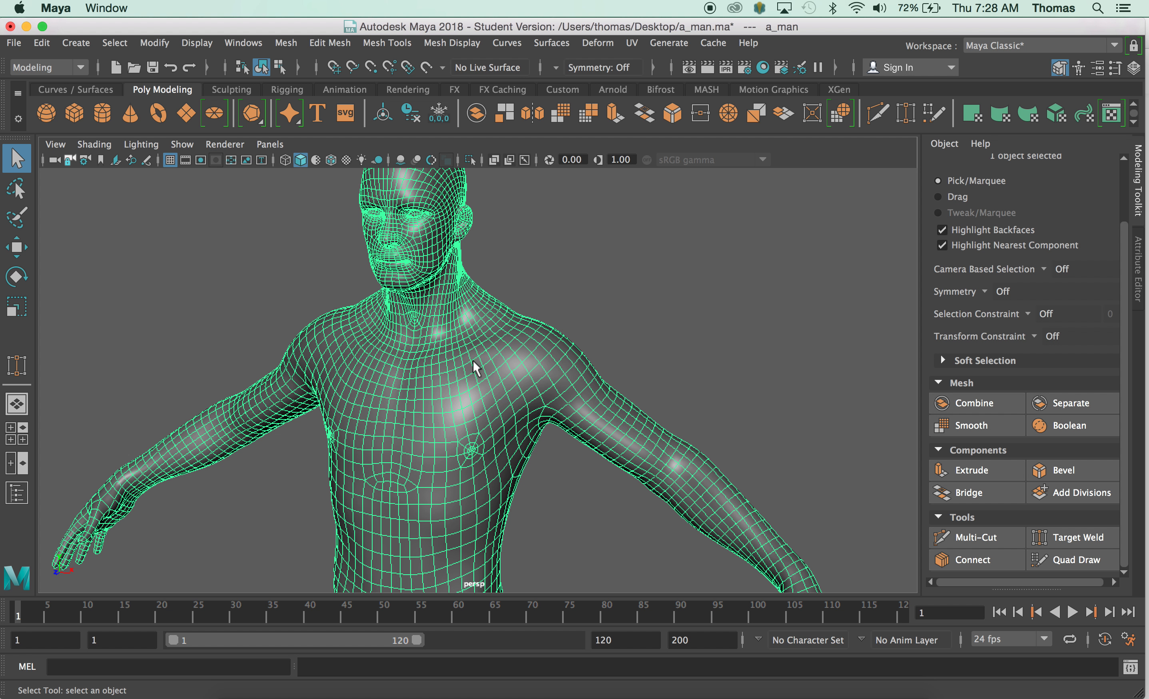
left_click(427, 70)
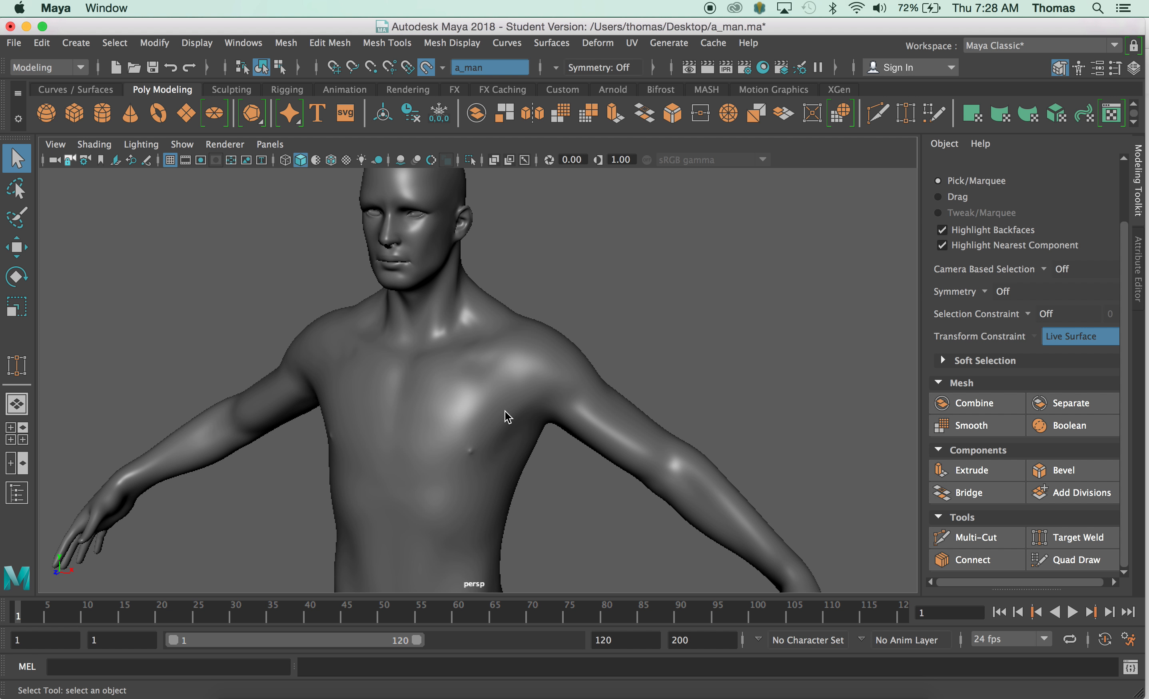
left_click(1060, 561)
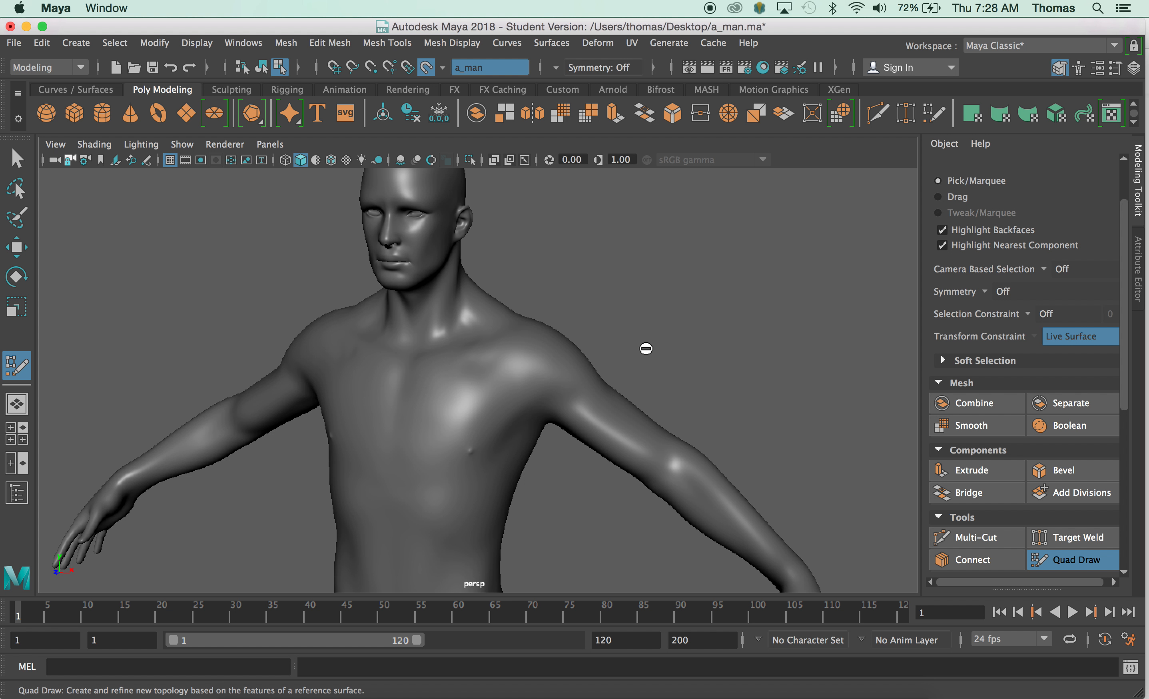
- Examine the figure's upper body from different angles and distances, ending on a straight front view of the chest
mouse_move(628, 329)
left_mouse_down("alt")
mouse_move(657, 321)
mouse_move(618, 327)
left_mouse_up("alt")
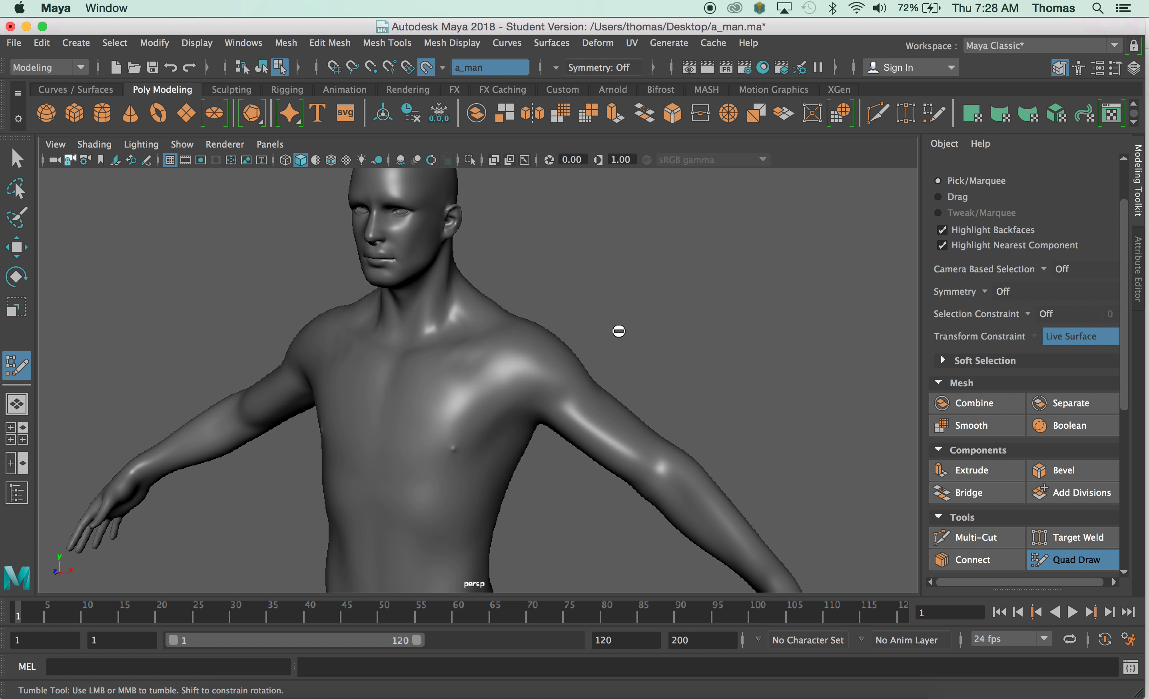
middle_click_drag(620, 332, 709, 331, "alt")
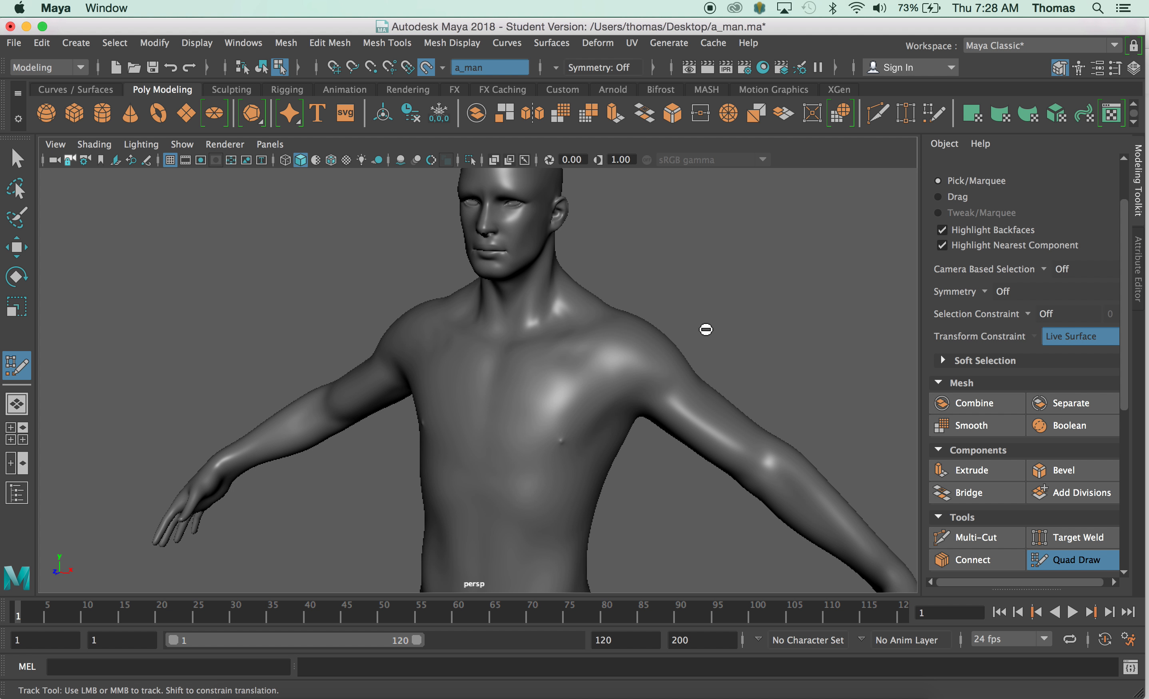
right_click_drag(706, 330, 727, 338, "alt")
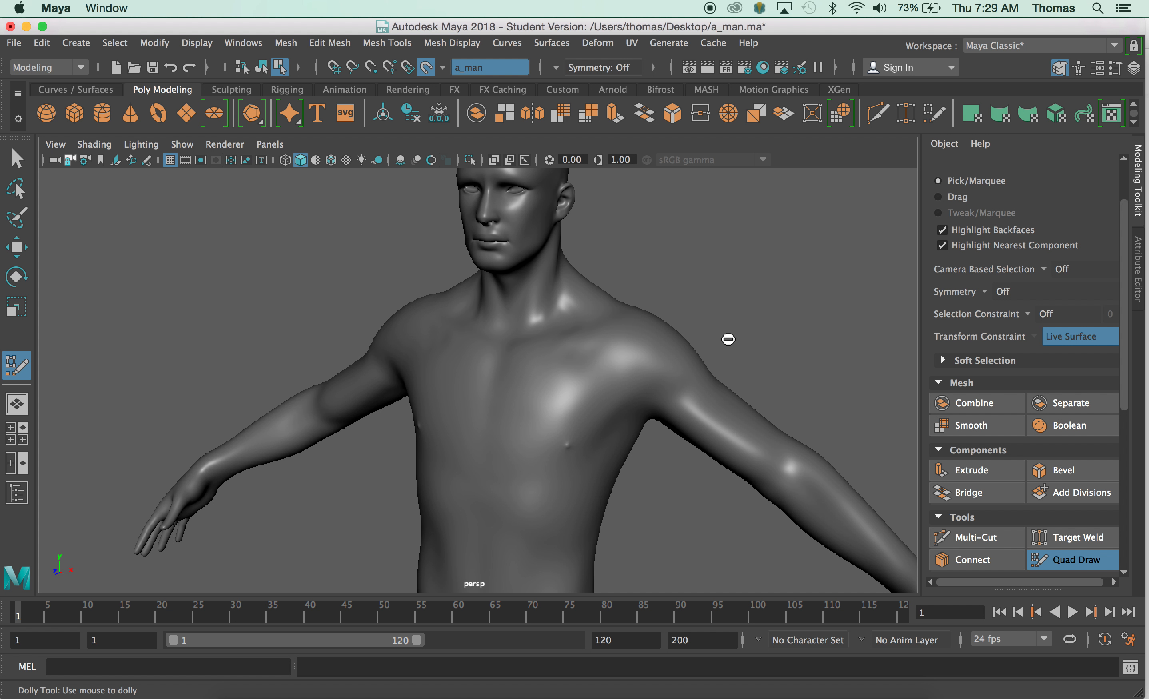
scroll(728, 339, "down", 1)
scroll(729, 340, "up", 1)
scroll(728, 339, "down", 3)
scroll(729, 339, "up", 1)
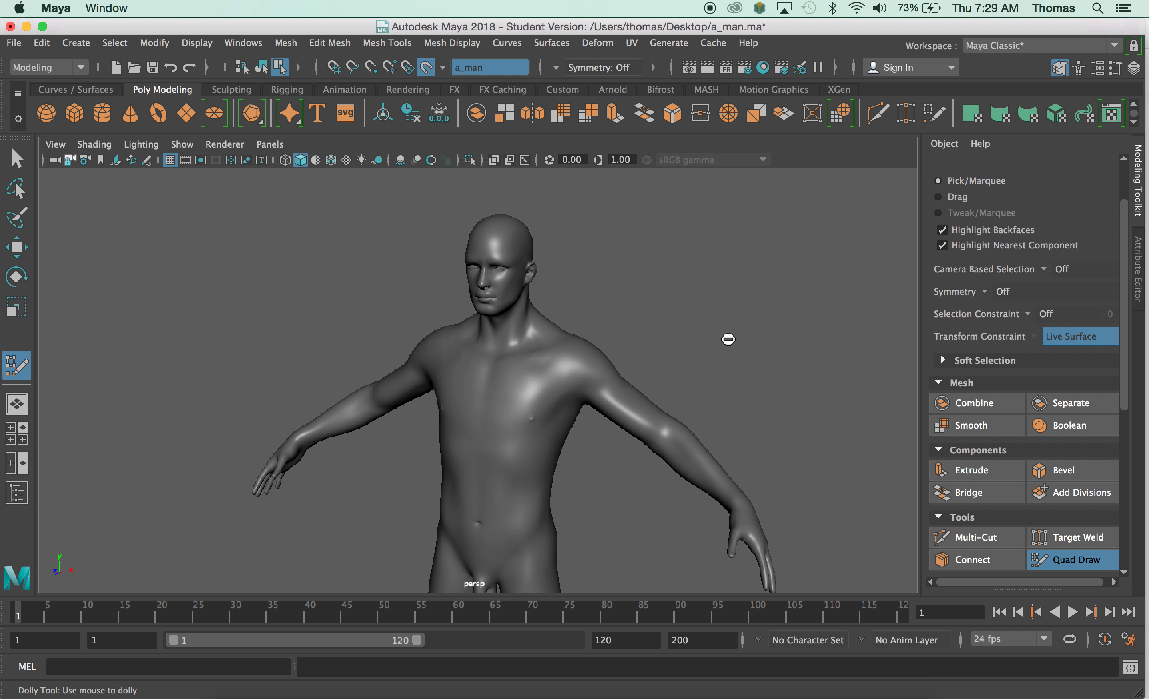
scroll(728, 339, "up", 2)
mouse_move(731, 329)
middle_mouse_down("alt")
mouse_move(688, 328)
mouse_move(731, 333)
middle_mouse_up("alt")
left_click_drag(720, 331, 747, 325, "alt")
middle_click_drag(747, 324, 647, 324, "alt")
right_click_drag(566, 320, 698, 332, "alt")
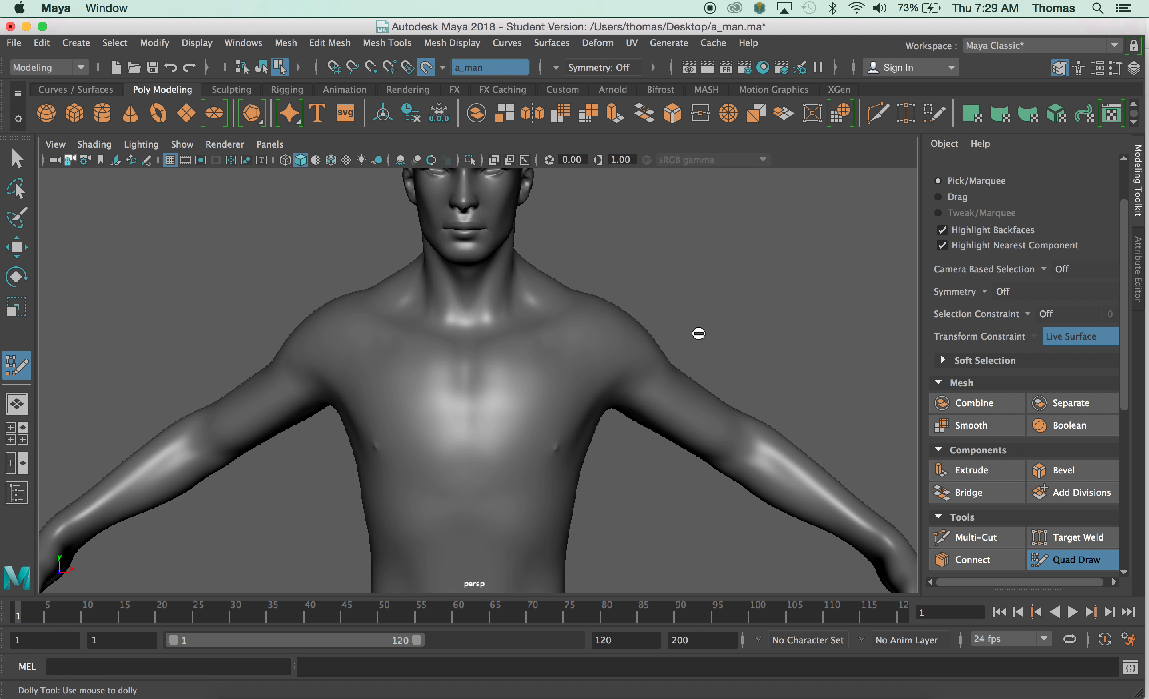
middle_click_drag(688, 322, 649, 286, "alt")
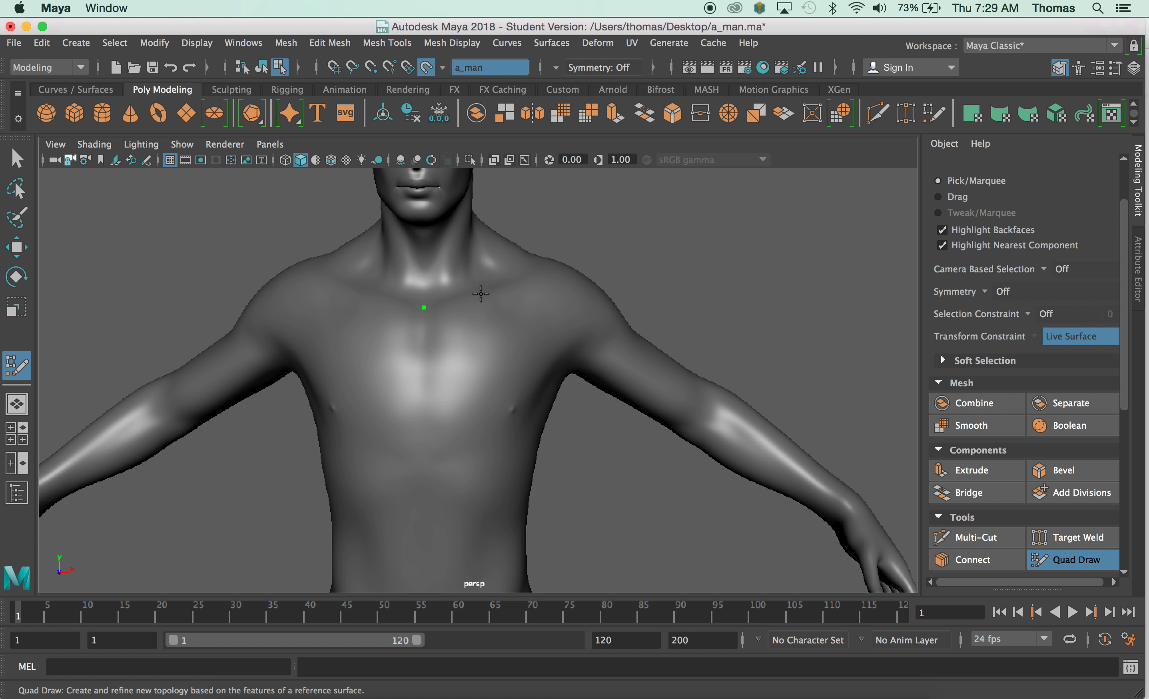
- Draw two side-by-side quads on the upper chest, starting at the body's centreline just below the collarbones
left_click(463, 300)
left_click(468, 351)
key("shift")
key("shift")
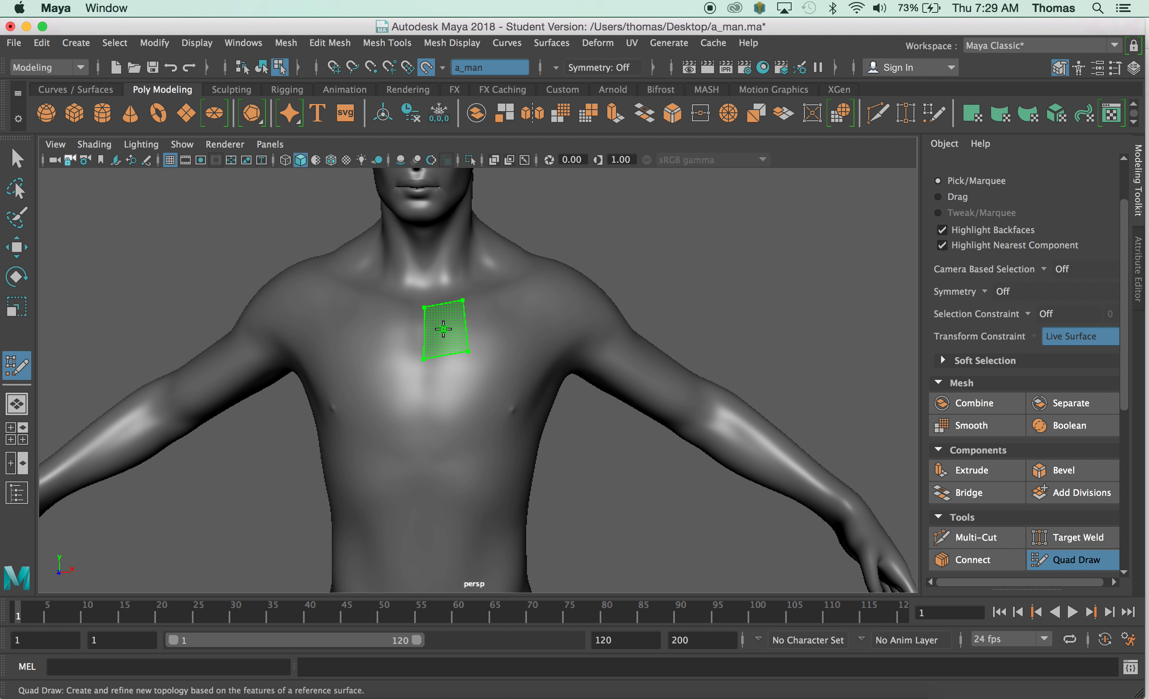
left_click(443, 328, "shift")
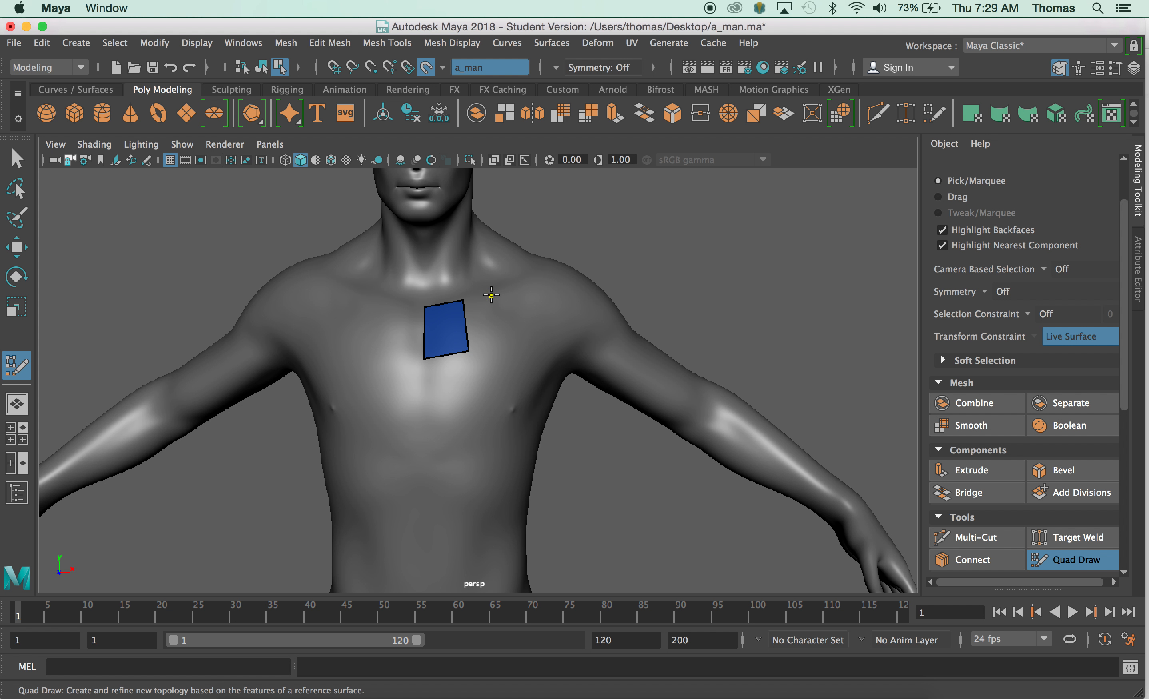
left_click(503, 345, "shift")
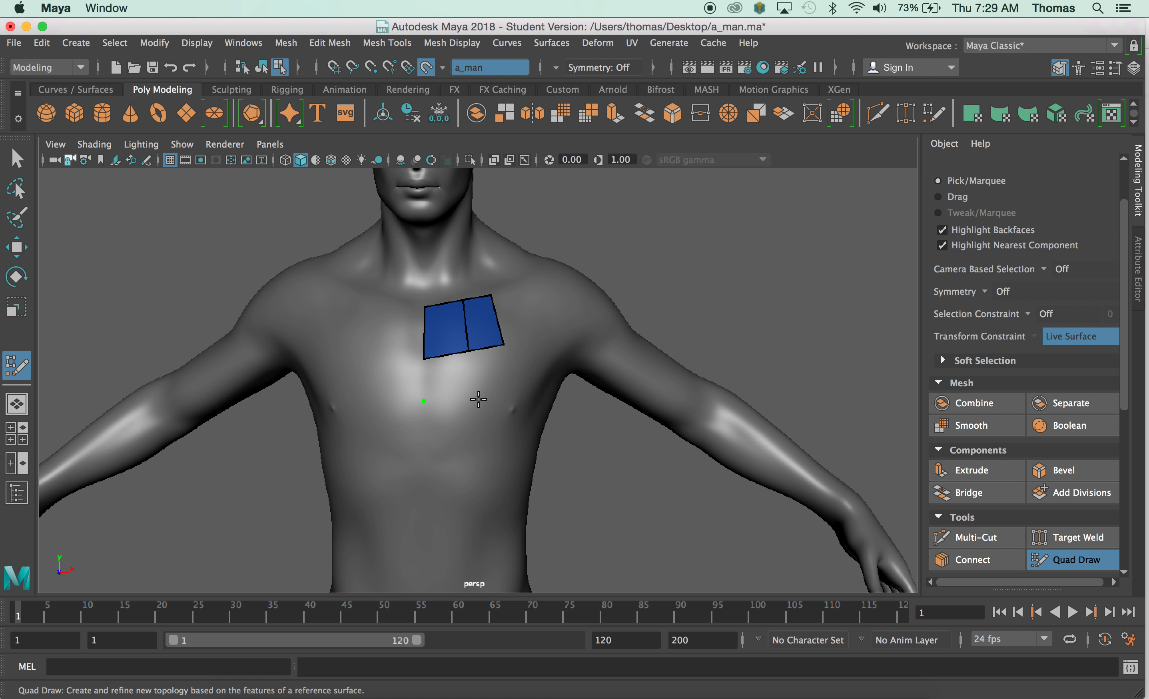
- Add two more rows of two quads beneath the first row, extending the patch down the chest past nipple height
left_click(443, 378, "shift")
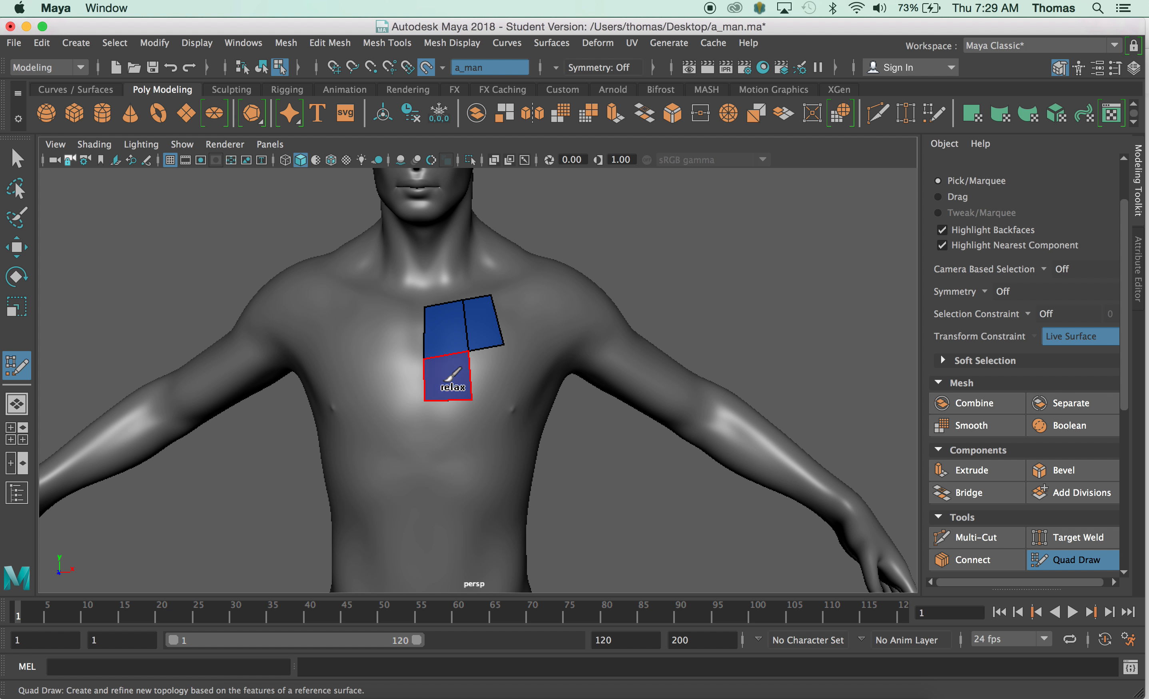
left_click(493, 374, "shift")
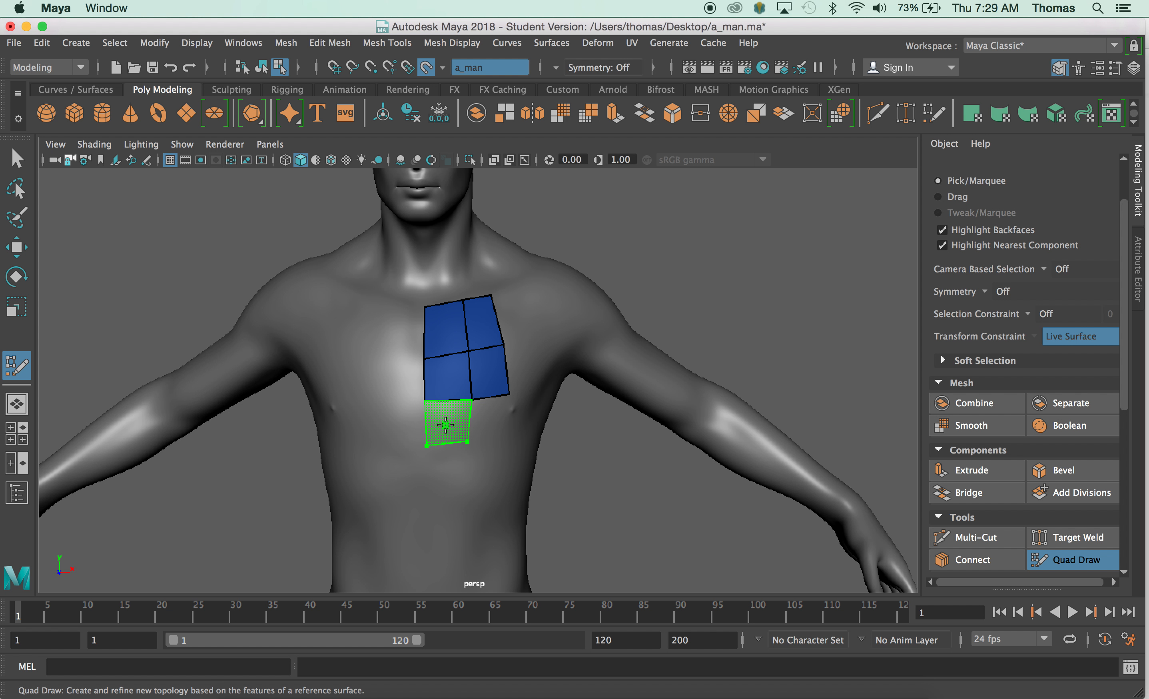
left_click(427, 445, "shift")
left_click(503, 438)
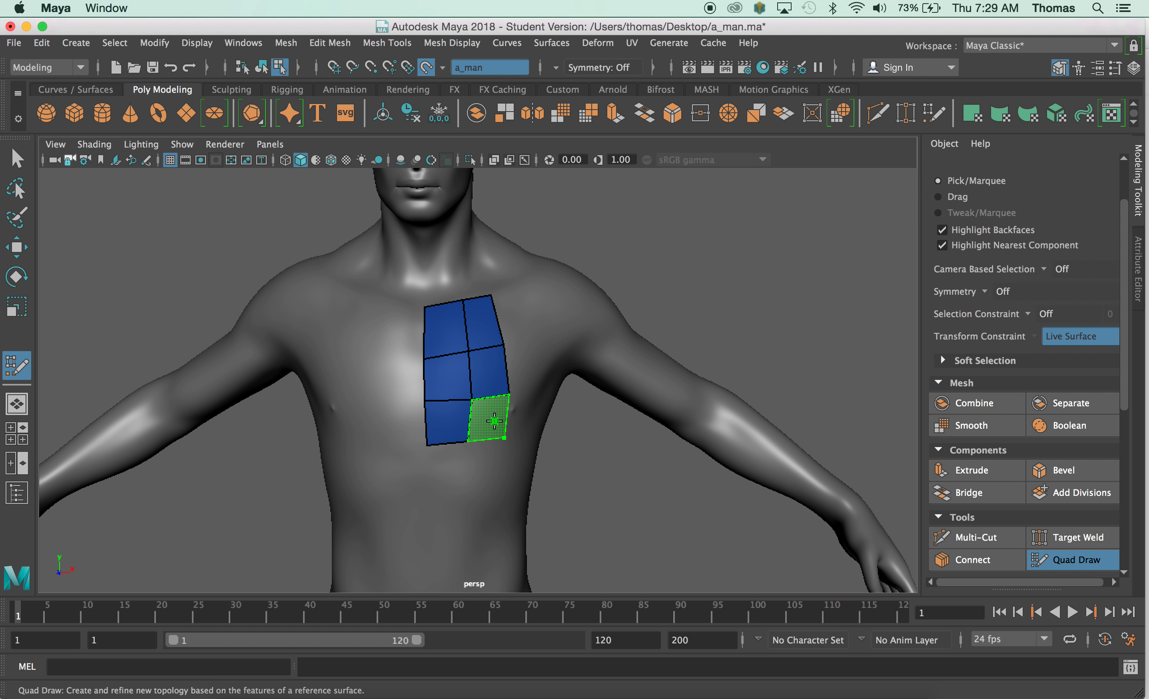
left_click(495, 424, "shift")
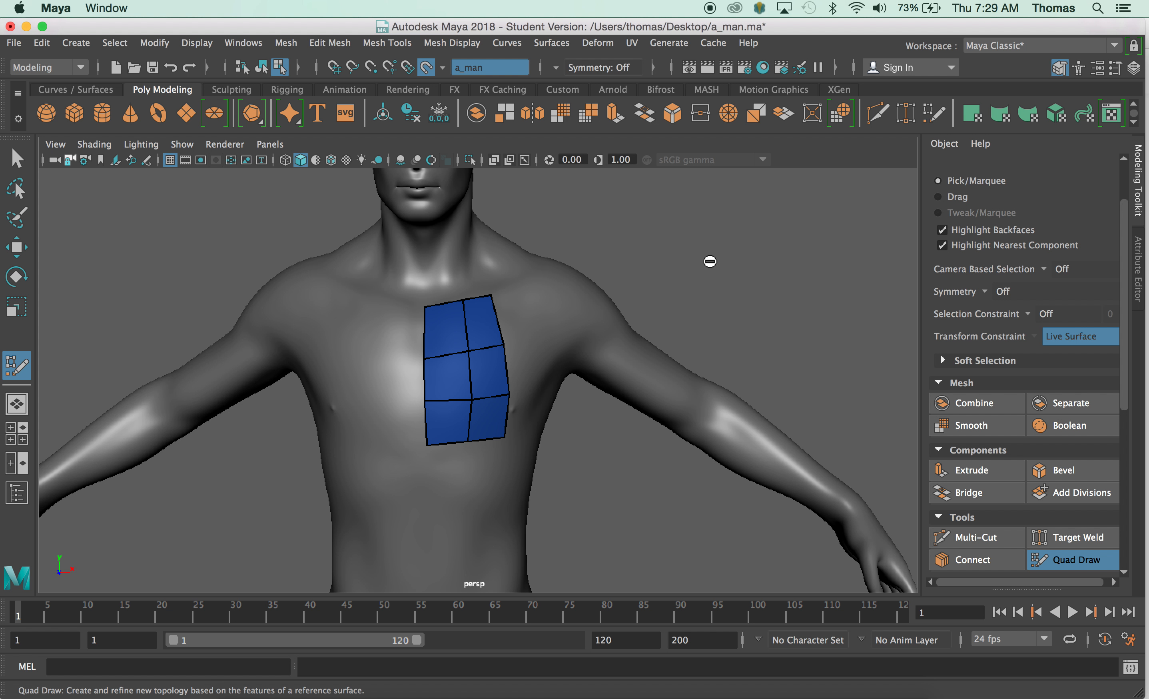
- Add a row of two quads above the chest patch, reaching over the collarbone to the base of the neck
left_click_drag(715, 256, 518, 327, "alt")
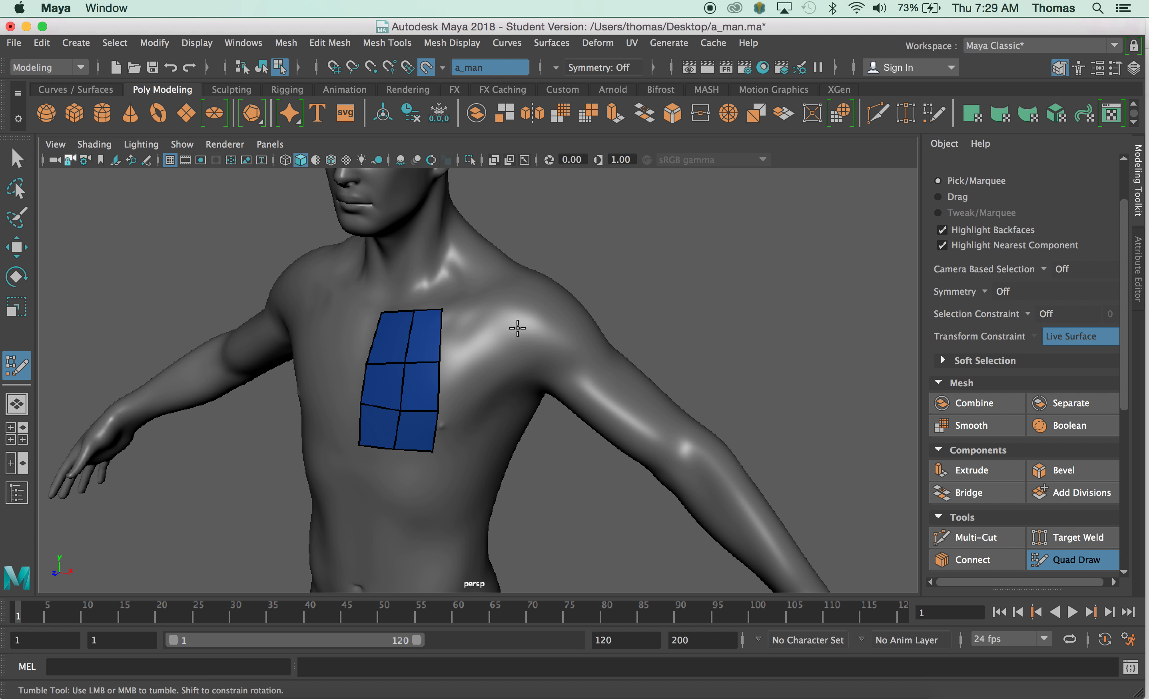
left_click(389, 275)
left_click(415, 275)
left_click(444, 274)
left_click(400, 292, "shift")
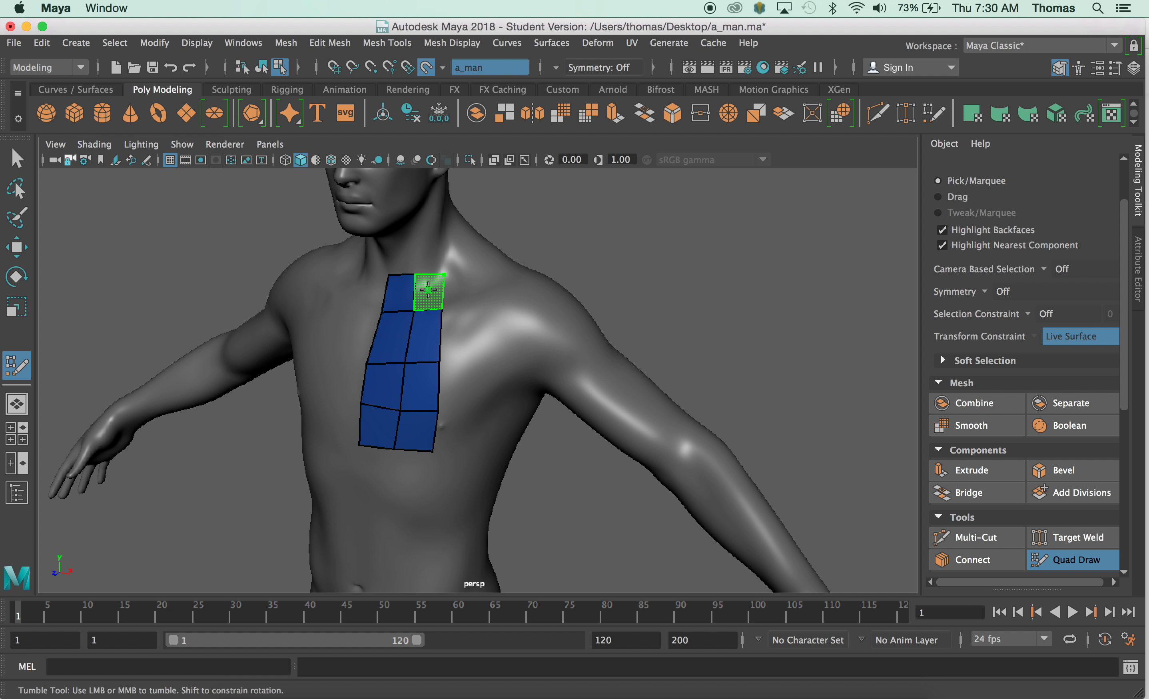
left_click(428, 289, "shift")
- Add a third column of four quads along the chest patch's outer side, from below the armpit up to the shoulder
left_click_drag(745, 301, 739, 278, "alt")
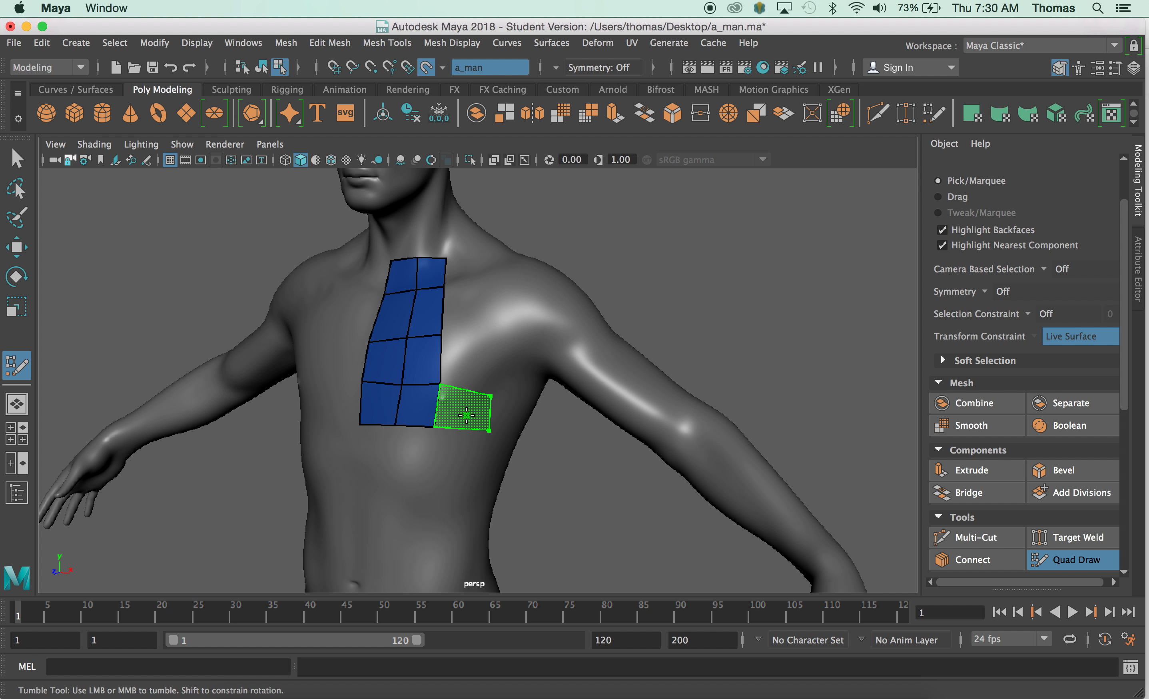
left_click(474, 392, "shift")
left_click(501, 349)
left_click(476, 358, "shift")
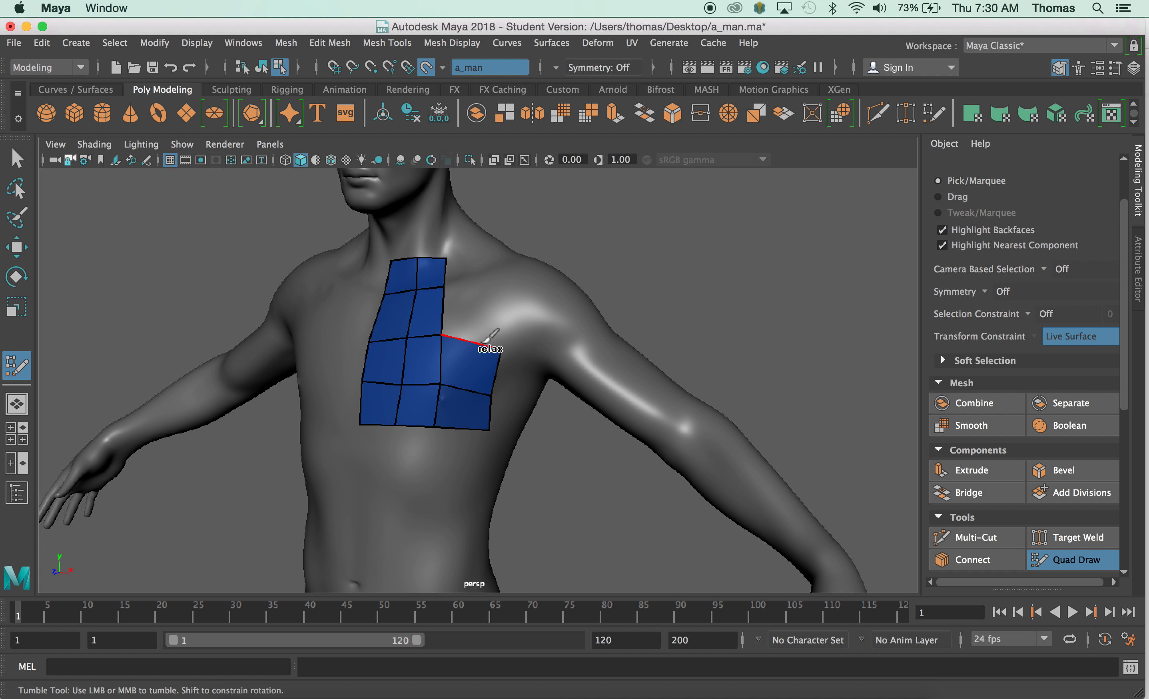
left_click(501, 299)
left_click(475, 316, "shift")
left_click(509, 270)
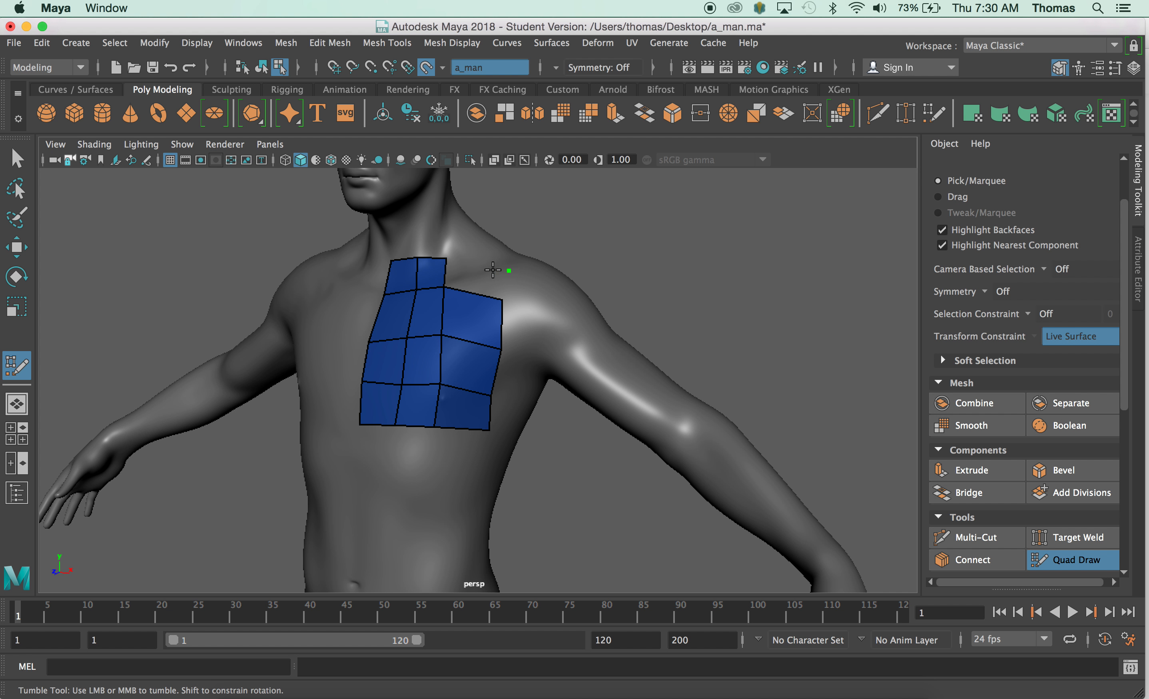
left_click(475, 278, "shift")
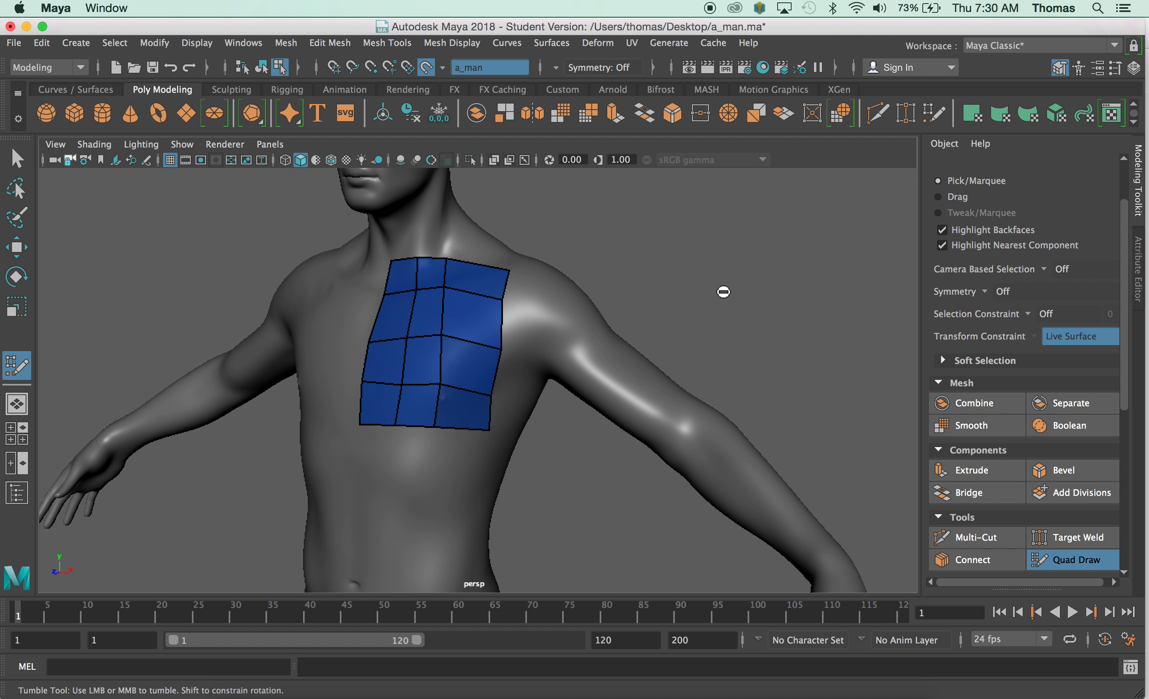
- Reposition the vertices of the chest patch's two lowest edge rows, pulling the outer bottom corner further down
left_click_drag(682, 298, 687, 288, "alt")
right_click_drag(638, 289, 765, 276, "alt")
left_click_drag(730, 273, 660, 274, "alt")
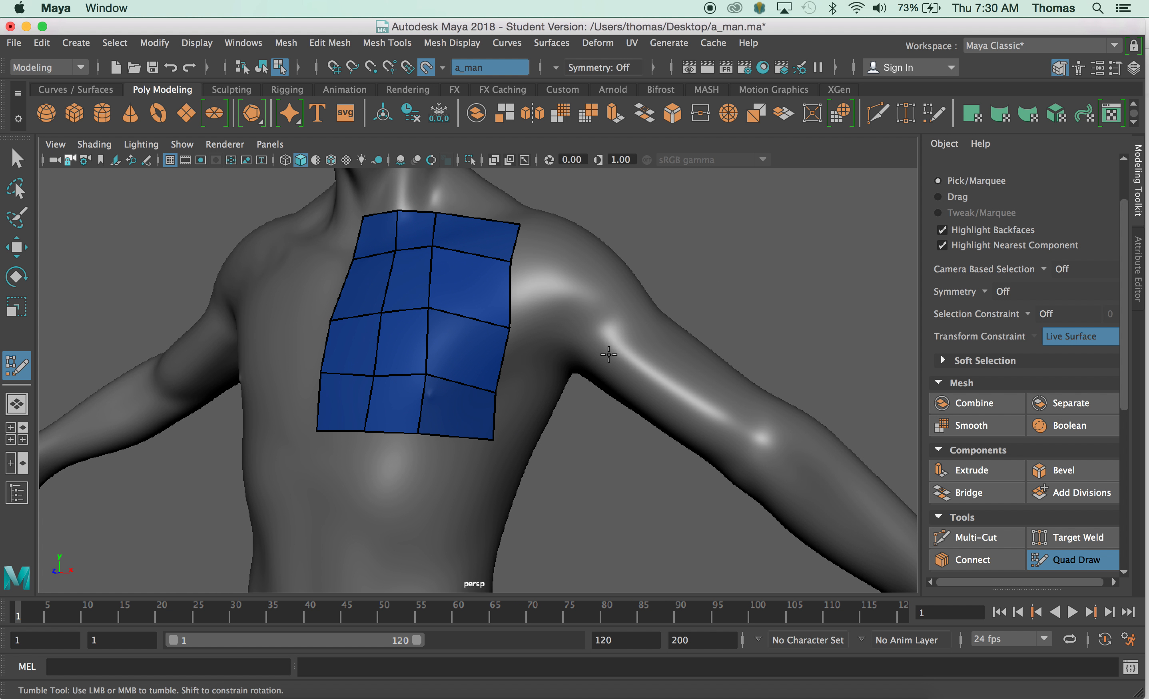
left_click_drag(419, 432, 362, 434, "shift")
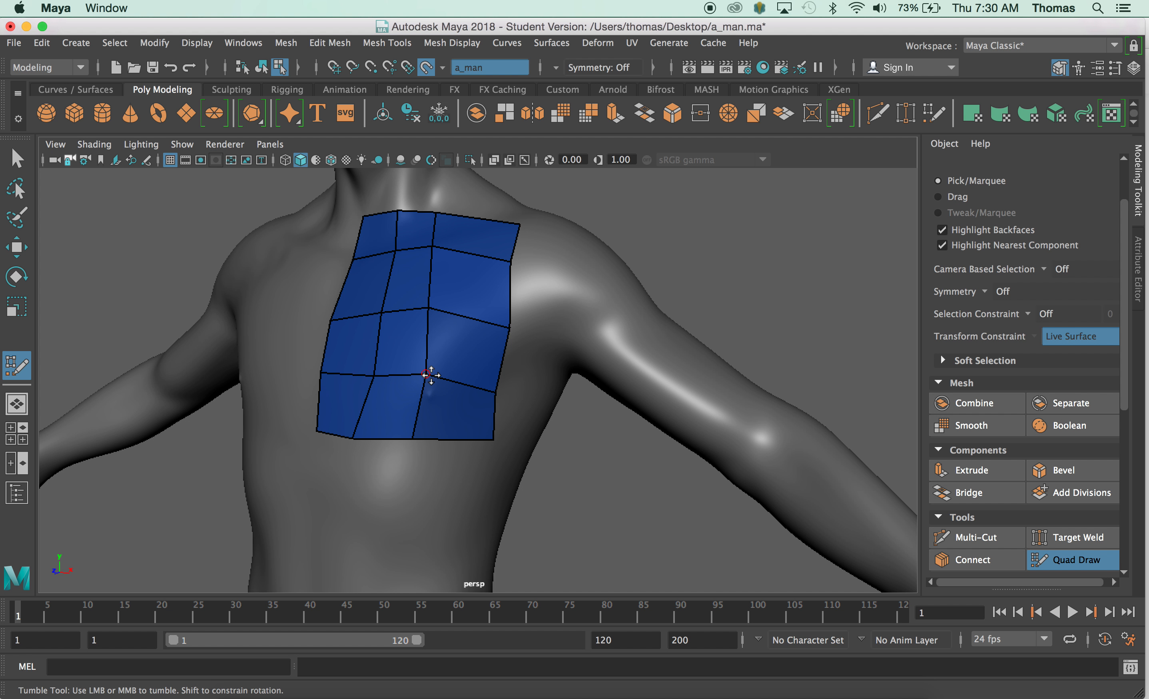
mouse_move(426, 375)
left_mouse_down("shift")
mouse_move(426, 385)
mouse_move(390, 389)
mouse_move(367, 381)
left_mouse_up("shift")
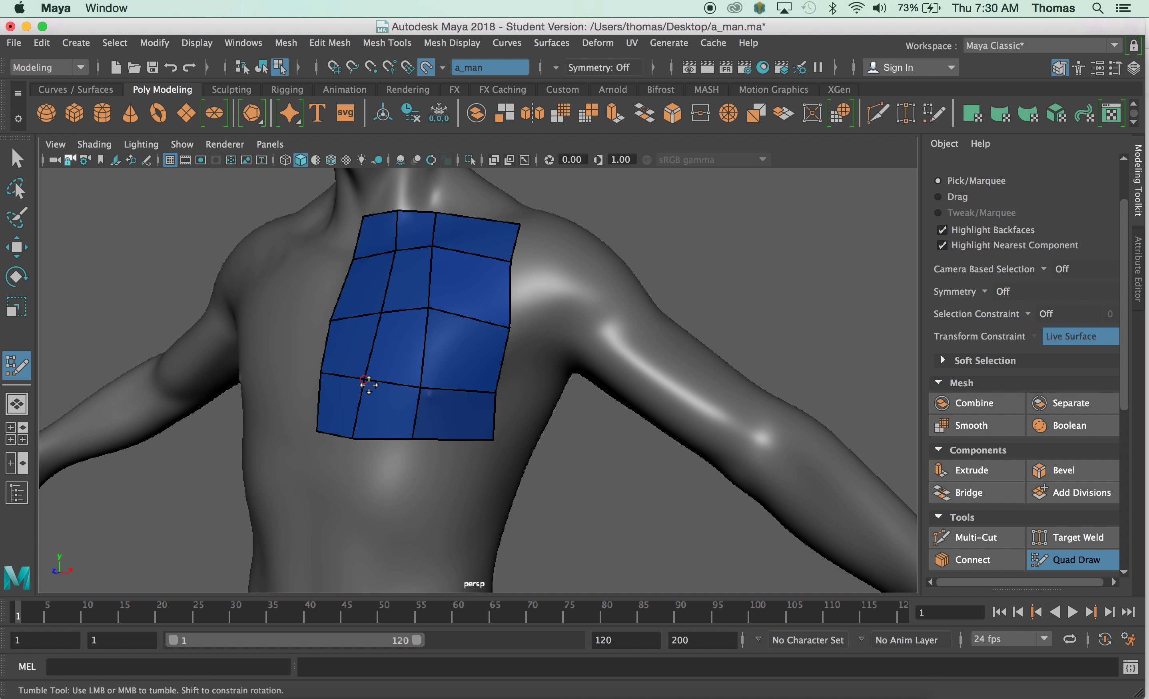
left_click_drag(490, 442, 485, 461)
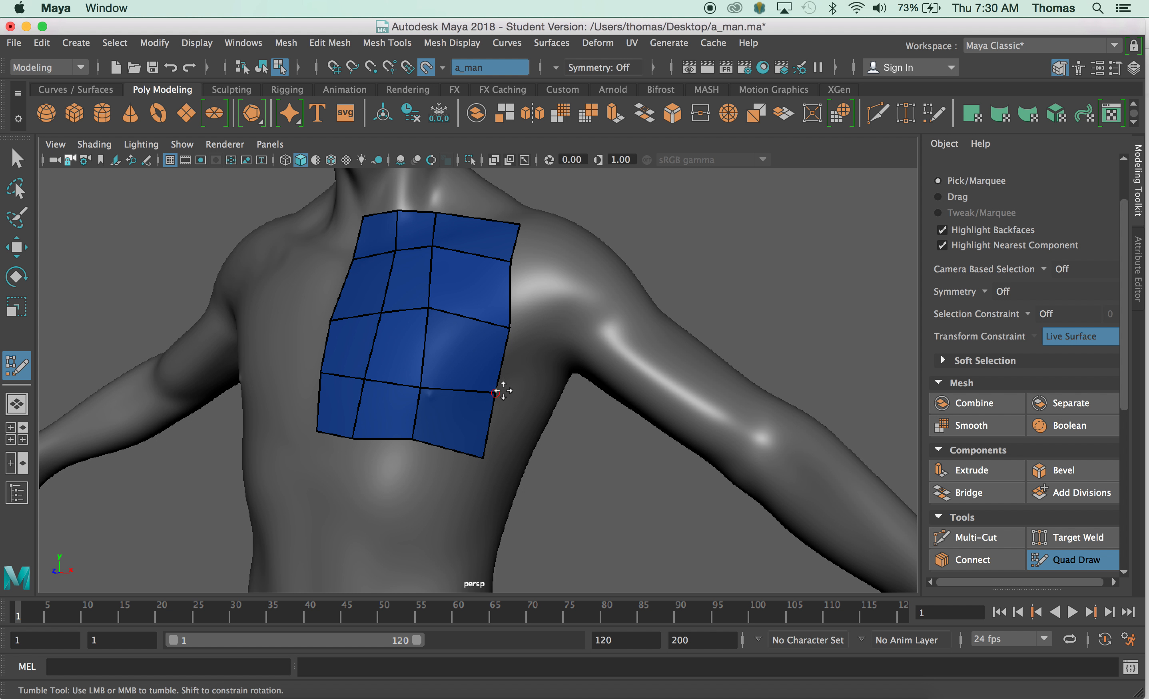
- Reposition the outer and inner vertices of the upper chest rows, pulling the top edge's inner shoulder-side vertex up towards the neck
left_click_drag(511, 260, 521, 260)
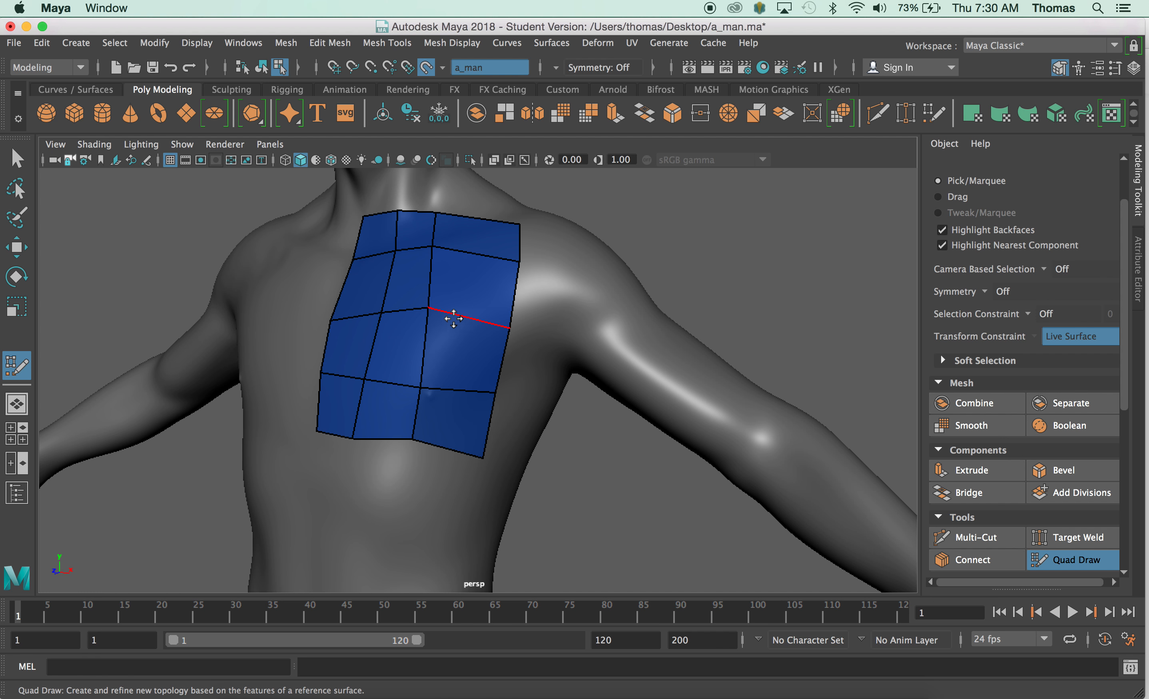
left_click_drag(429, 308, 439, 315)
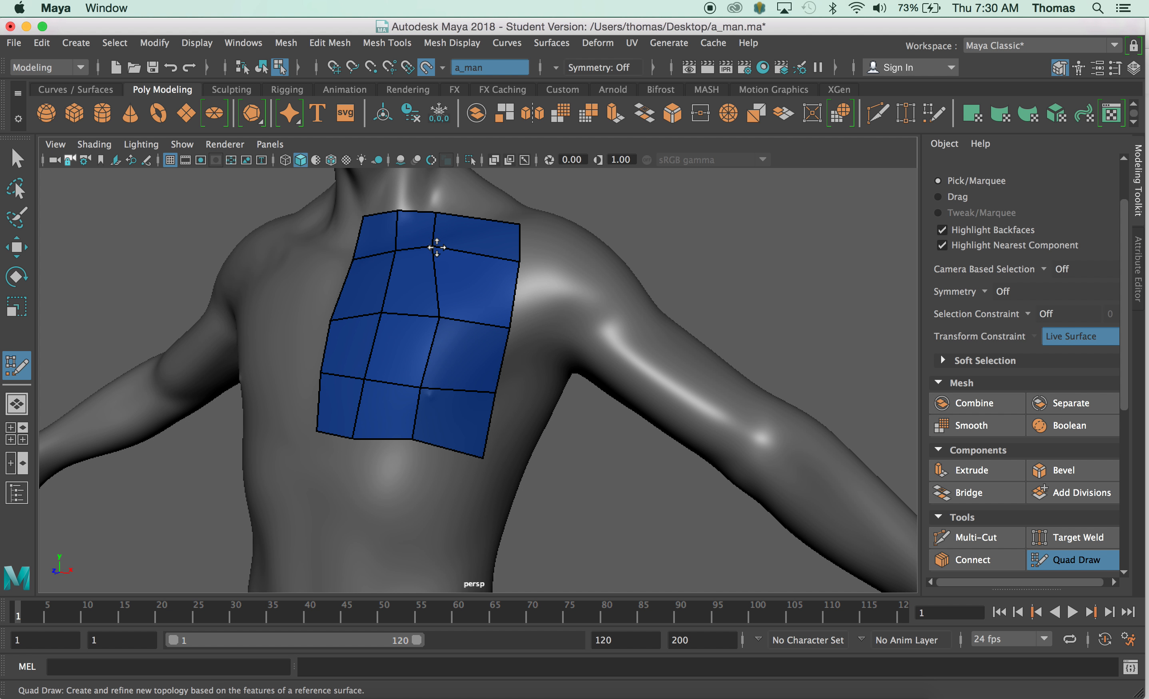
mouse_move(432, 246)
left_mouse_down()
mouse_move(446, 252)
mouse_move(461, 220)
left_mouse_up()
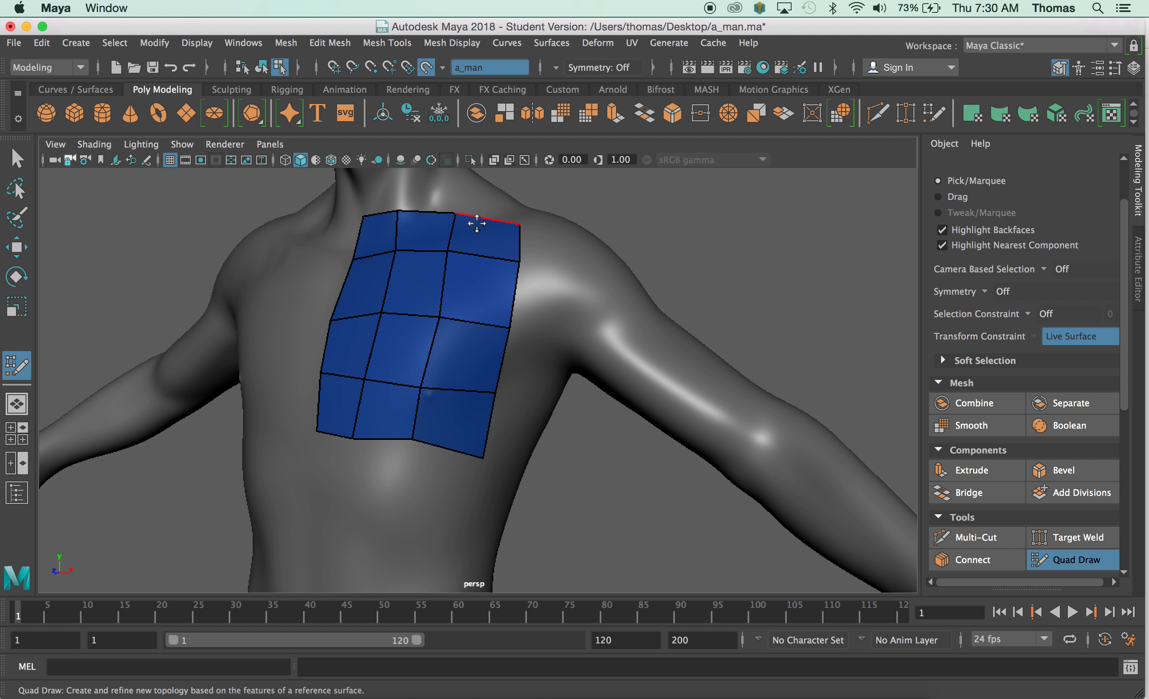
left_click_drag(725, 255, 692, 294, "alt")
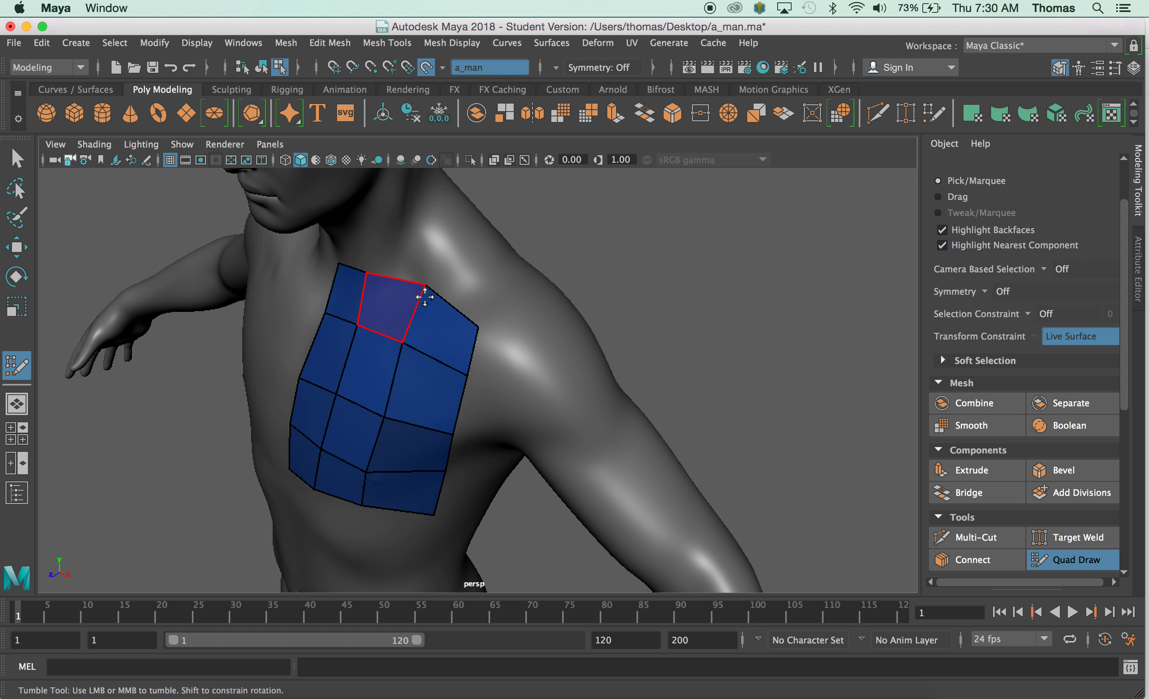
left_click_drag(398, 301, 423, 237, "alt")
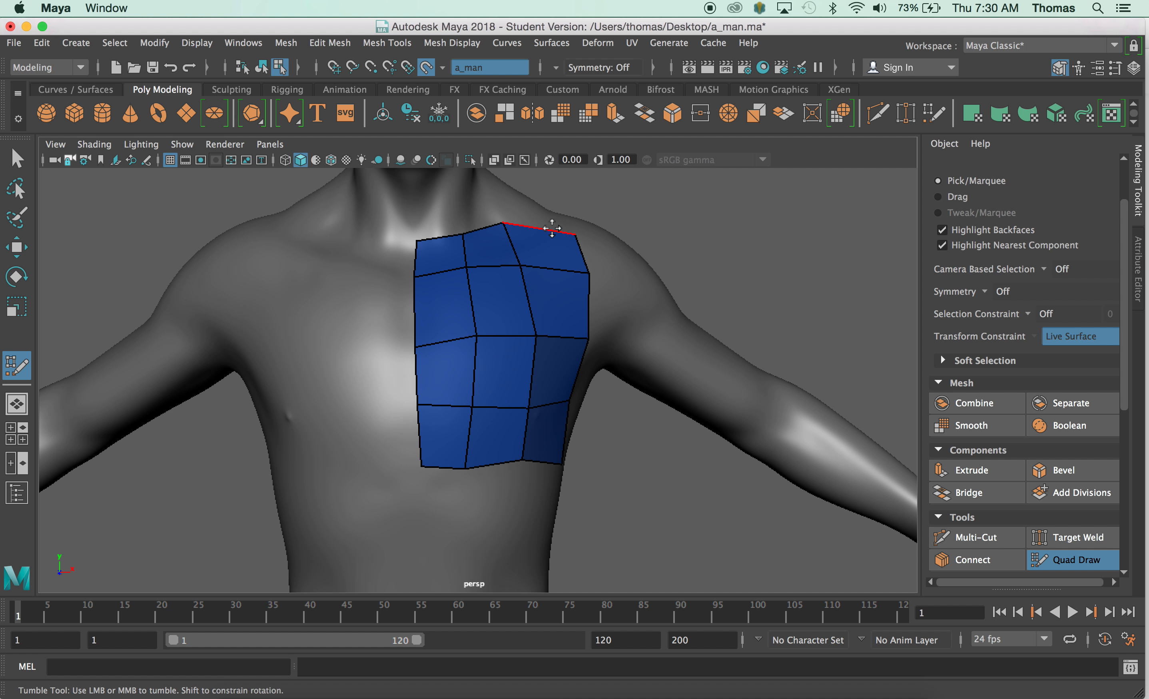
left_click_drag(508, 220, 501, 211)
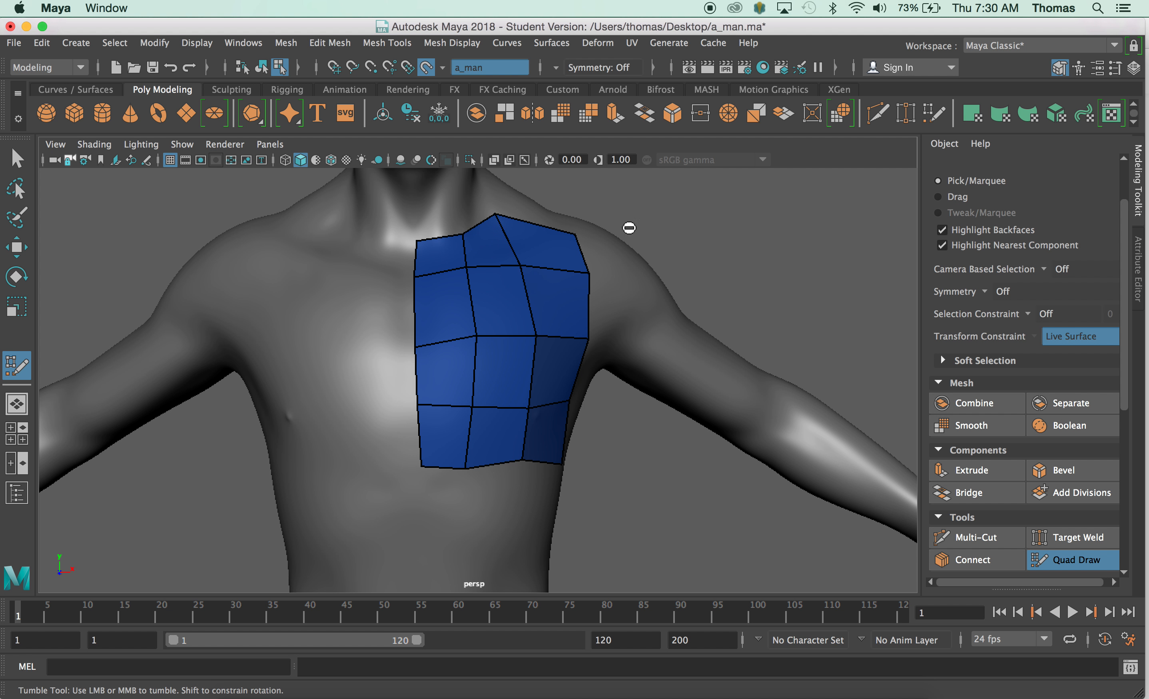
- Continue the topology from the chest's outer top edge with one quad over the shoulder and another down onto the upper back
left_click_drag(691, 235, 487, 280, "alt")
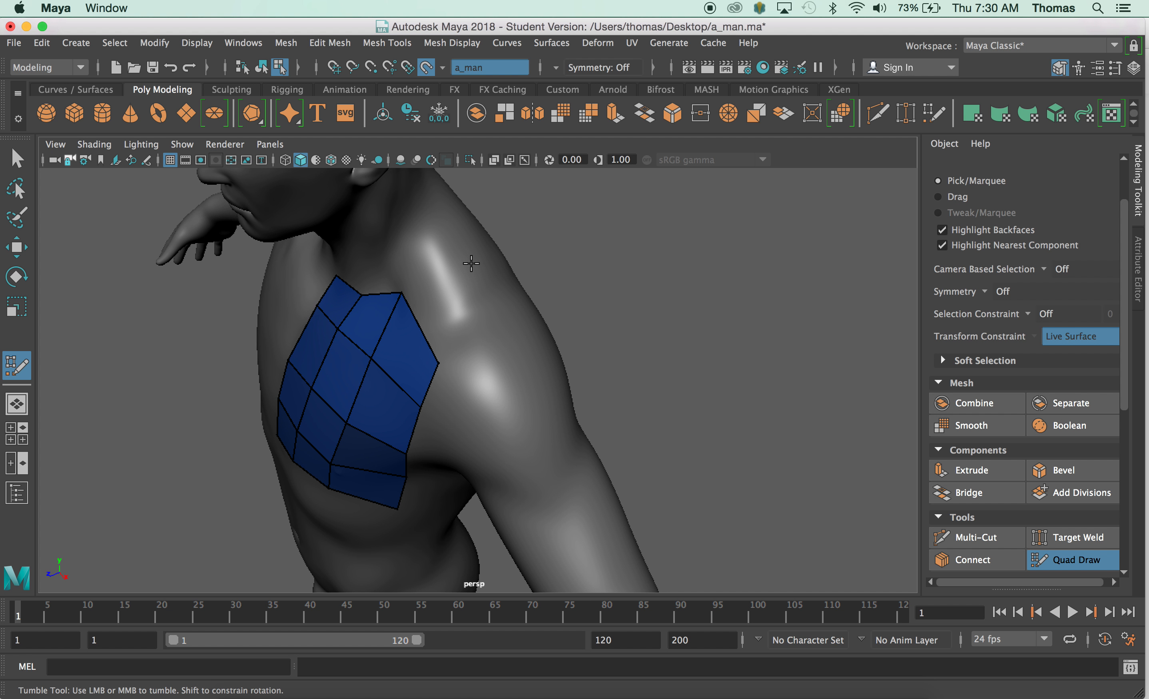
left_click(466, 322, "shift")
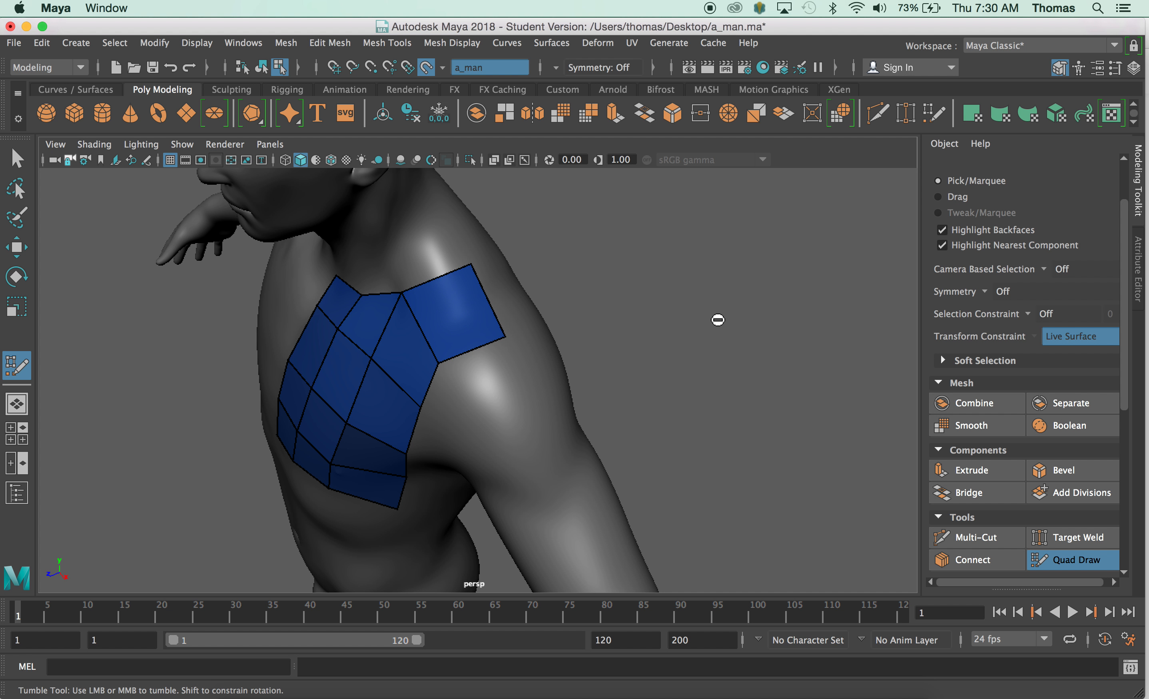
left_click_drag(788, 338, 482, 306, "alt")
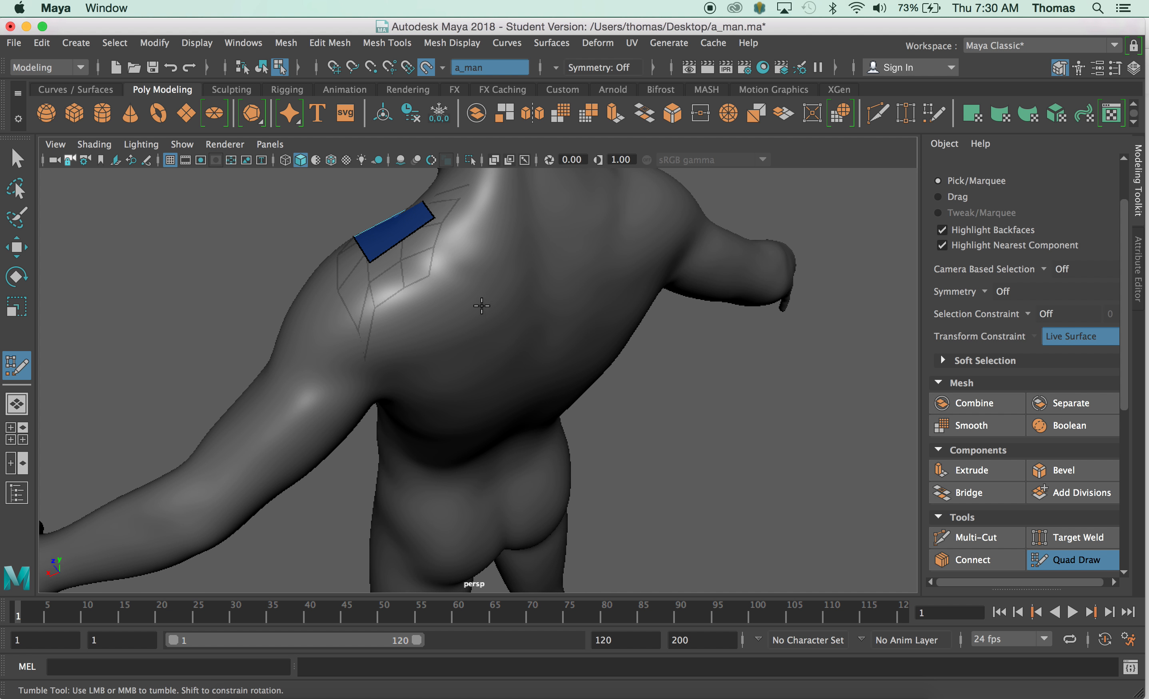
left_click(482, 267, "shift")
left_click_drag(510, 330, 462, 300, "alt")
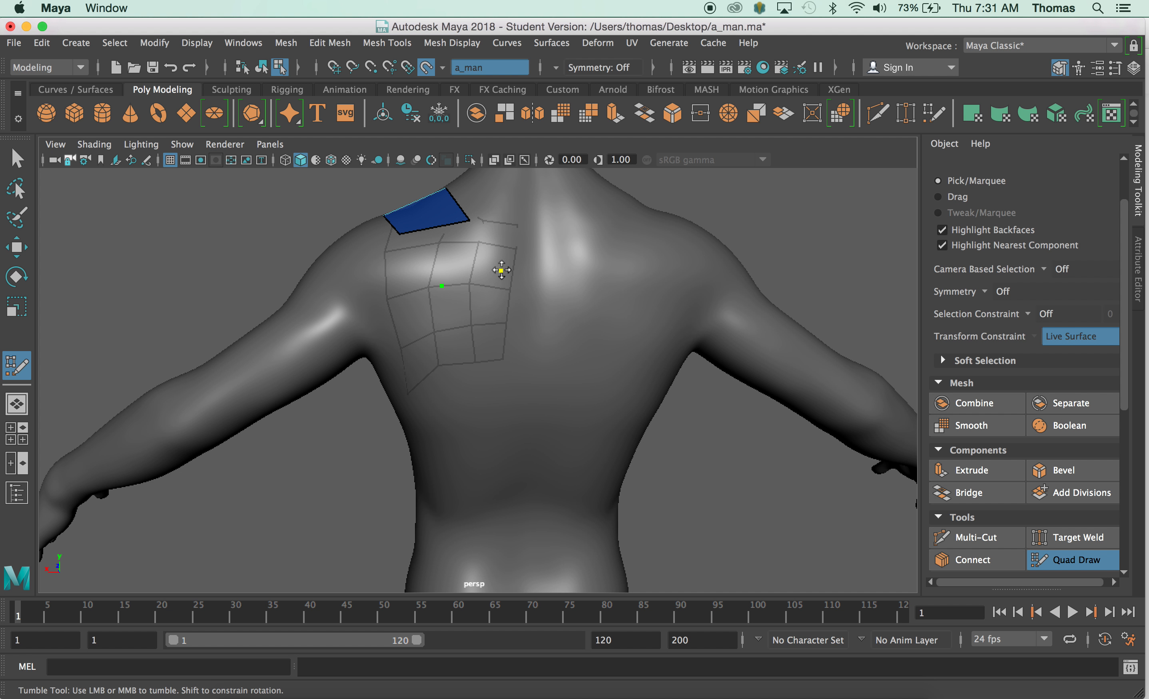
left_click(451, 264, "shift")
- Add four quads from the chest's lower outer edge under the armpit and up the back, closing the loop around the arm
mouse_move(371, 381)
left_mouse_down("alt")
mouse_move(677, 370)
mouse_move(611, 351)
mouse_move(599, 363)
left_mouse_up("alt")
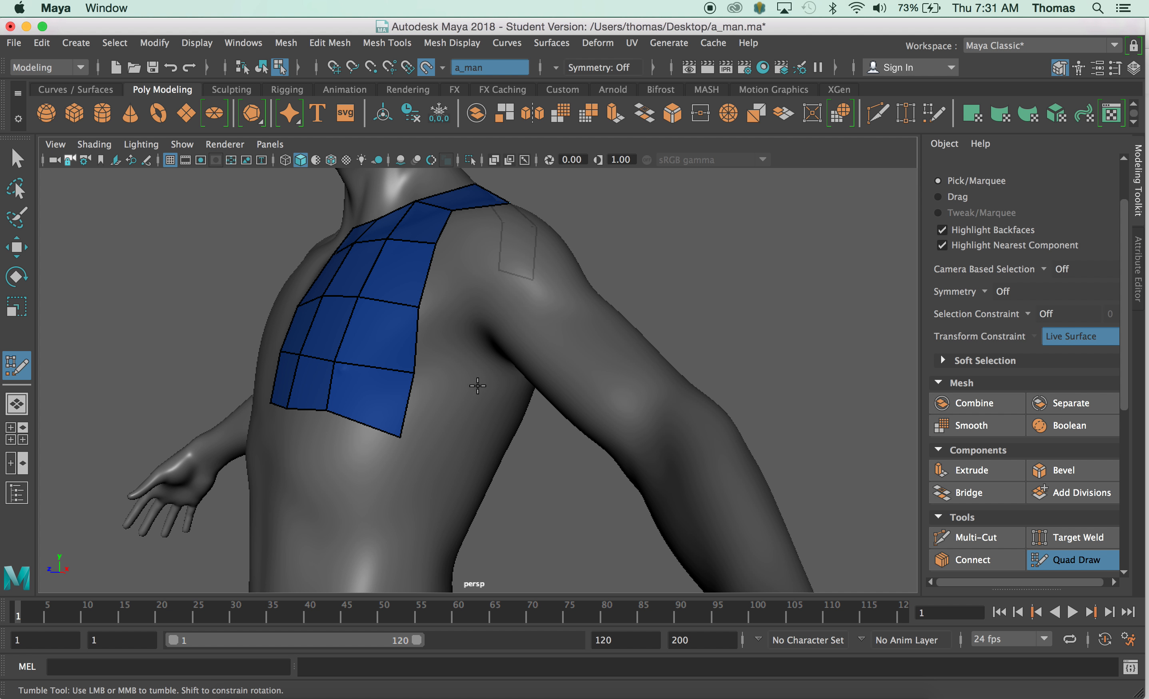
left_click(458, 424, "shift")
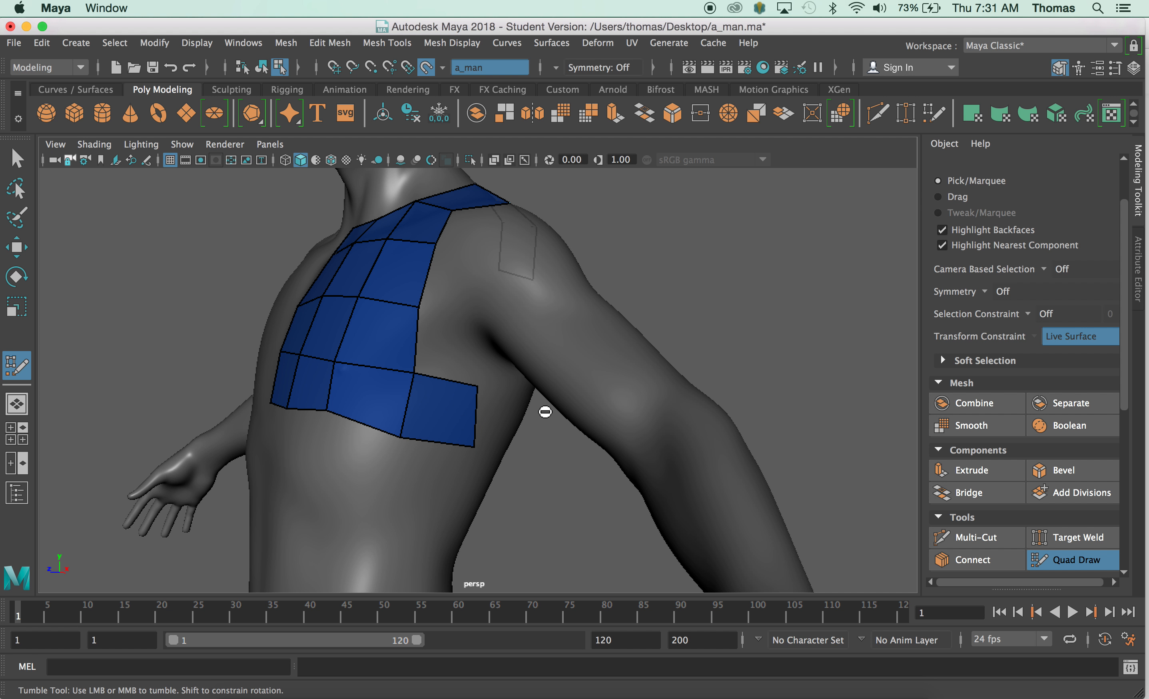
left_click_drag(572, 351, 421, 369, "alt")
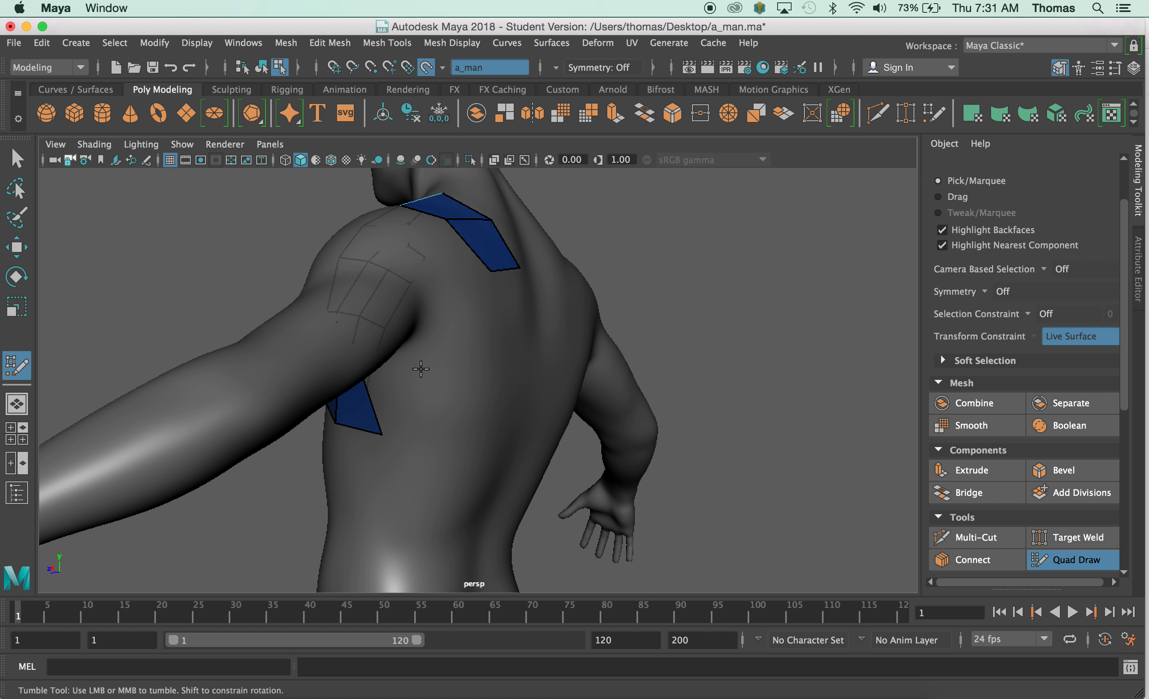
mouse_move(423, 401)
left_mouse_down("alt")
mouse_move(398, 359)
mouse_move(405, 384)
mouse_move(456, 364)
mouse_move(402, 391)
mouse_move(444, 368)
left_mouse_up("alt")
left_click(400, 381, "shift")
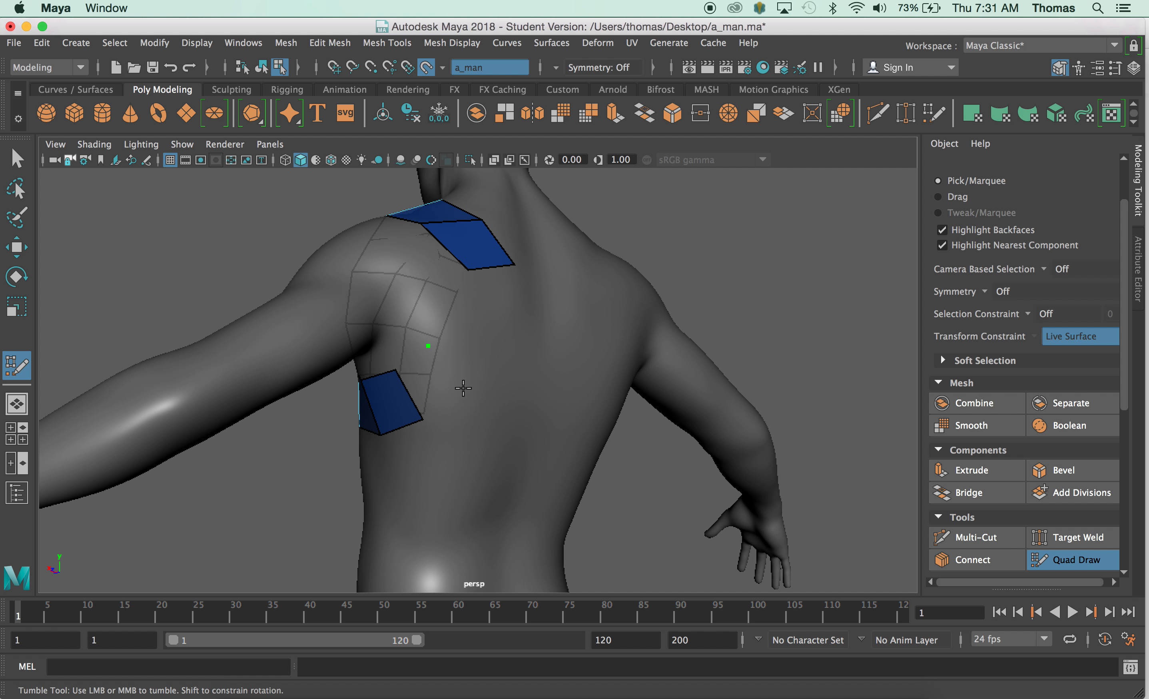
left_click(421, 370, "shift")
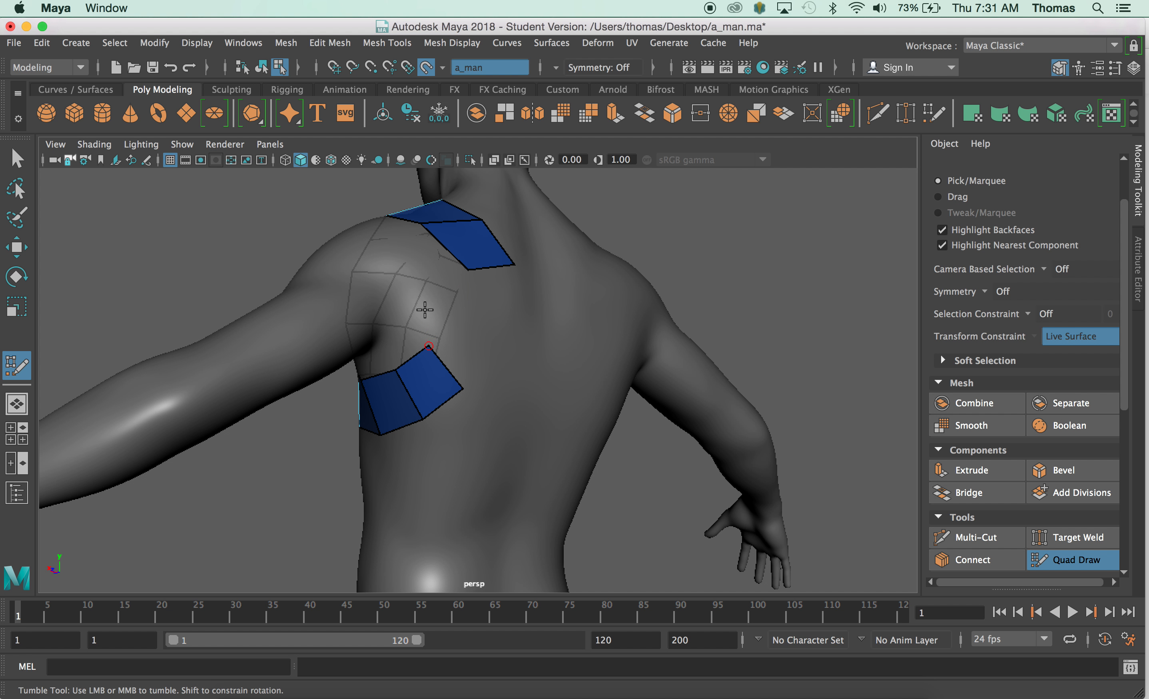
left_click(466, 307, "shift")
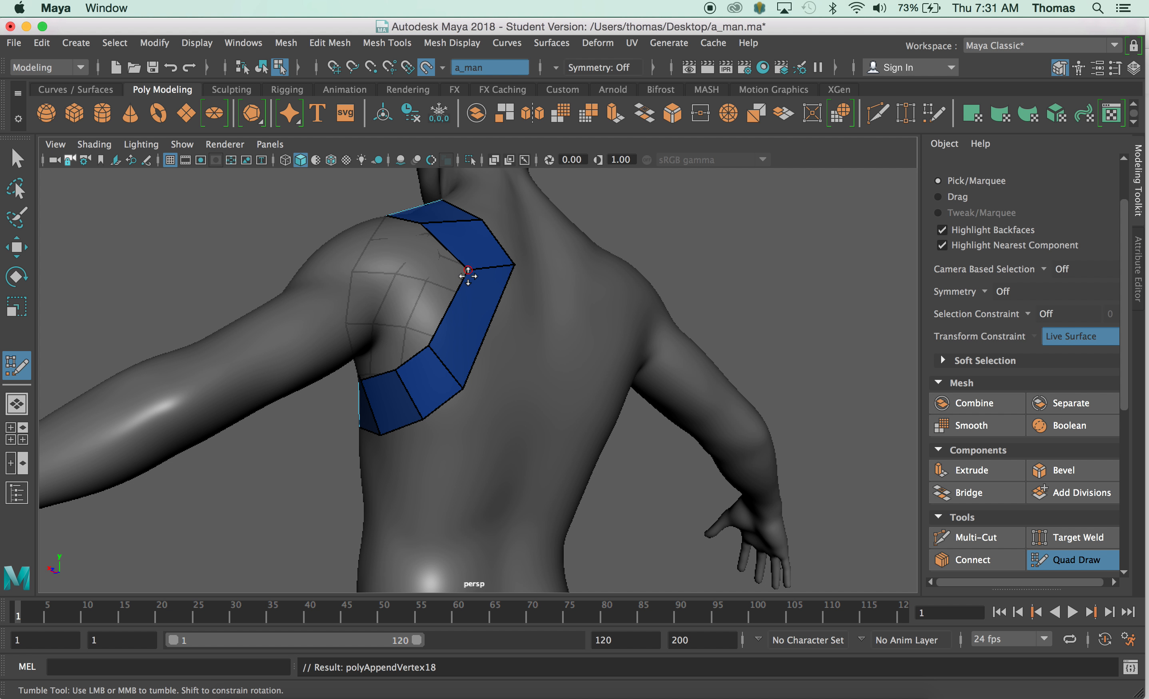
- Reposition the upper-back strip's vertices, moving one arm-side vertex towards the shoulder and two inner vertices to even out the quads
left_click_drag(469, 270, 431, 281)
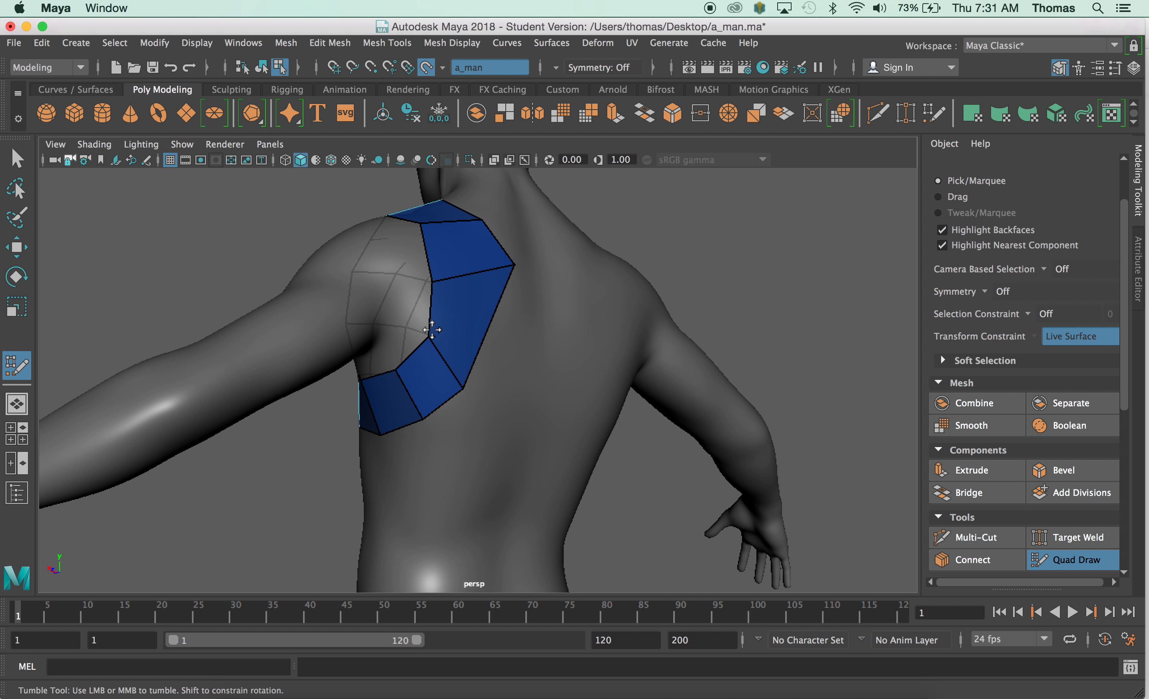
left_click_drag(462, 388, 504, 280)
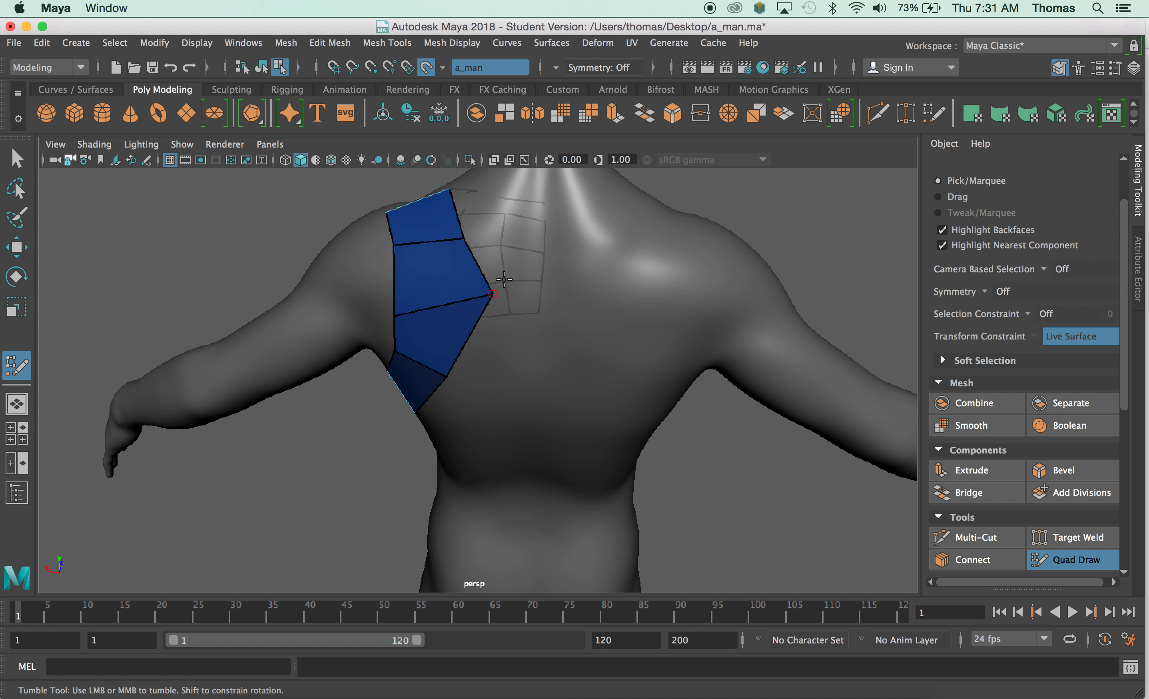
left_click_drag(469, 244, 480, 236)
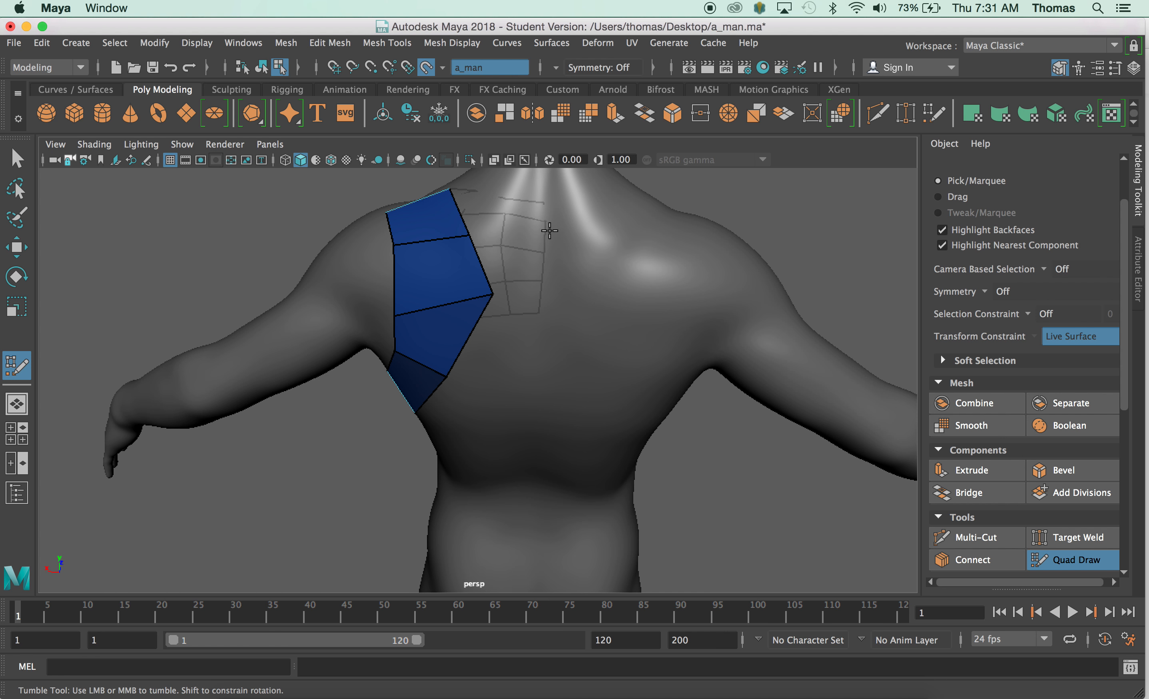
- Add three quads from the back strip's inner edge towards the spine, raising the topmost quad's inner corner towards the neck
left_click(515, 252, "shift")
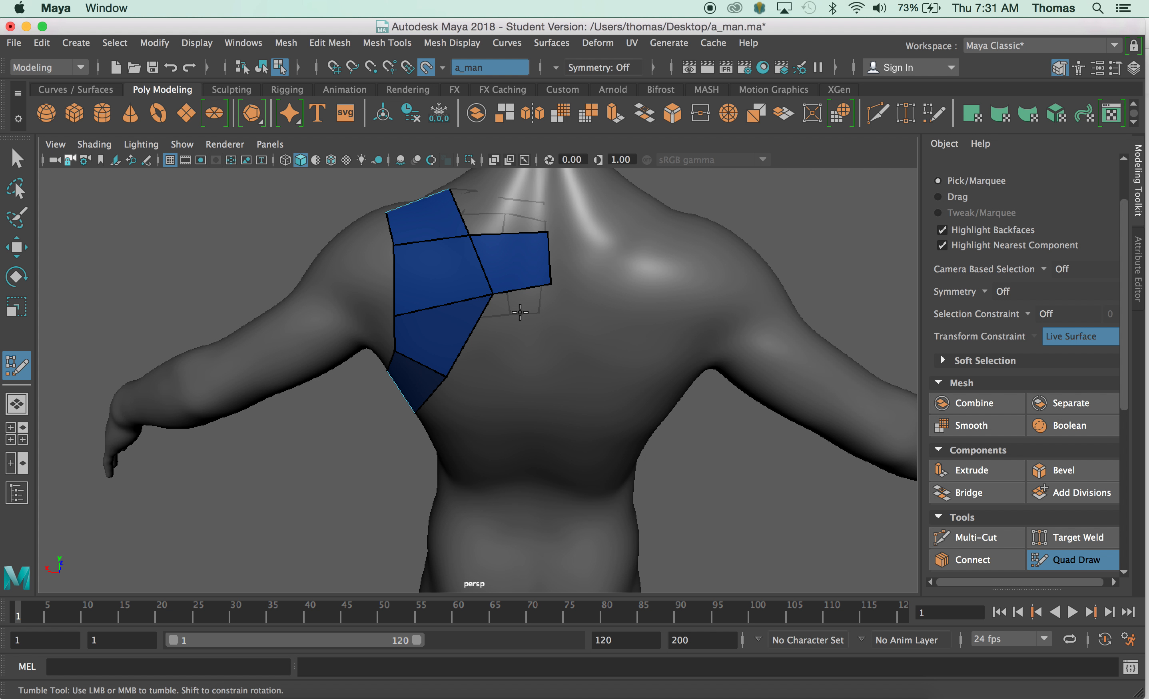
left_click_drag(490, 370, 488, 321, "alt")
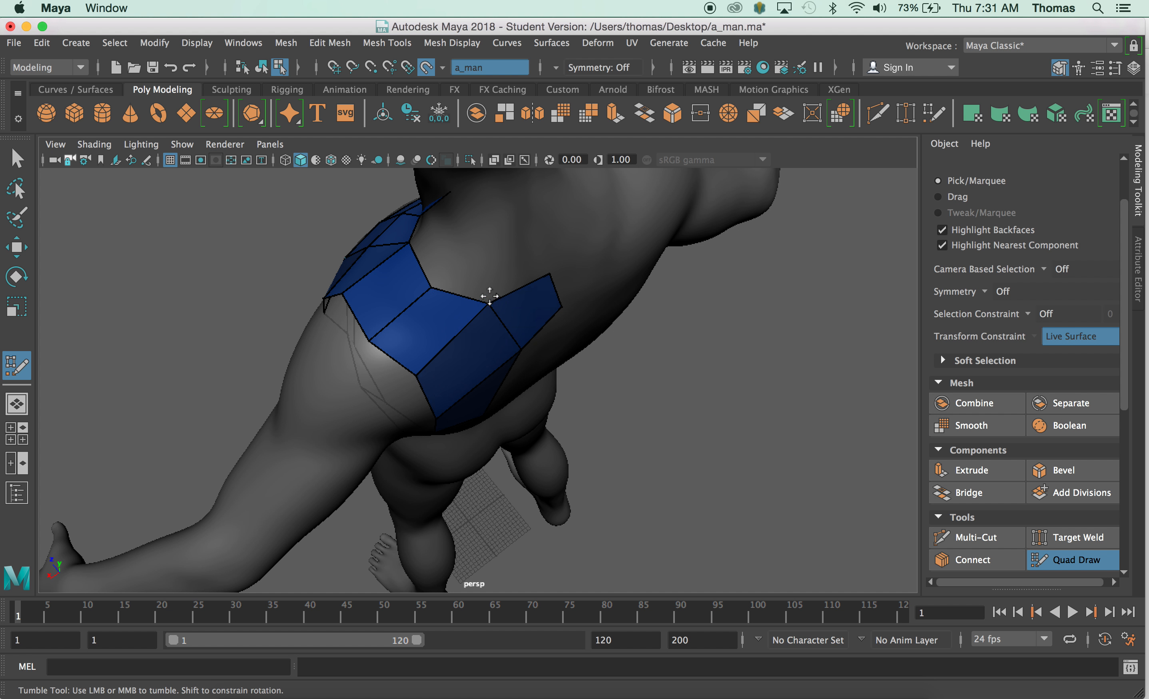
left_click_drag(514, 228, 477, 254, "alt")
left_click_drag(550, 224, 551, 196)
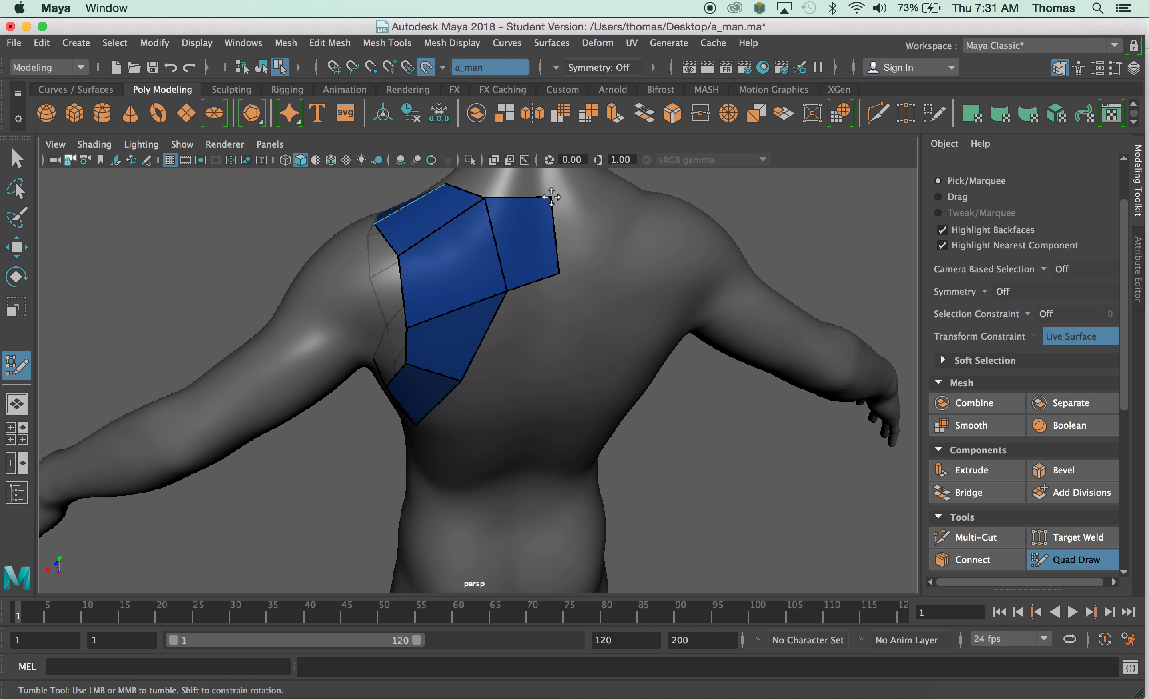
left_click_drag(550, 339, 513, 301, "alt")
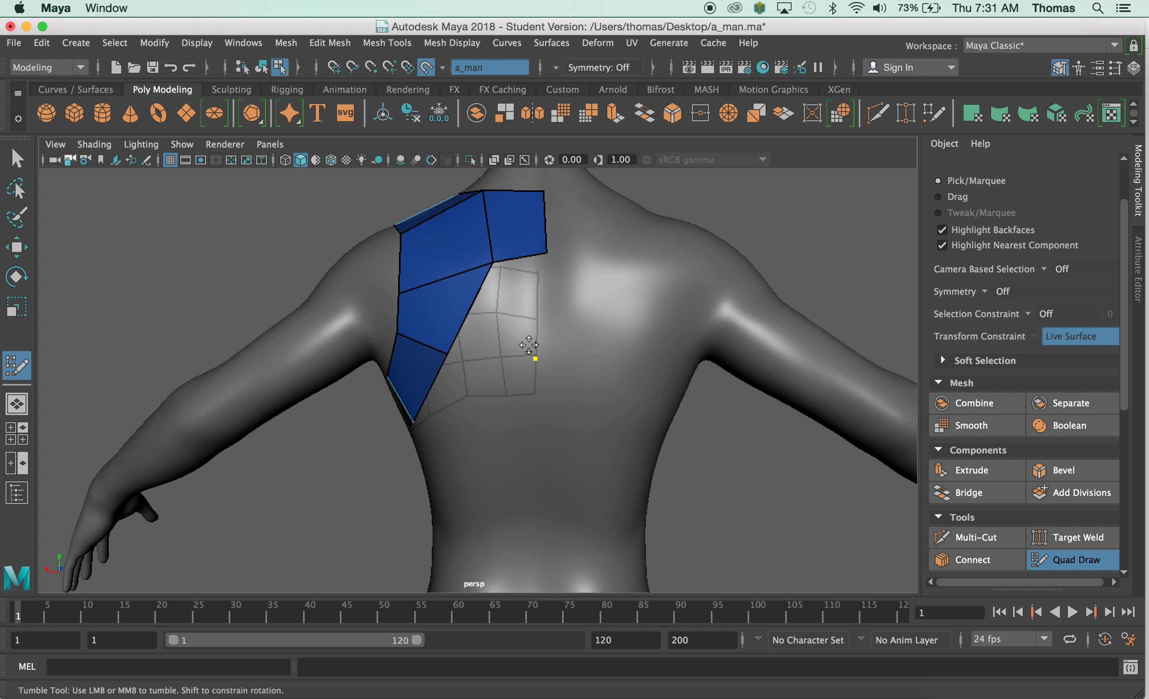
left_click(520, 319, "shift")
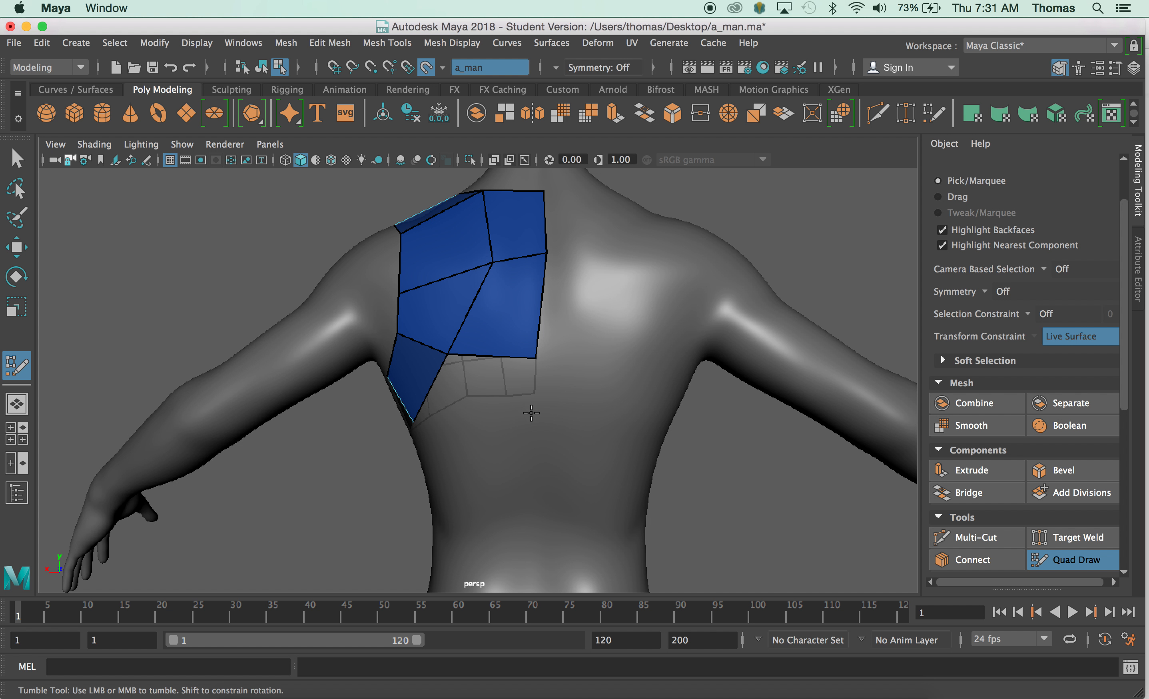
left_click(471, 404, "shift")
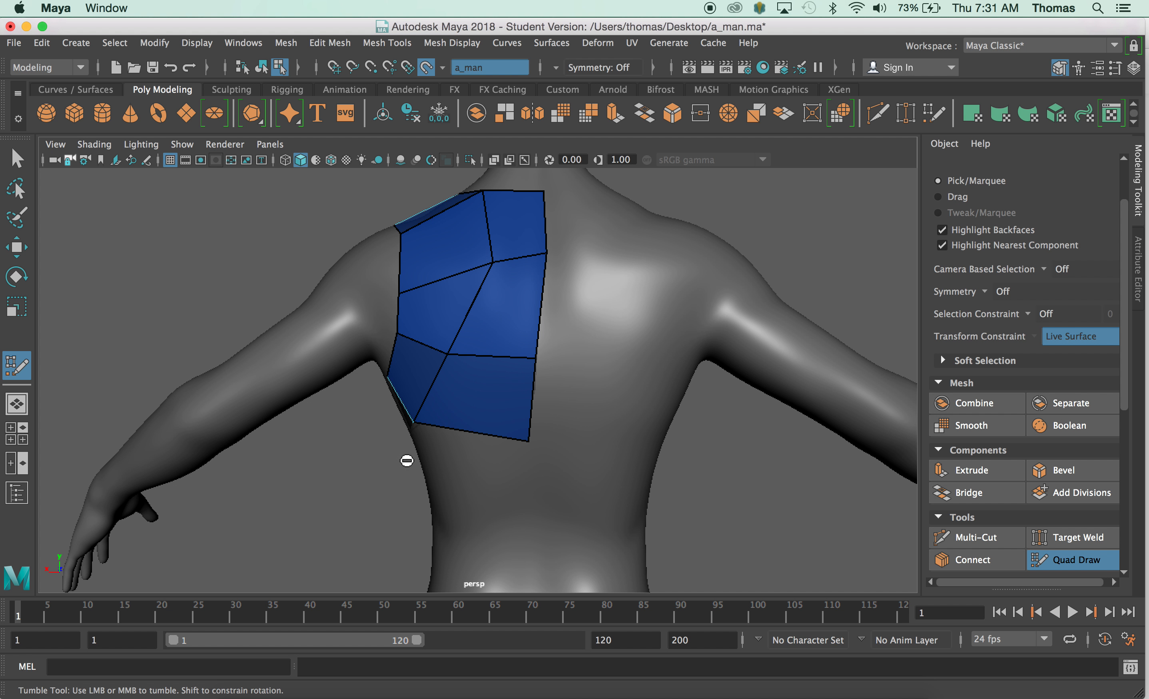
- Pull the chest's arm-side edge vertices outward to follow the arm opening, and lower a vertex on the chest patch's bottom edge
mouse_move(347, 471)
left_mouse_down("alt")
mouse_move(457, 416)
mouse_move(692, 448)
mouse_move(535, 416)
mouse_move(427, 433)
mouse_move(616, 442)
mouse_move(651, 496)
mouse_move(619, 468)
mouse_move(631, 479)
left_mouse_up("alt")
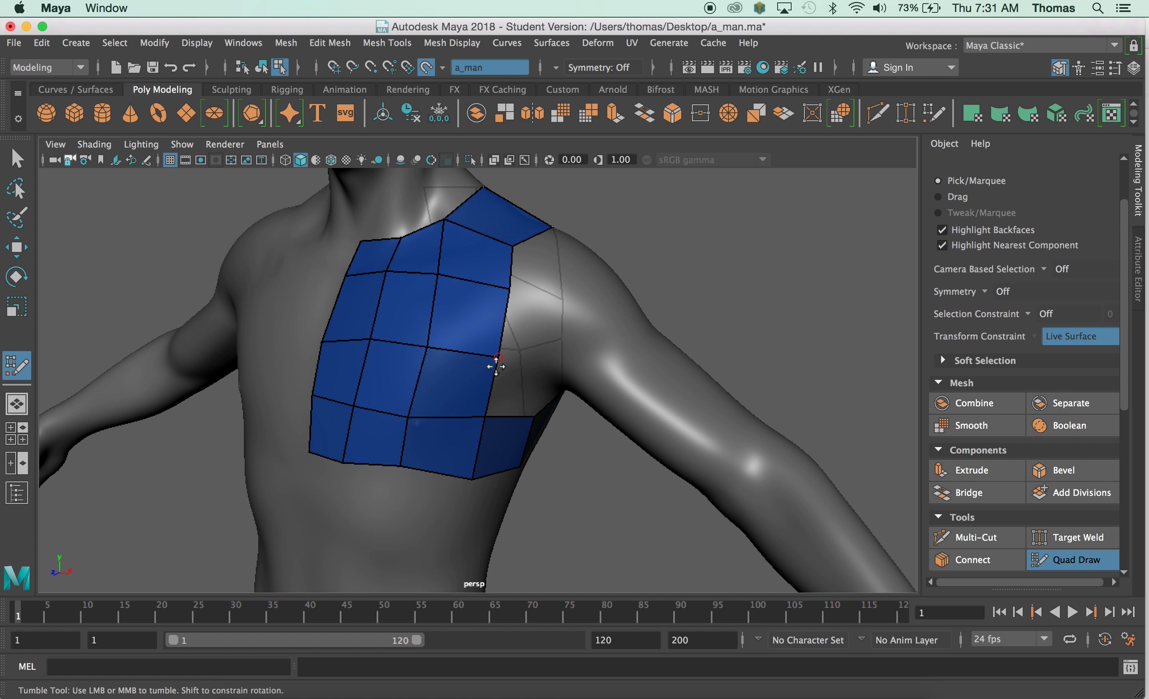
mouse_move(485, 416)
left_mouse_down()
mouse_move(503, 398)
mouse_move(501, 351)
left_mouse_up()
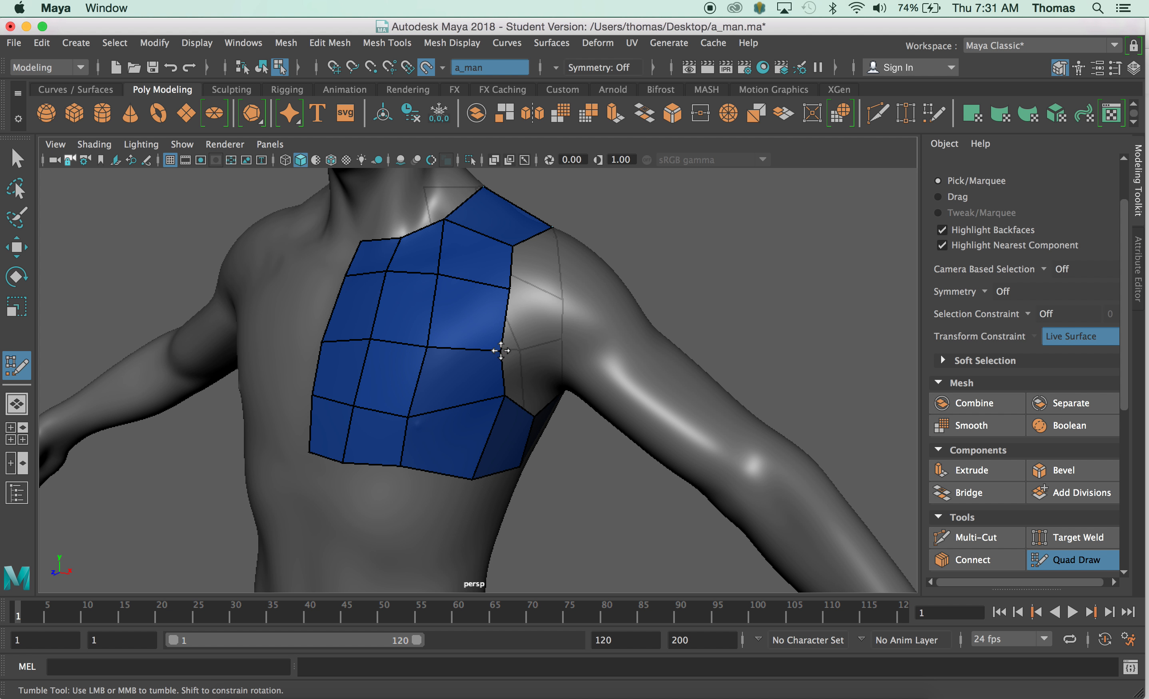
left_click_drag(511, 291, 516, 297)
mouse_move(513, 246)
left_mouse_down()
mouse_move(524, 259)
mouse_move(523, 238)
mouse_move(533, 242)
left_mouse_up()
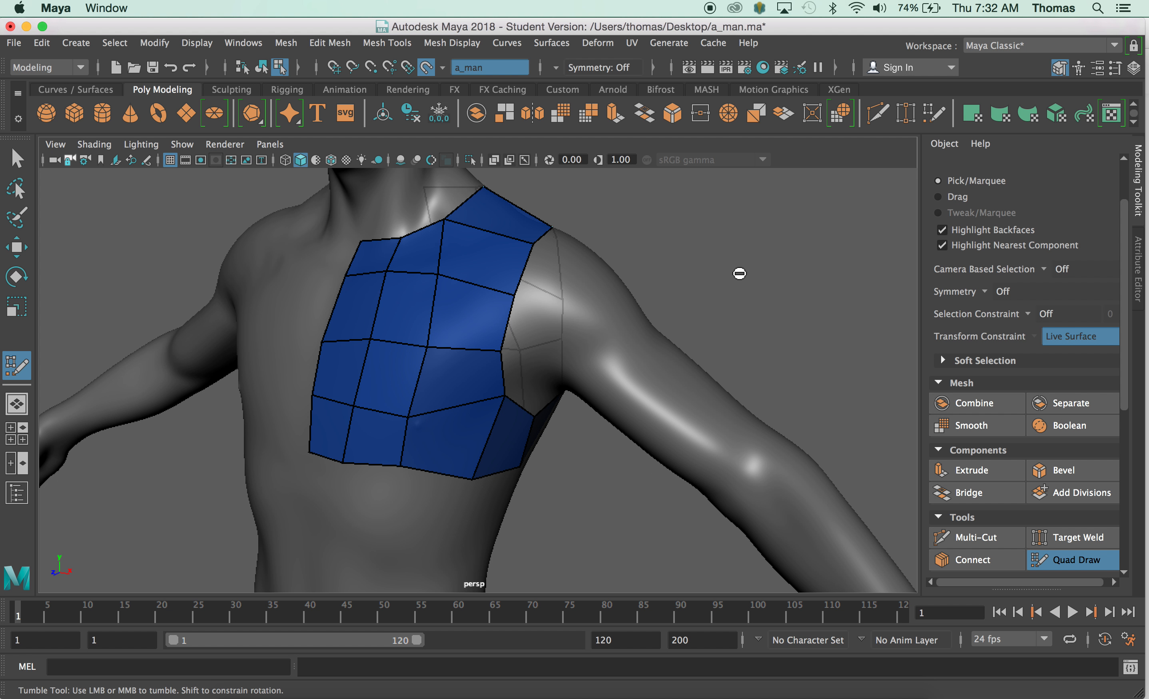
mouse_move(740, 274)
left_mouse_down("alt")
mouse_move(587, 283)
mouse_move(536, 252)
mouse_move(636, 242)
mouse_move(777, 260)
left_mouse_up("alt")
left_click_drag(481, 429, 476, 449)
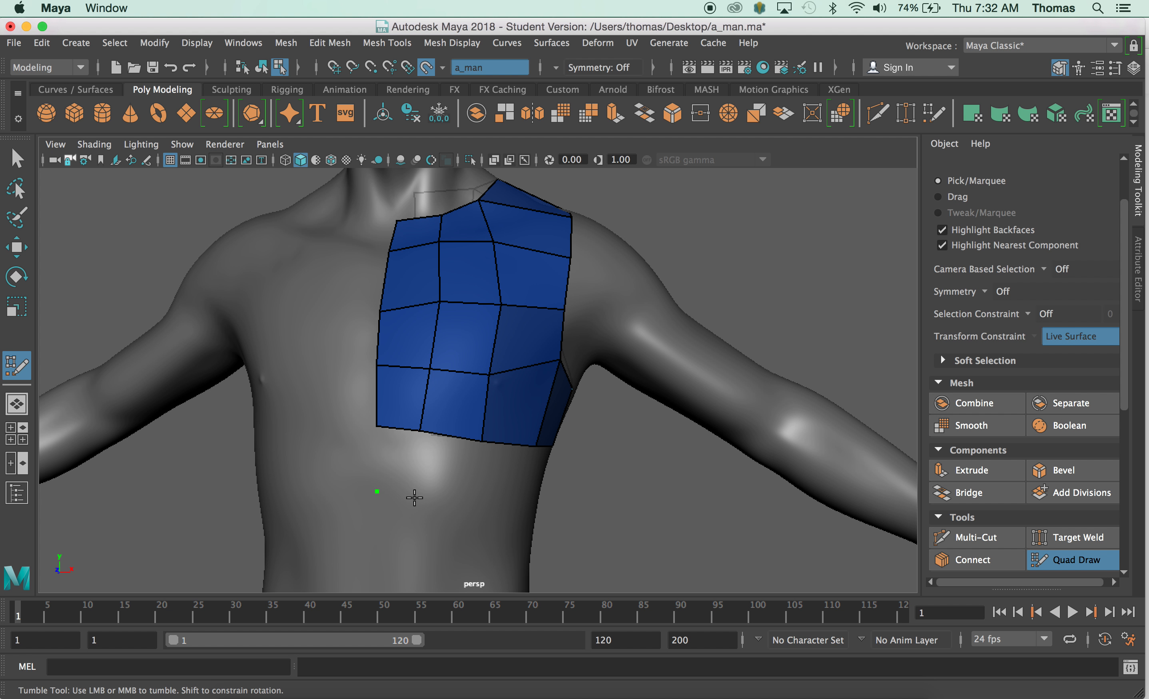
- Add a row of six quads beneath the chest patch, continuing around the ribs and across the back to near the spine
left_click(449, 468, "shift")
left_click(400, 462, "shift")
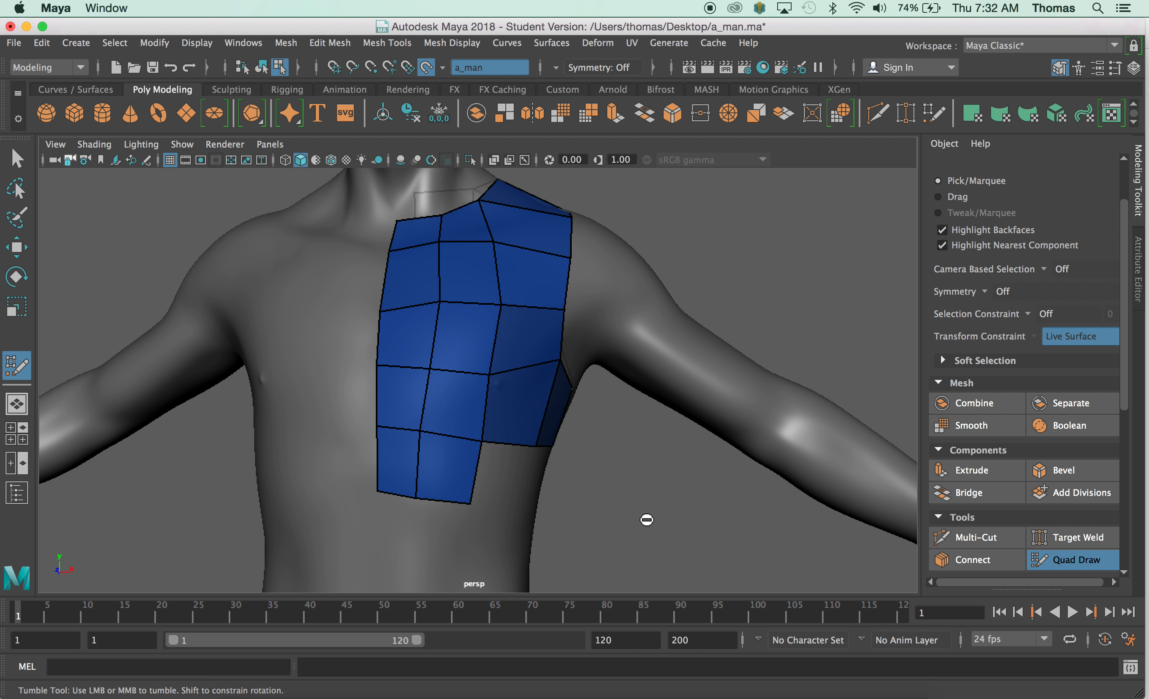
left_click_drag(645, 529, 439, 504, "alt")
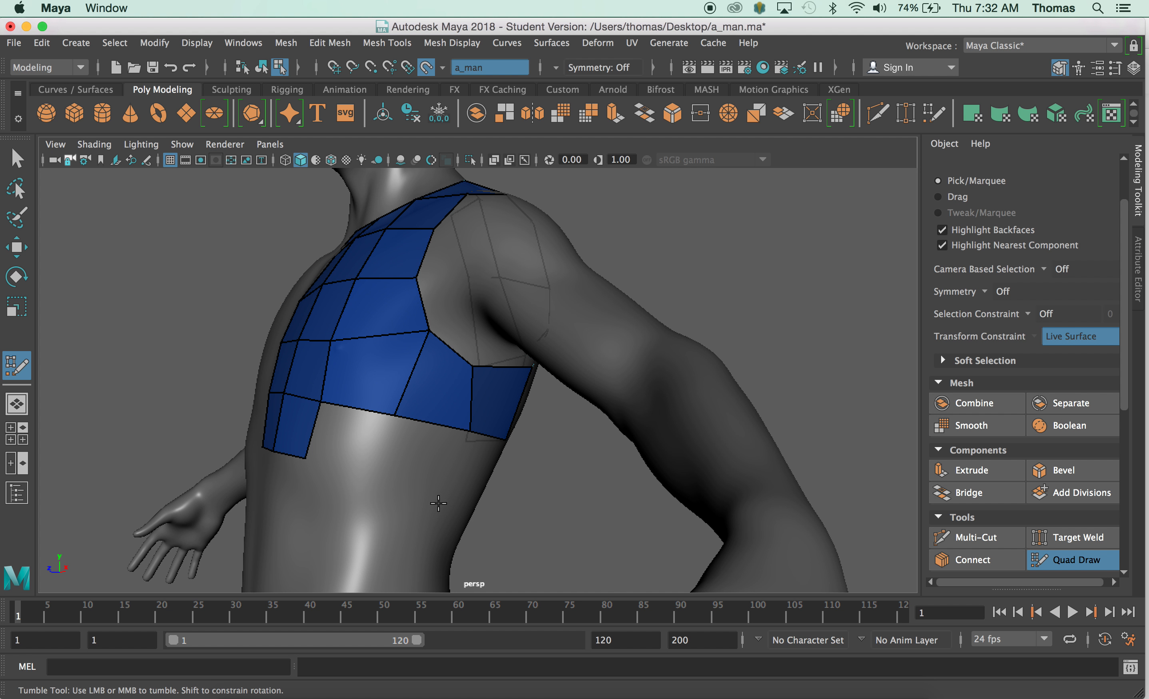
left_click(426, 453, "shift")
left_click(365, 437, "shift")
mouse_move(539, 510)
left_mouse_down("alt")
mouse_move(451, 503)
mouse_move(410, 484)
left_mouse_up("alt")
left_click(421, 459, "shift")
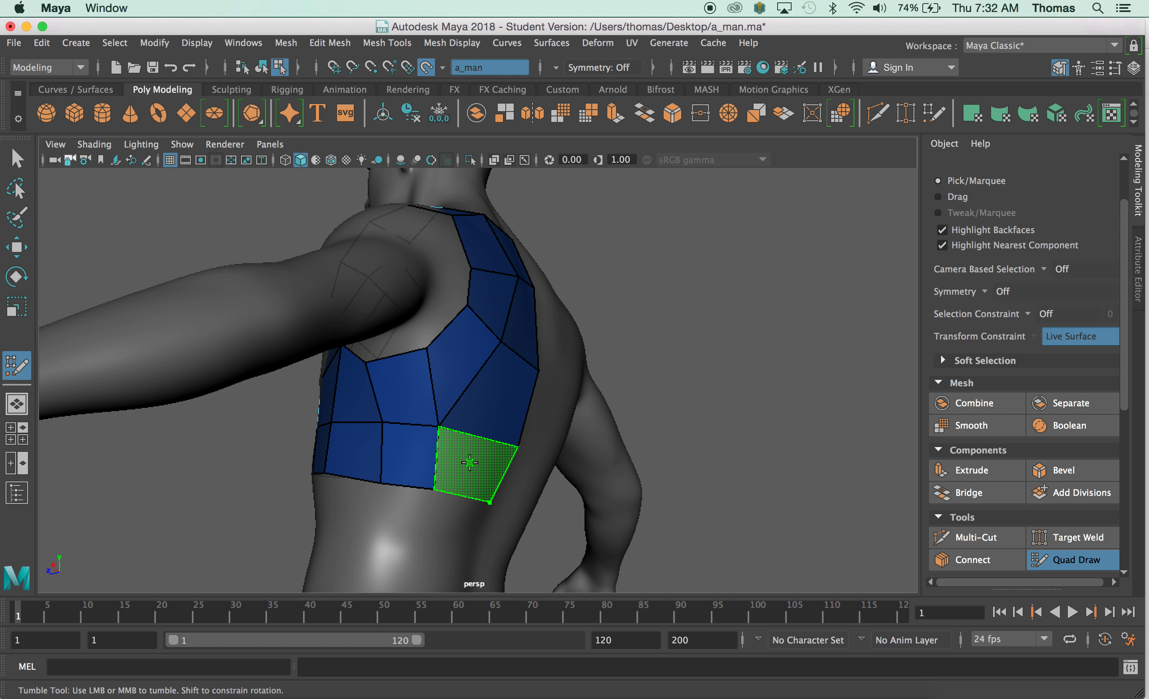
left_click(485, 488, "shift")
- Reposition three interior vertices of the back patch to straighten the vertical edge line between shoulder blade and spine
mouse_move(579, 469)
left_mouse_down("alt")
mouse_move(530, 495)
mouse_move(570, 522)
left_mouse_up("alt")
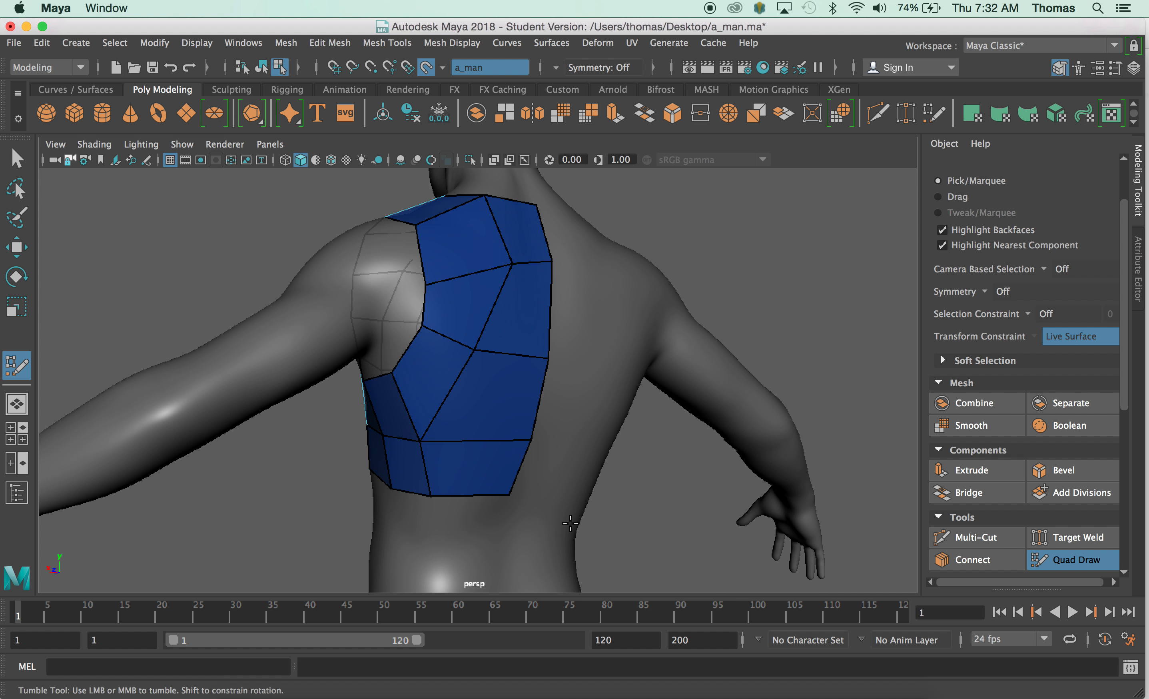
middle_click_drag(604, 532, 612, 444, "alt")
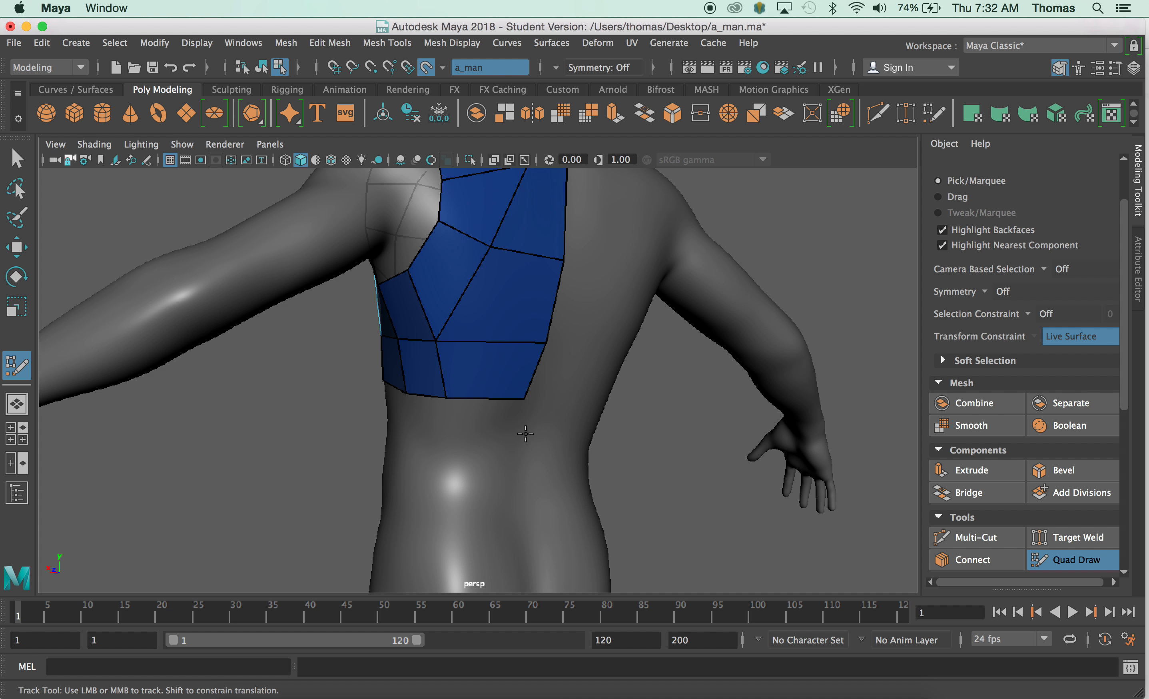
mouse_move(520, 430)
left_mouse_down("alt")
mouse_move(472, 499)
mouse_move(462, 463)
mouse_move(472, 403)
mouse_move(494, 386)
left_mouse_up("alt")
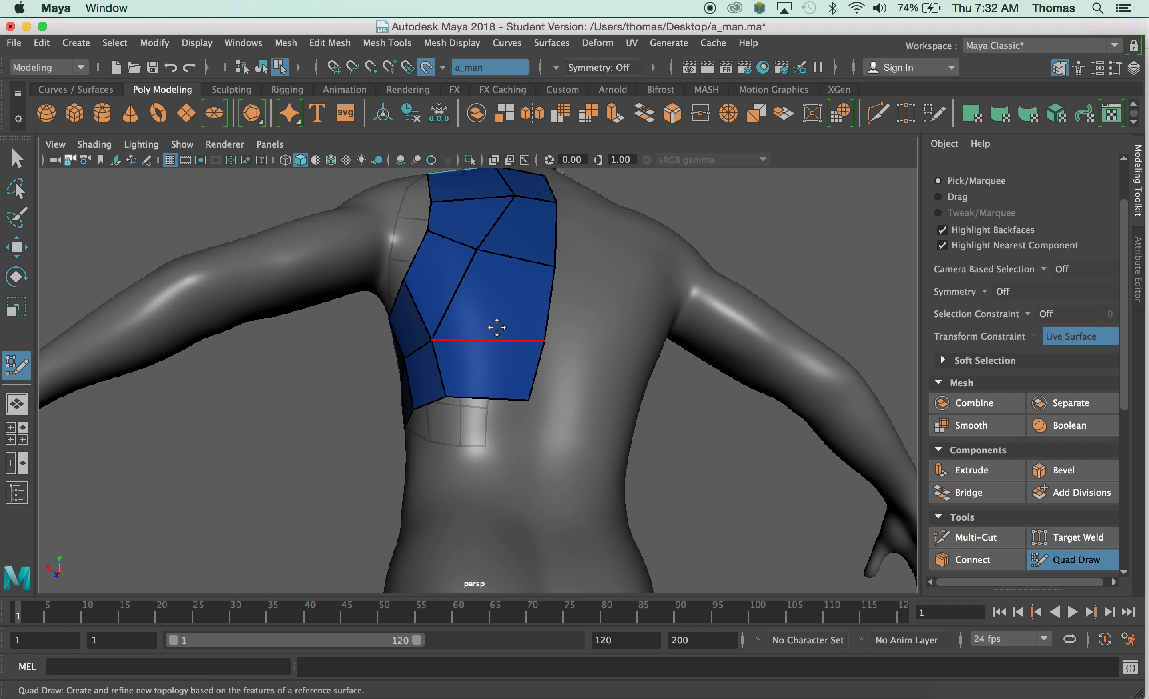
left_click(463, 338, "ctrl")
mouse_move(431, 339)
left_mouse_down()
mouse_move(449, 339)
mouse_move(453, 323)
left_mouse_up()
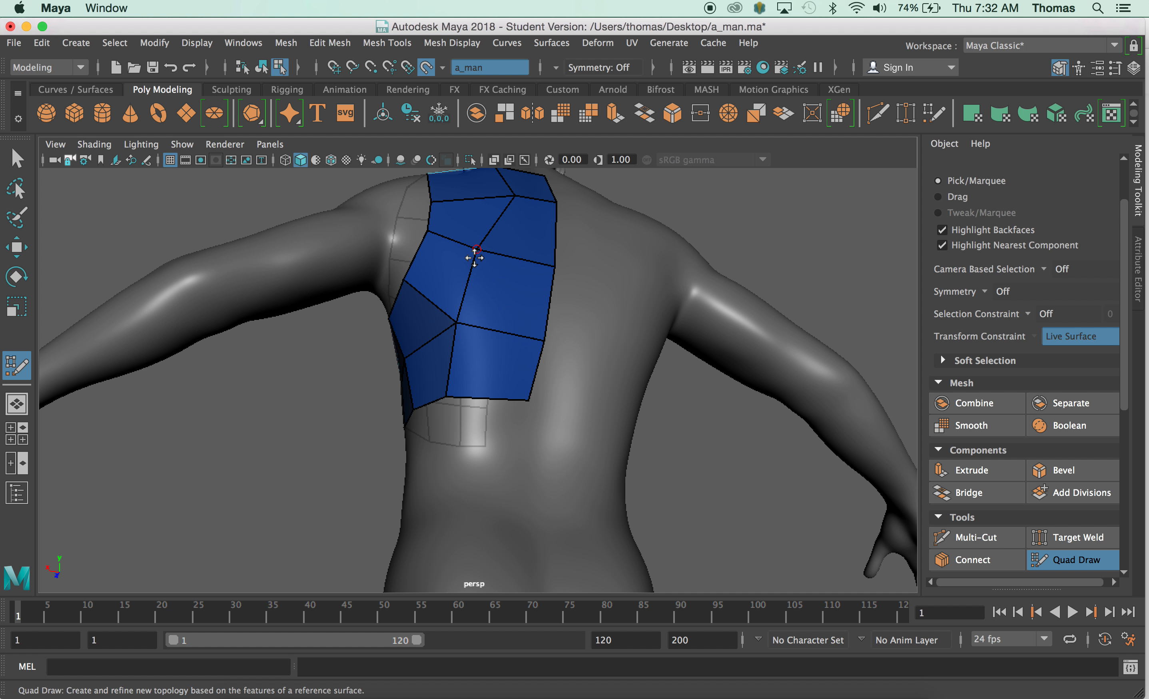
left_click_drag(476, 249, 491, 258)
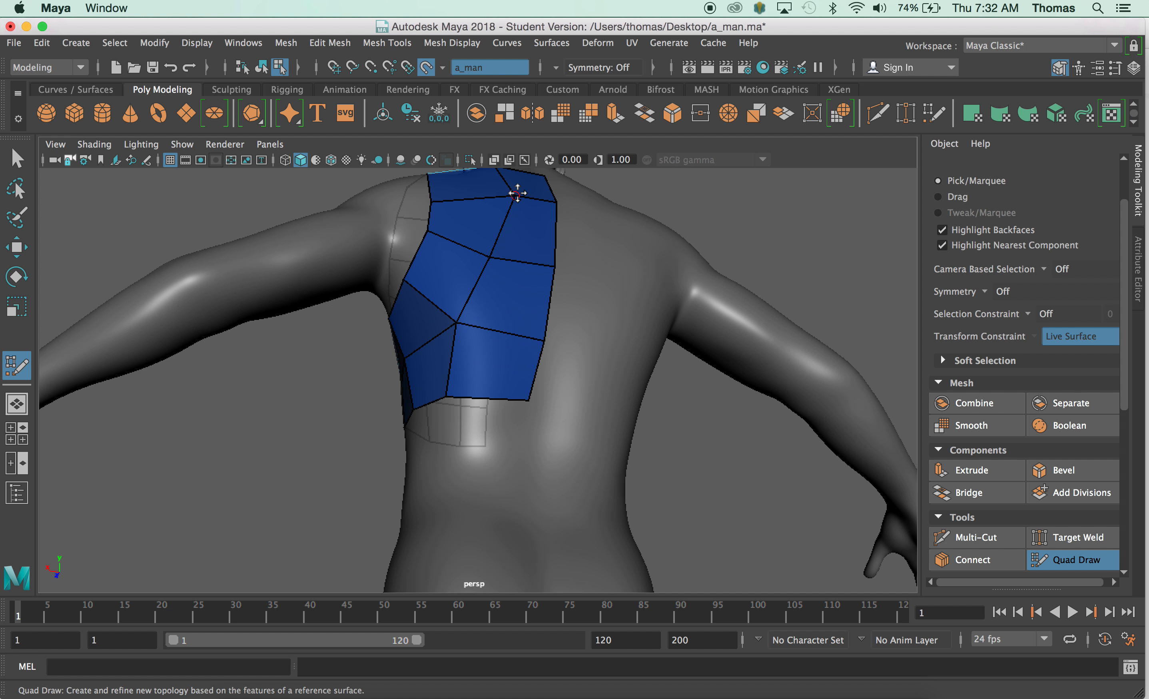
left_click_drag(517, 194, 496, 195)
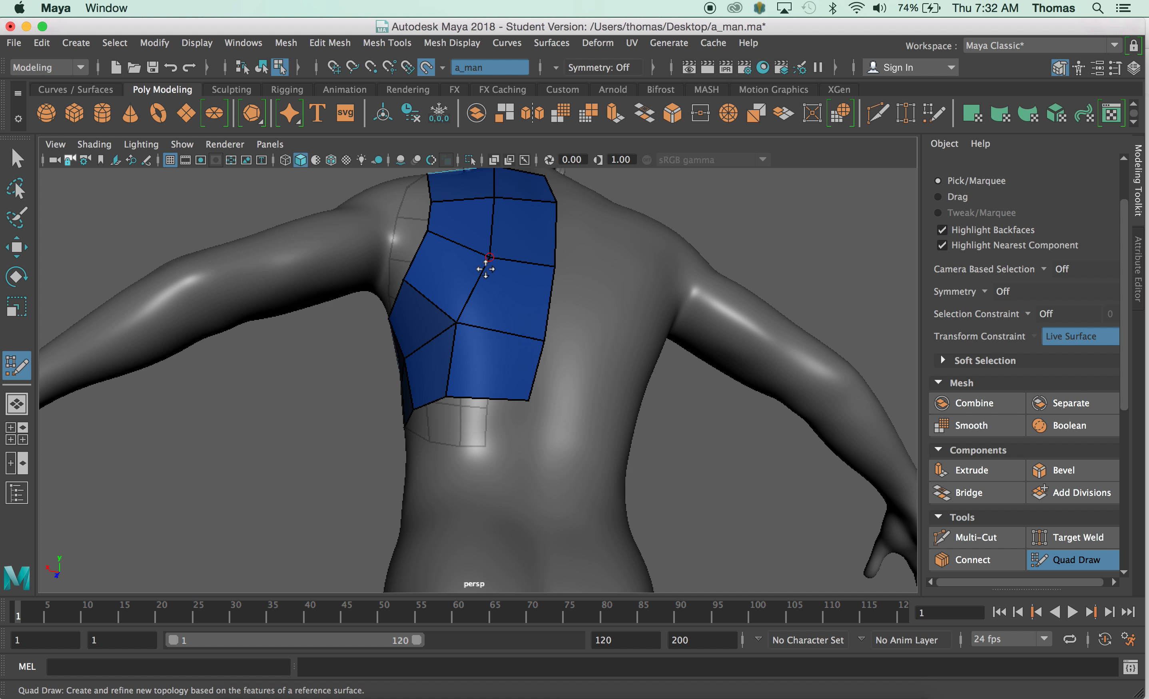
- Insert a vertical edge loop through the back column beside the spine, then adjust the lower spine corner and two shoulder-blade vertices
left_click(506, 333, "ctrl")
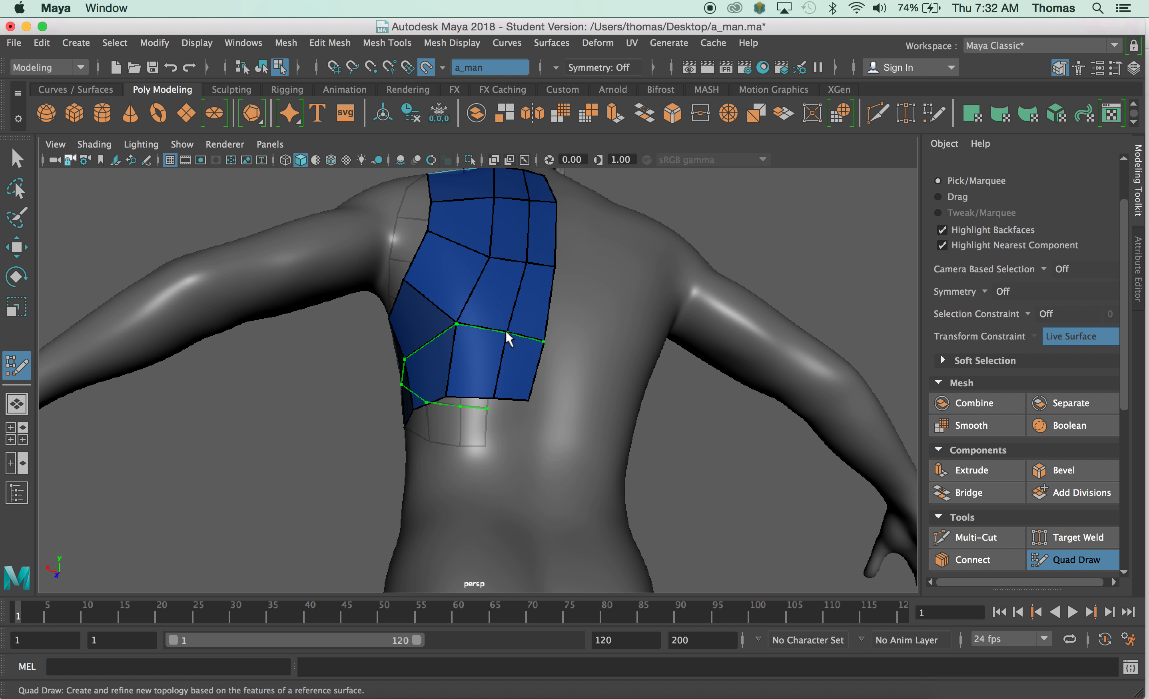
left_click_drag(495, 403, 542, 410)
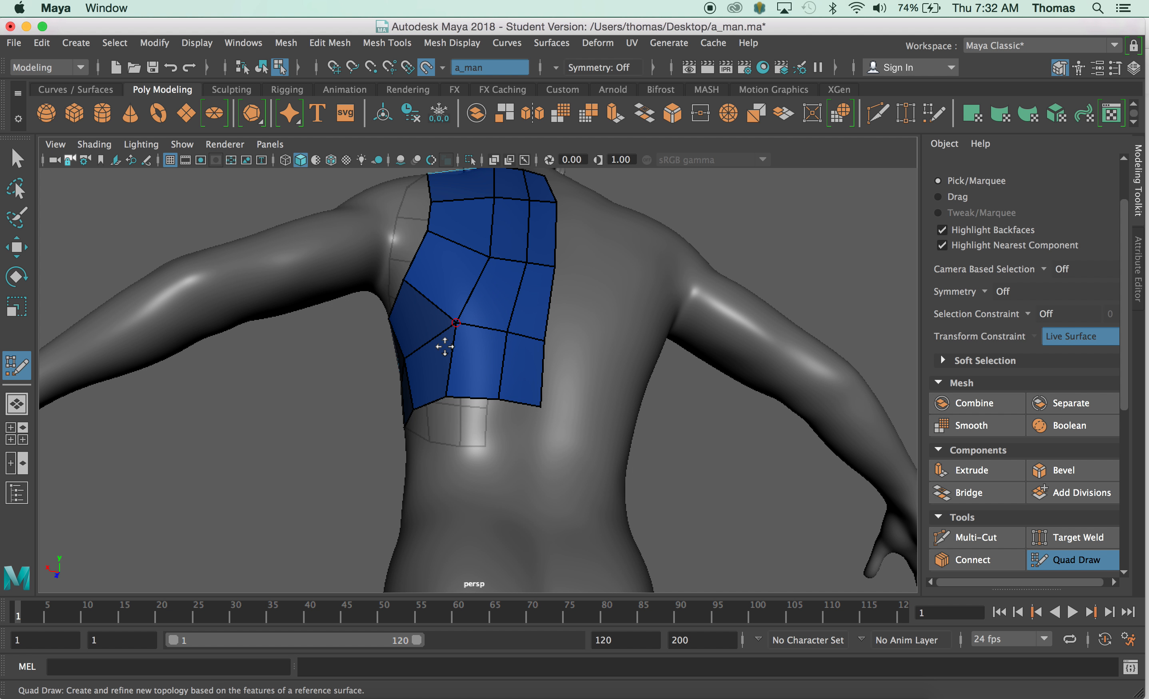
left_click_drag(455, 325, 453, 319)
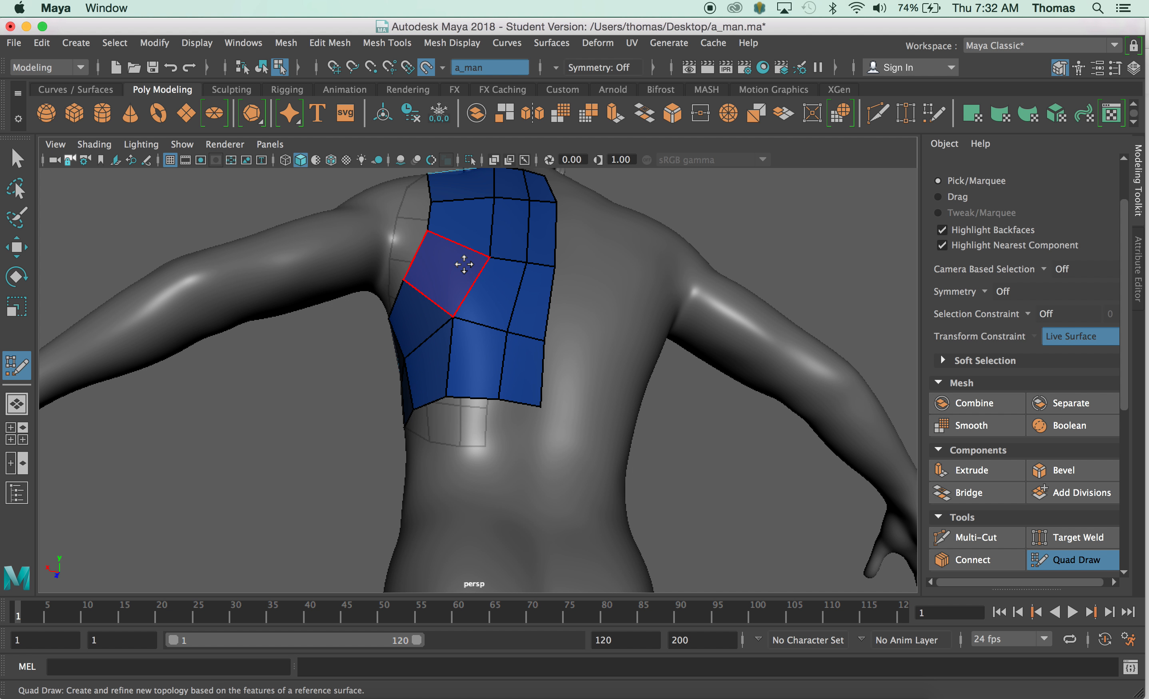
left_click_drag(489, 257, 480, 260)
- Place points across the front of the deltoid and fill two quads from the shoulder's outer edge onto the upper arm
left_click_drag(449, 328, 718, 420, "alt")
middle_click_drag(659, 380, 662, 583, "alt")
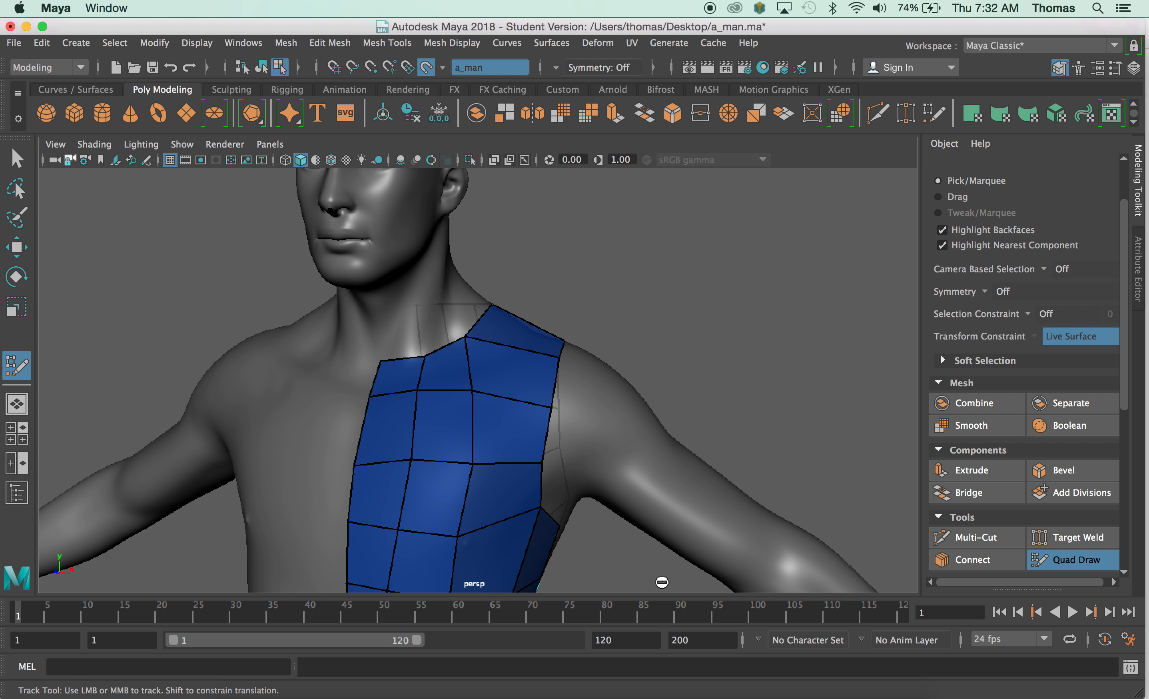
middle_click_drag(650, 526, 661, 315, "alt")
left_click_drag(618, 385, 572, 403, "alt")
left_click_drag(602, 253, 540, 304, "alt")
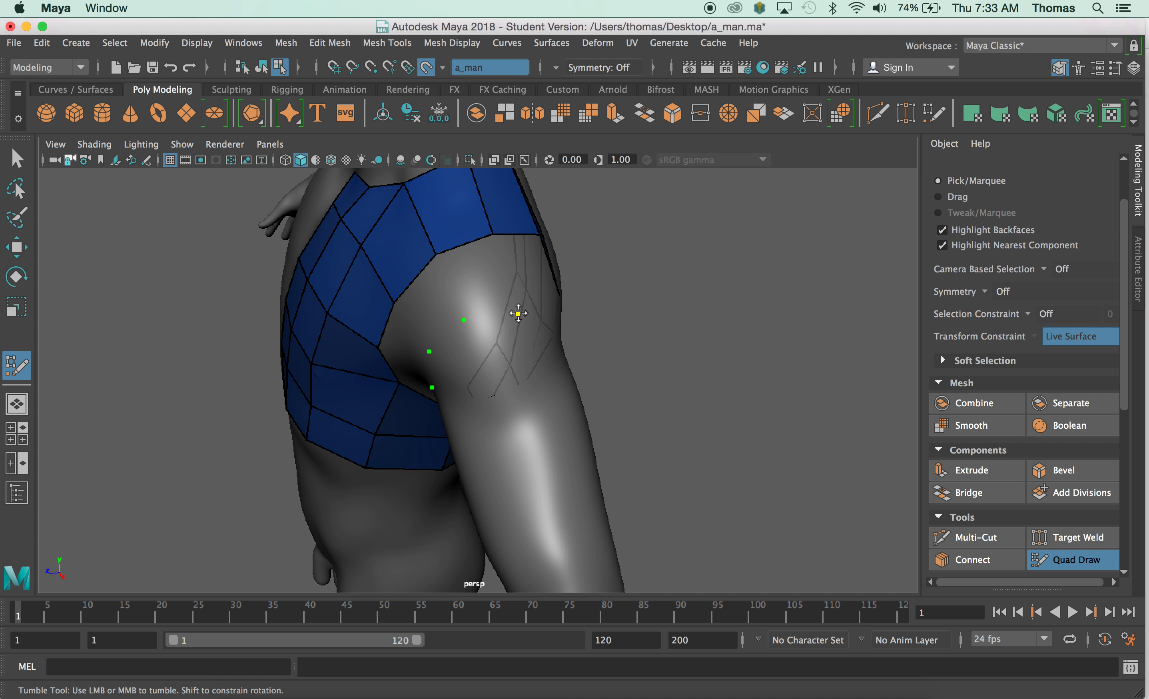
left_click(473, 281, "shift")
left_click(447, 328, "shift")
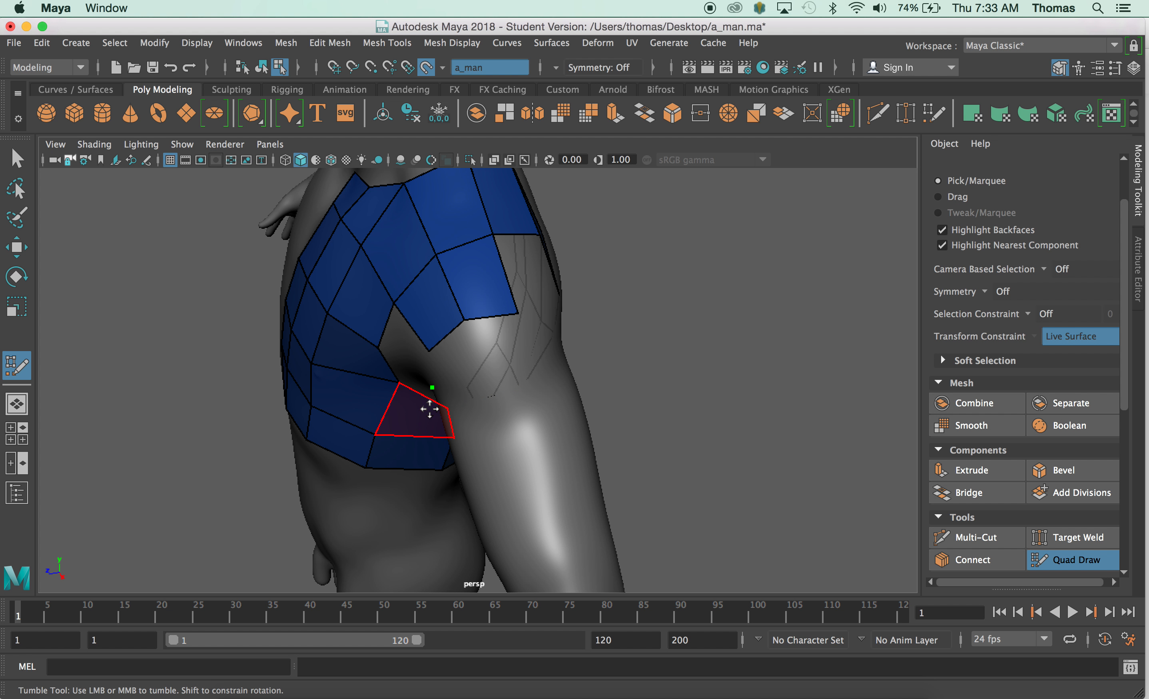
- Fill a quad between the chest's outer edge and the arm, then place a point near the armpit and fill the quad below it
left_click_drag(423, 474, 503, 287, "alt")
left_click(487, 265, "shift")
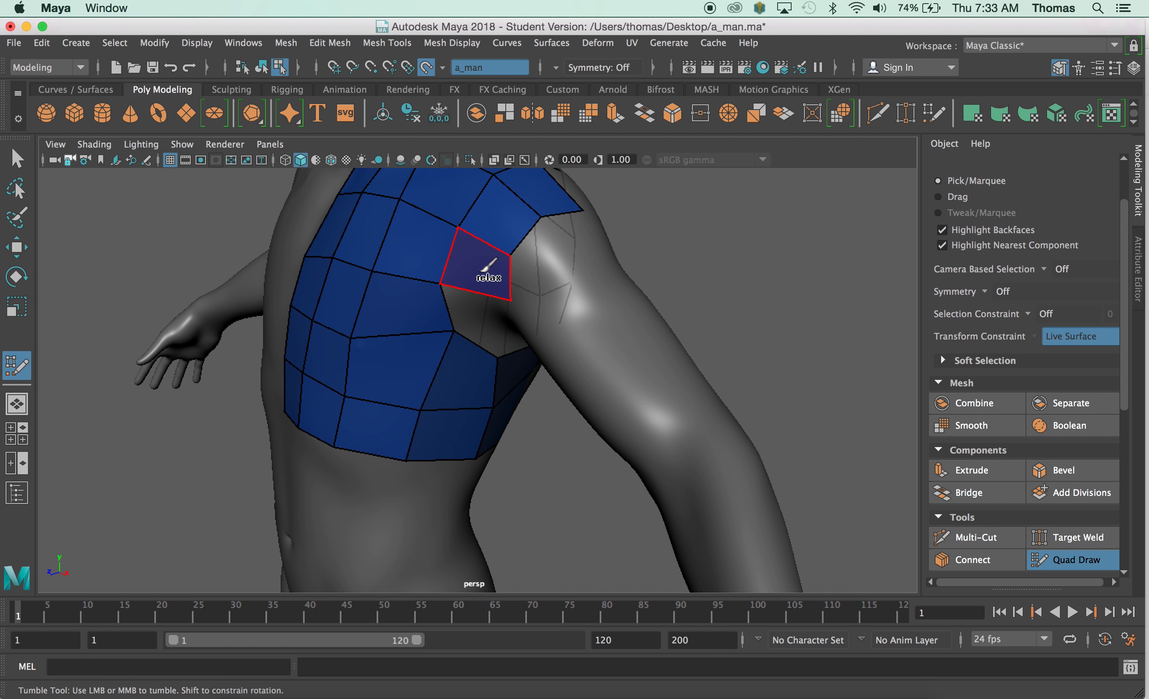
left_click_drag(508, 392, 518, 311, "alt")
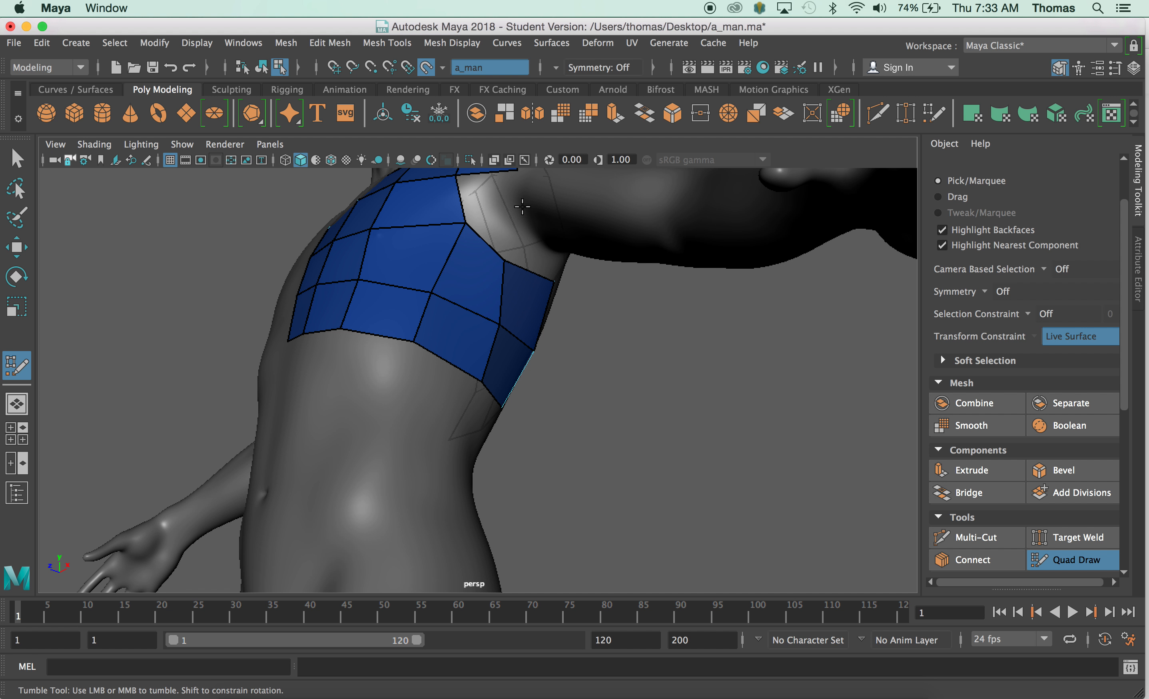
left_click(559, 228)
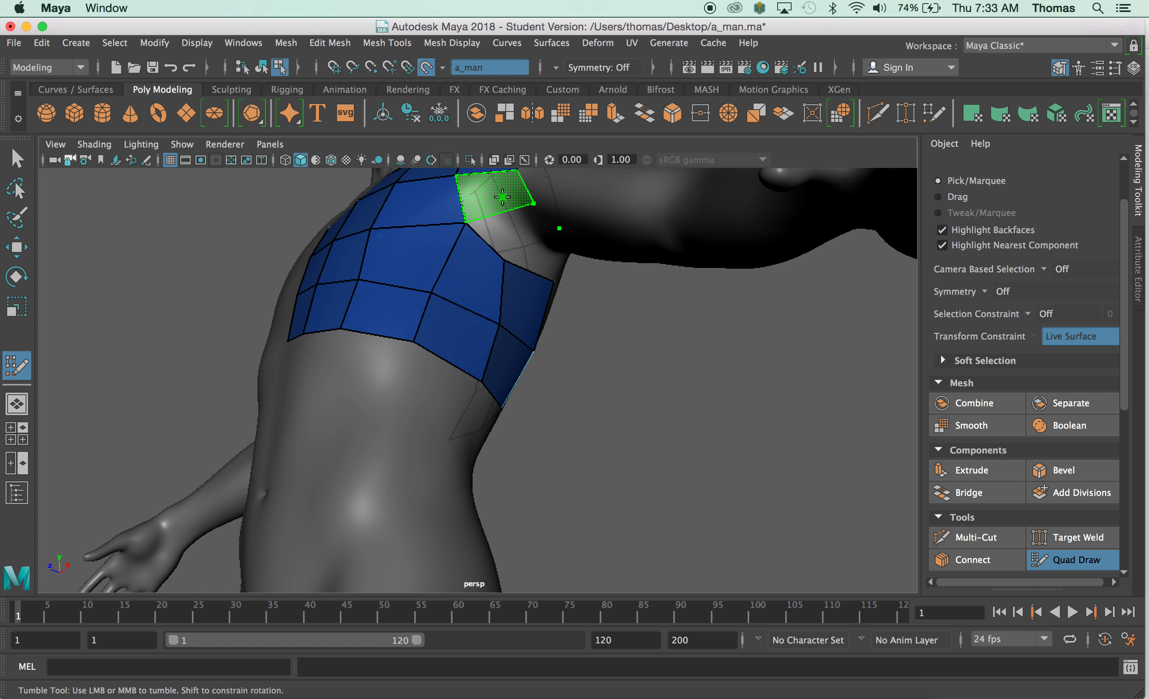
left_click(516, 224, "shift")
- Add a quad at the base of the neck between the chest's top edge and the shoulder's inner edge
left_click_drag(652, 333, 457, 274, "alt")
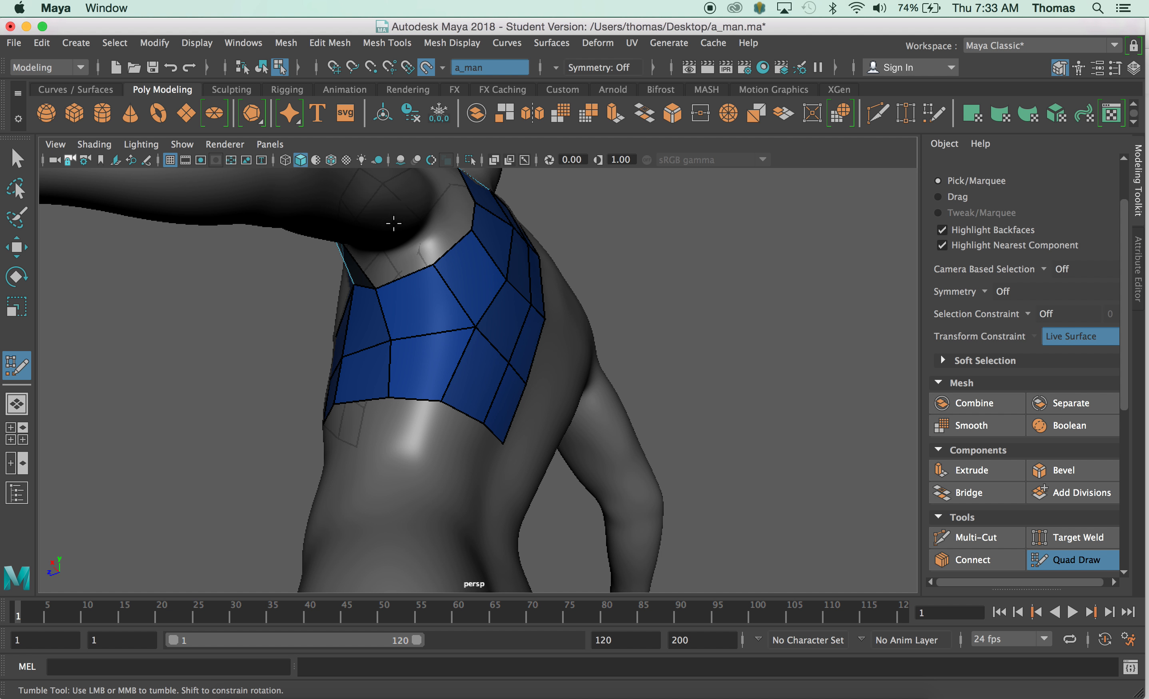
left_click_drag(467, 310, 508, 267, "alt")
left_click(461, 226, "shift")
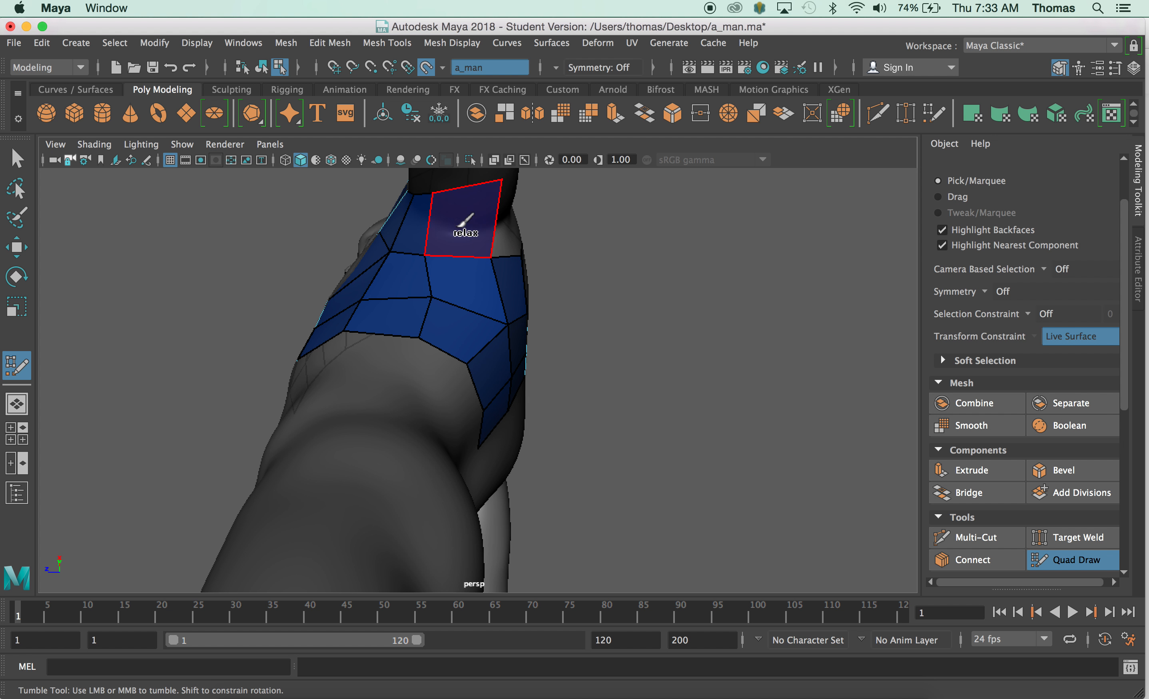
- Fill a quad on the rear of the shoulder, from the back patch's arm-side edge onto the upper arm above the armpit
left_click_drag(464, 229, 424, 442, "alt")
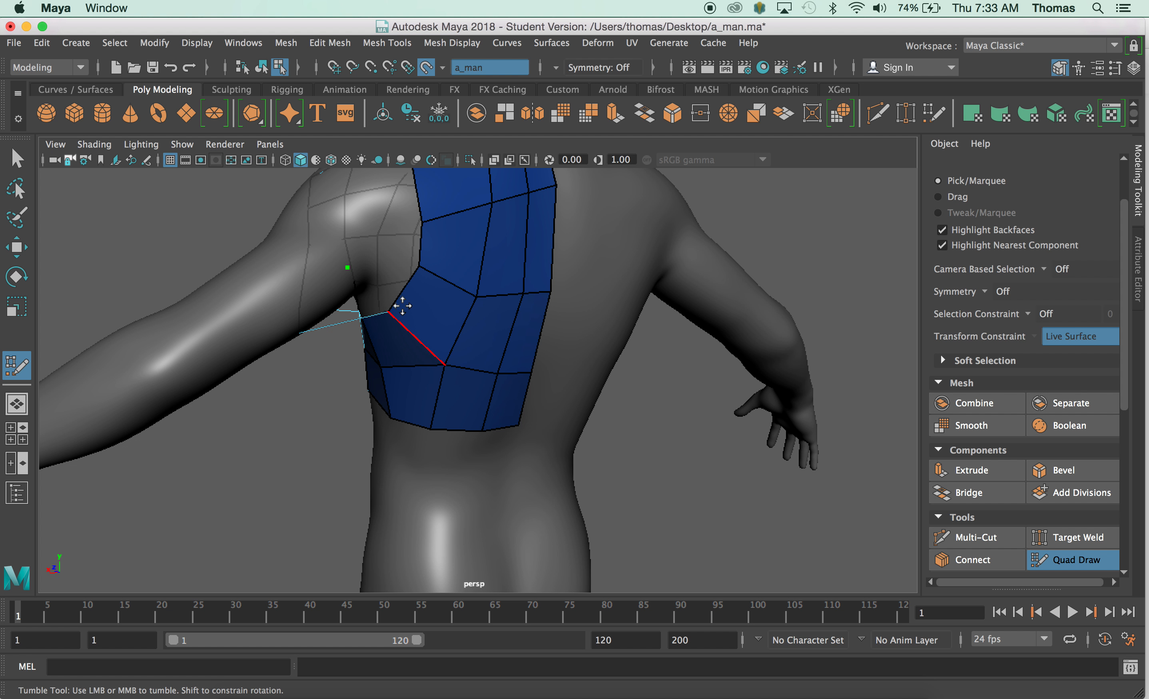
left_click_drag(396, 305, 360, 264, "alt")
left_click(346, 274, "shift")
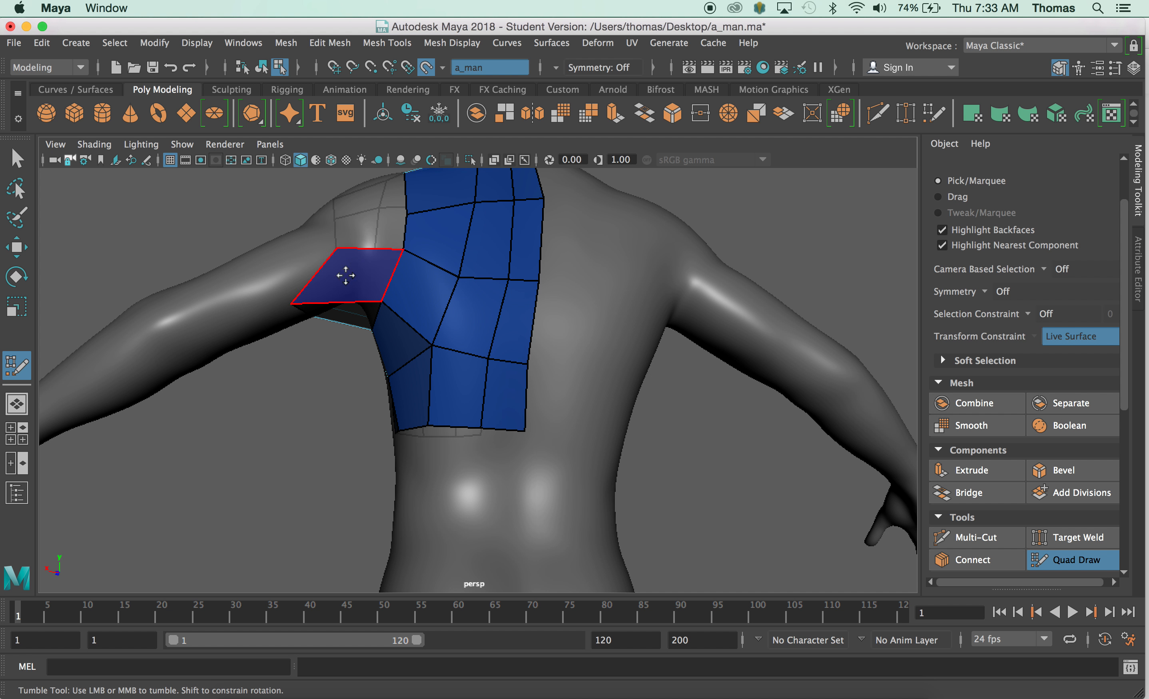
- Fill three quads on the rear of the shoulder, closing the gap between the back patch's arm-side edge and the shoulder top
left_click_drag(411, 301, 423, 368, "alt")
middle_click_drag(390, 341, 424, 377, "alt")
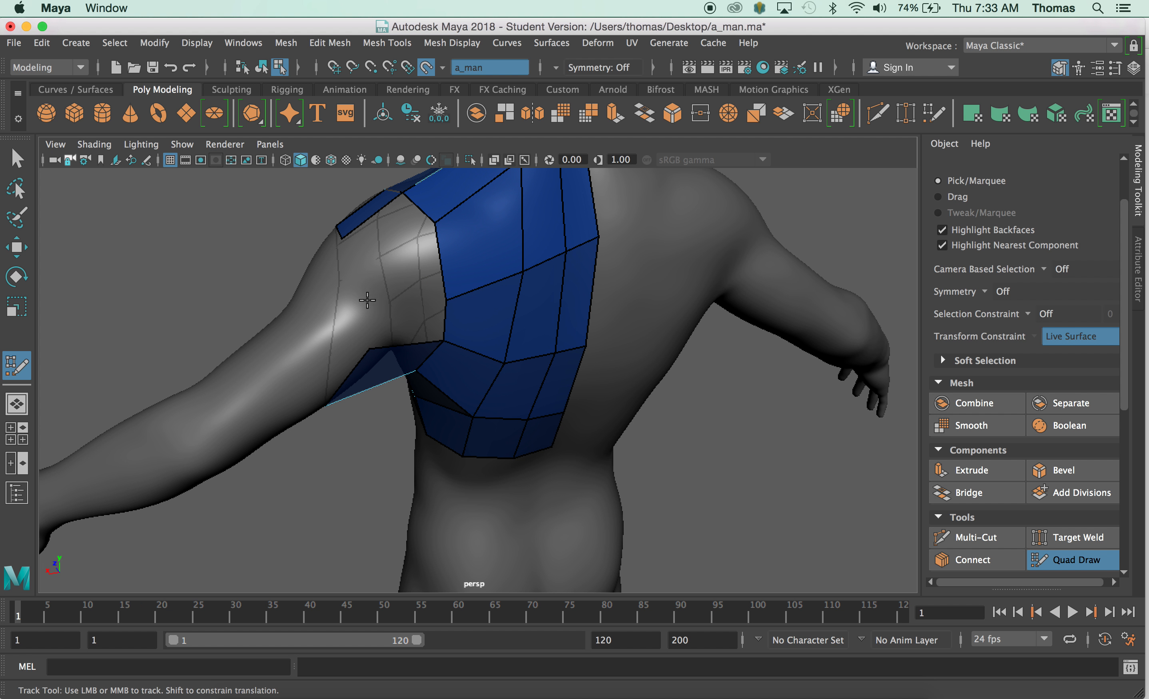
left_click(409, 324, "shift")
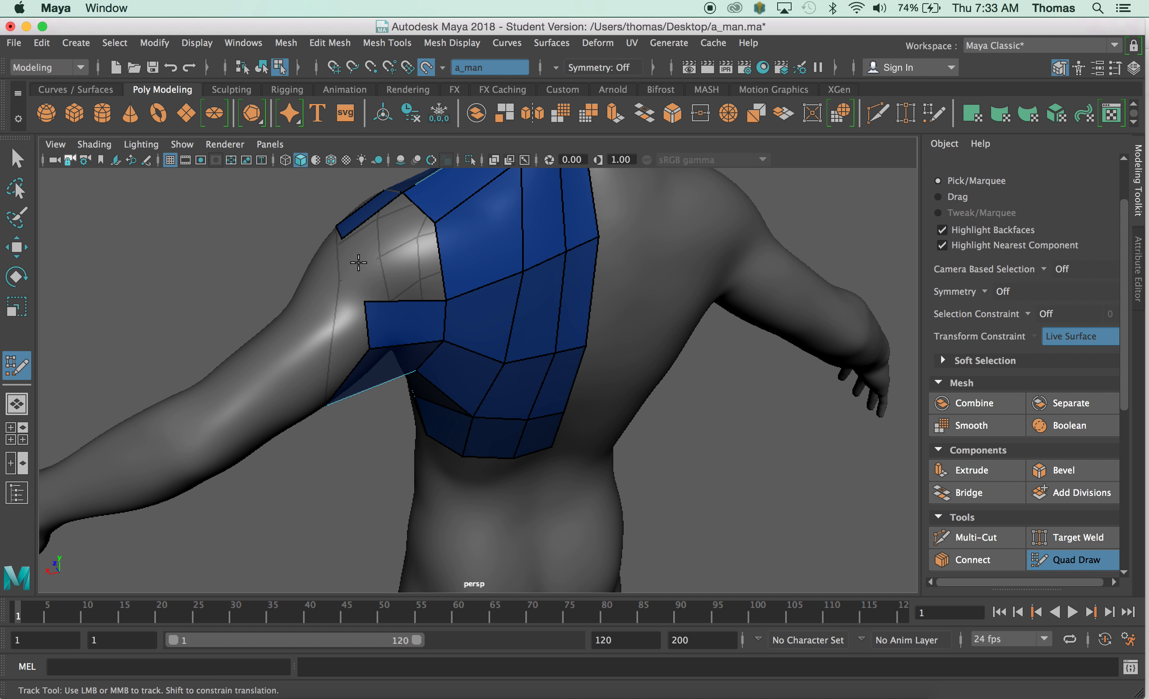
left_click(415, 264, "shift")
left_click(386, 231, "shift")
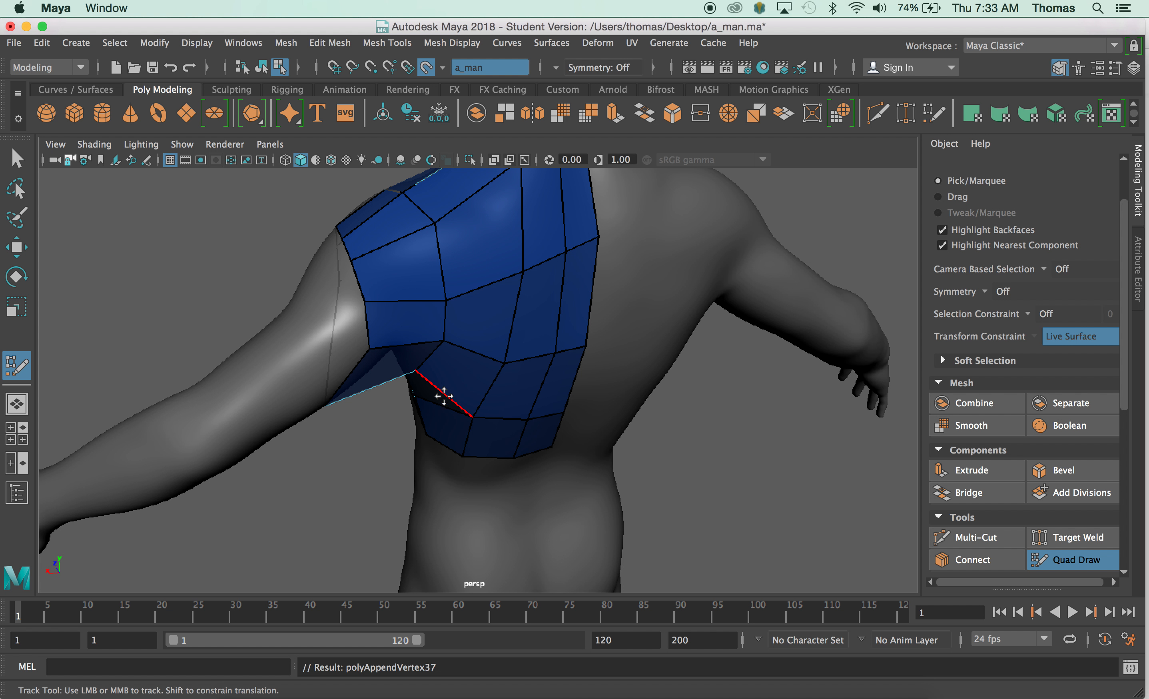
- Reposition the patch's outer front corner point at the shoulder down toward the armpit
left_click_drag(436, 399, 385, 329, "alt")
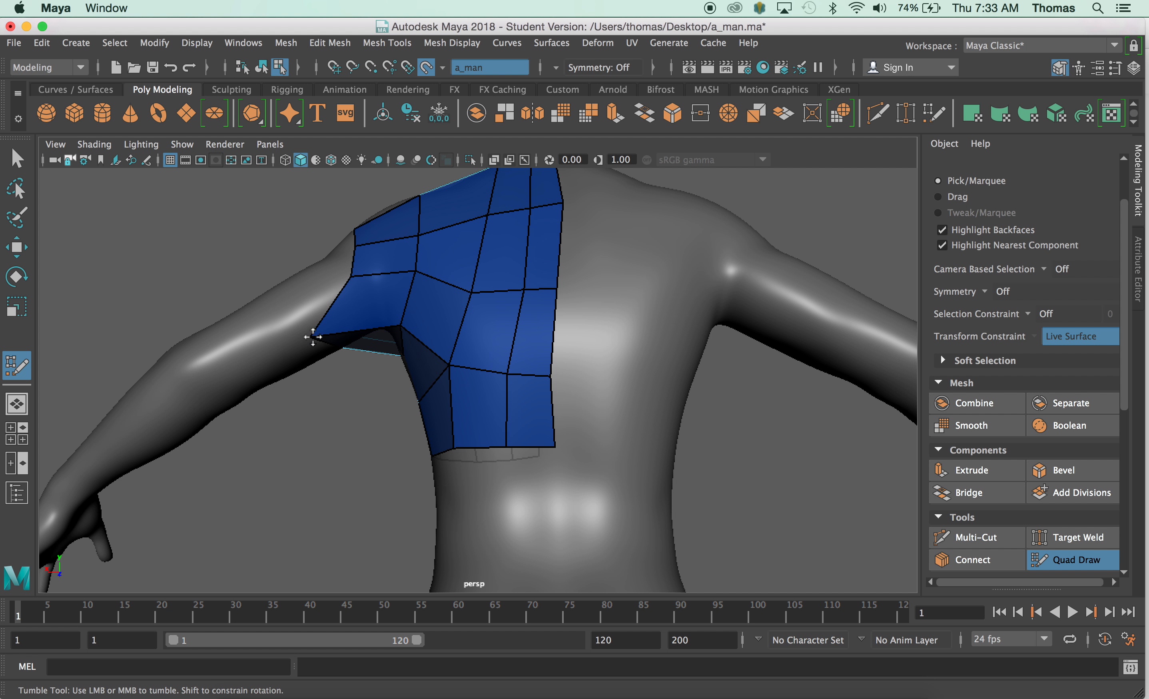
mouse_move(373, 380)
left_mouse_down("alt")
mouse_move(379, 326)
mouse_move(351, 374)
mouse_move(370, 372)
mouse_move(506, 475)
mouse_move(618, 523)
mouse_move(646, 472)
left_mouse_up("alt")
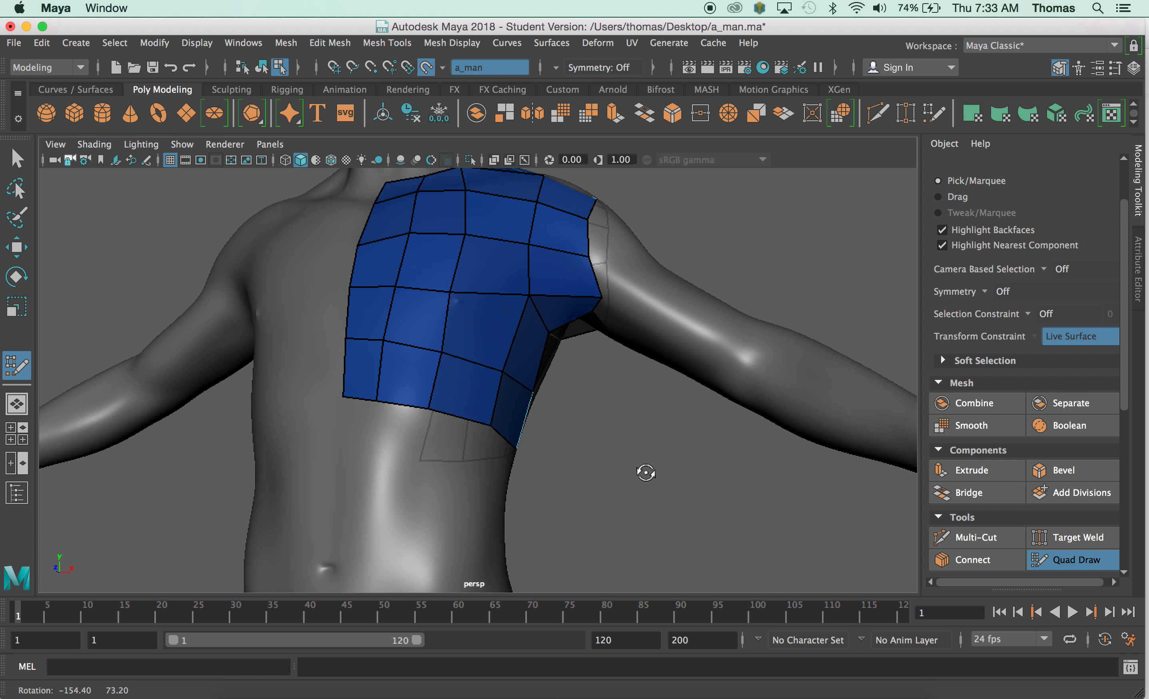
left_click_drag(594, 296, 550, 338)
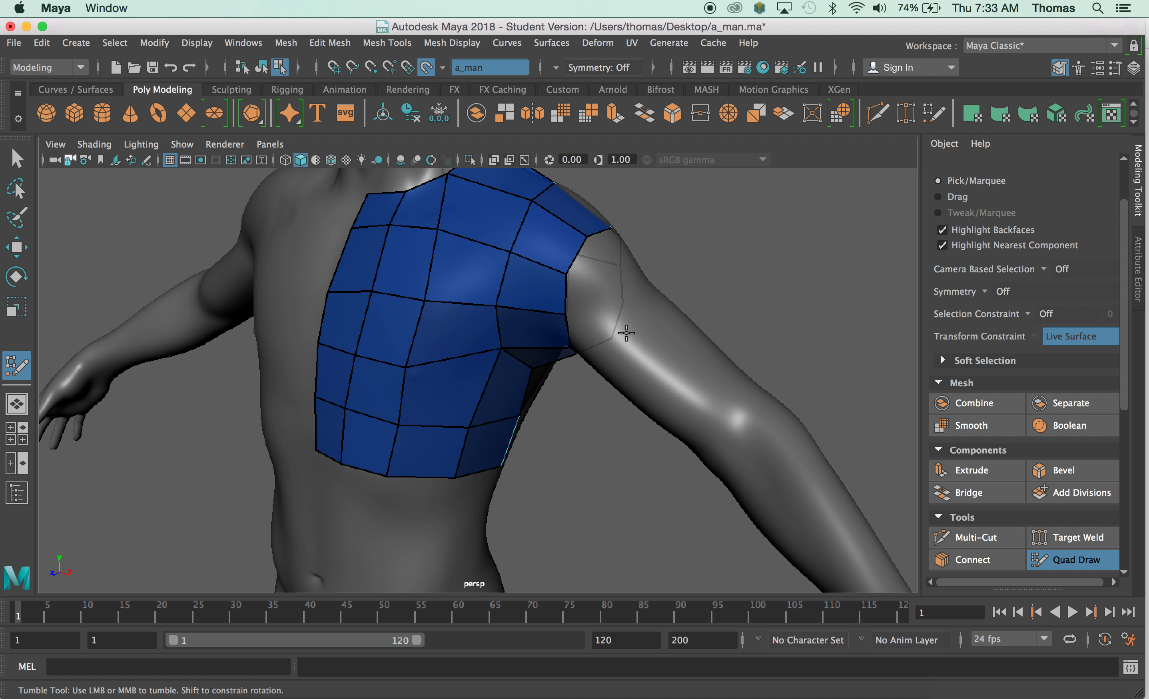
- Place points around the upper arm below the shoulder and fill two quads down the outer side of the arm
mouse_move(627, 335)
left_mouse_down("alt")
mouse_move(617, 334)
mouse_move(648, 346)
mouse_move(601, 345)
mouse_move(614, 339)
left_mouse_up("alt")
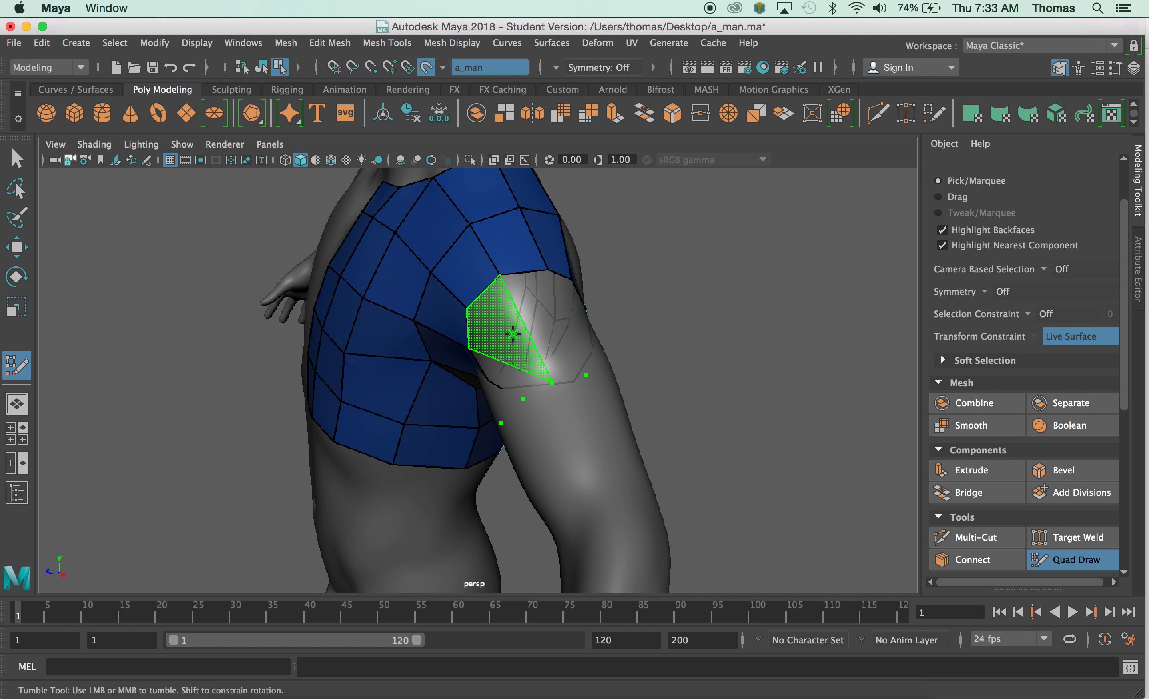
left_click_drag(526, 378, 568, 400, "alt")
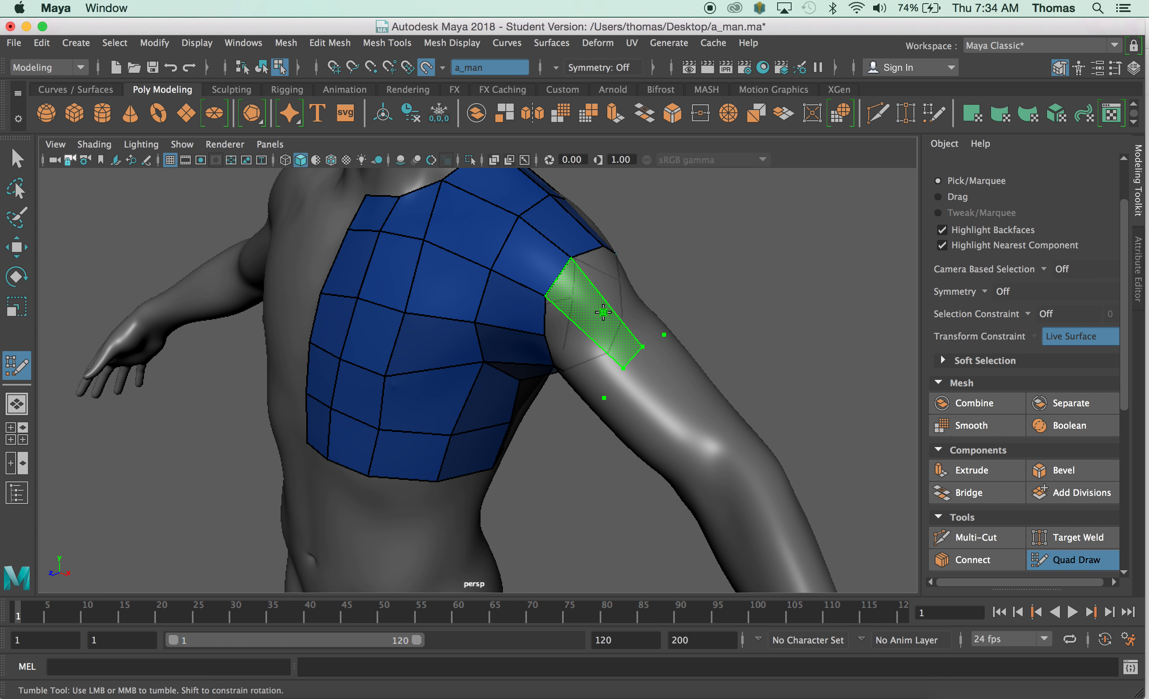
left_click(603, 312, "shift")
mouse_move(603, 321)
left_mouse_down("alt")
mouse_move(552, 357)
mouse_move(577, 339)
left_mouse_up("alt")
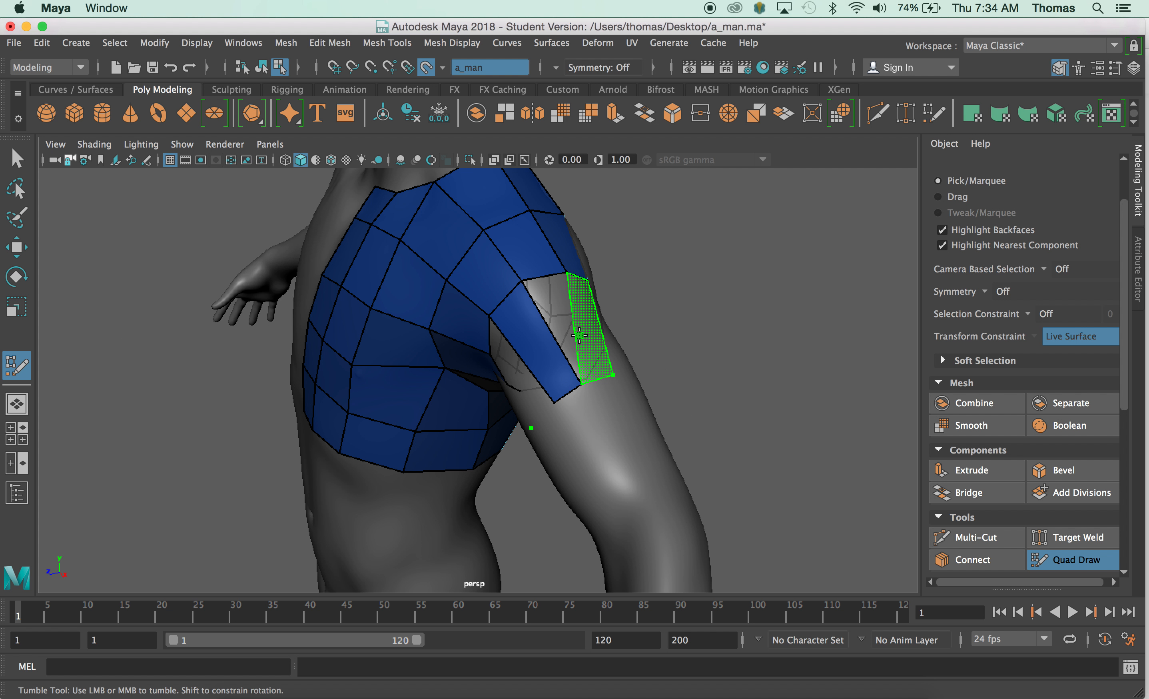
left_click(575, 334, "shift")
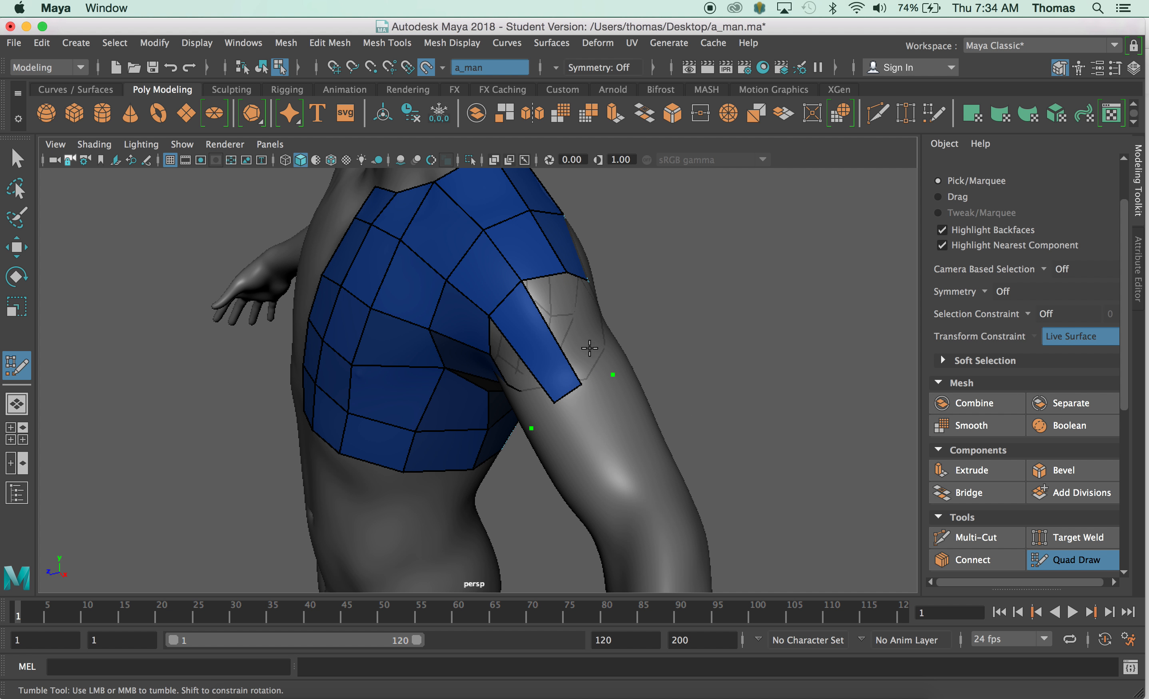
mouse_move(588, 336)
left_mouse_down("alt")
mouse_move(531, 419)
mouse_move(495, 333)
left_mouse_up("alt")
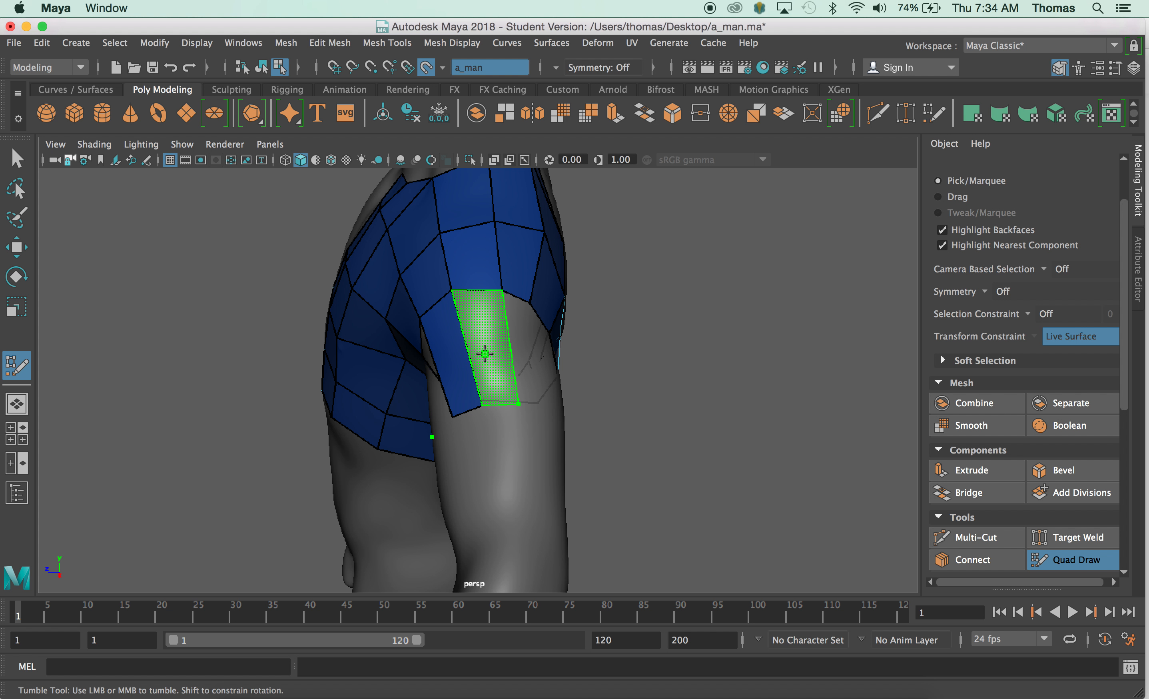
left_click(484, 353, "shift")
- Fill two more quads on the front of the upper arm, continuing the ring toward the armpit
left_click_drag(466, 403, 553, 389, "alt")
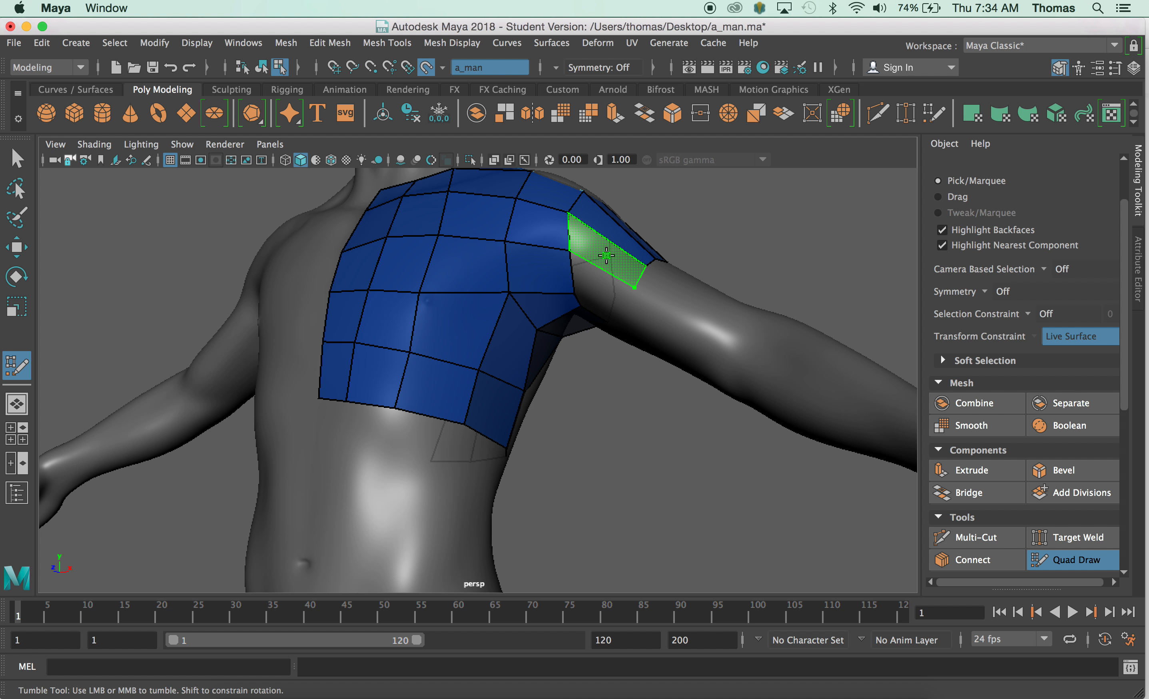
mouse_move(607, 264)
left_mouse_down("alt")
mouse_move(628, 313)
mouse_move(625, 292)
left_mouse_up("alt")
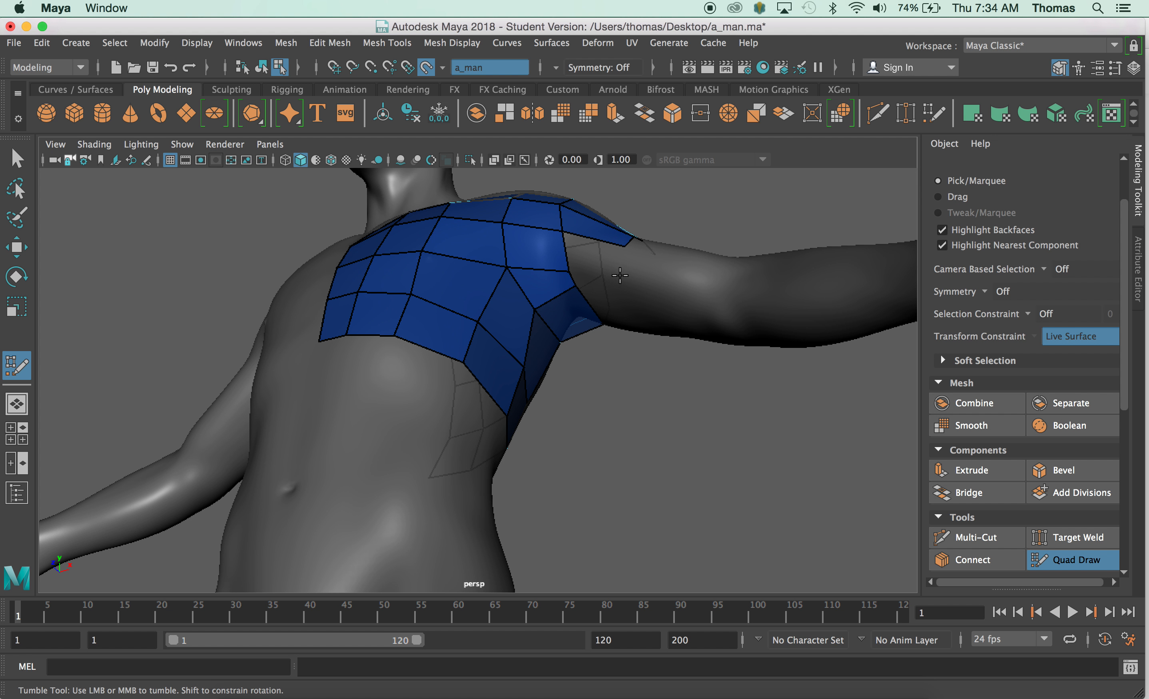
left_click(618, 275, "shift")
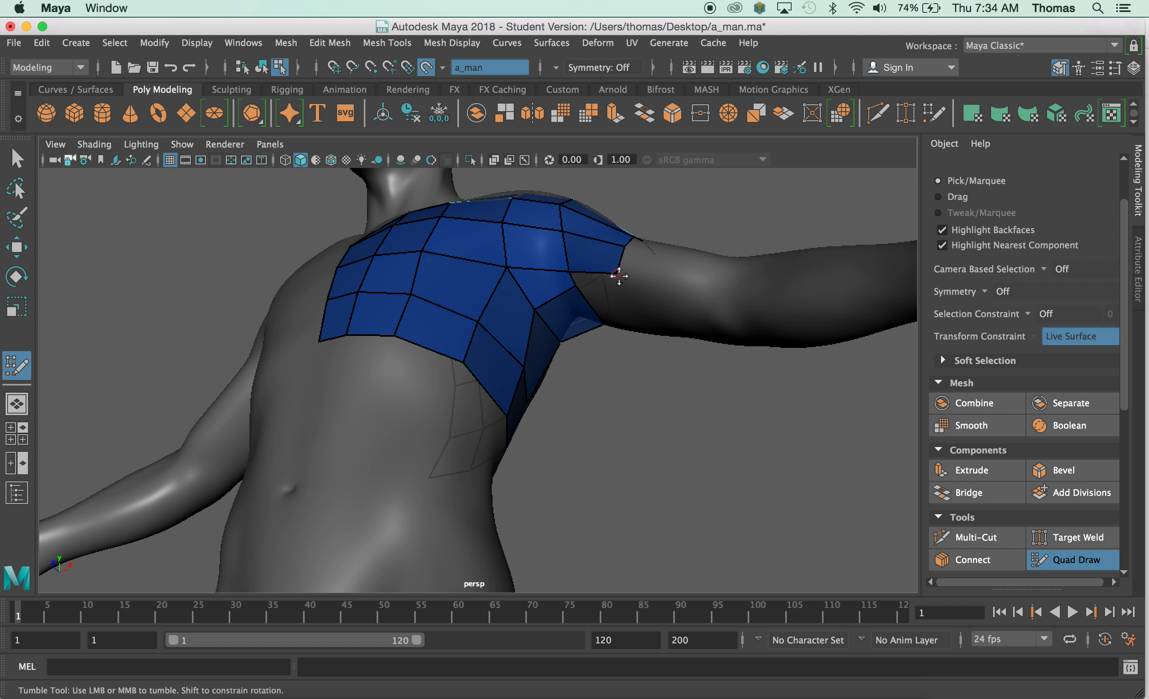
mouse_move(627, 266)
left_mouse_down("alt")
mouse_move(598, 381)
mouse_move(623, 247)
mouse_move(622, 278)
left_mouse_up("alt")
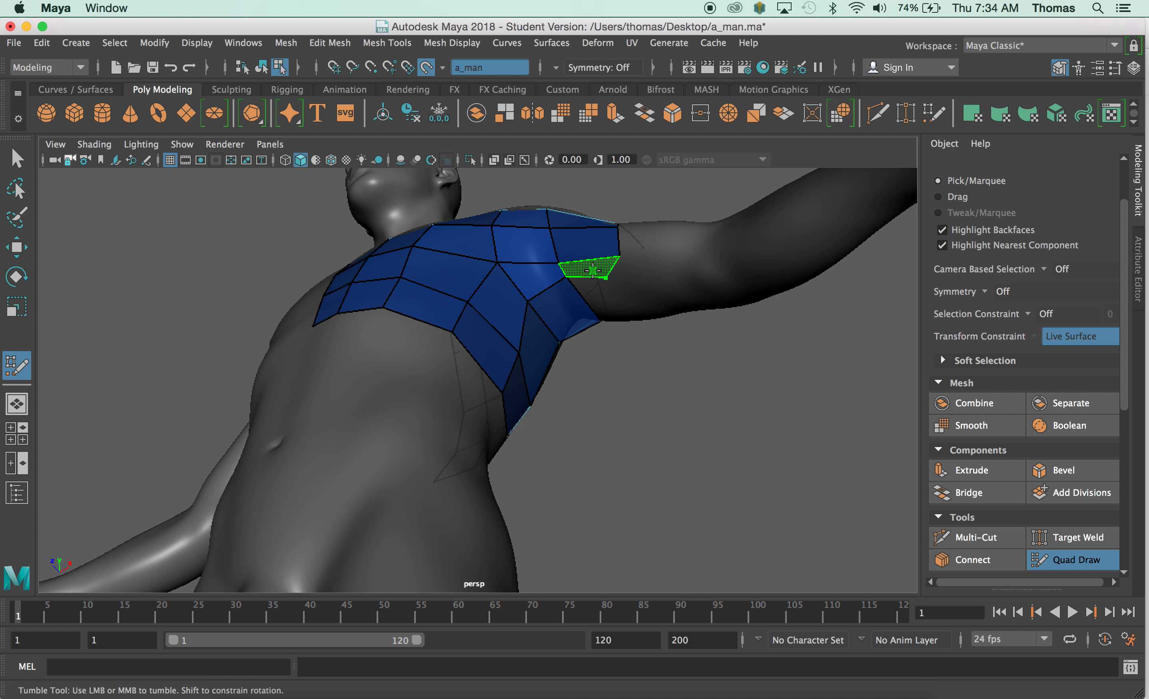
left_click(593, 271, "shift")
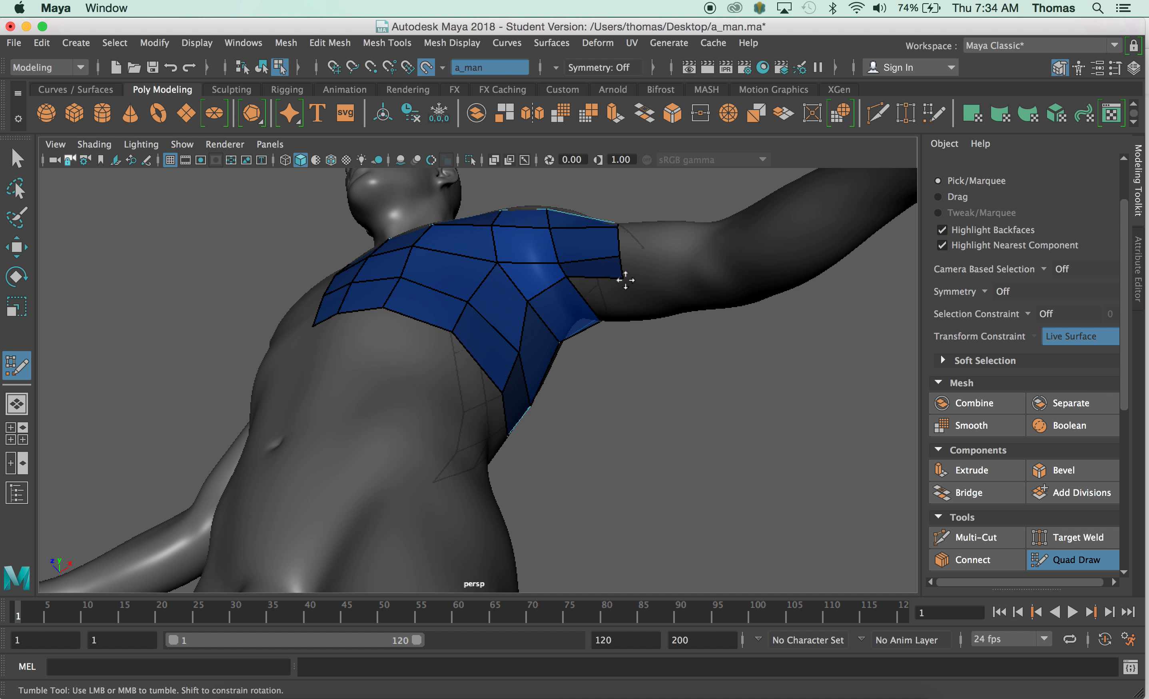
- Fill four quads across the back of the upper arm to close the ring from the armpit to the outer shoulder
mouse_move(637, 352)
left_mouse_down("alt")
mouse_move(575, 326)
mouse_move(529, 329)
mouse_move(437, 388)
mouse_move(470, 305)
mouse_move(538, 312)
mouse_move(449, 256)
mouse_move(491, 255)
mouse_move(428, 329)
mouse_move(428, 463)
mouse_move(382, 331)
left_mouse_up("alt")
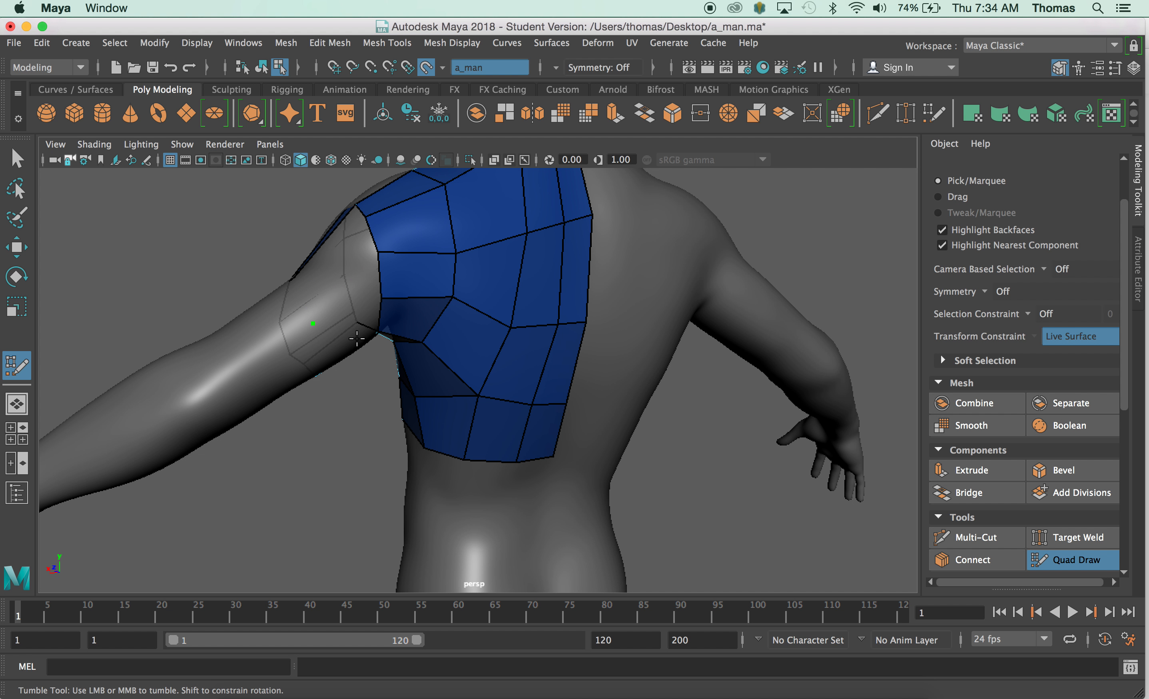
mouse_move(420, 369)
left_mouse_down("alt")
mouse_move(372, 336)
mouse_move(397, 366)
left_mouse_up("alt")
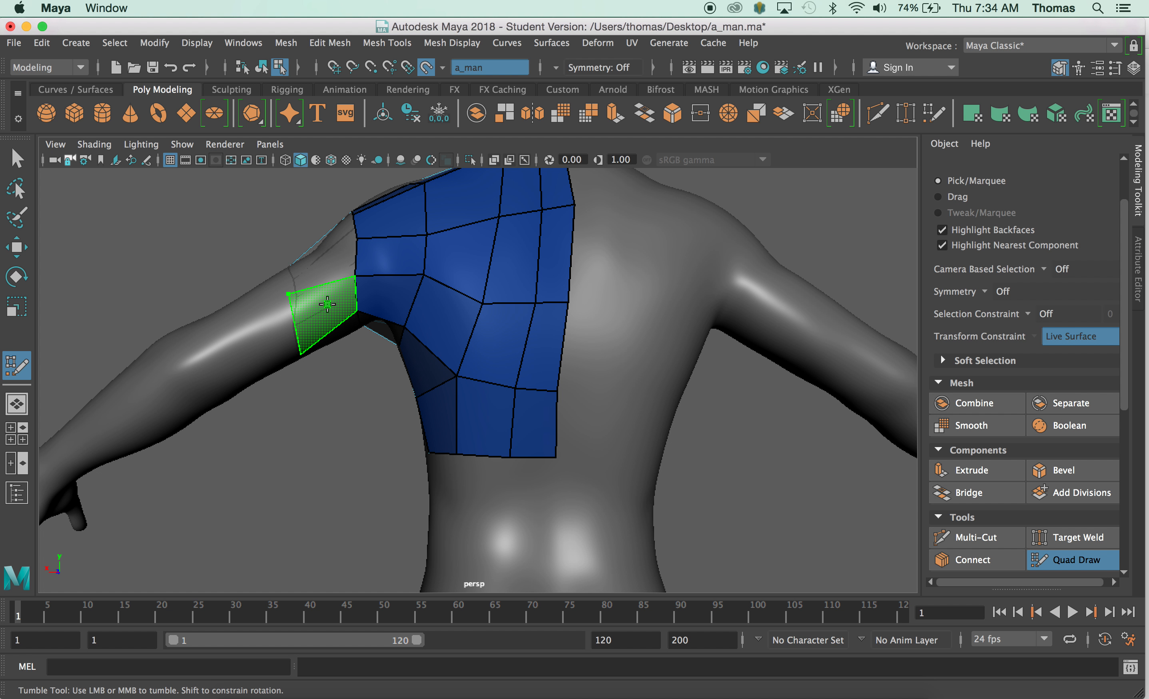
left_click(329, 304, "shift")
mouse_move(340, 335)
left_mouse_down("alt")
mouse_move(385, 372)
mouse_move(325, 326)
left_mouse_up("alt")
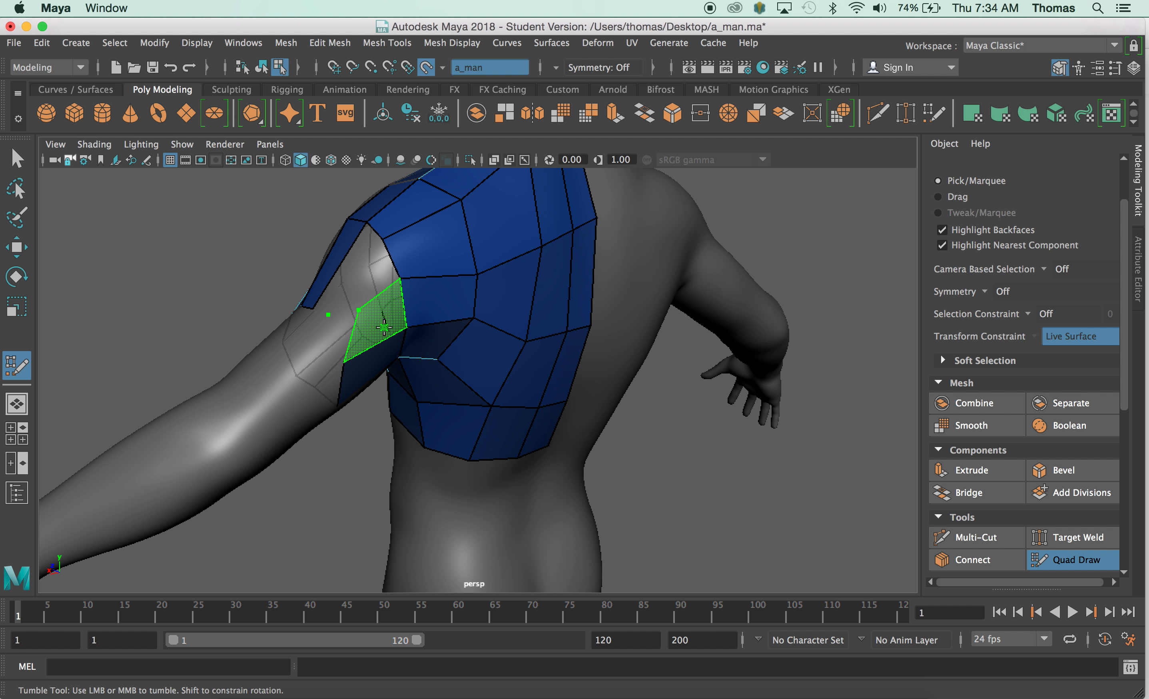
left_click(361, 312, "shift")
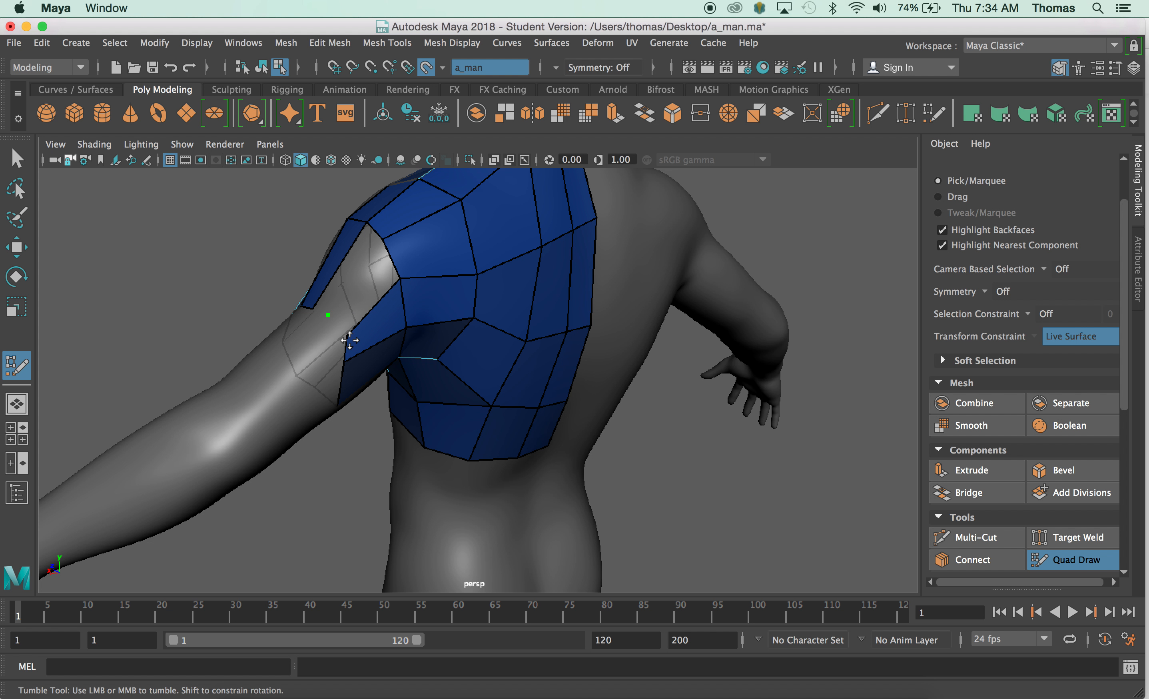
left_click(372, 286, "shift")
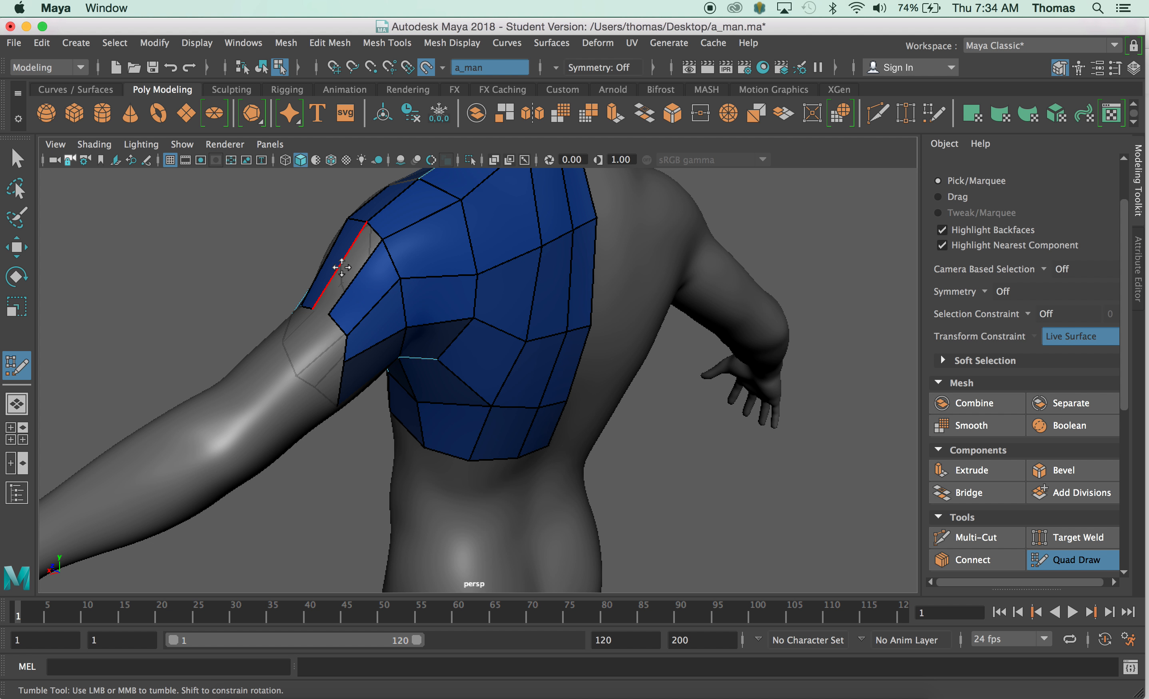
left_click(349, 268, "shift")
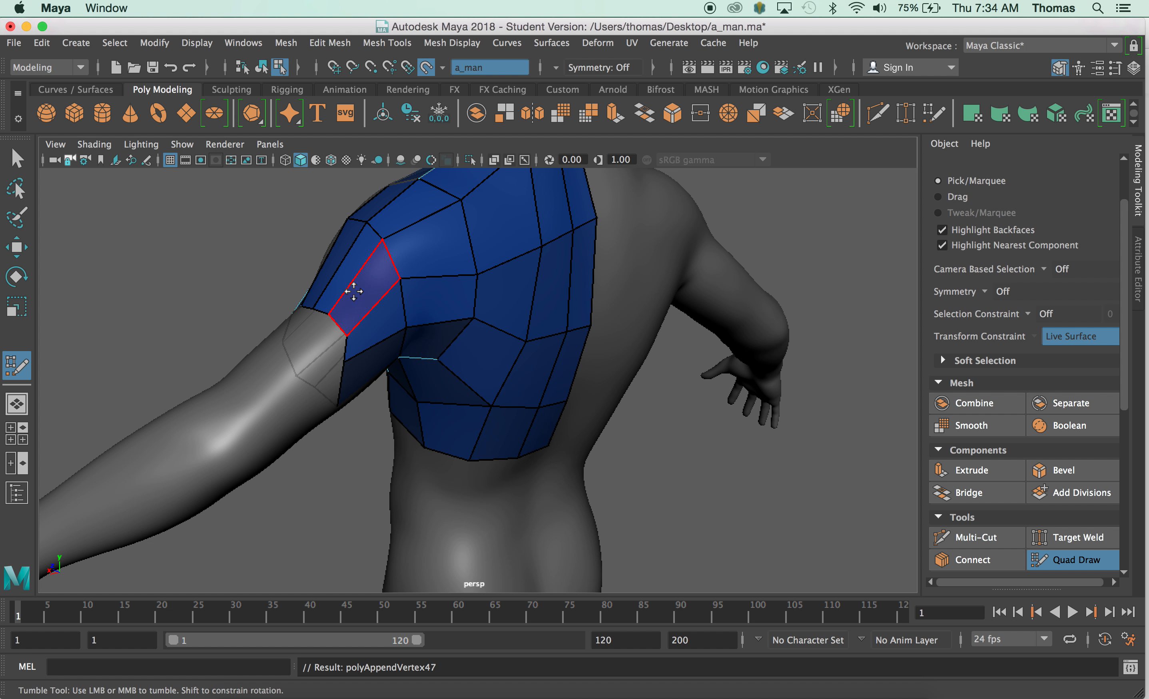
- Insert an edge loop around the upper arm close to the open end of the sleeve of quads
left_click_drag(336, 358, 297, 334, "alt")
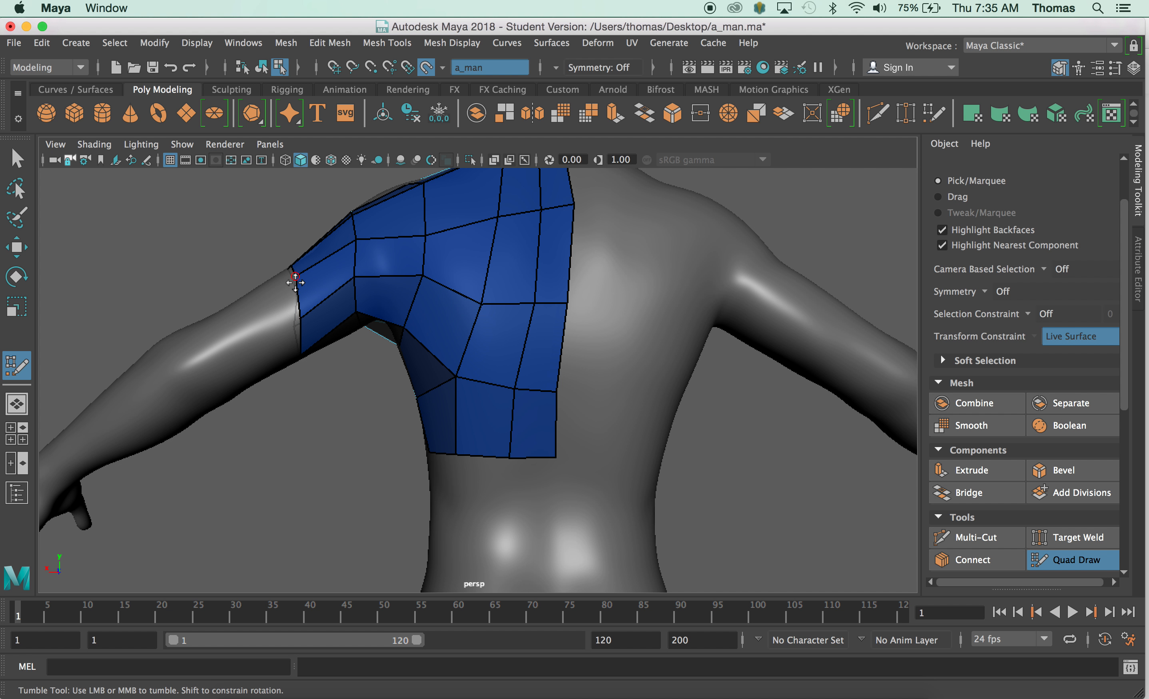
left_click_drag(265, 295, 580, 318, "alt")
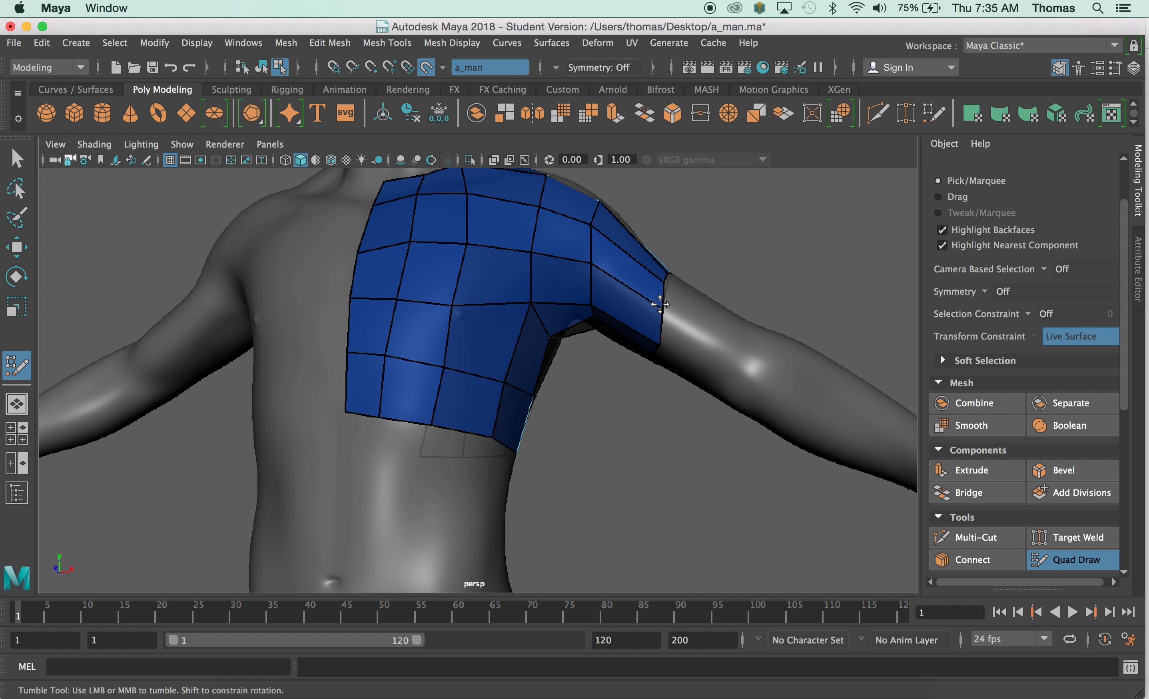
mouse_move(672, 327)
left_mouse_down("alt")
mouse_move(671, 301)
mouse_move(582, 312)
mouse_move(587, 288)
mouse_move(571, 276)
mouse_move(584, 276)
left_mouse_up("alt")
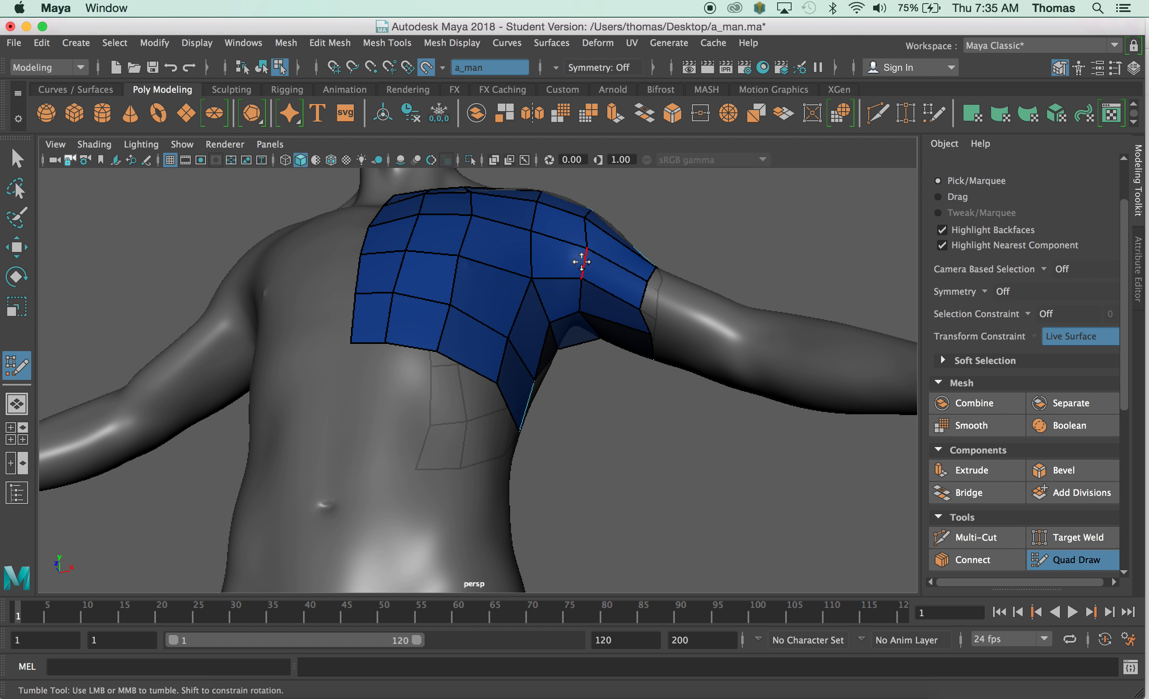
left_click_drag(585, 321, 398, 455, "alt")
right_click_drag(398, 455, 577, 450, "alt")
left_click_drag(578, 450, 513, 419, "alt")
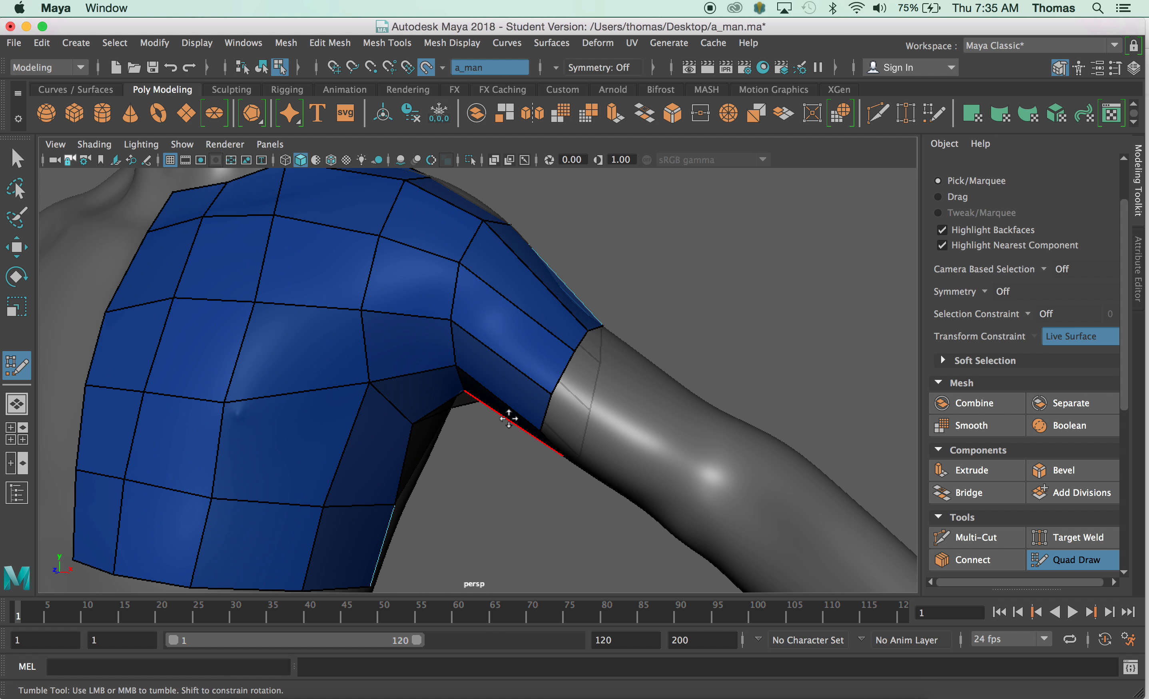
mouse_move(377, 393)
left_mouse_down("alt")
mouse_move(423, 406)
mouse_move(377, 403)
left_mouse_up("alt")
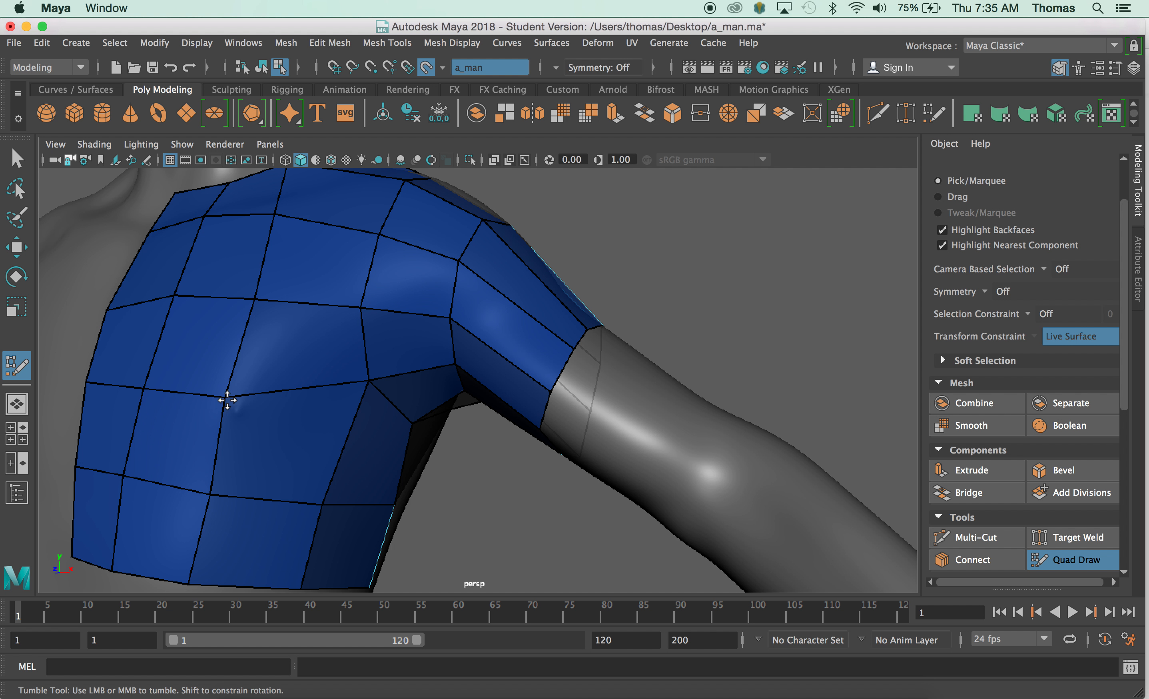
left_click_drag(244, 386, 410, 391, "alt")
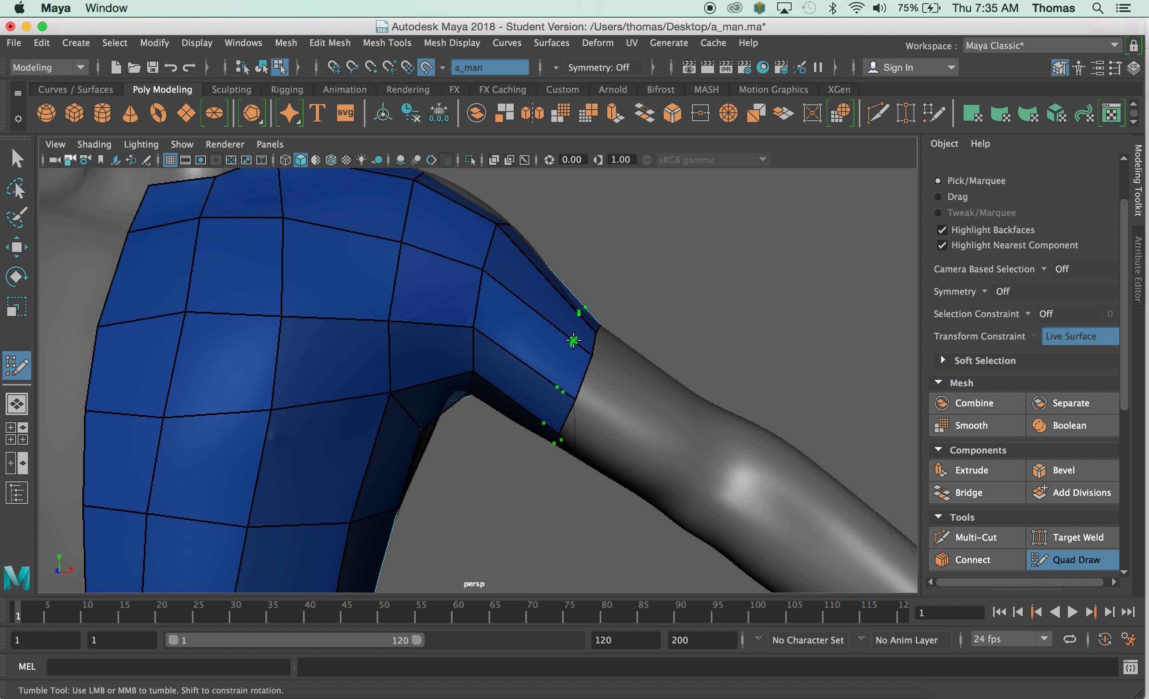
left_click(573, 340, "ctrl")
mouse_move(524, 520)
left_mouse_down("alt")
mouse_move(505, 416)
mouse_move(521, 473)
mouse_move(464, 398)
left_mouse_up("alt")
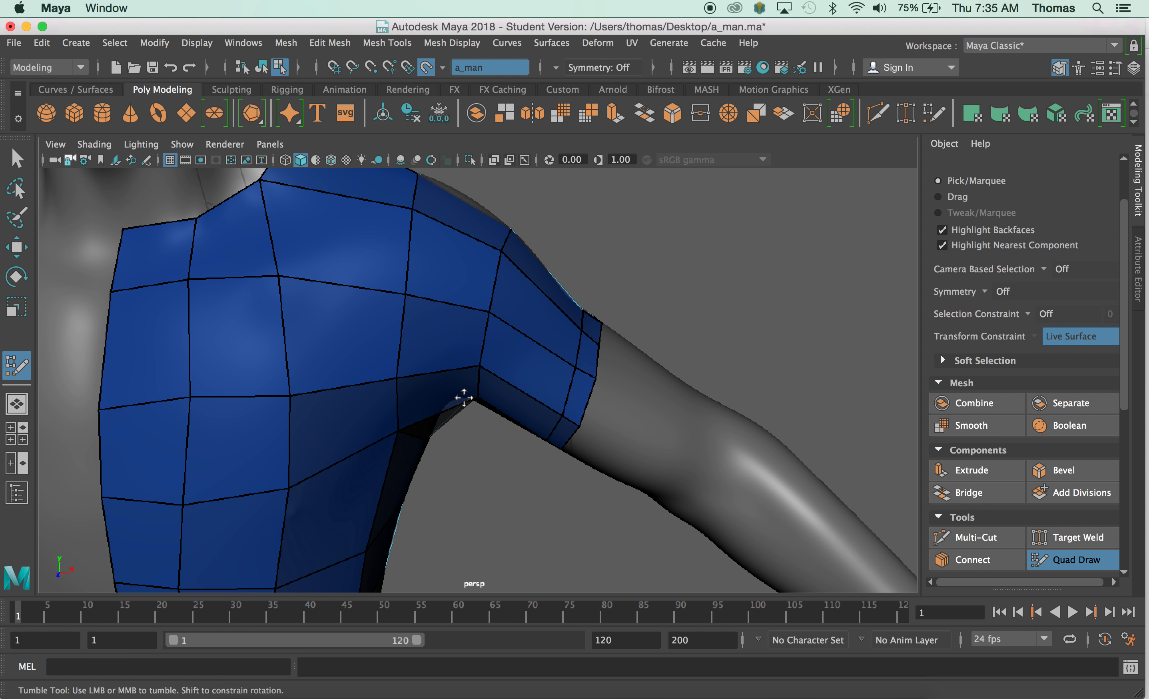
- Exit Quad Draw and turn off the live surface on a_man
middle_click_drag(464, 398, 515, 522, "alt")
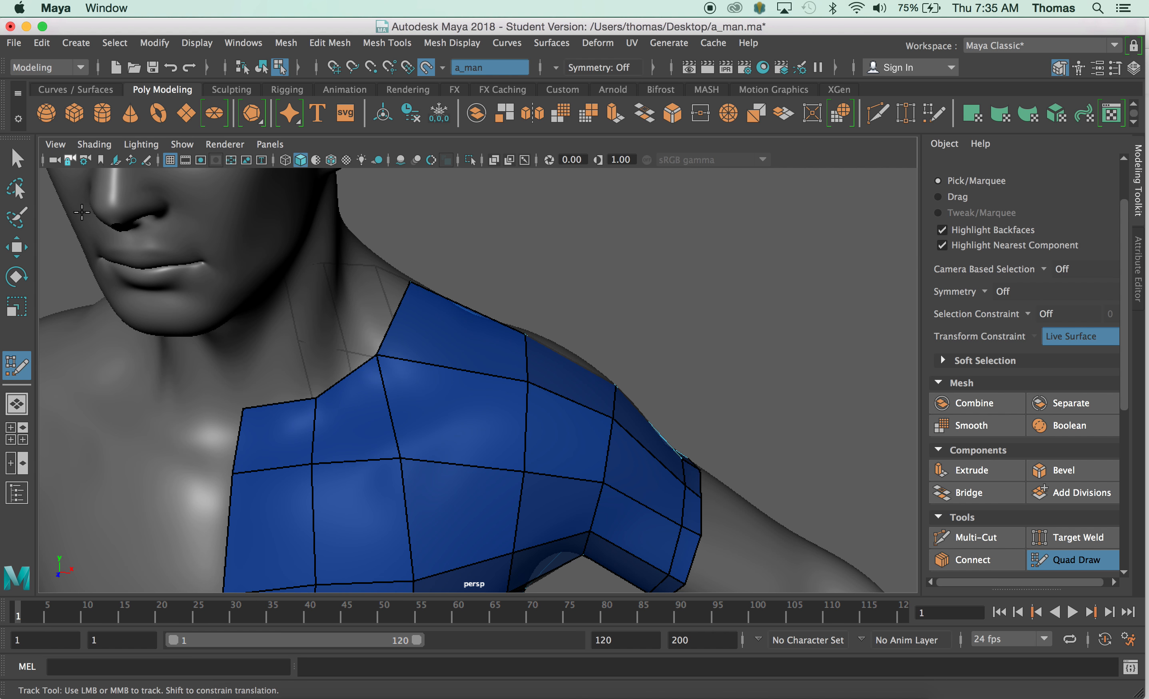
key("q")
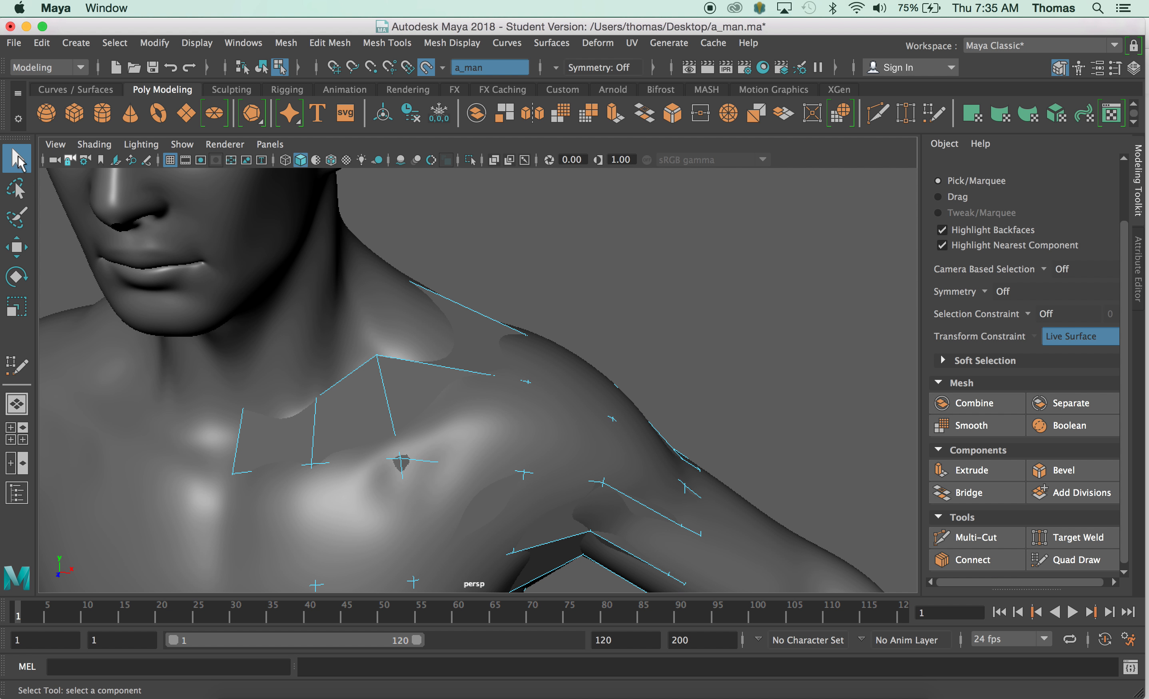
left_click(427, 67)
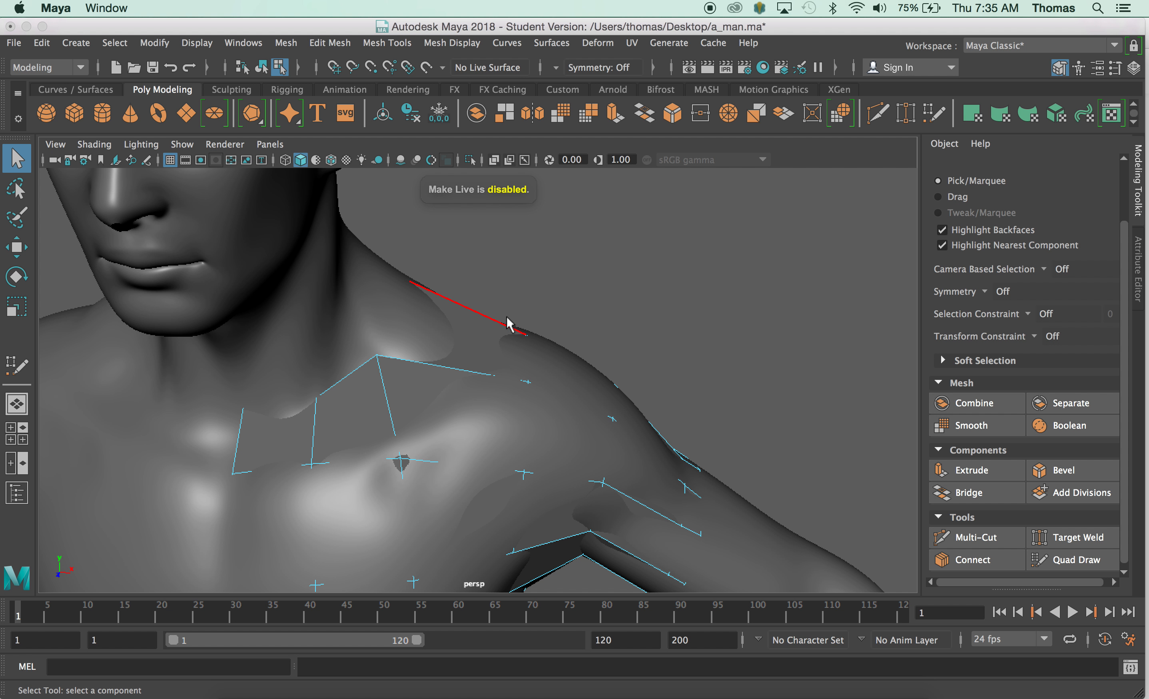
- Switch to object mode and select the retopology mesh over the chest and shoulder instead of the body
mouse_move(504, 318)
right_mouse_down()
mouse_move(522, 325)
mouse_move(565, 302)
mouse_move(498, 360)
right_mouse_up()
right_click_drag(493, 261, 568, 246)
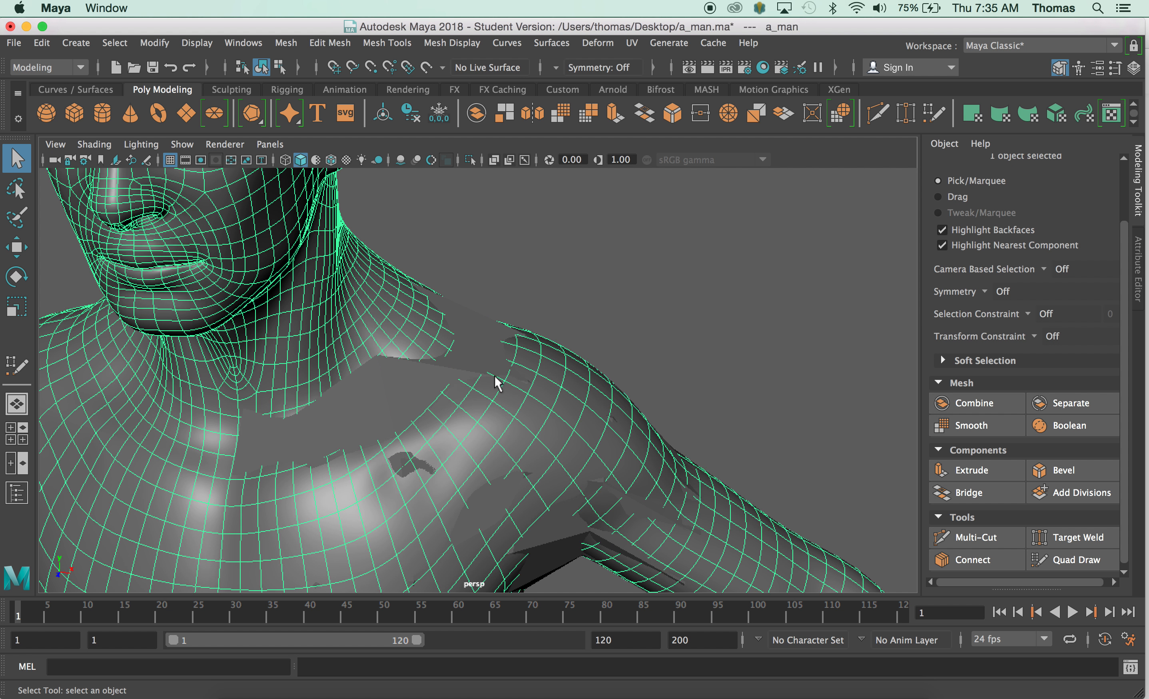
left_click(395, 380)
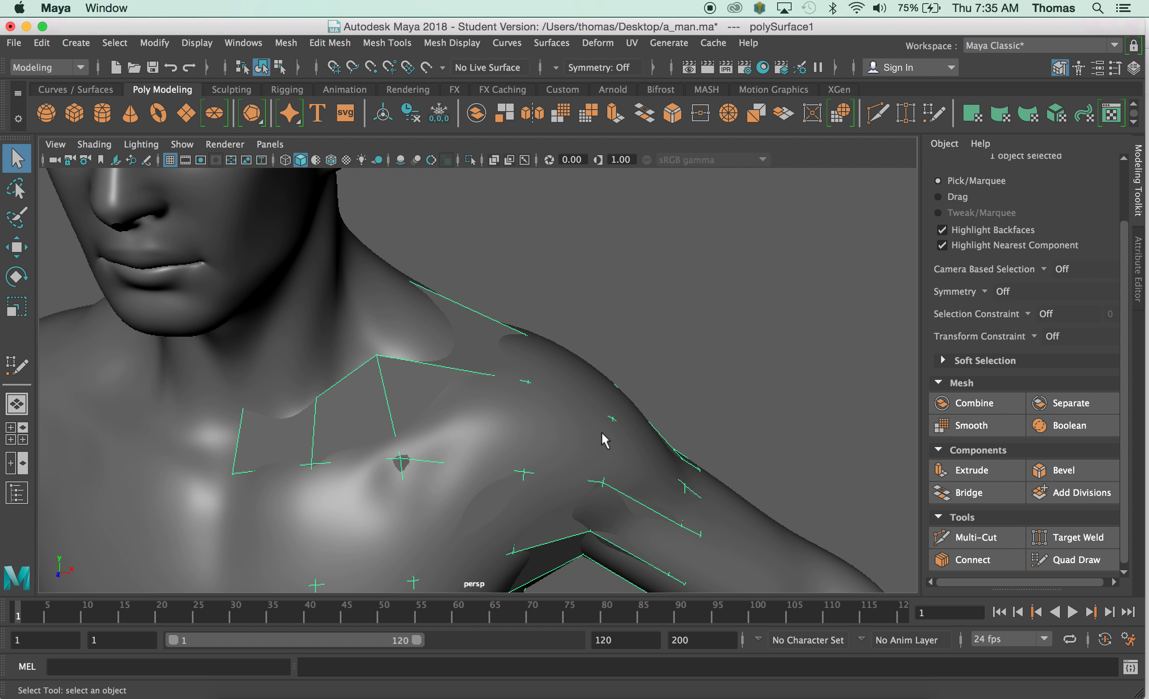
right_click_drag(602, 432, 362, 342, "alt")
left_click_drag(405, 408, 444, 421, "alt")
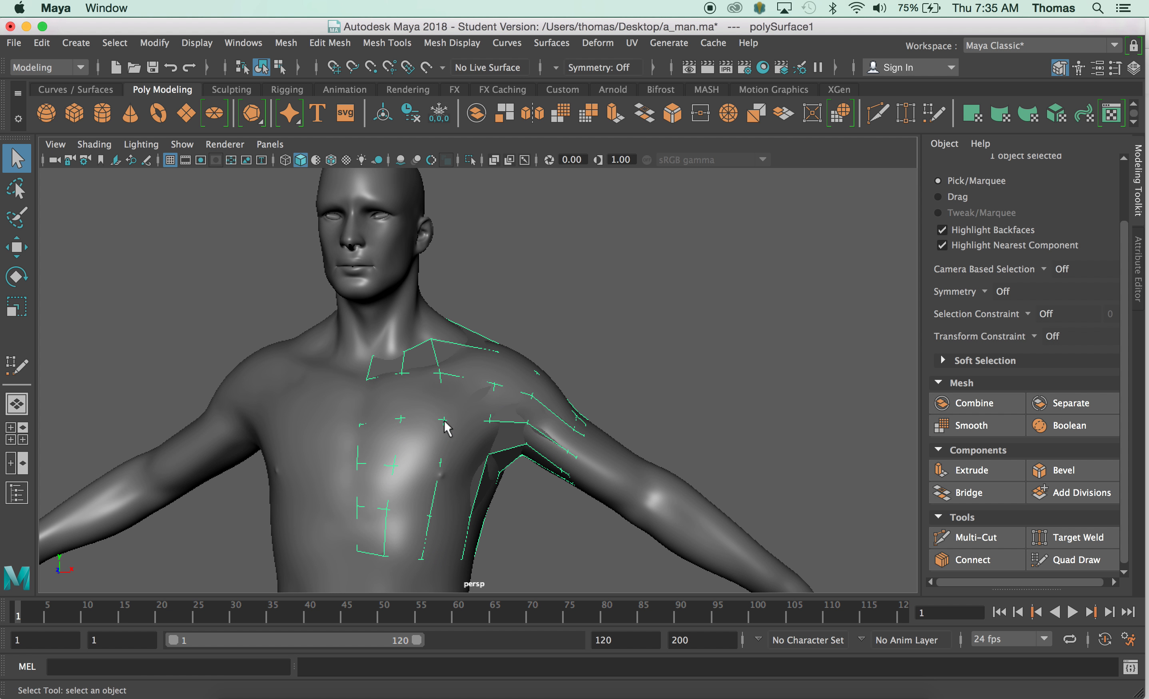
- Select the dense body mesh a_man and create an empty display layer
middle_click_drag(444, 421, 479, 359, "alt")
right_click_drag(446, 362, 517, 363, "alt")
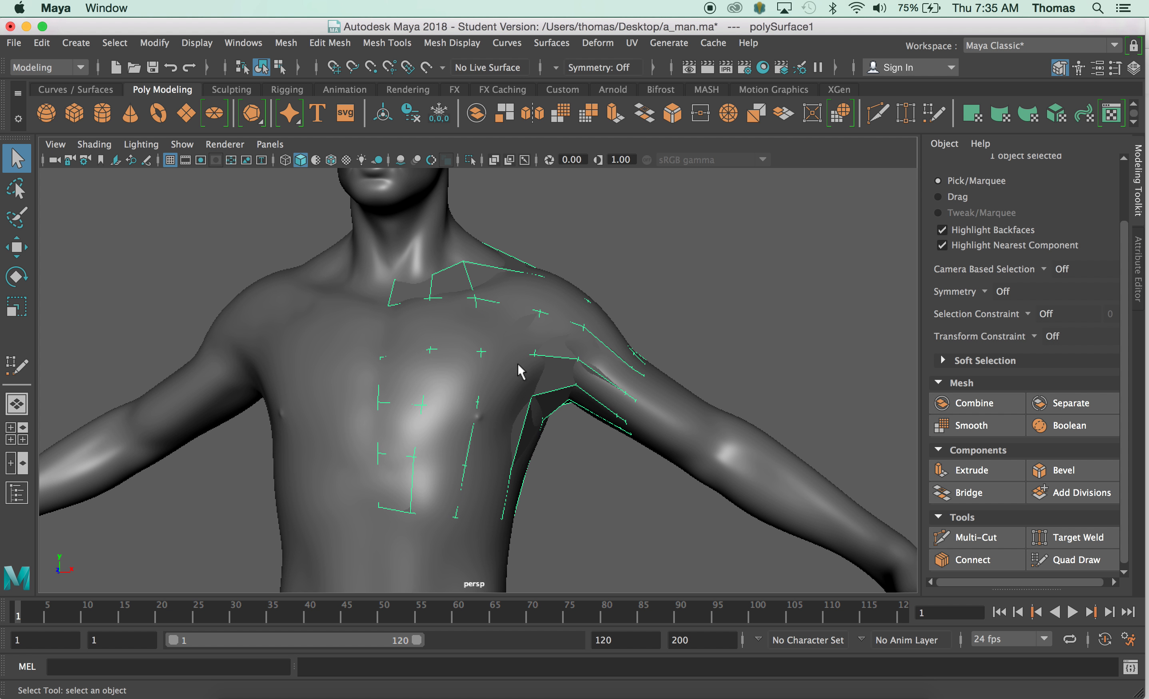
left_click(1139, 193)
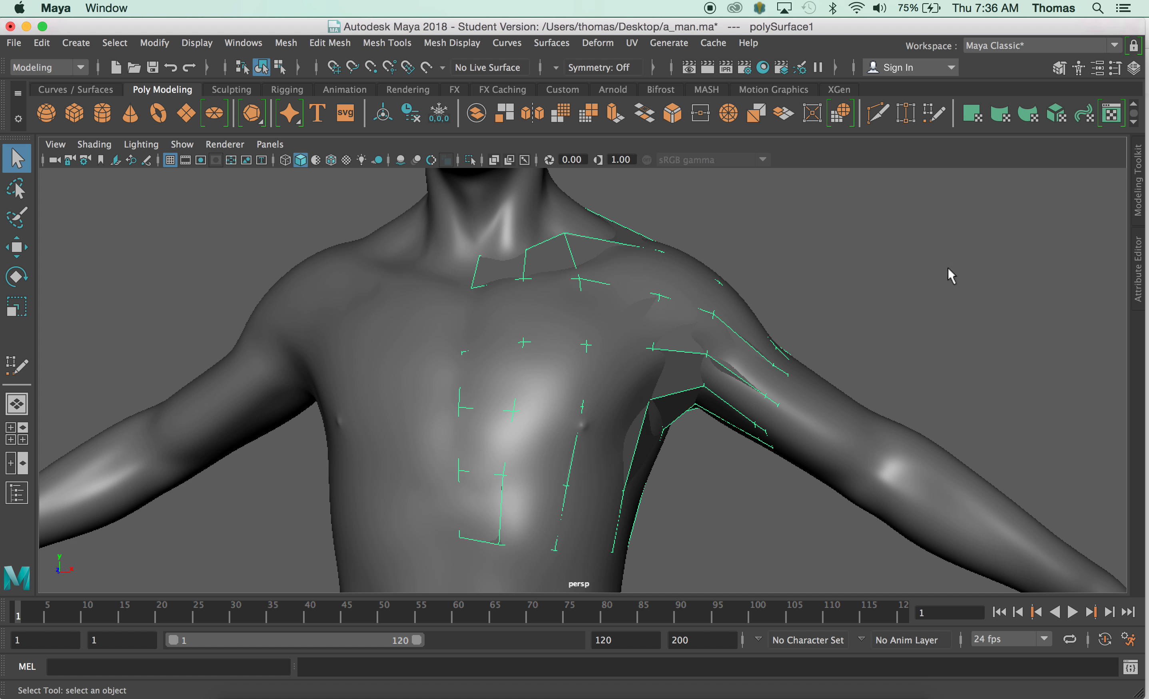
left_click(865, 428)
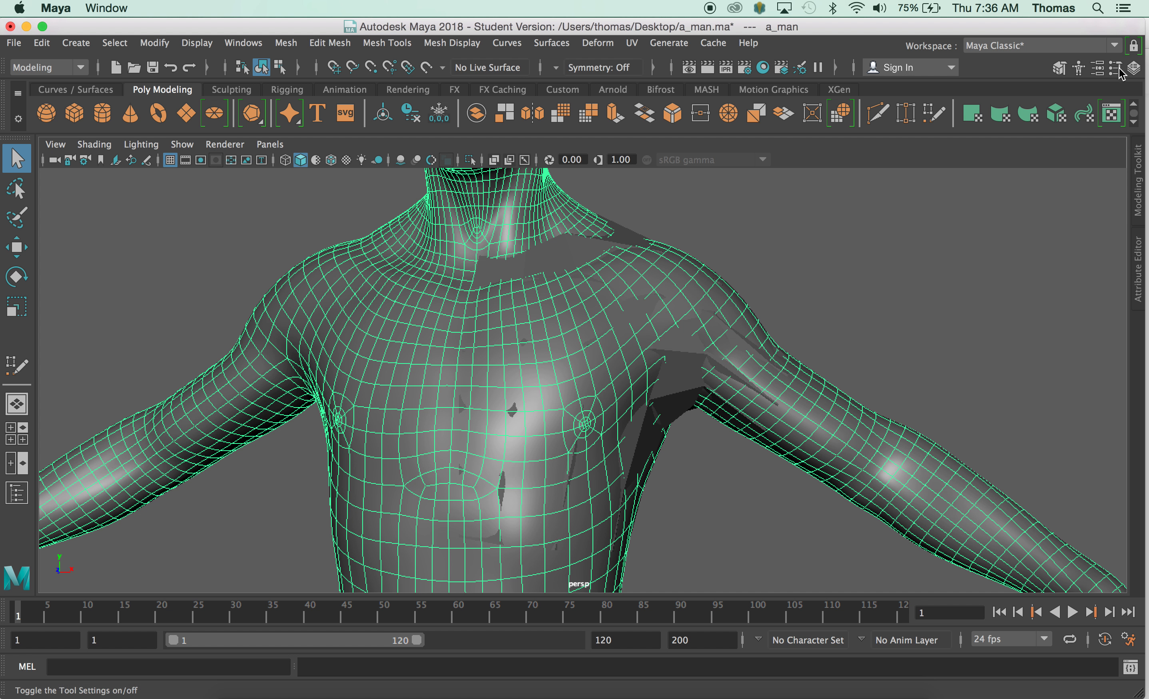
left_click(1134, 67)
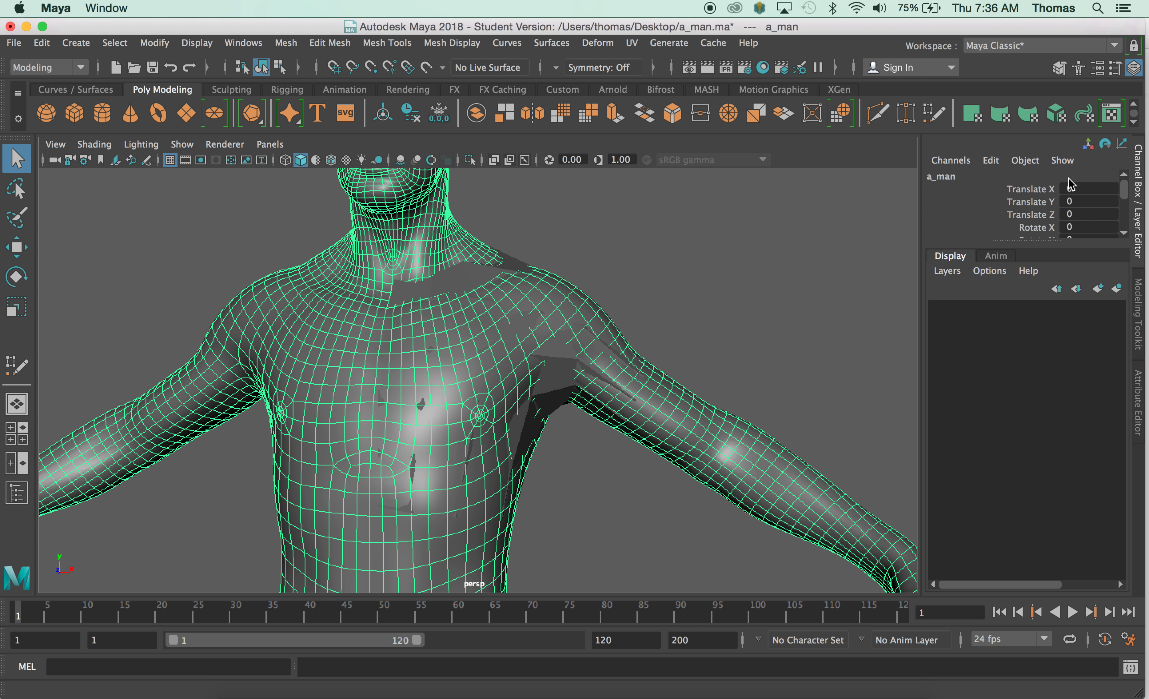
left_click(947, 271)
left_click(953, 285)
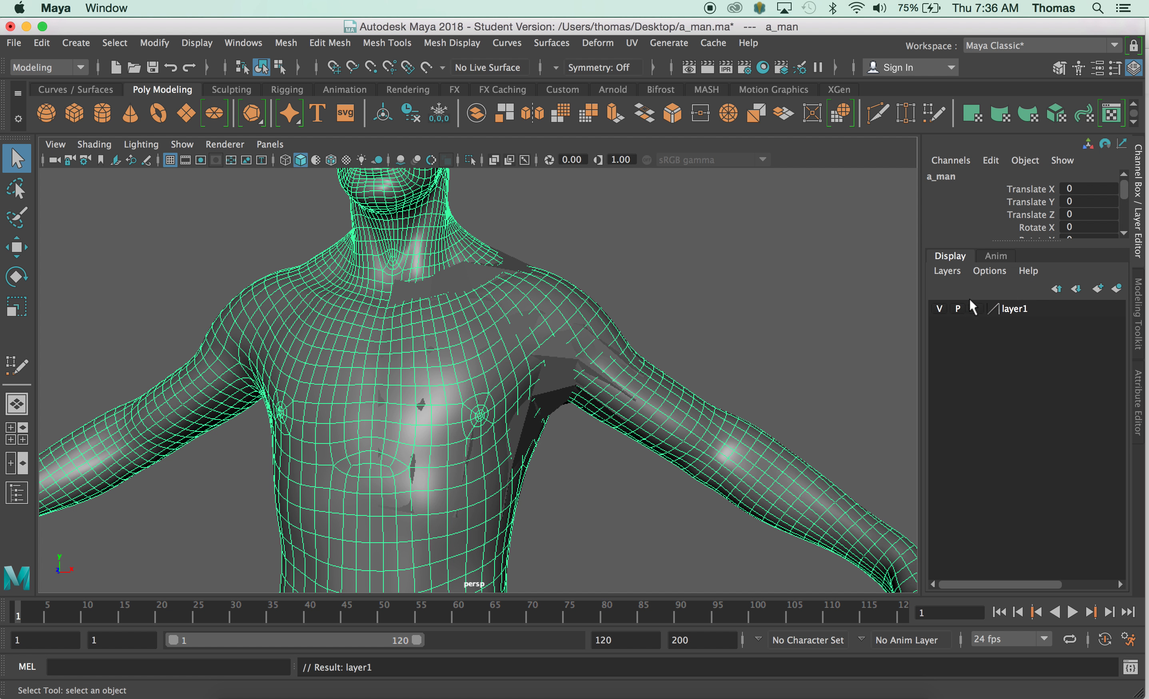
- Add the selected a_man body to layer1 and hide that layer
left_click(1023, 311)
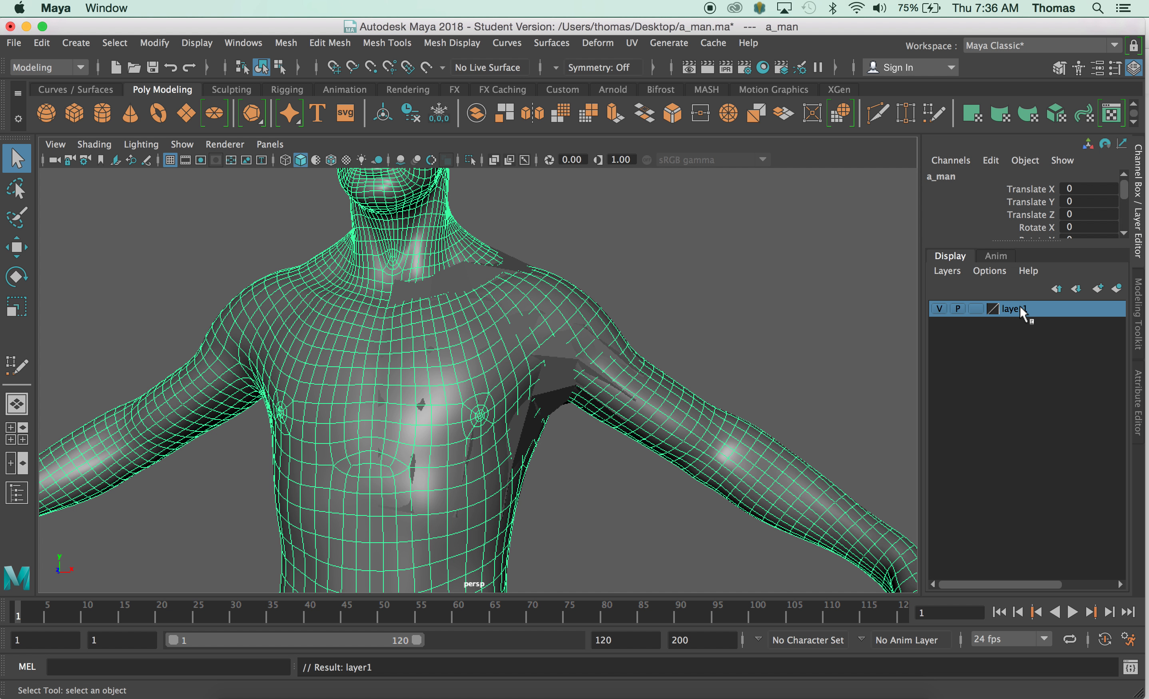
left_click(702, 385)
left_click(733, 432)
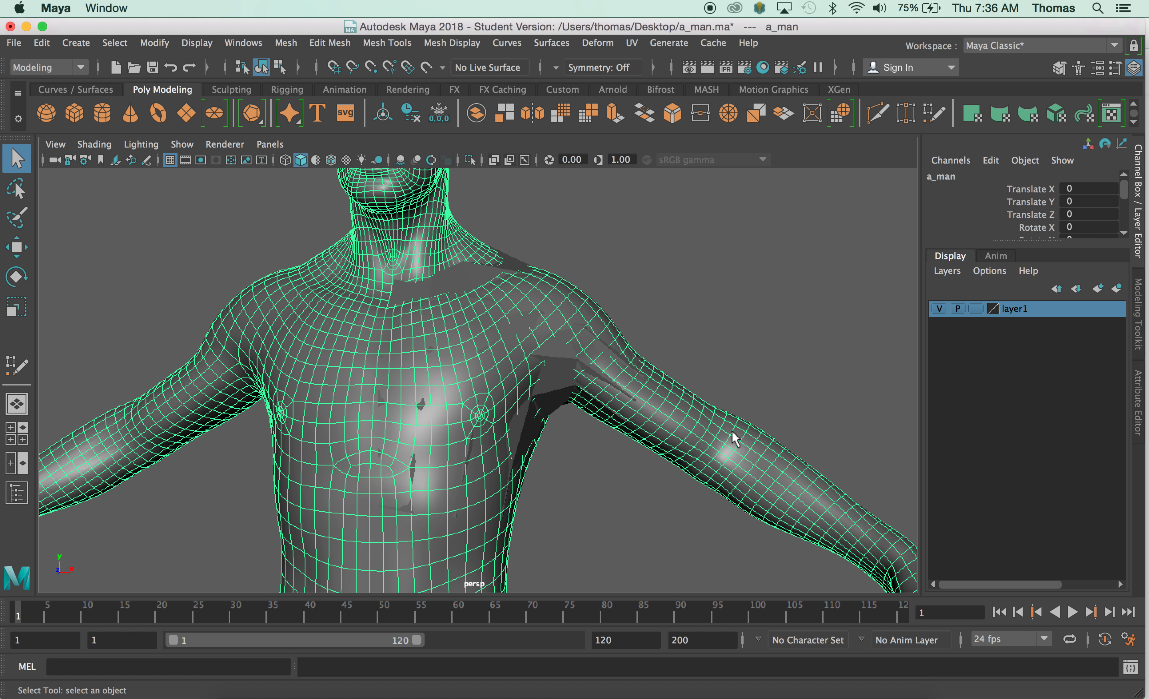
right_click(1027, 311)
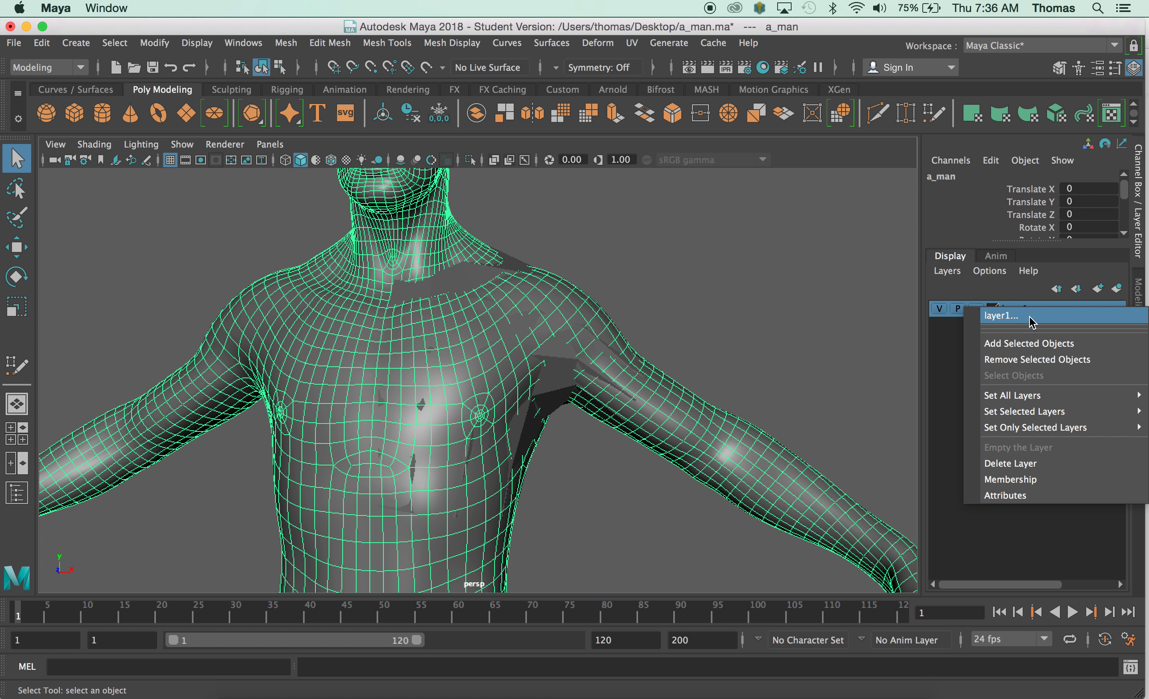
left_click(1040, 345)
left_click(940, 309)
- Select the retopology mesh polySurface1 and delete its construction history
left_click_drag(795, 352, 415, 330, "alt")
left_click(561, 370)
left_click(42, 43)
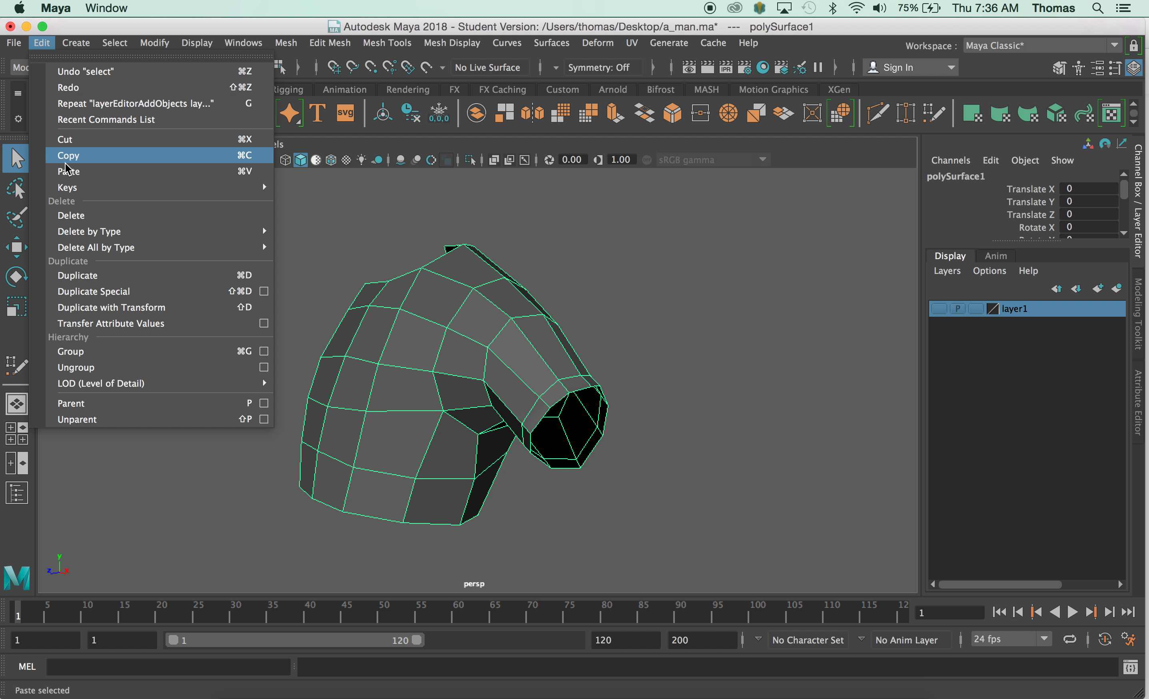
mouse_move(239, 256)
mouse_move(238, 231)
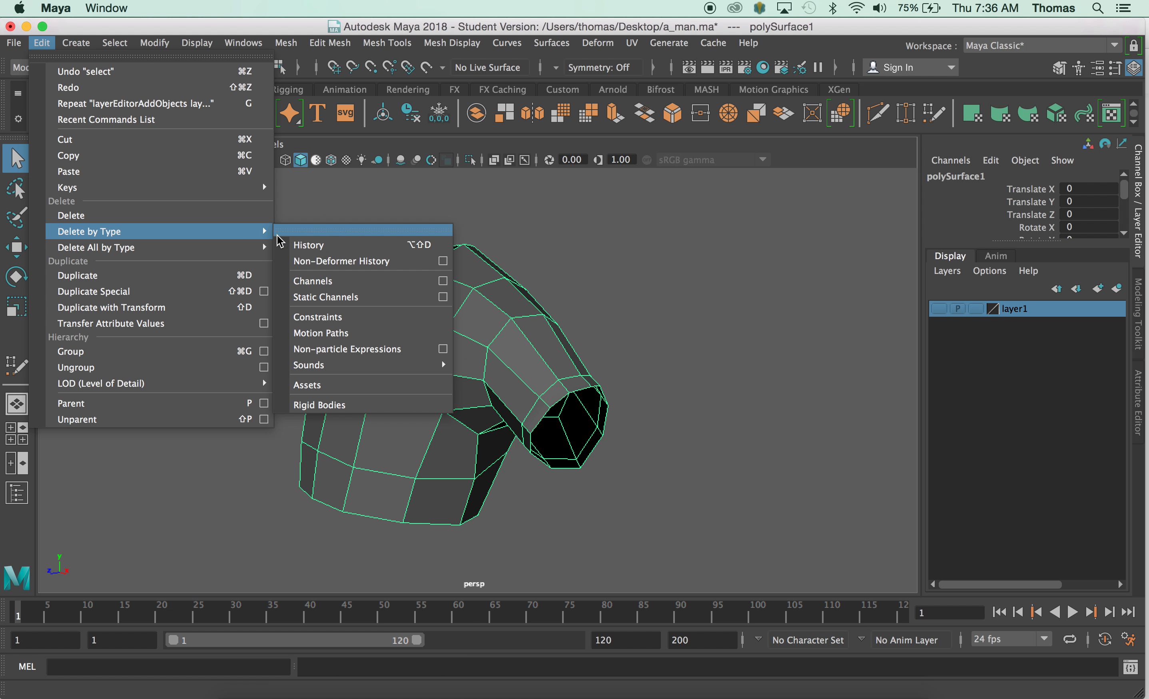
left_click(311, 245)
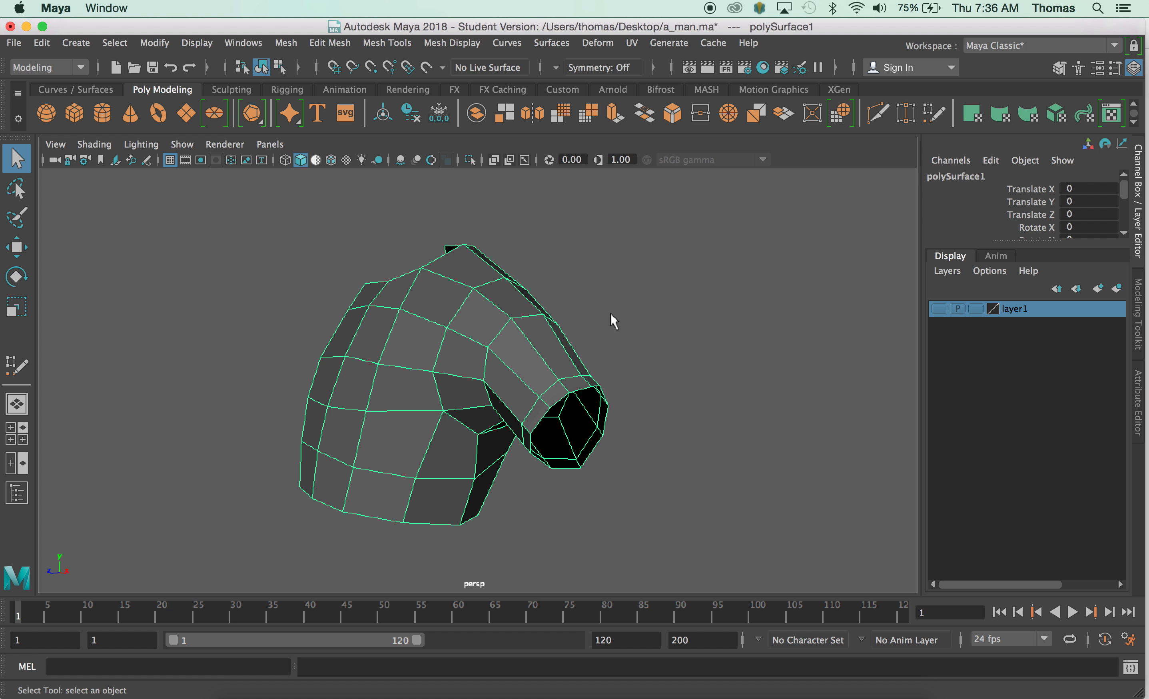
- Mirror the half torso mesh with Duplicate Special, using one copy and a scale of -1, 1, 1
left_click_drag(578, 312, 685, 295, "alt")
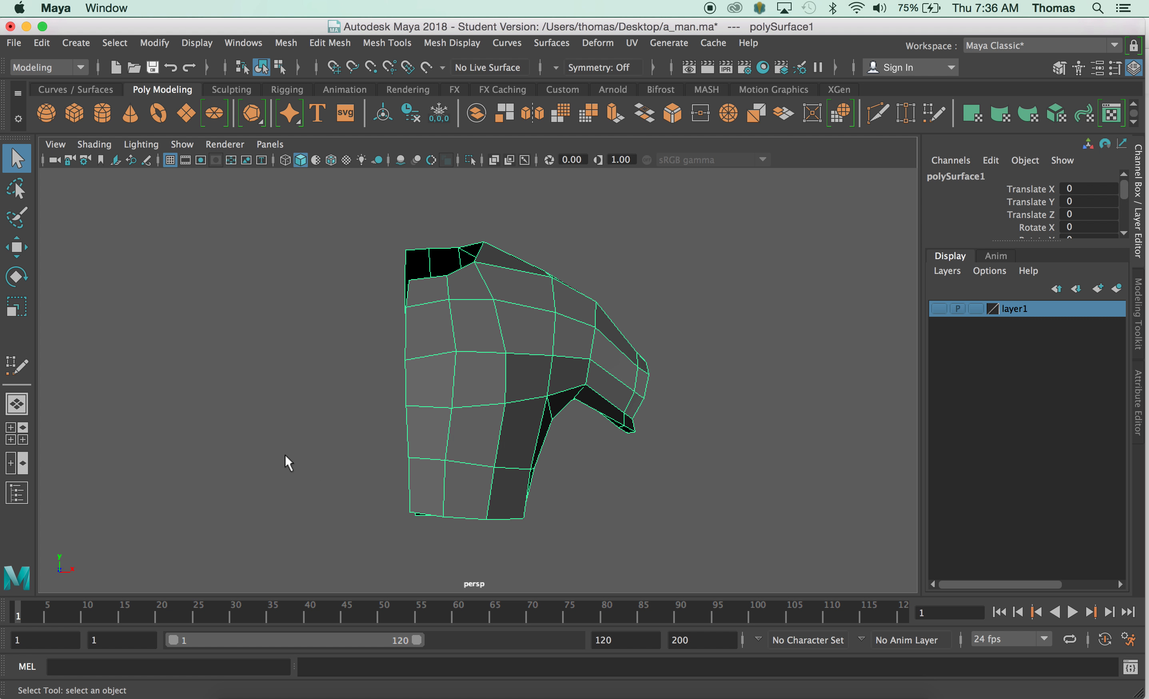
left_click(45, 43)
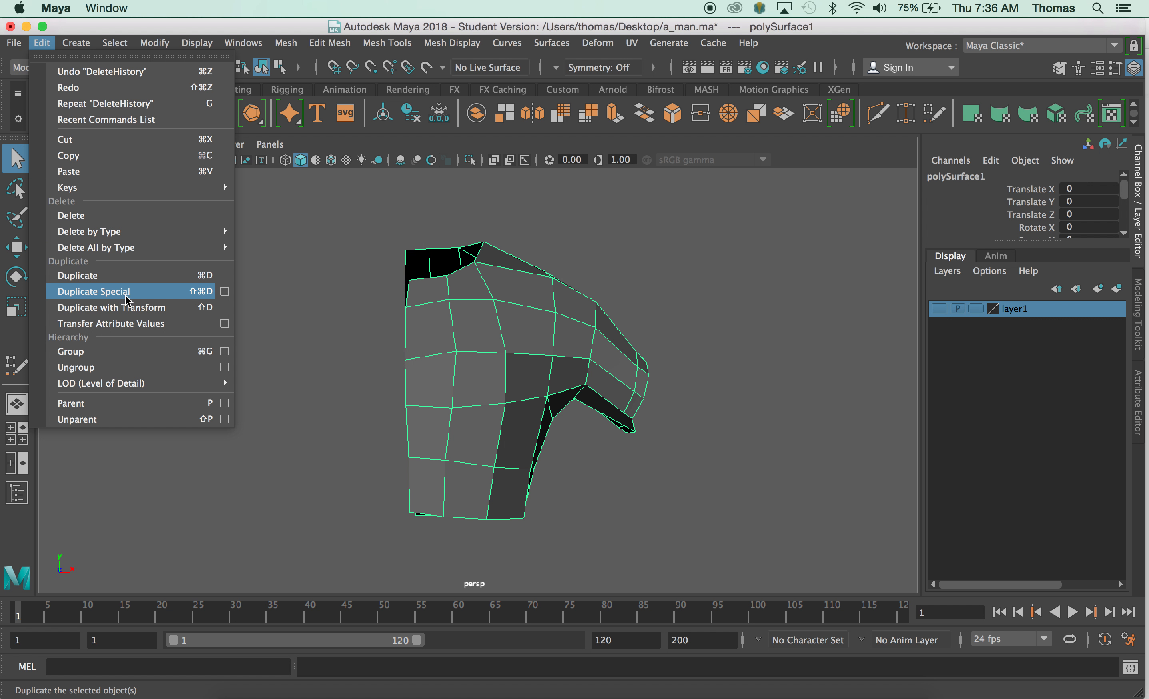
left_click(225, 292)
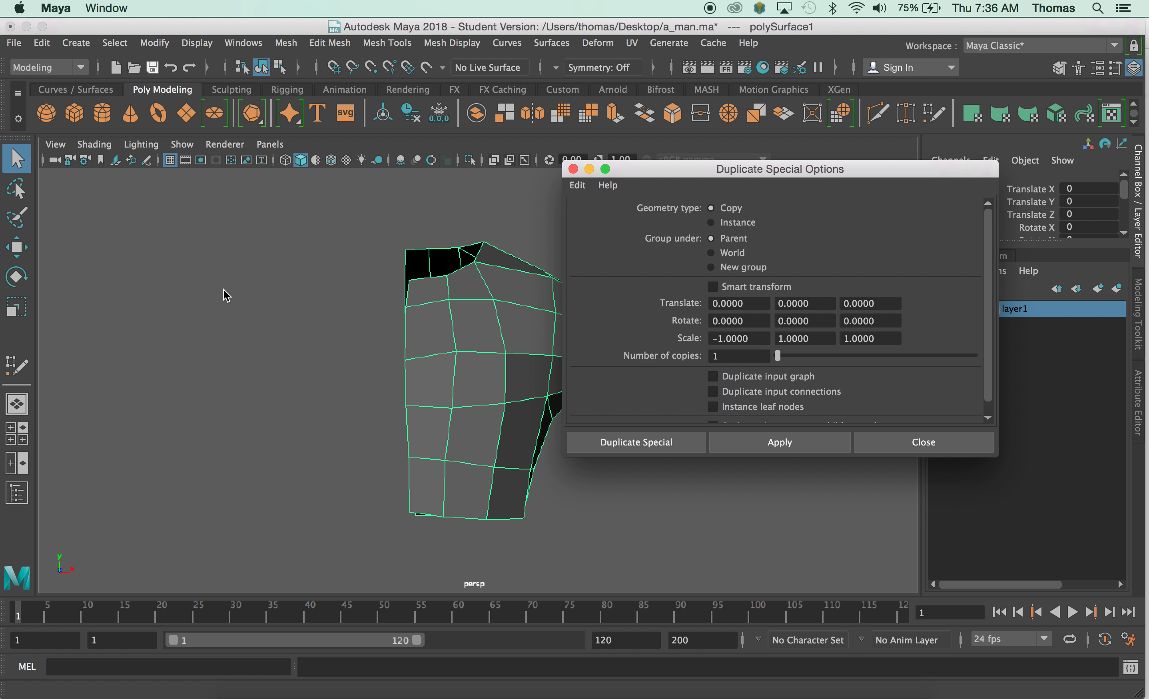
left_click_drag(661, 169, 411, 143)
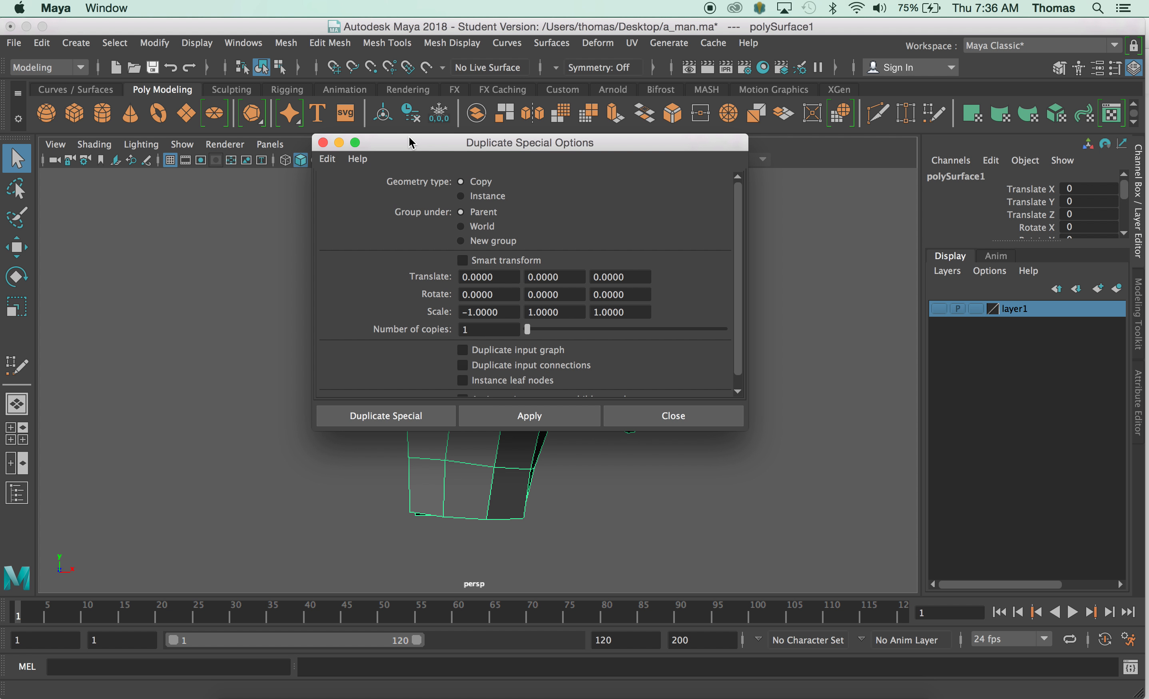
left_click(468, 314)
left_click(424, 413)
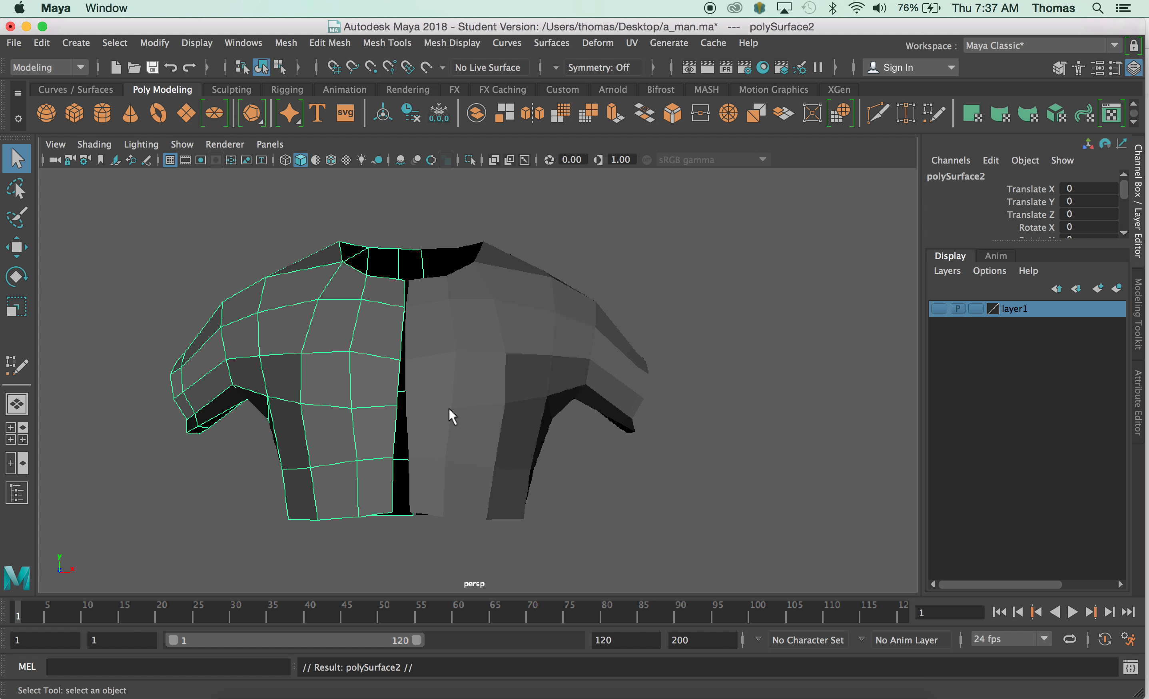
- Select both torso halves and combine them into a single mesh
mouse_move(449, 412)
left_mouse_down("alt")
mouse_move(452, 440)
mouse_move(418, 475)
mouse_move(422, 549)
mouse_move(436, 465)
mouse_move(467, 411)
mouse_move(431, 424)
left_mouse_up("alt")
right_click_drag(431, 424, 407, 408, "alt")
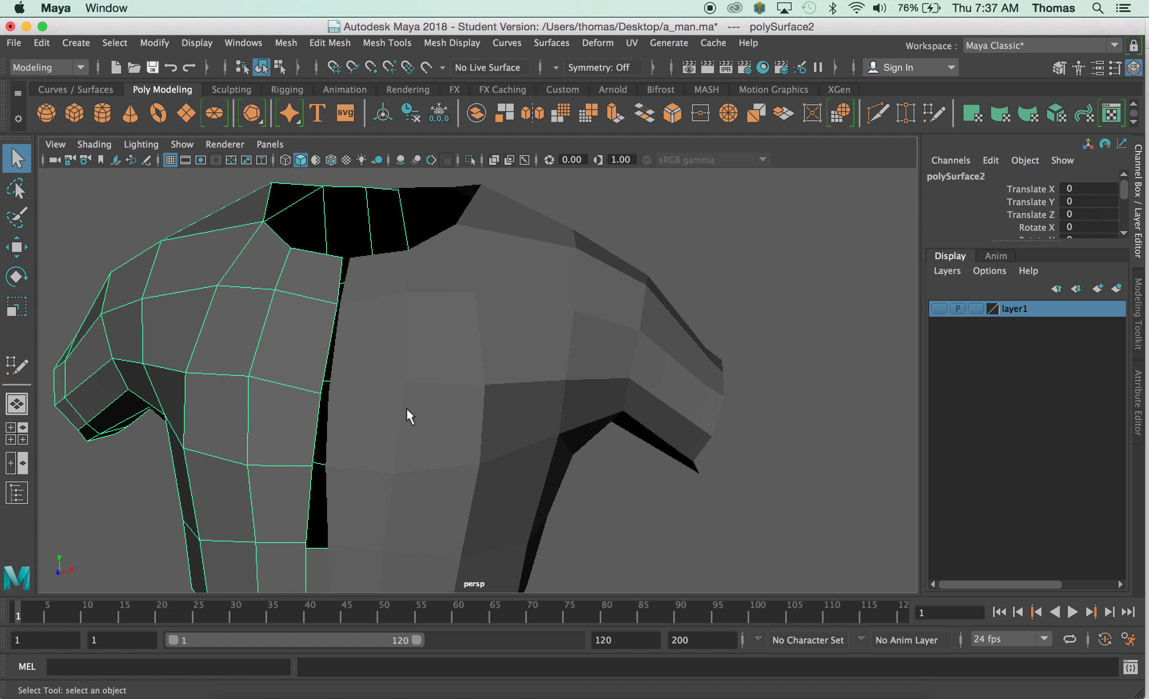
left_click(403, 406, "shift")
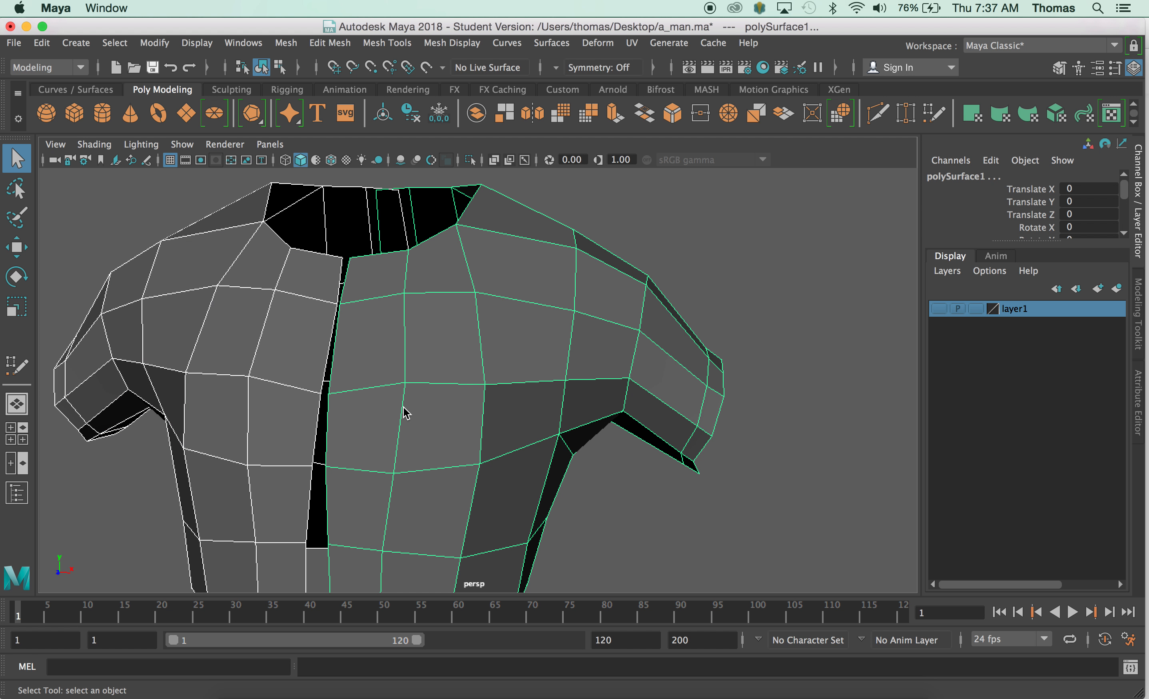
left_click(299, 46)
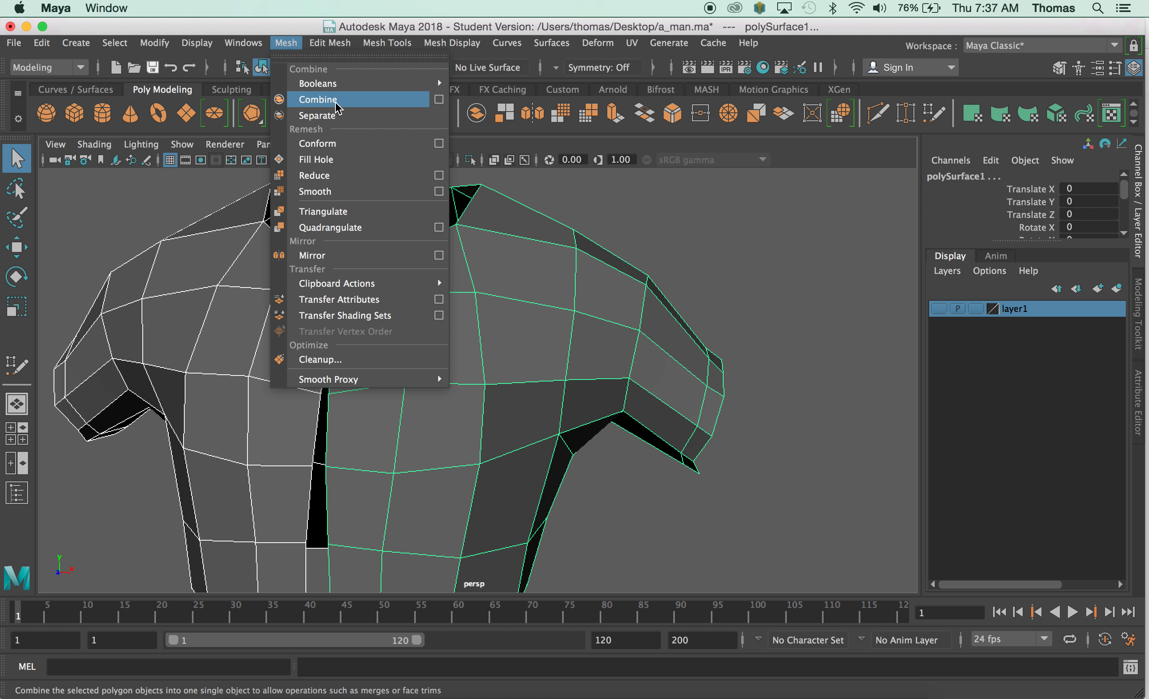
left_click(319, 99)
- Switch the combined torso mesh to vertex selection at the open front centre seam
left_click_drag(460, 326, 579, 361, "alt")
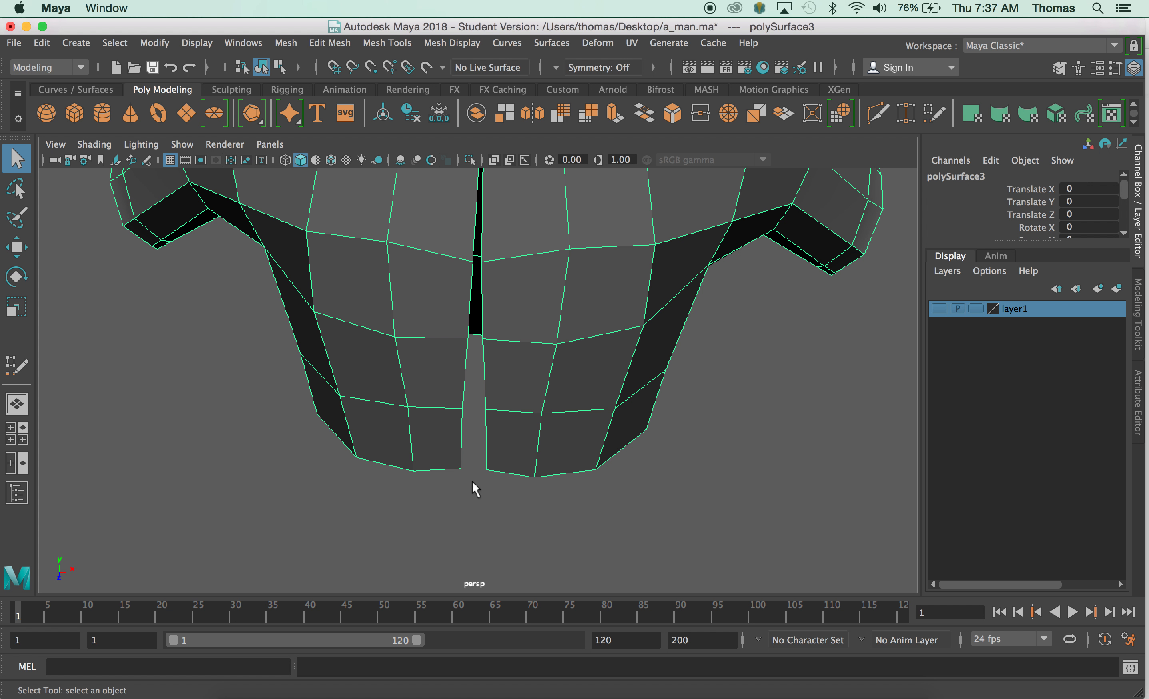
right_click(487, 461)
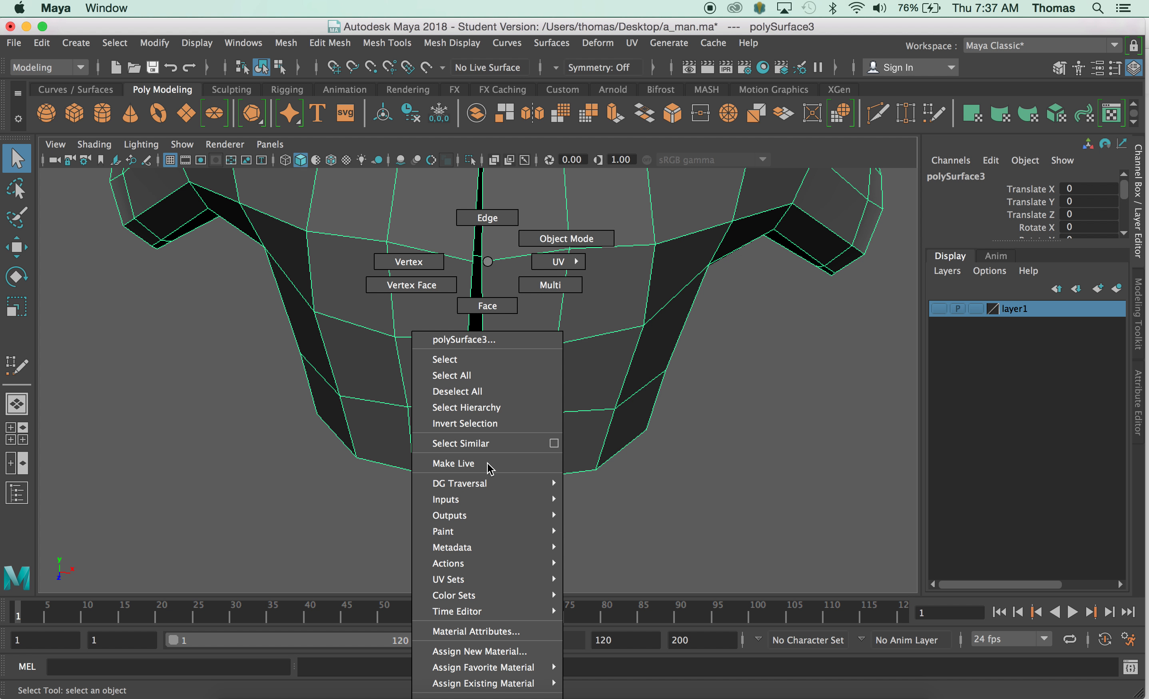
left_click(235, 498)
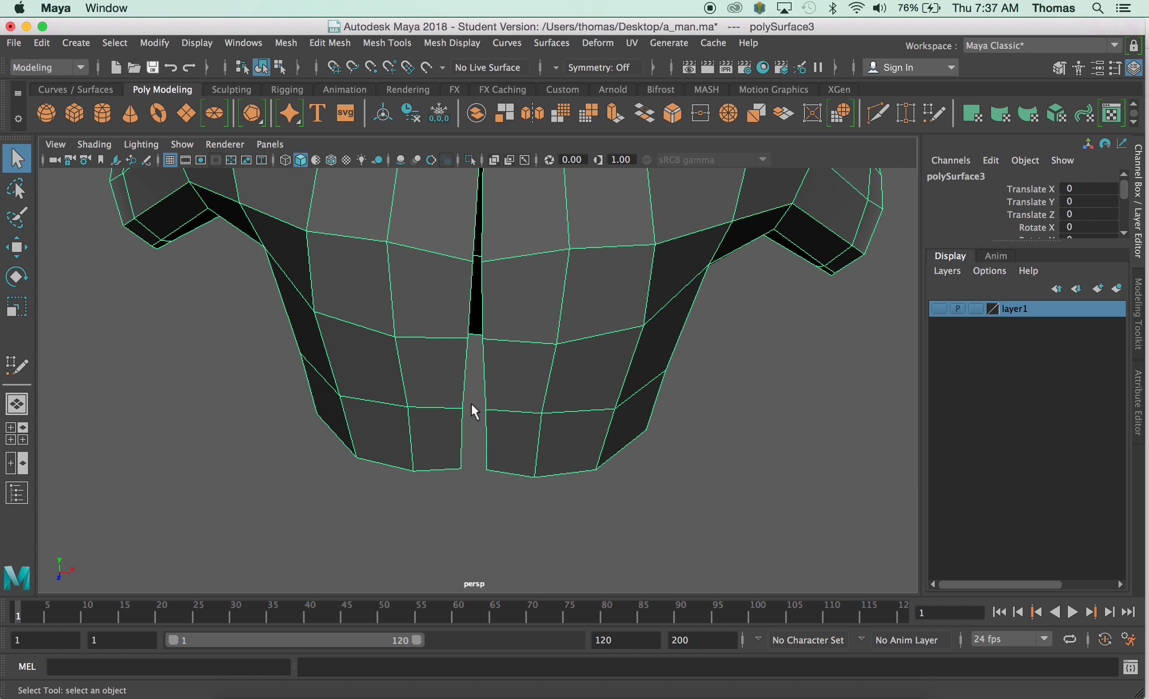
right_click(485, 403)
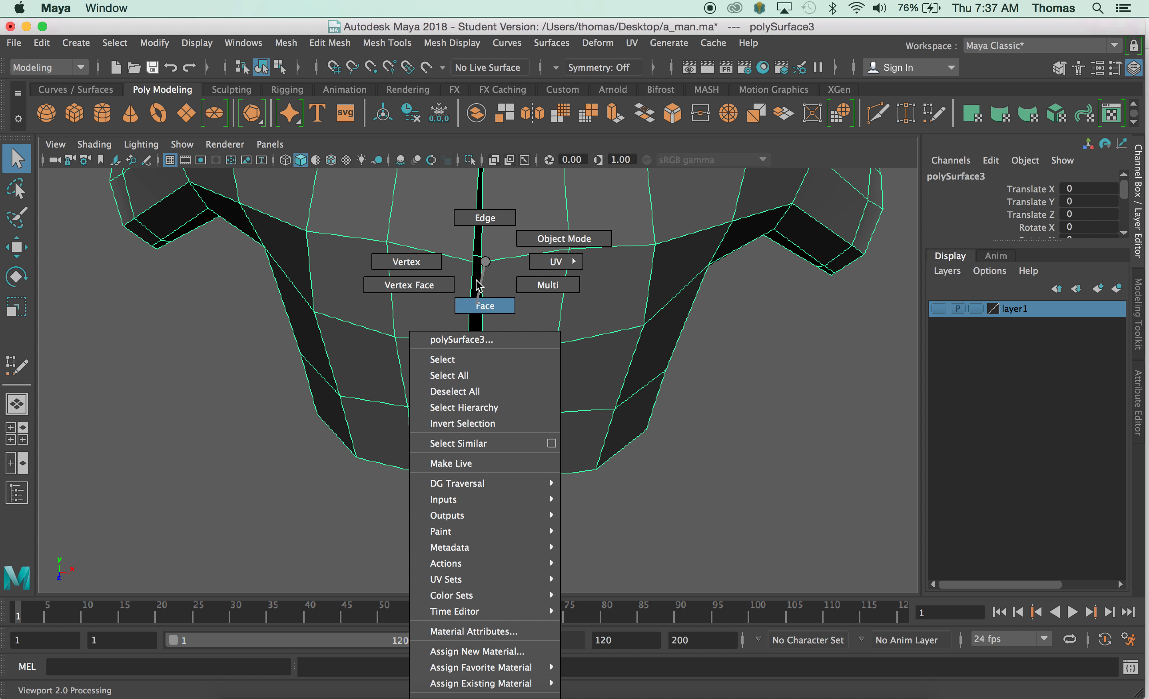
left_click(406, 262)
- Merge the two lowest vertices of the front centre seam using a merge threshold of 0.5
left_click_drag(465, 464, 494, 485)
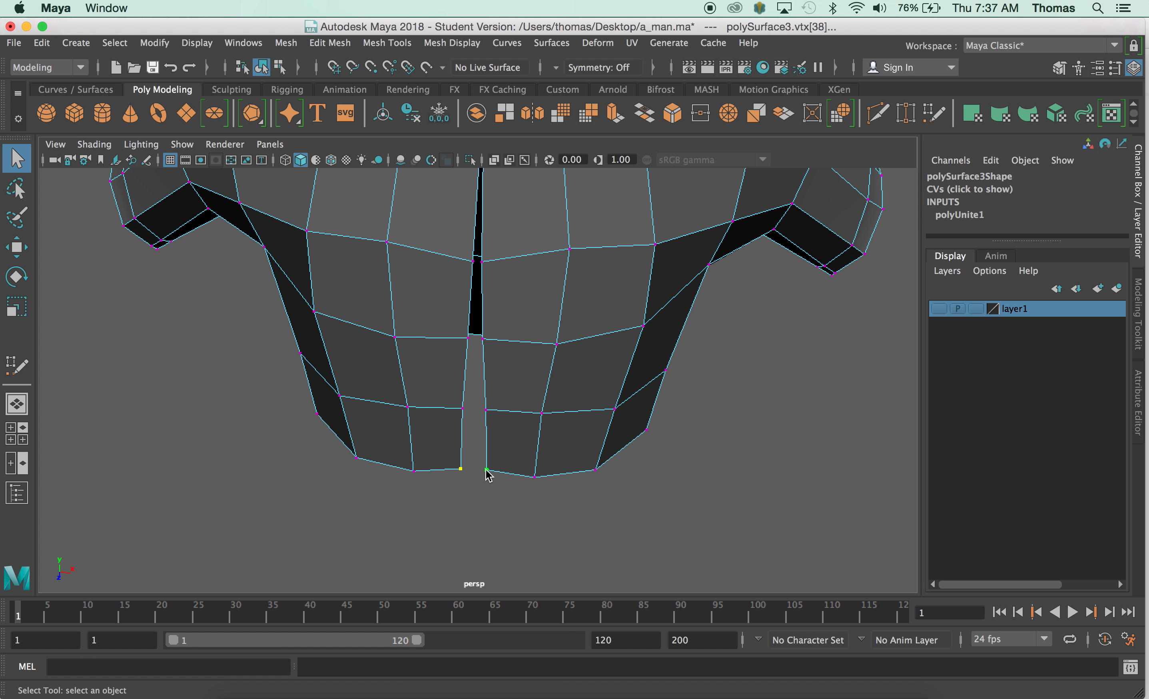
right_click(486, 469, "shift")
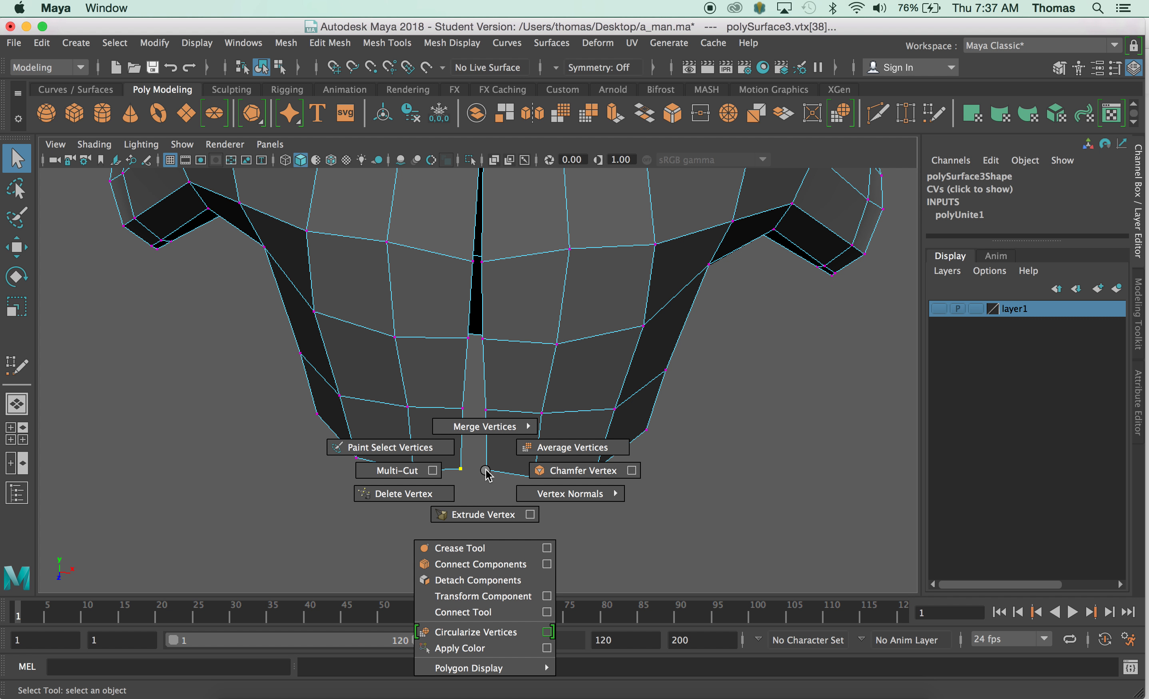
right_click_drag(486, 470, 625, 405, "shift")
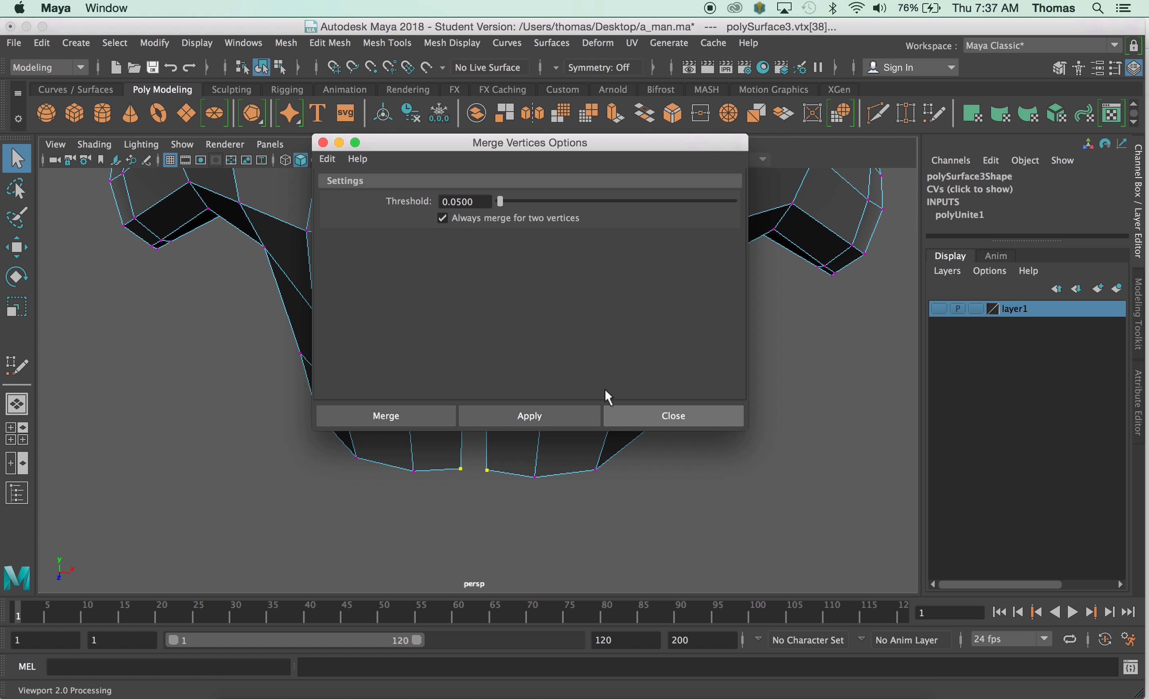
left_click(486, 202)
key("BackSpace")
key("BackSpace")
key("BackSpace")
key("BackSpace")
type("5")
left_click(395, 416)
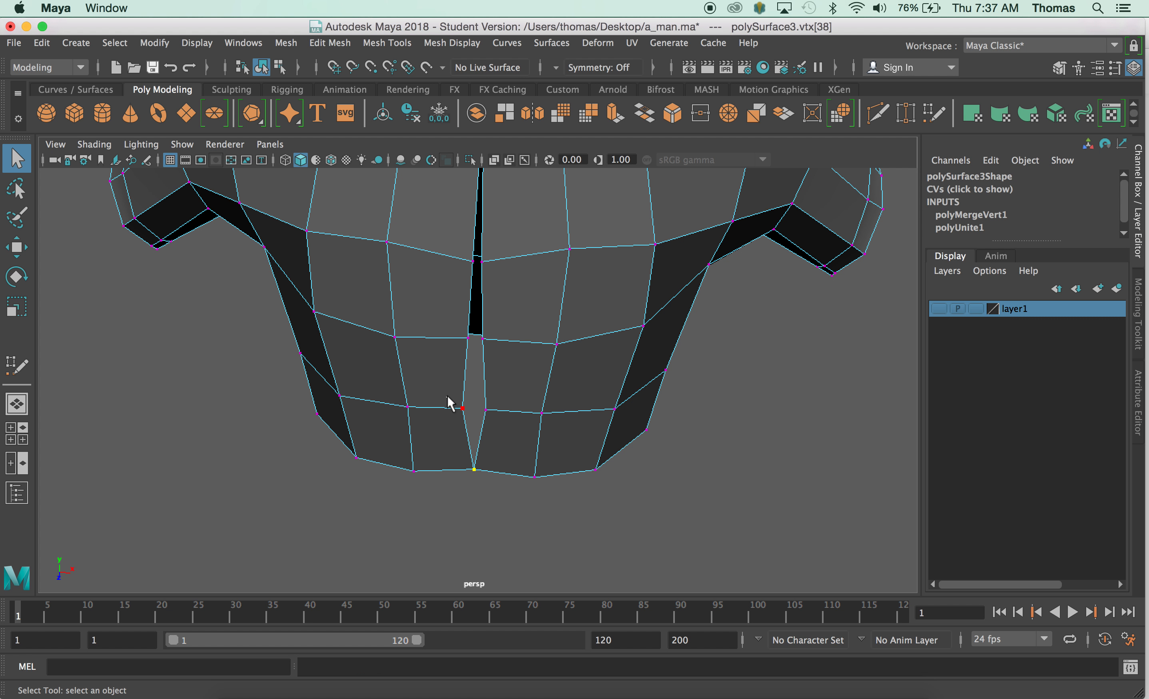
- Merge the remaining vertex pairs along the front centre seam up to the neck opening by repeating the merge
left_click_drag(447, 397, 493, 492)
key("g")
key("g")
key("g")
key("g")
key("g")
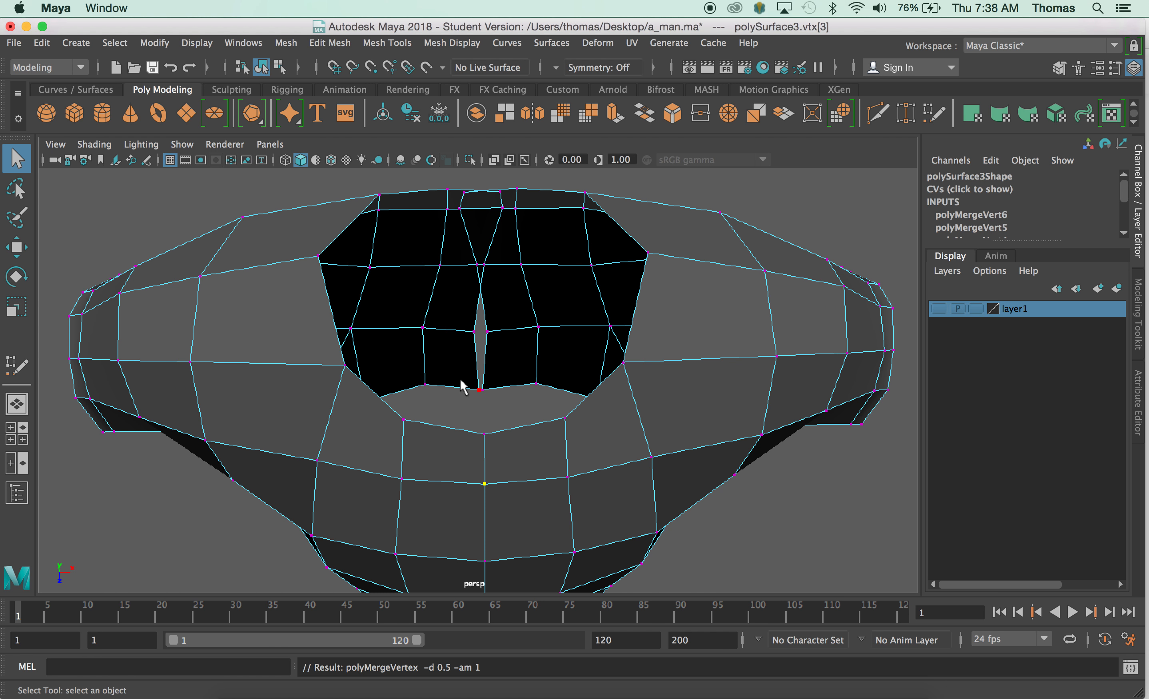
- Merge each vertex pair along the back centre seam, from the lower edge up to the neck opening
left_click_drag(459, 379, 497, 405)
key("g")
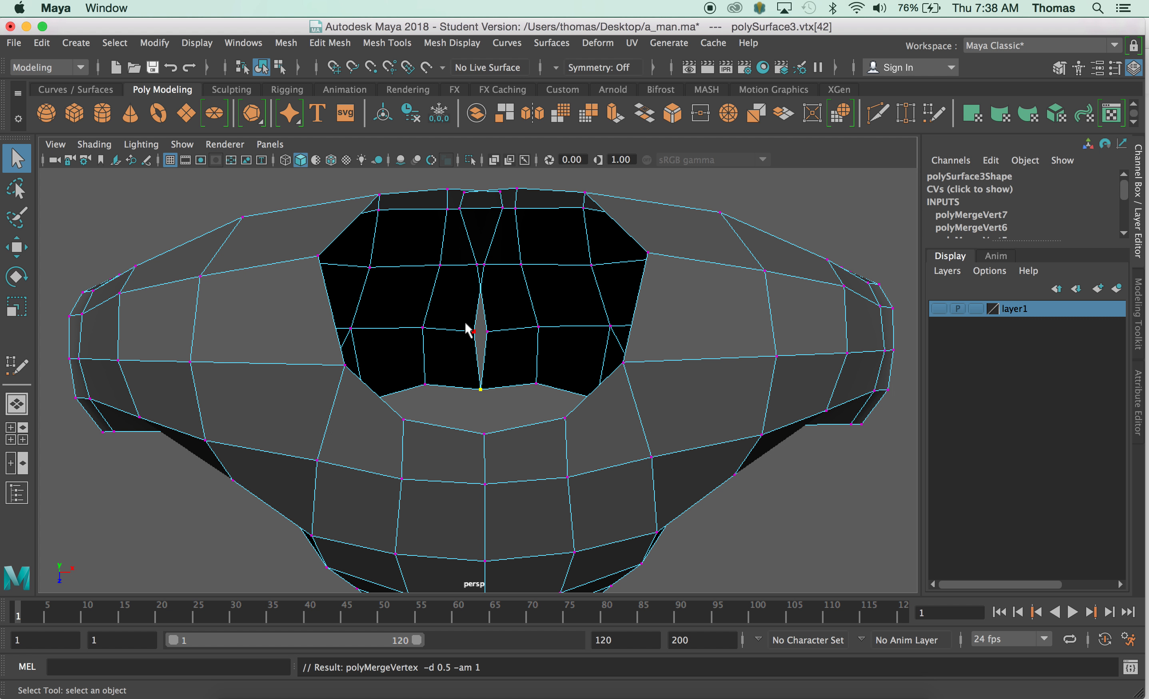
left_click_drag(465, 323, 503, 340)
key("g")
left_click_drag(464, 241, 499, 270)
key("g")
mouse_move(451, 196)
left_mouse_down()
mouse_move(509, 227)
mouse_move(468, 212)
left_mouse_up()
key("g")
middle_click_drag(477, 216, 478, 222, "alt")
left_click_drag(478, 221, 449, 334, "alt")
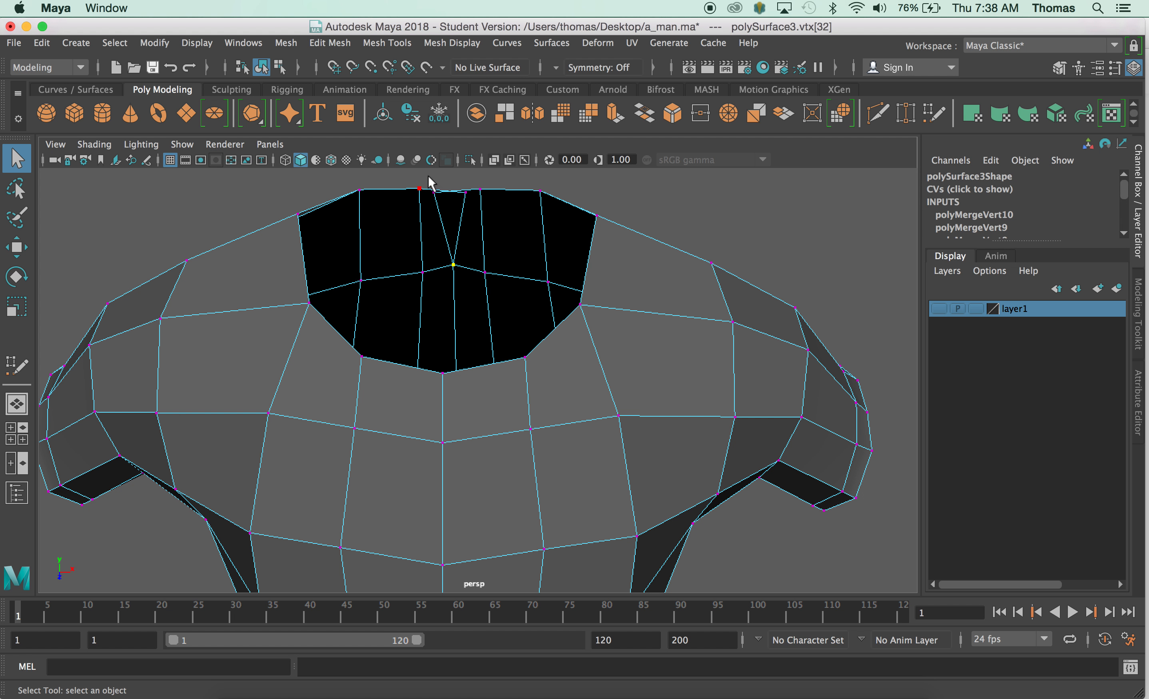
left_click_drag(466, 205, 470, 206)
key("g")
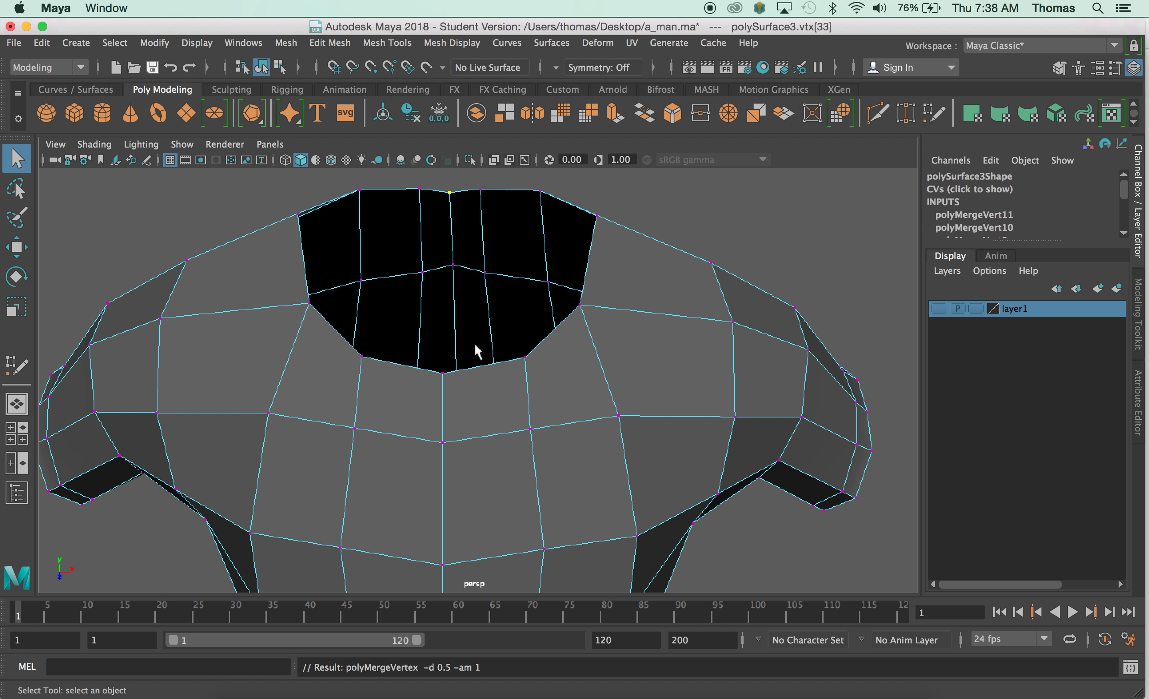
- Return to object mode and try inserting an edge loop across the chest and shoulders just below the front neckline, then undo it
right_click_drag(479, 259, 559, 236)
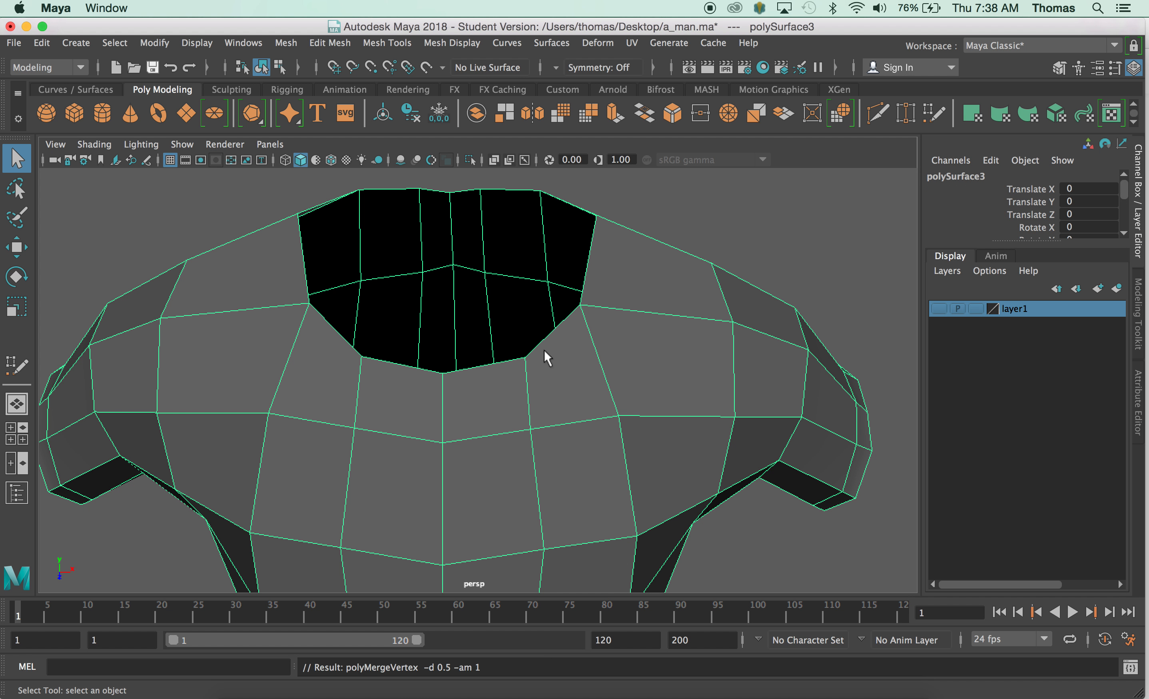
right_click_drag(524, 330, 457, 355, "shift")
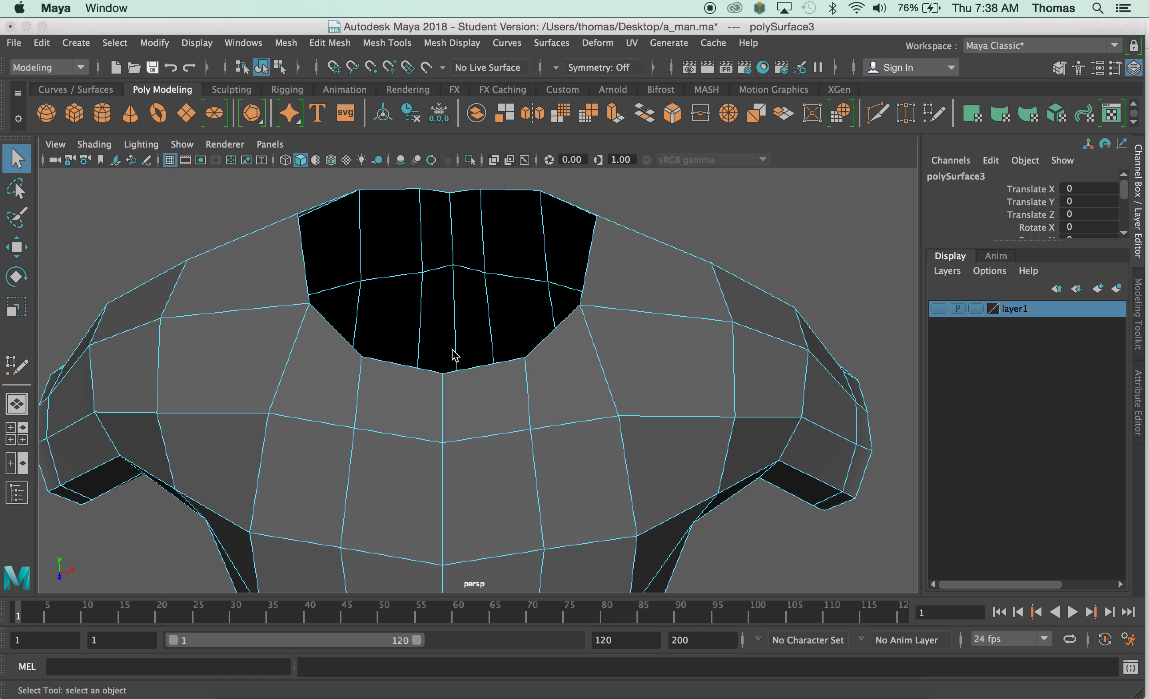
left_click_drag(359, 374, 362, 376)
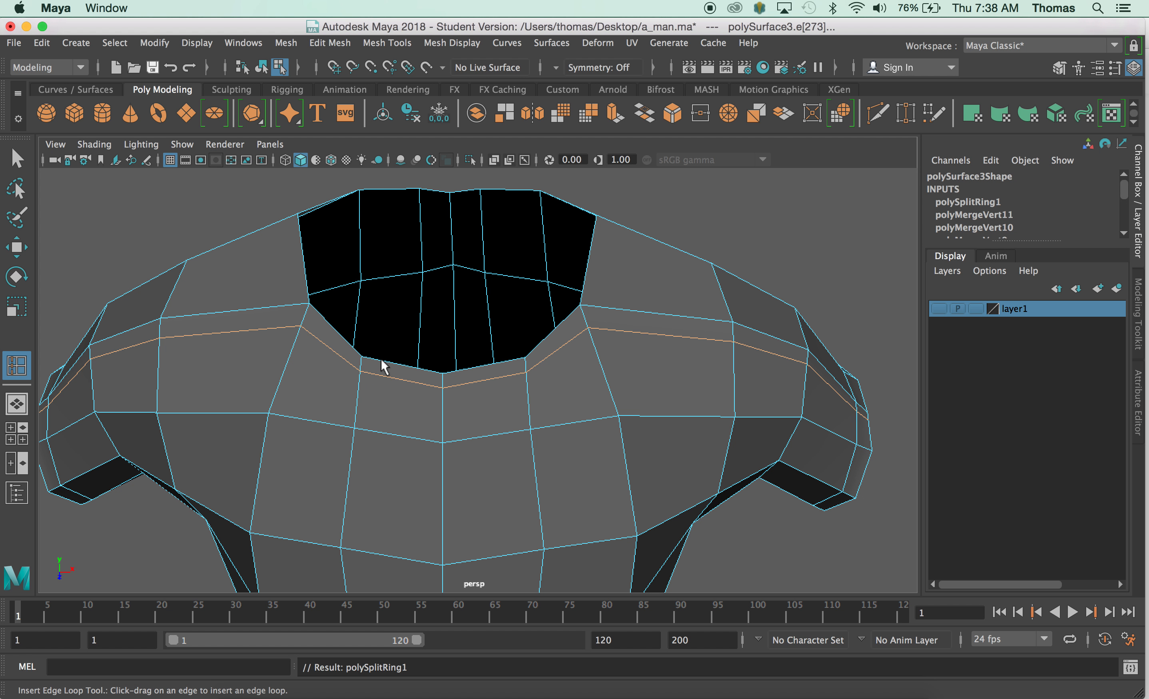
key("ctrl+z")
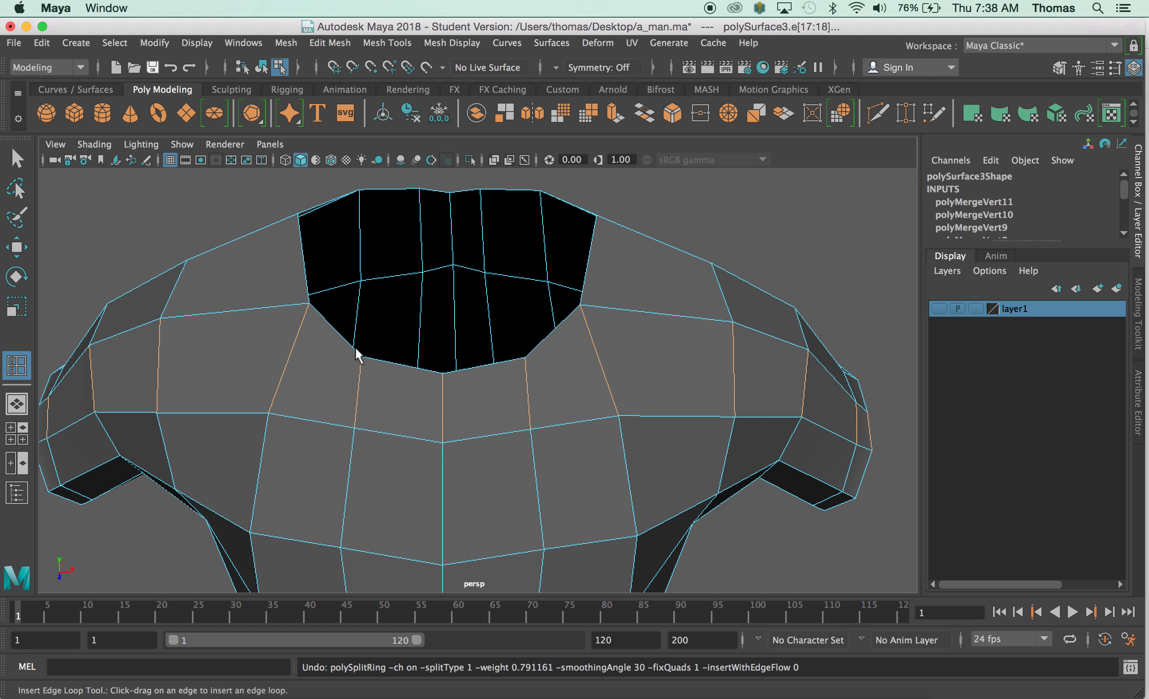
- Extrude the border edge loop of the neck opening slightly inward and upward to form a narrow collar rim
key("q")
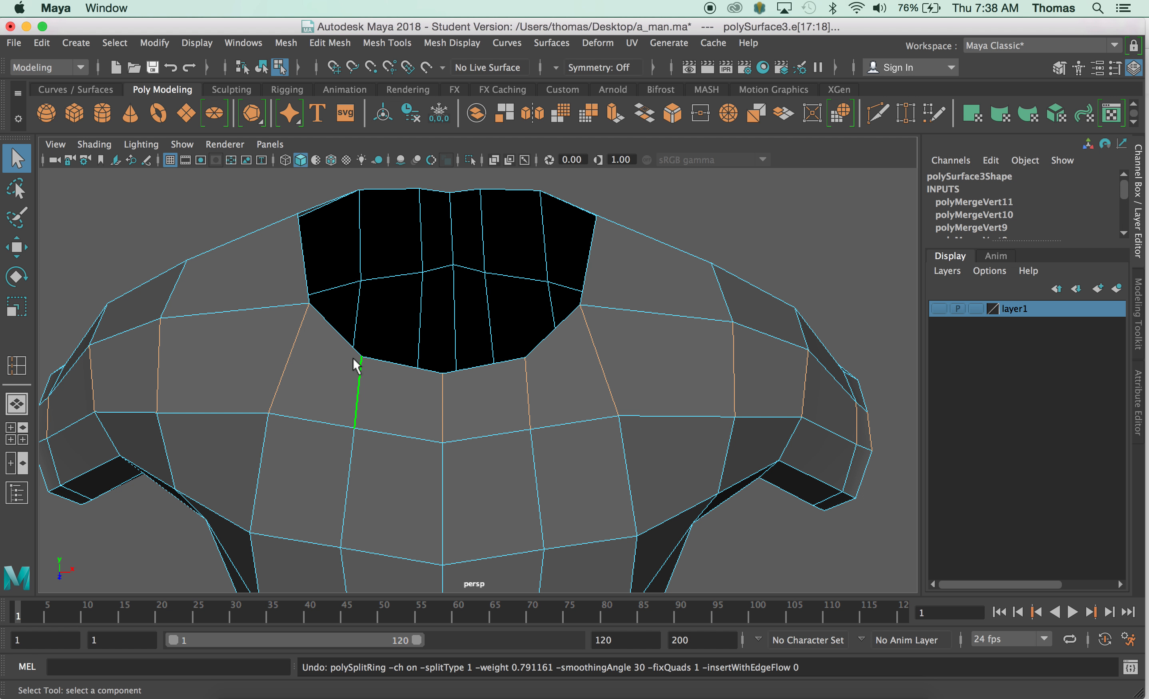
right_click_drag(353, 357, 352, 222)
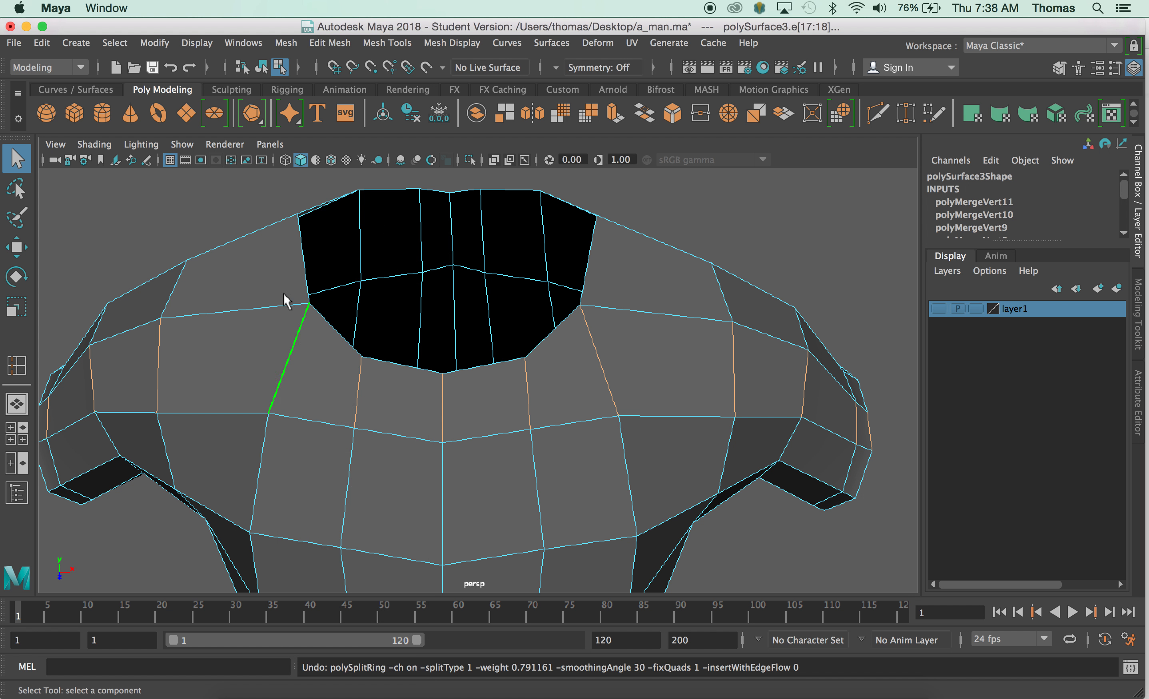
left_click(390, 362)
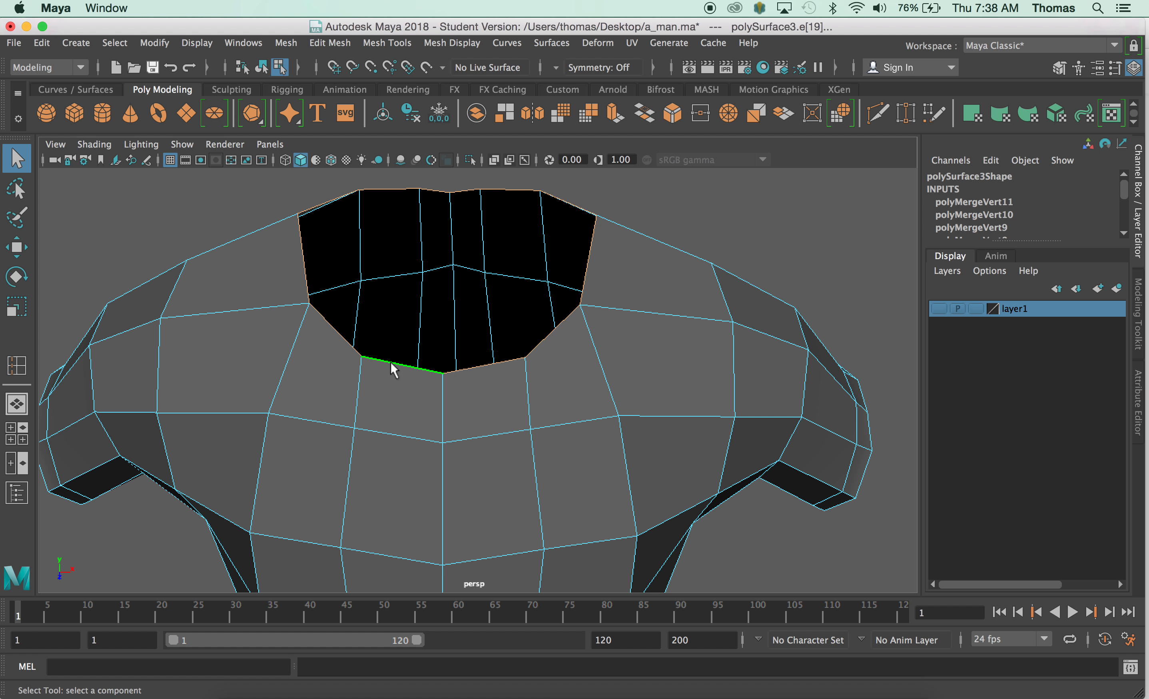
right_click(390, 361)
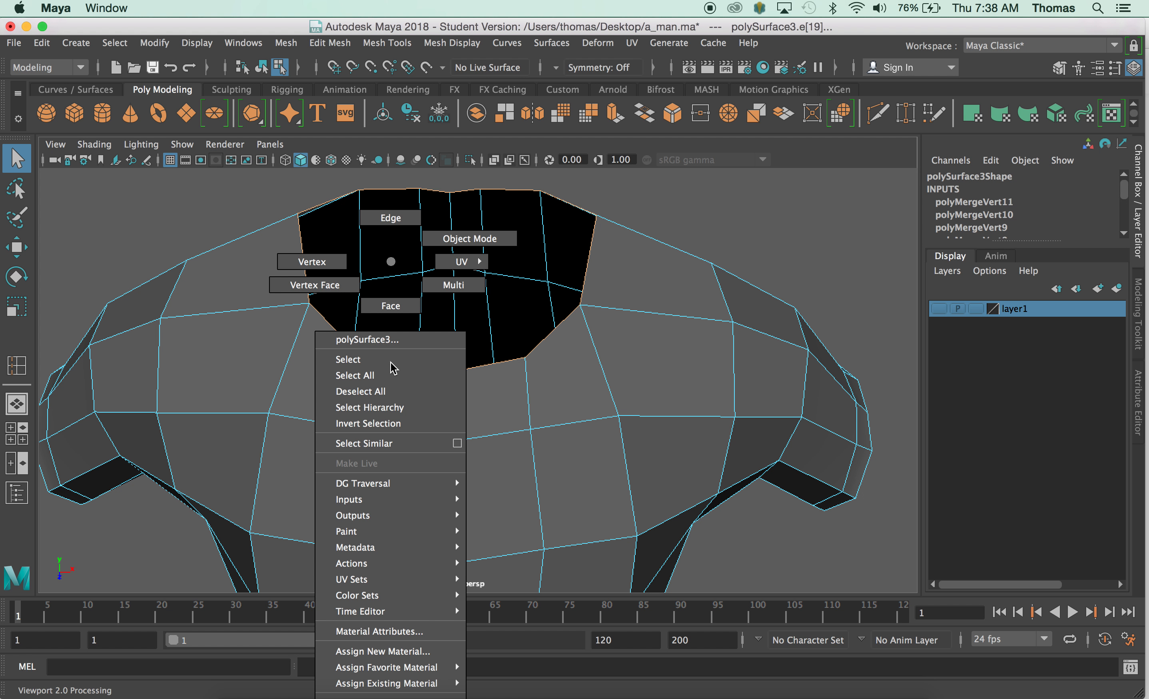
left_click(390, 362)
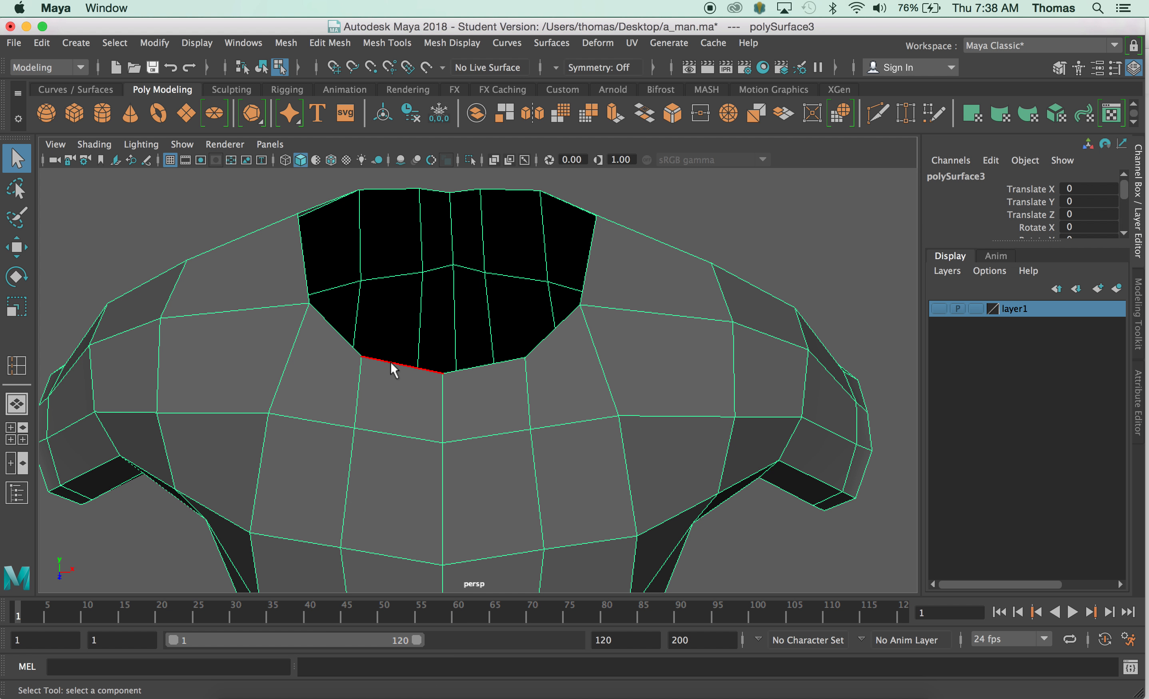
double_click(390, 362)
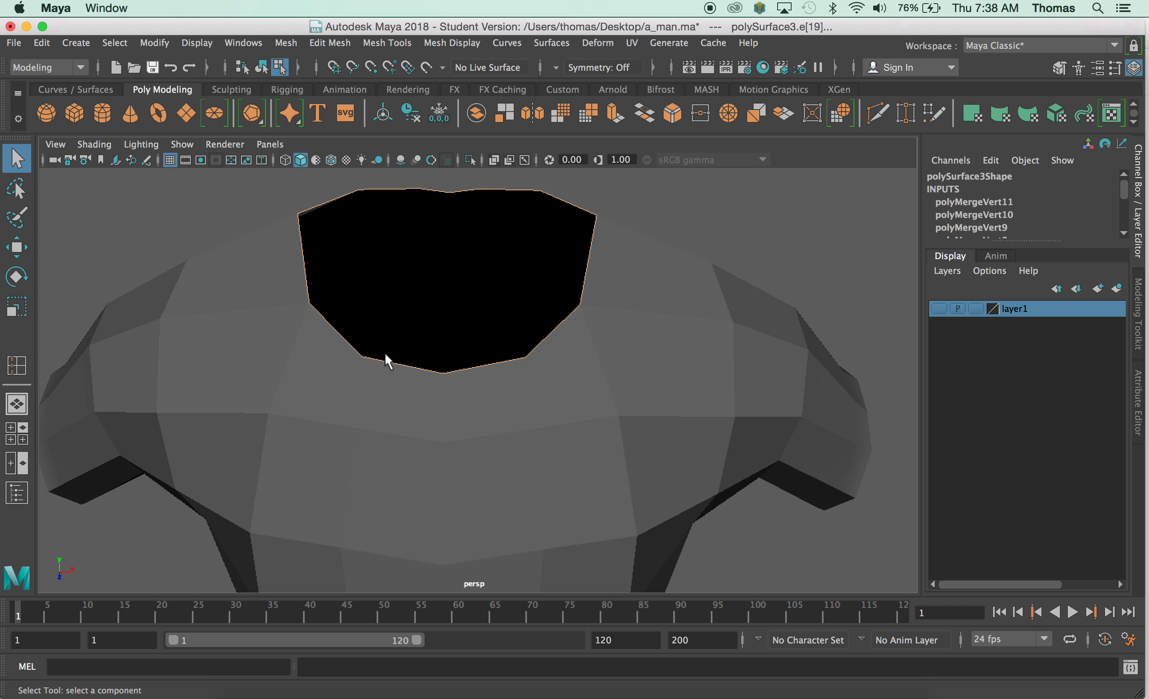
right_click(385, 361, "shift")
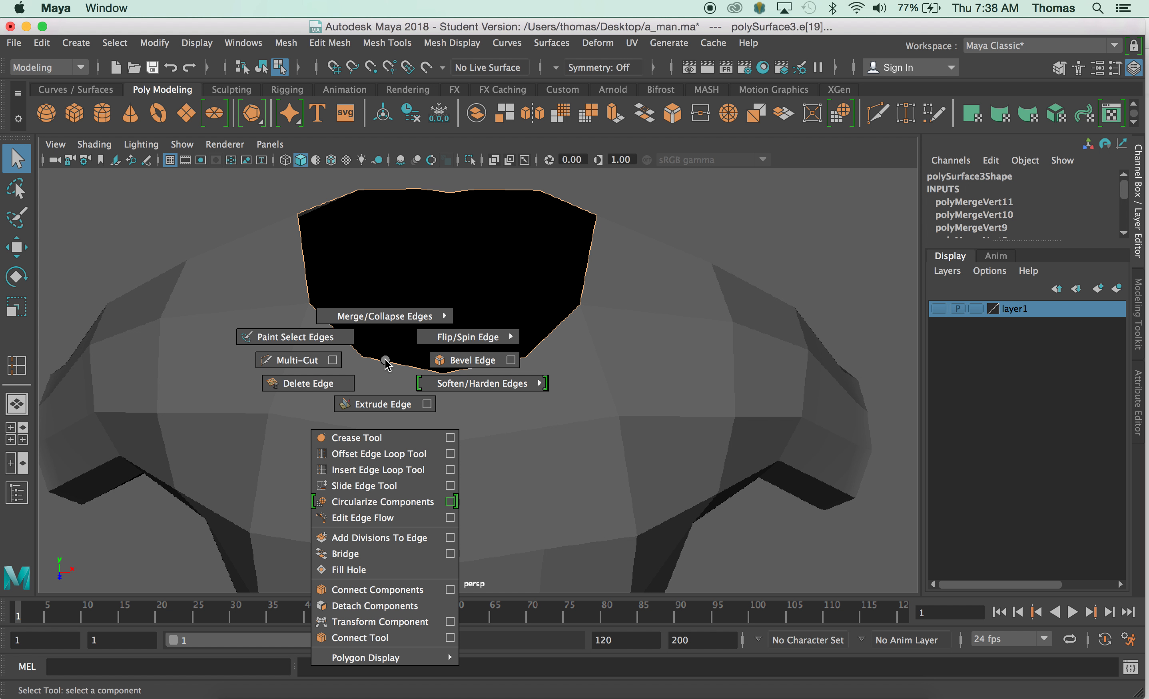
left_click(381, 404)
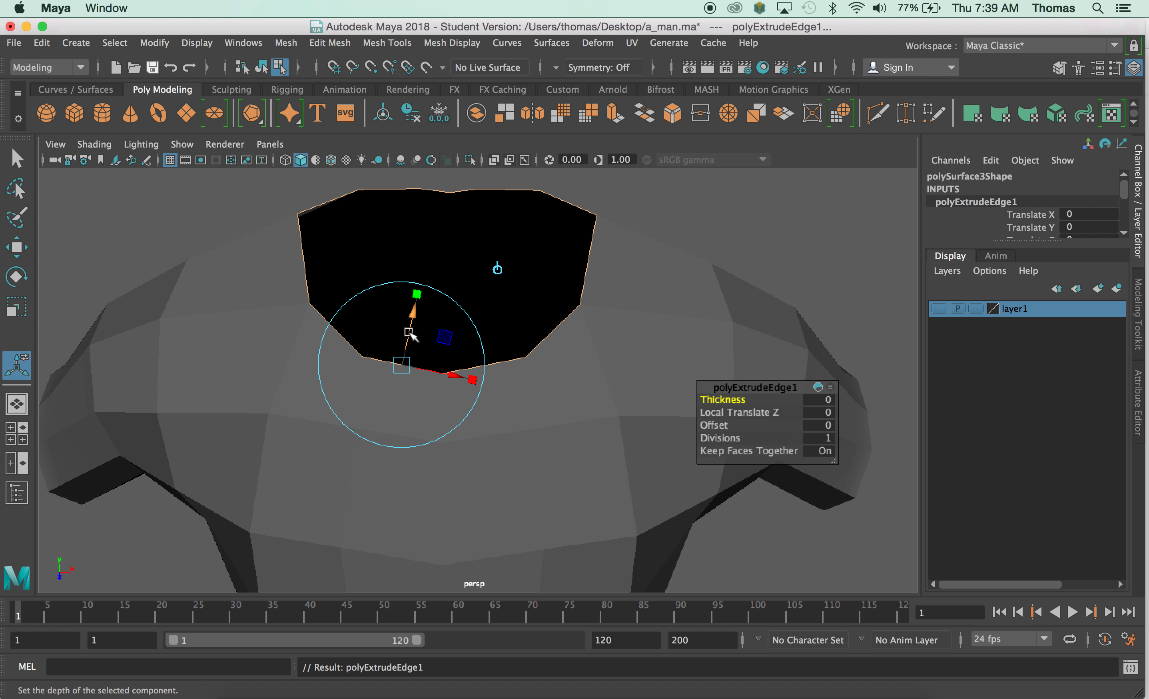
left_click_drag(404, 365, 416, 318)
key("4")
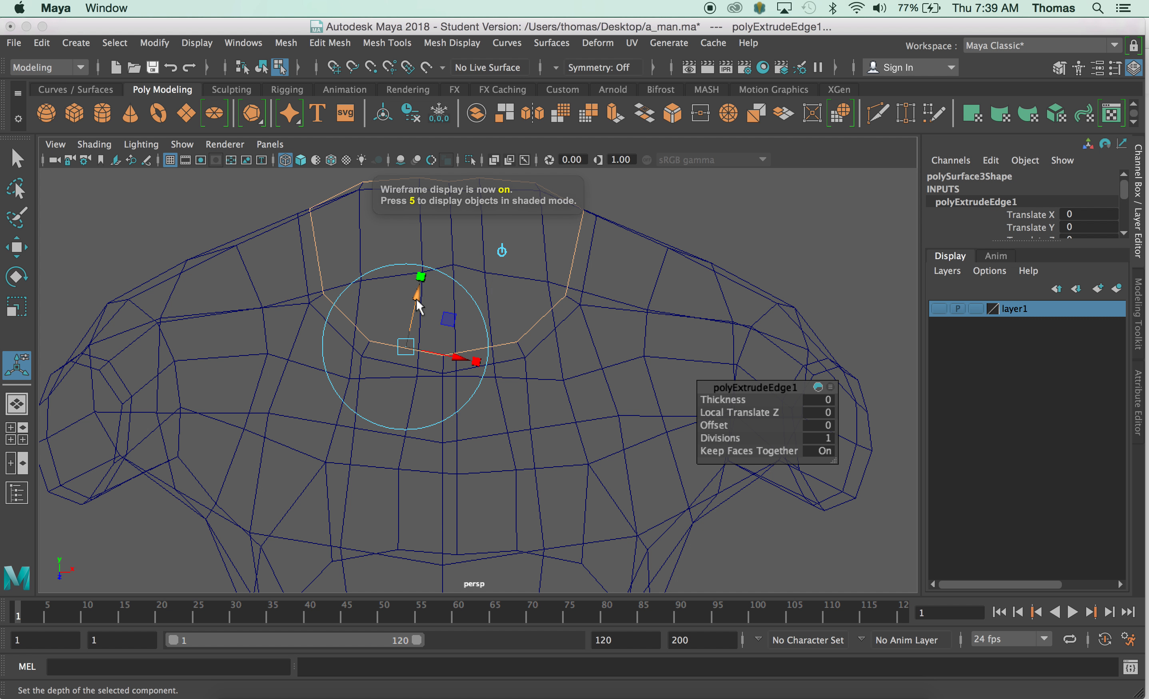
left_click_drag(417, 302, 416, 301)
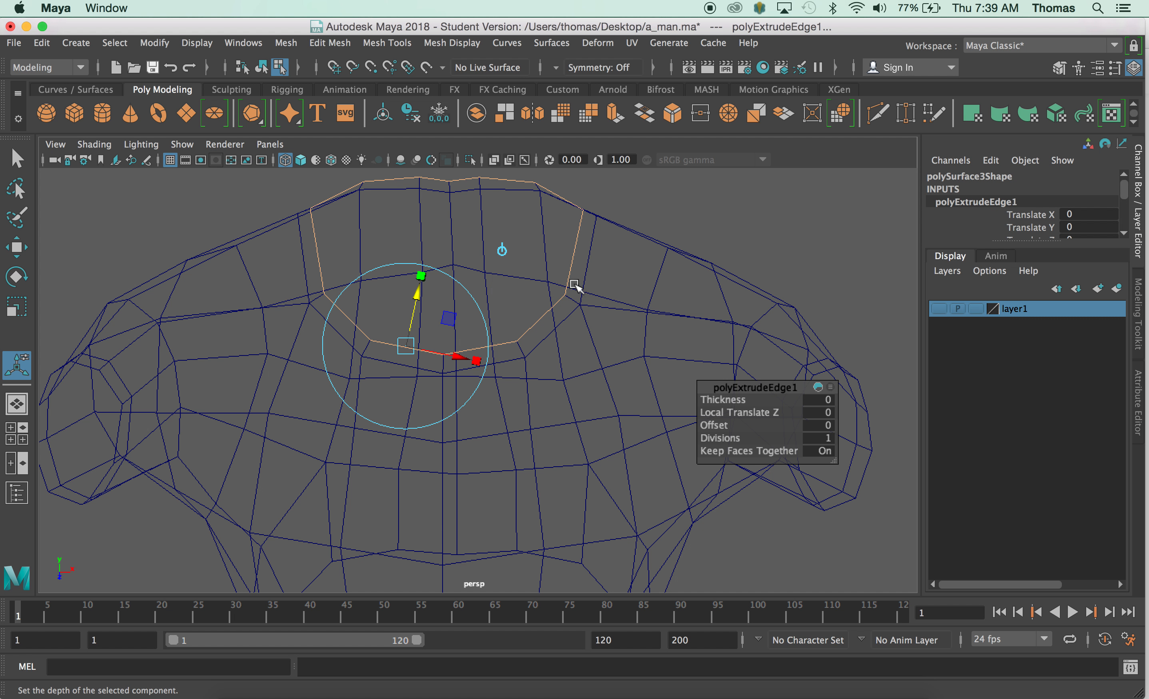
right_click_drag(597, 340, 585, 231, "alt")
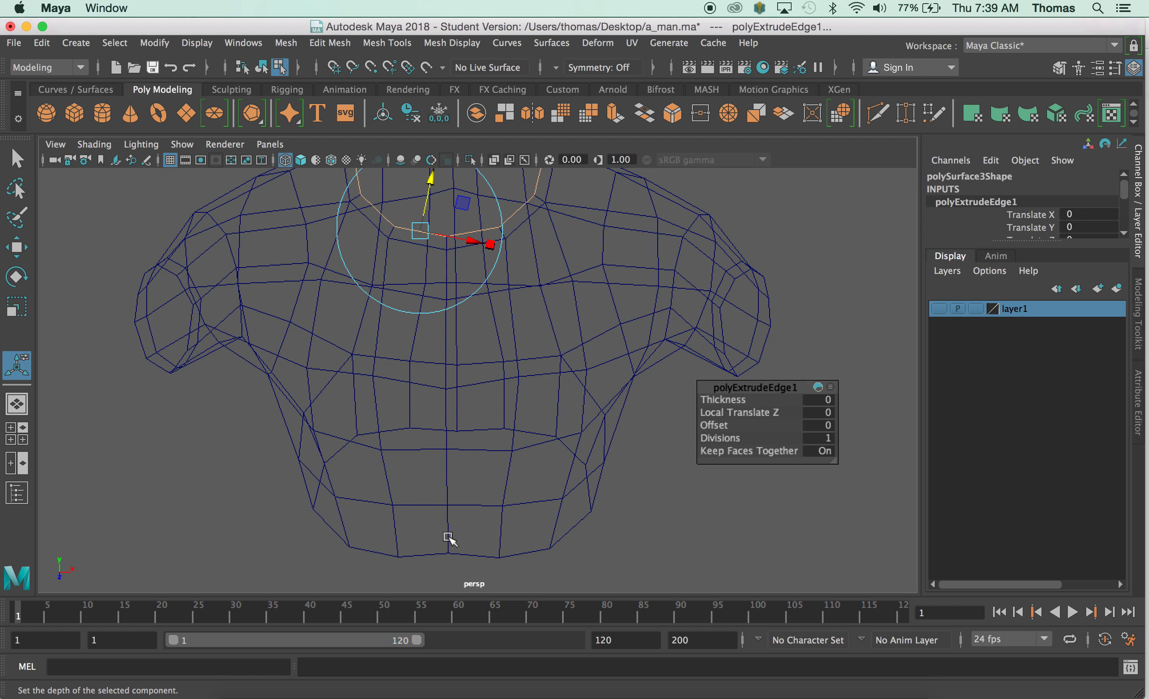
left_click(449, 543)
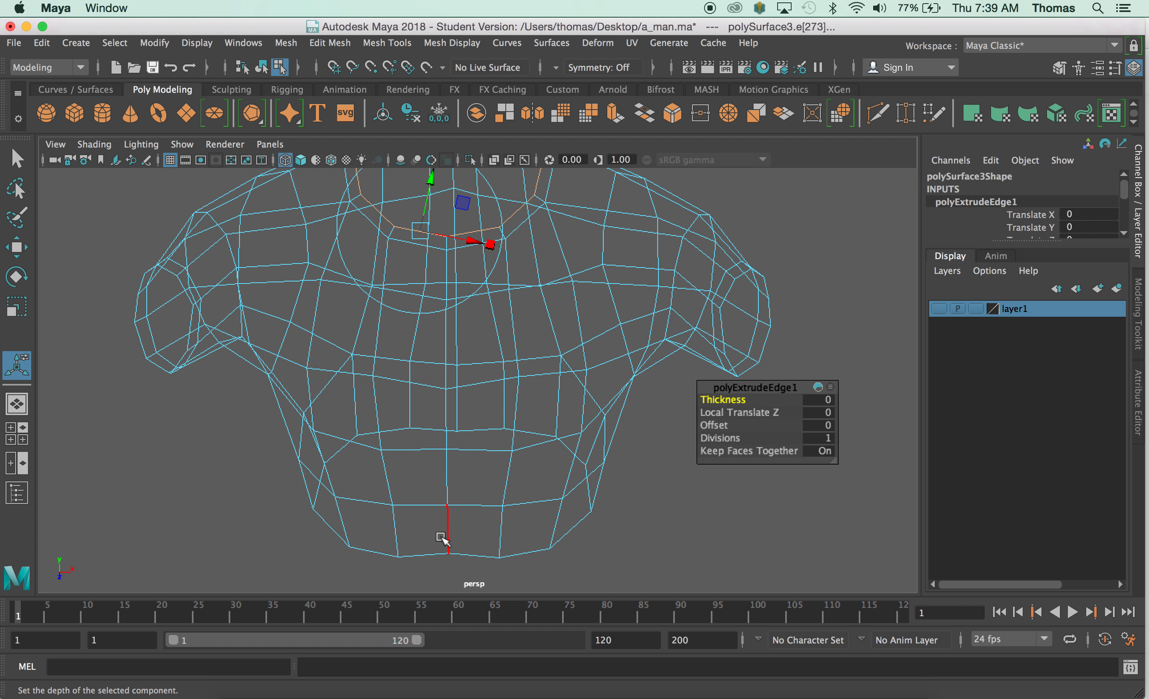
right_click_drag(450, 542, 537, 235)
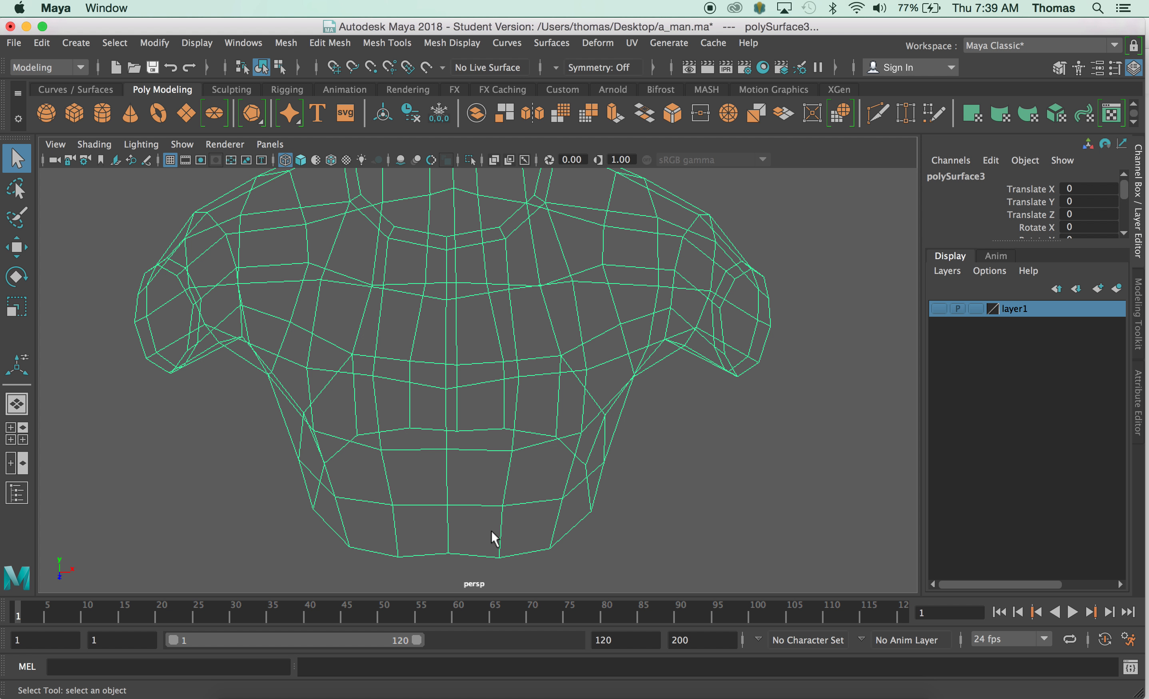
right_click_drag(492, 531, 498, 264)
right_click_drag(503, 369, 504, 221)
double_click(478, 546)
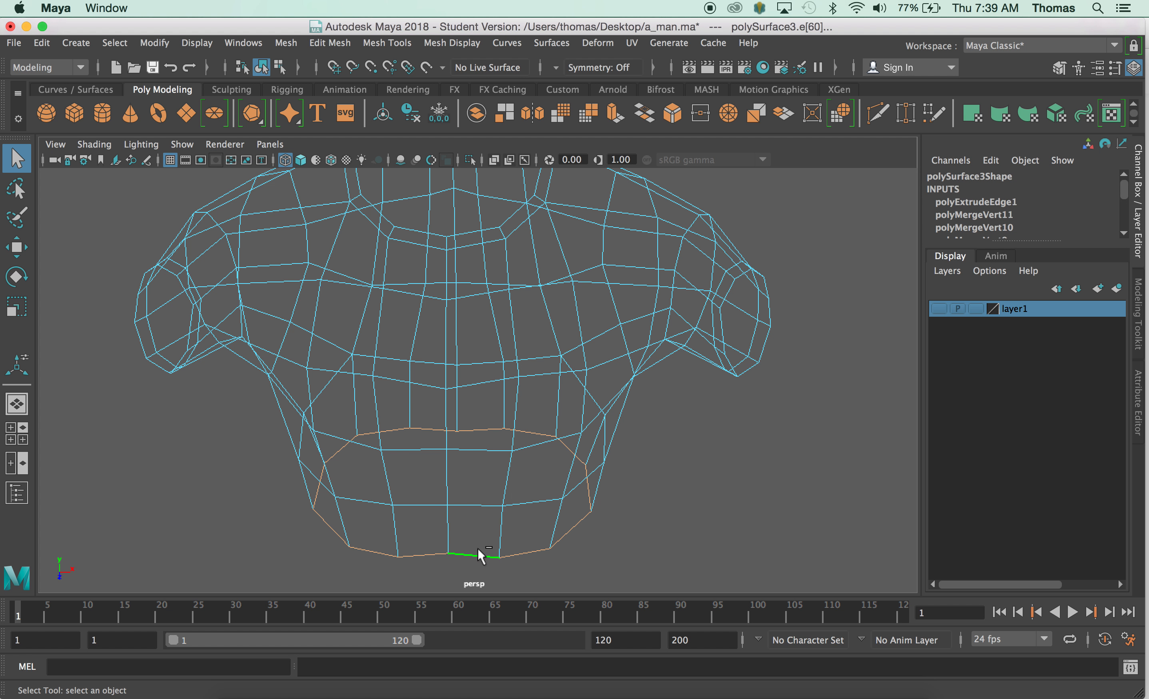
right_click_drag(478, 548, 479, 405, "shift")
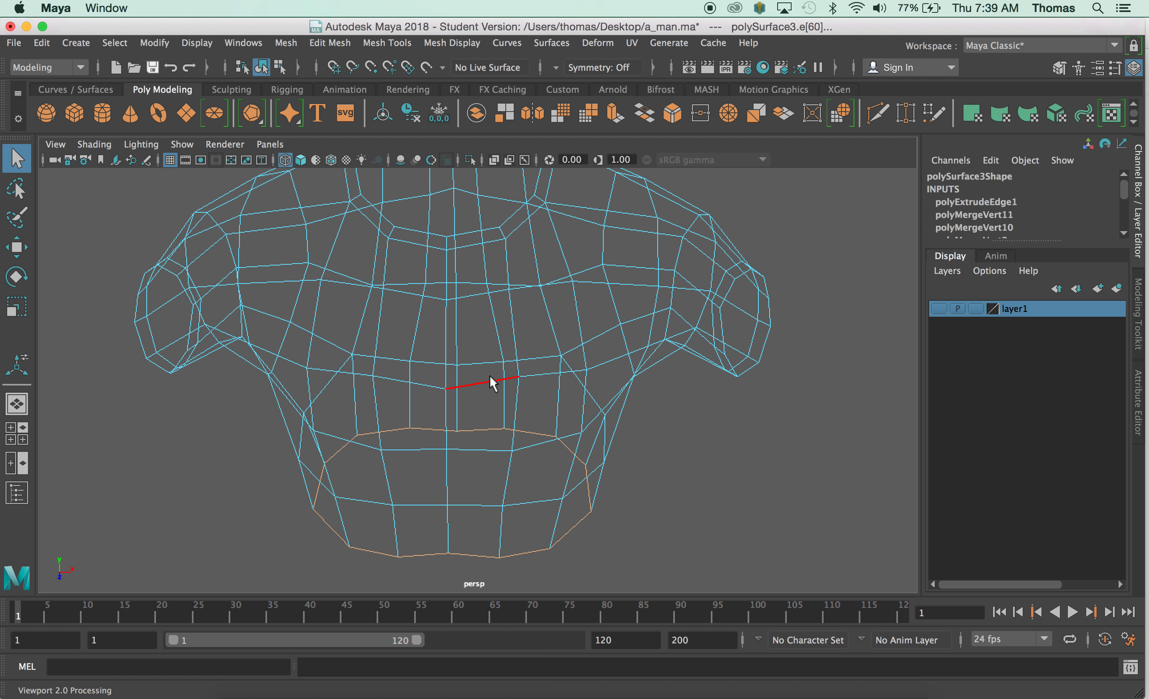
- Return to object mode and insert an edge loop around the torso just above its lower edge
right_click(490, 376)
left_click(608, 239)
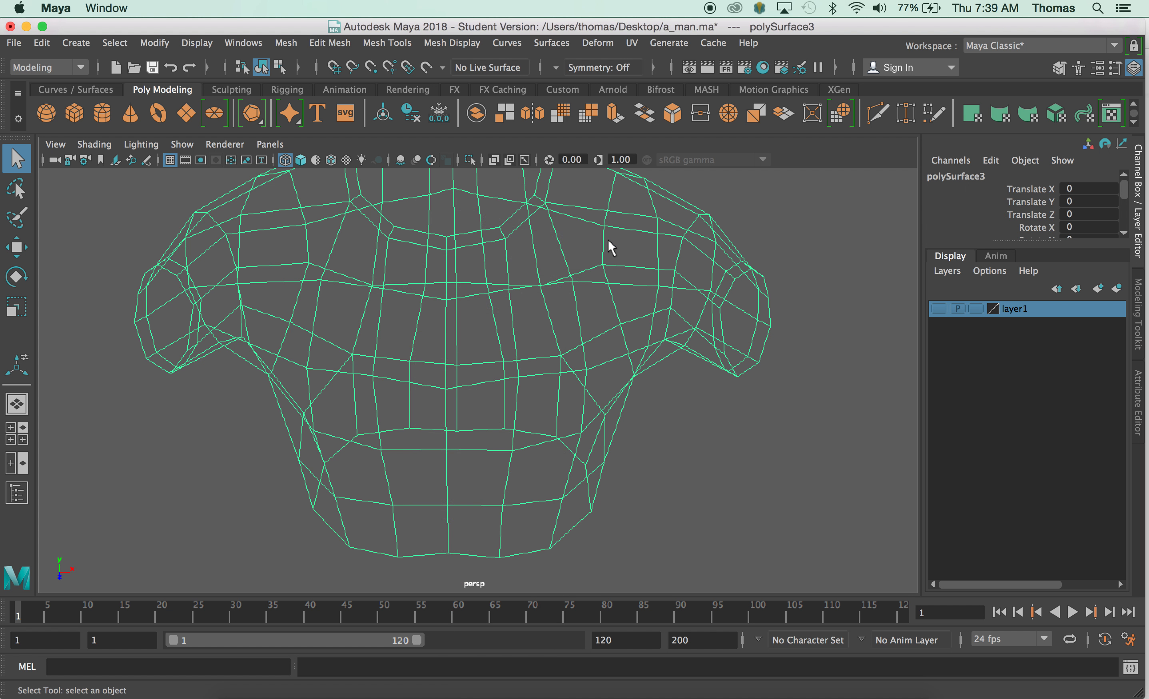
left_click_drag(614, 249, 615, 251)
left_click_drag(532, 278, 567, 315)
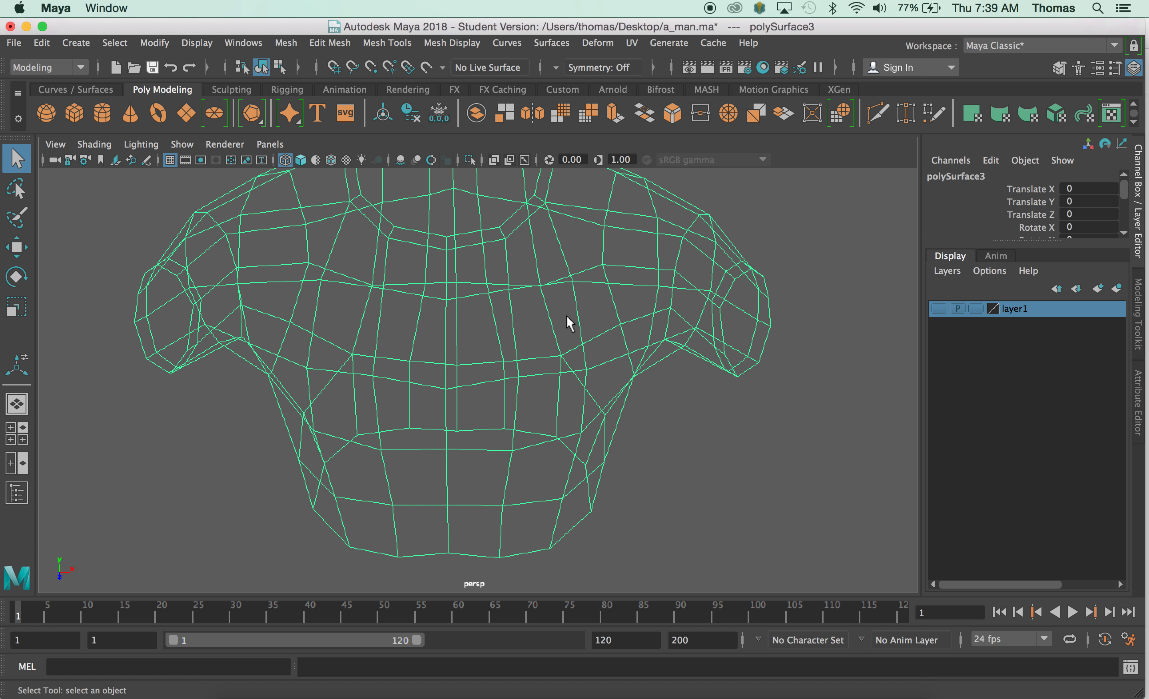
right_click(525, 347, "shift")
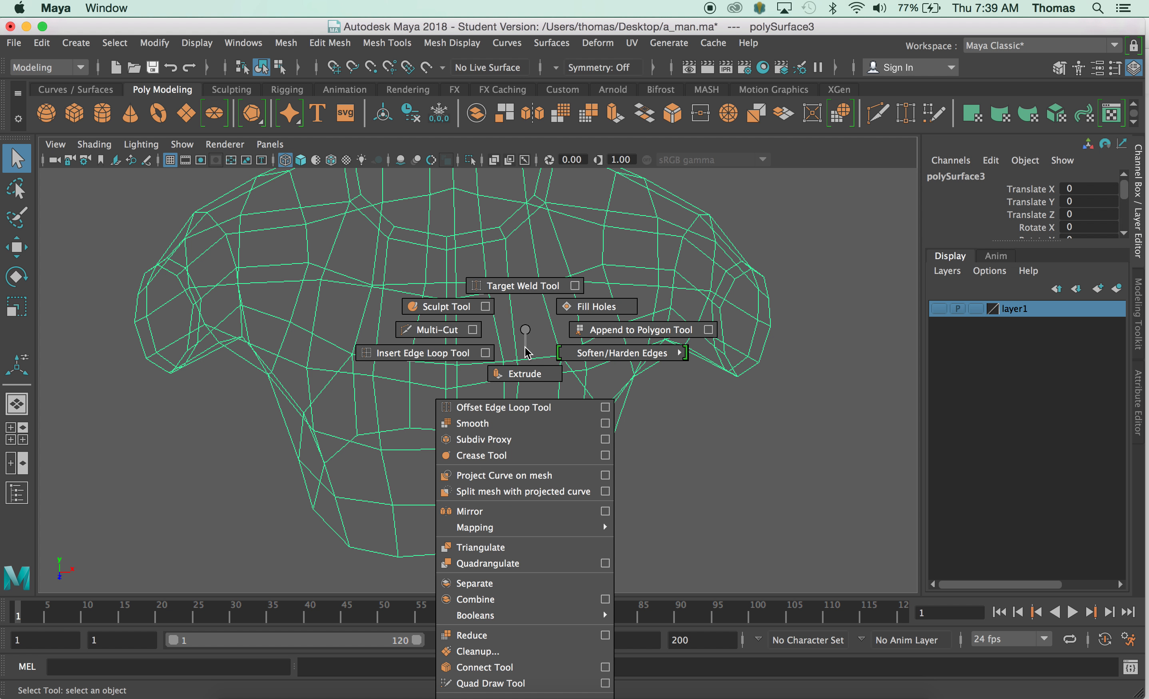
left_click(464, 352)
left_click_drag(401, 542, 398, 548)
key("q")
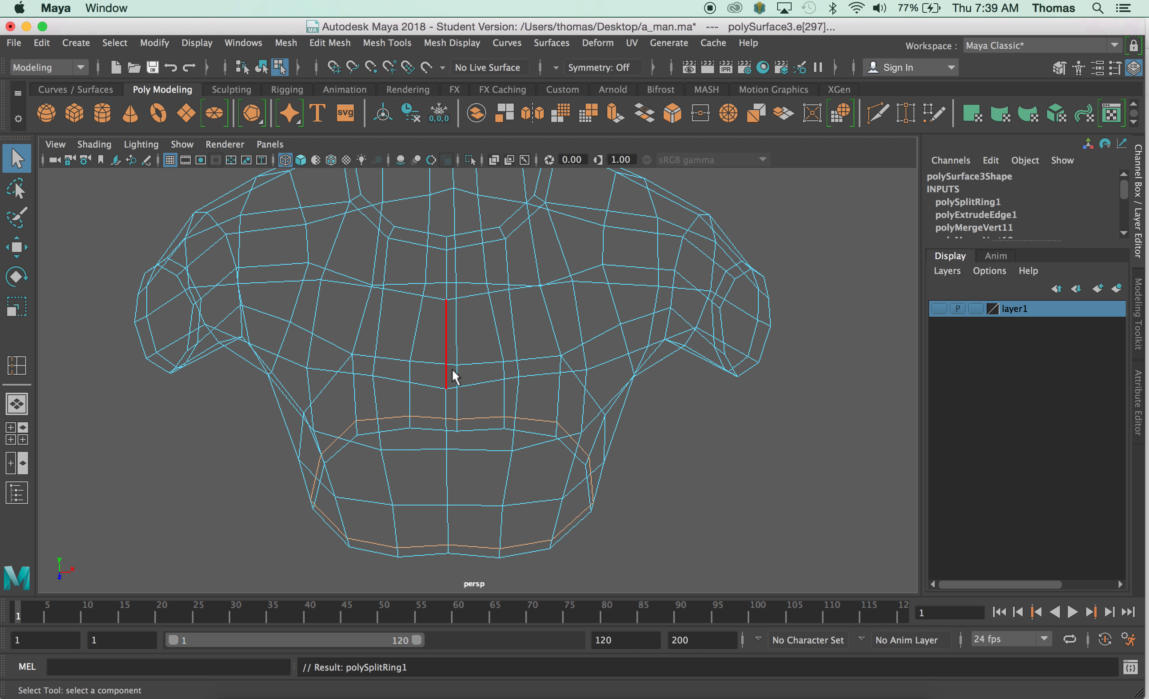
right_click_drag(455, 377, 557, 239)
left_click(204, 404)
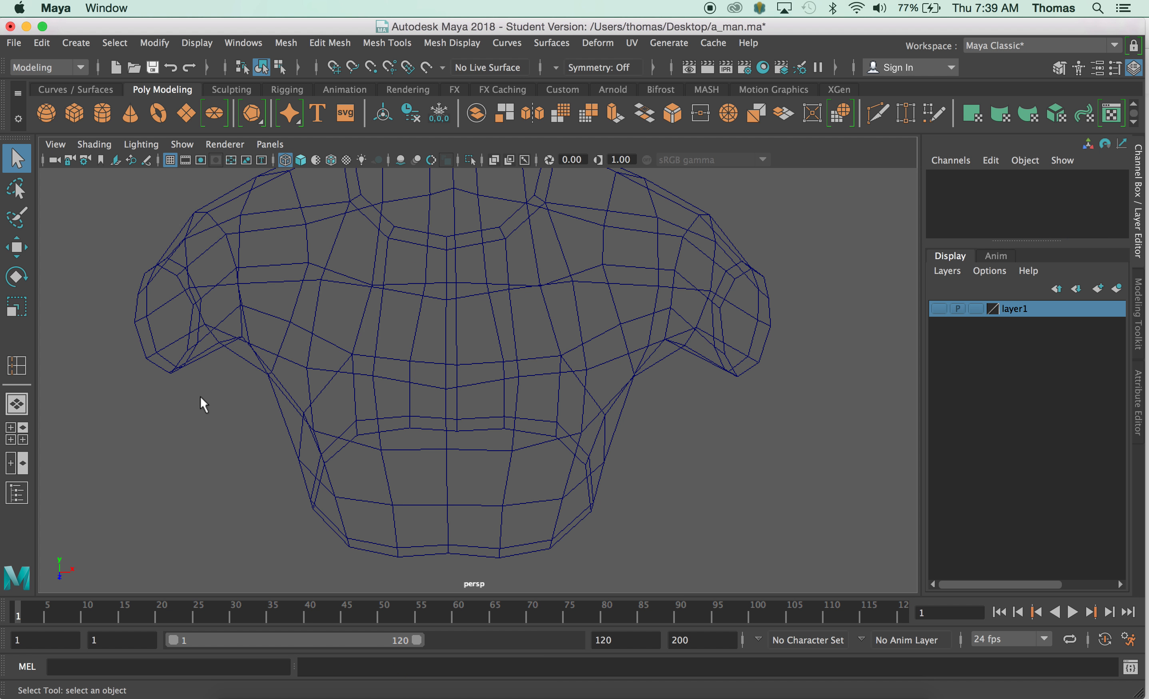
- Compare wireframe and shaded display, preview the torso mesh smoothed, and return it to unsmoothed shaded display
key("5")
key("4")
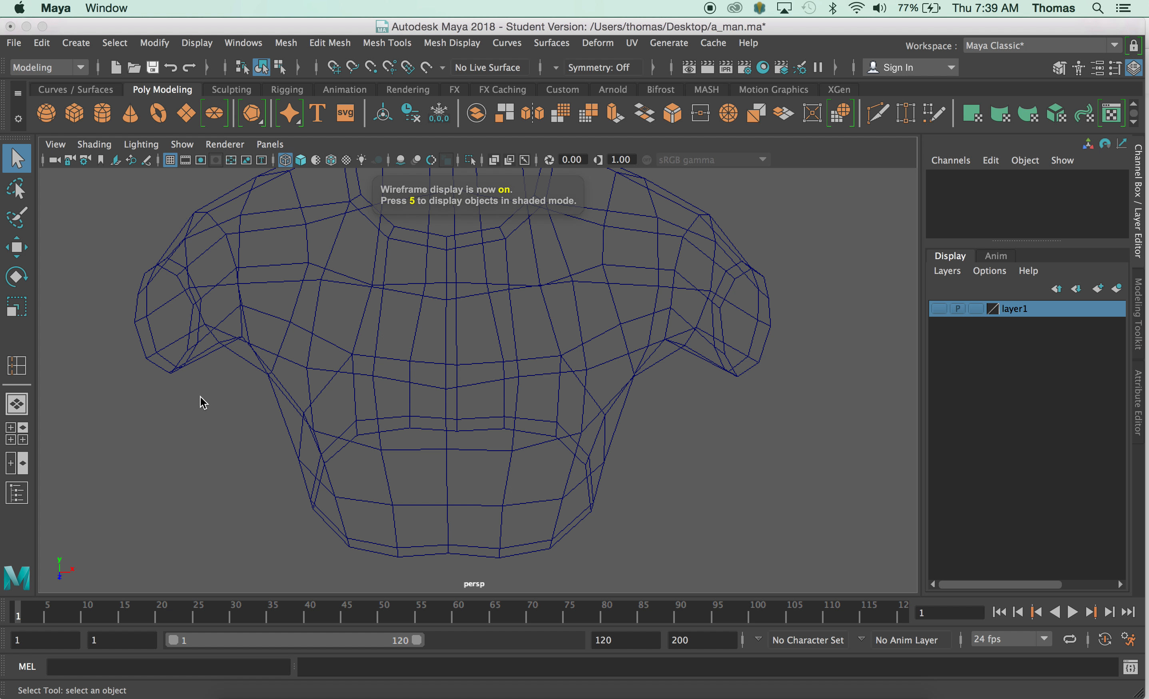
key("5")
right_click_drag(509, 499, 424, 451, "alt")
left_click_drag(425, 451, 425, 436, "alt")
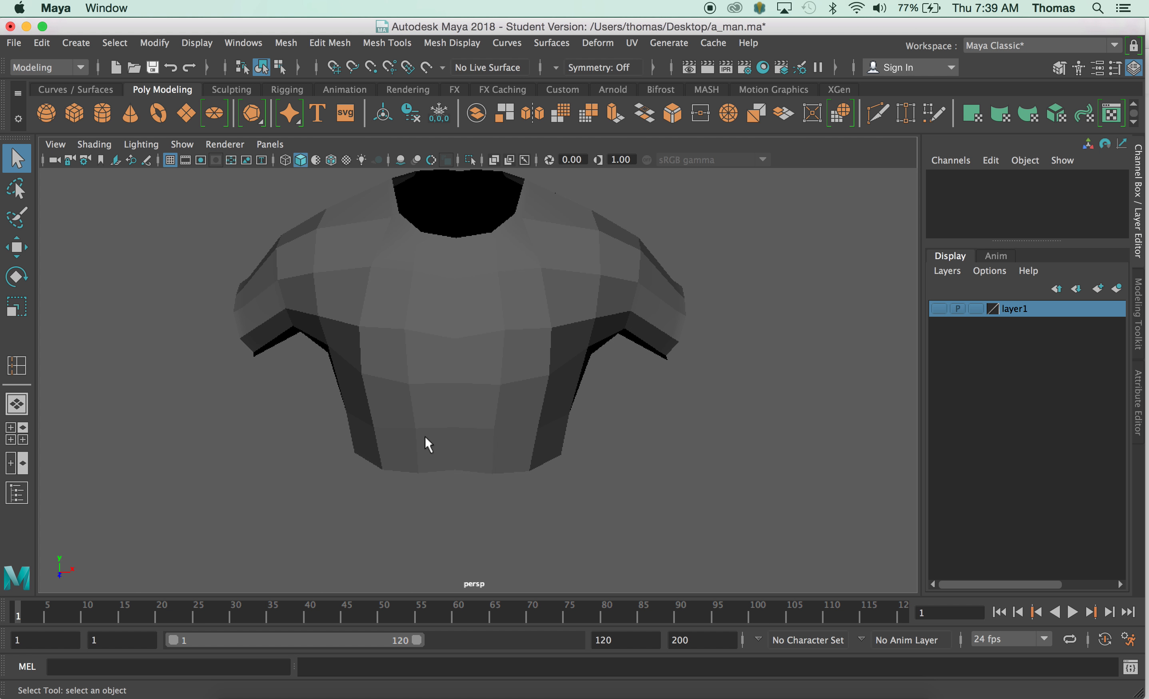
left_click(445, 399)
key("3")
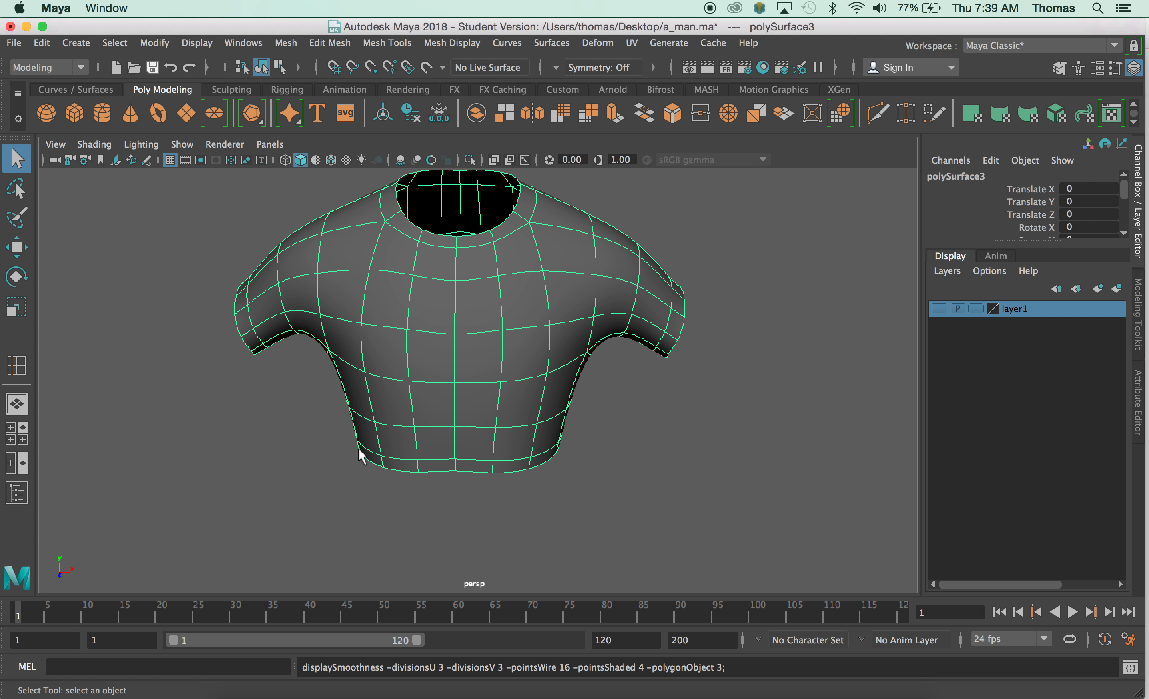
left_click(333, 462)
left_click(424, 409)
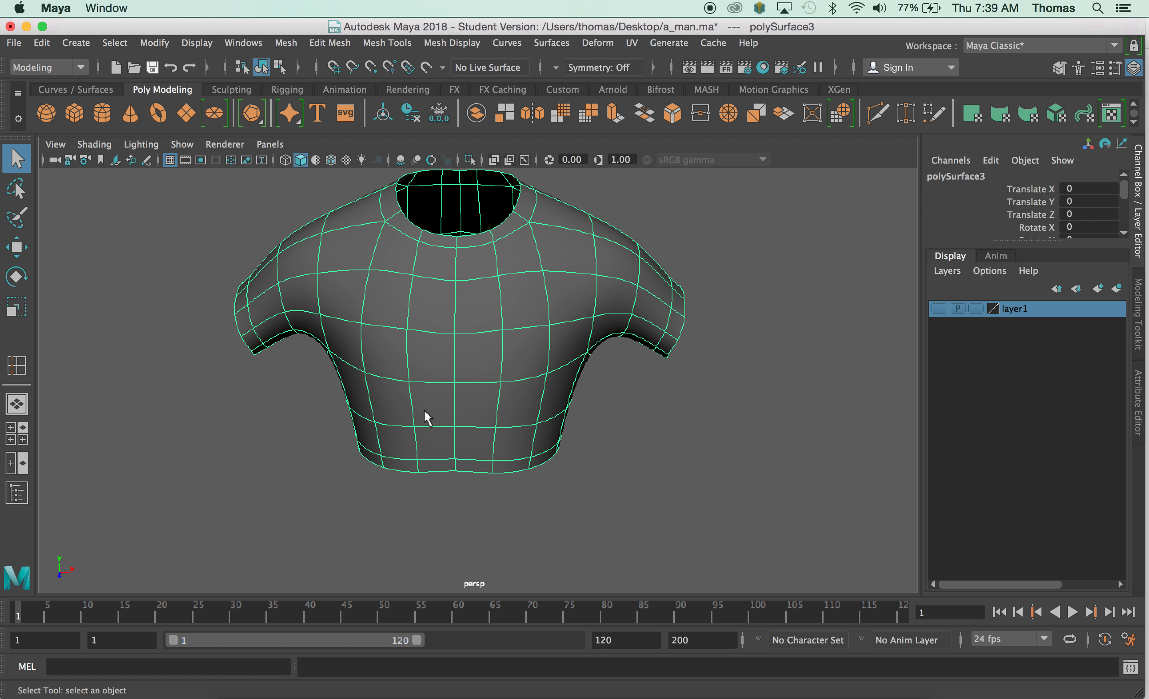
key("1")
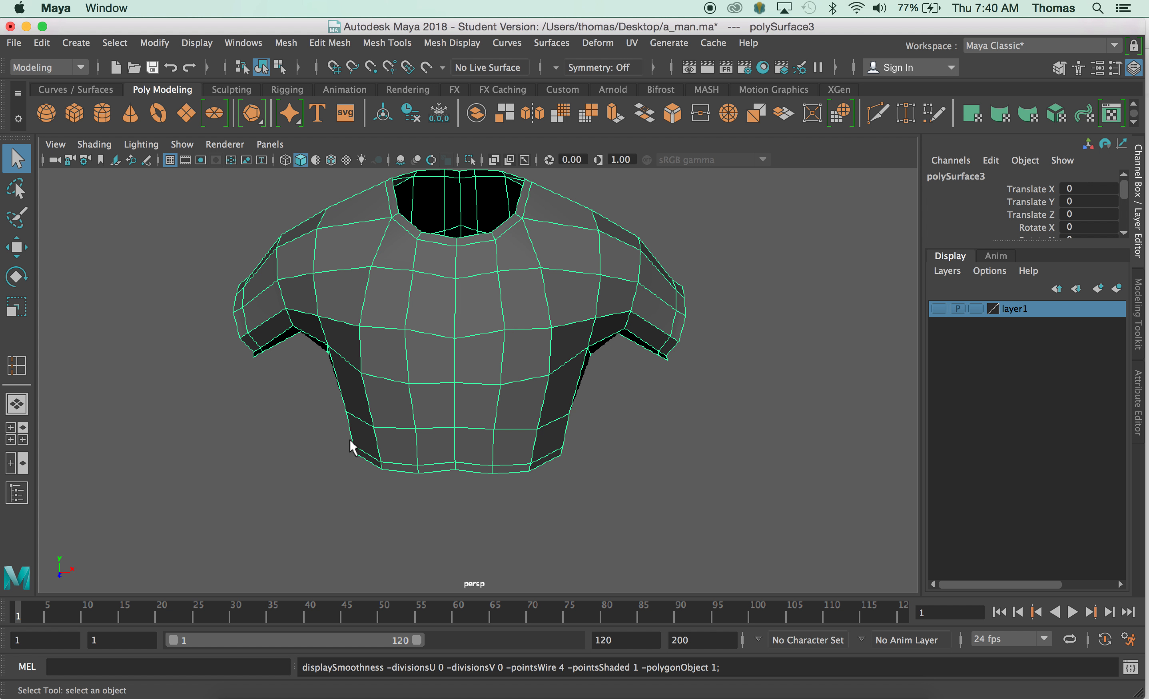
- Scale the whole torso mesh up slightly and uniformly, and save the scene, accepting the student version notice
key("r")
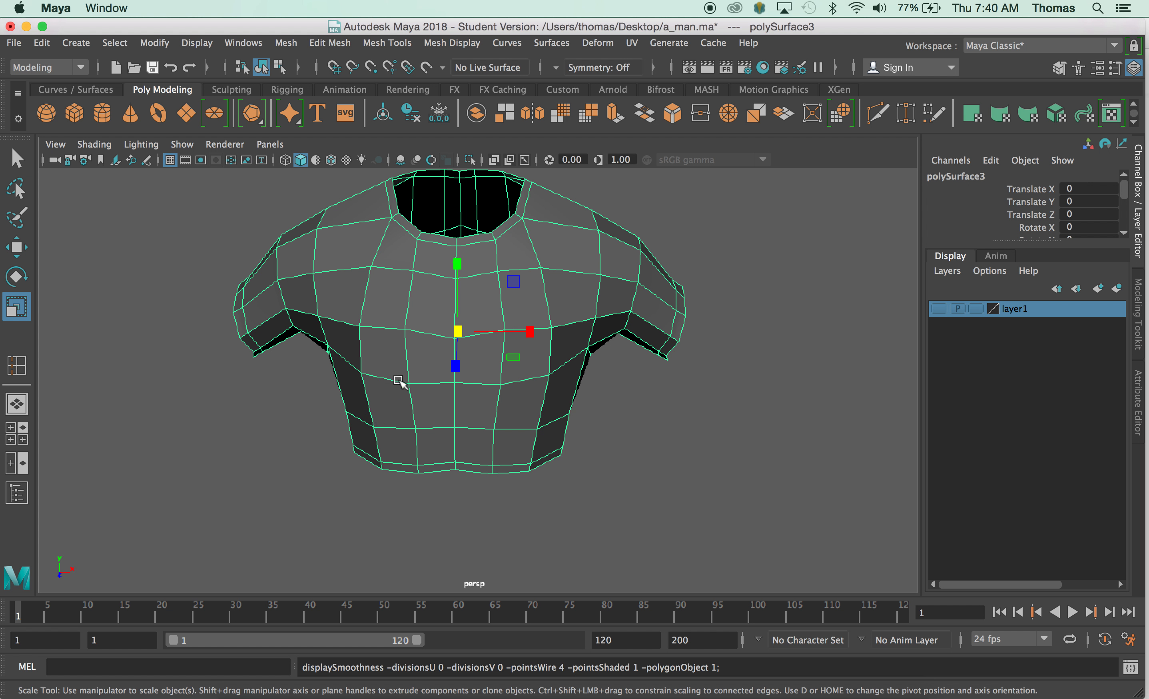
left_click_drag(458, 333, 466, 337)
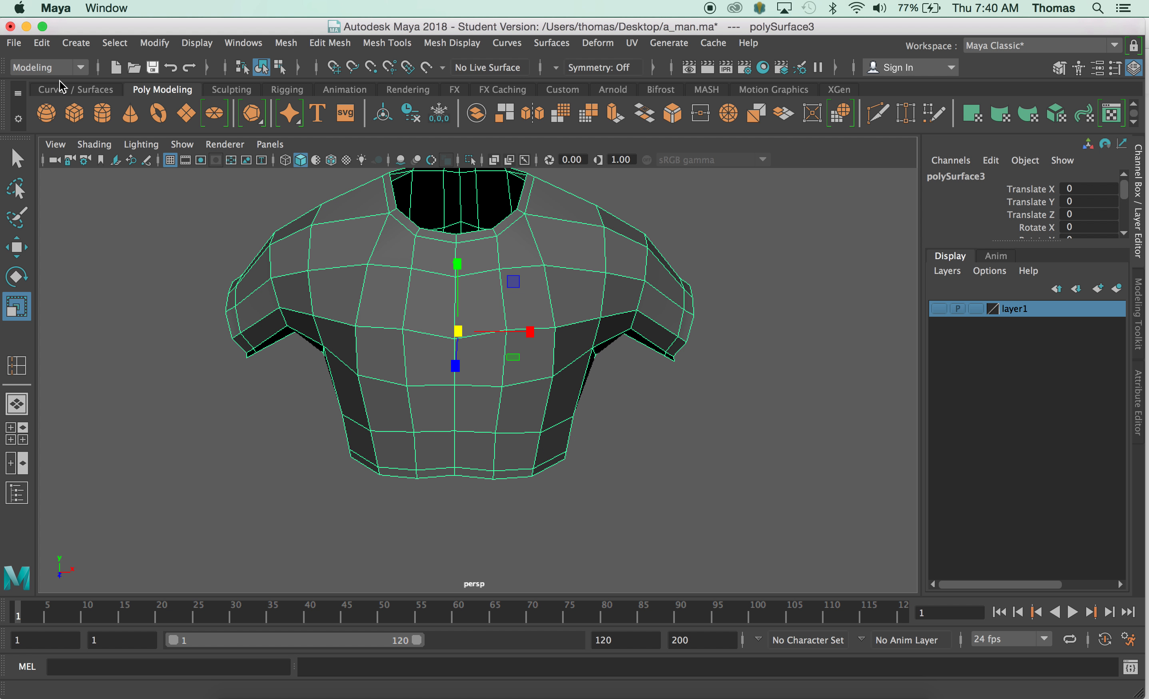
left_click(8, 40)
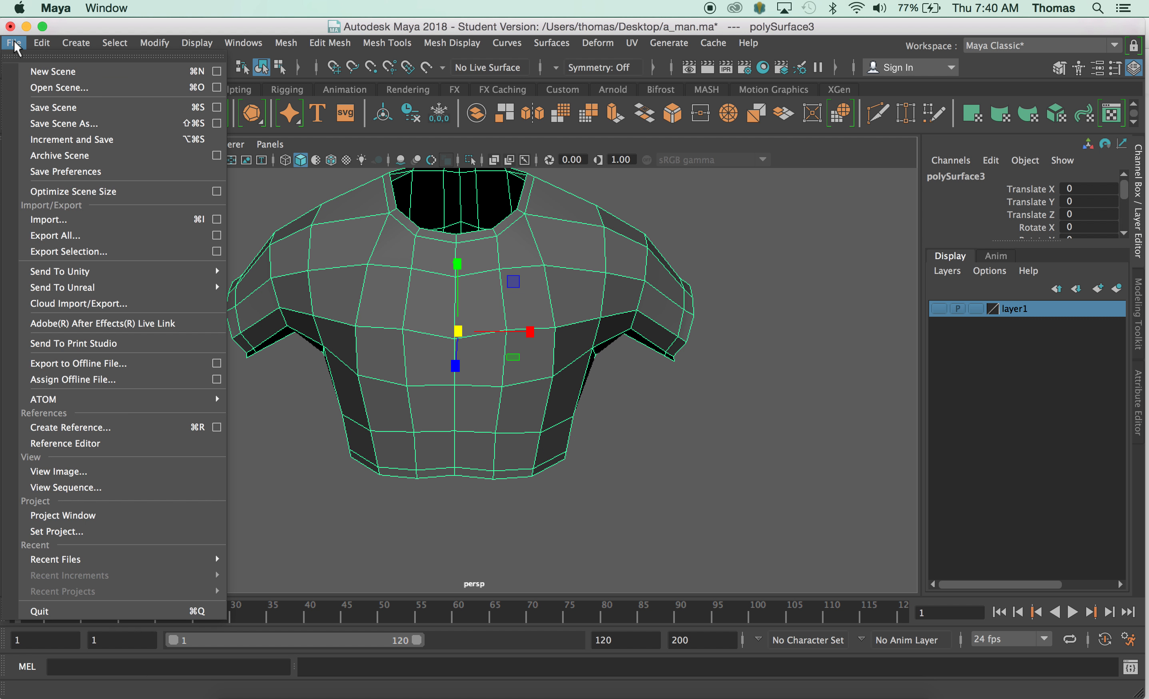
left_click(66, 111)
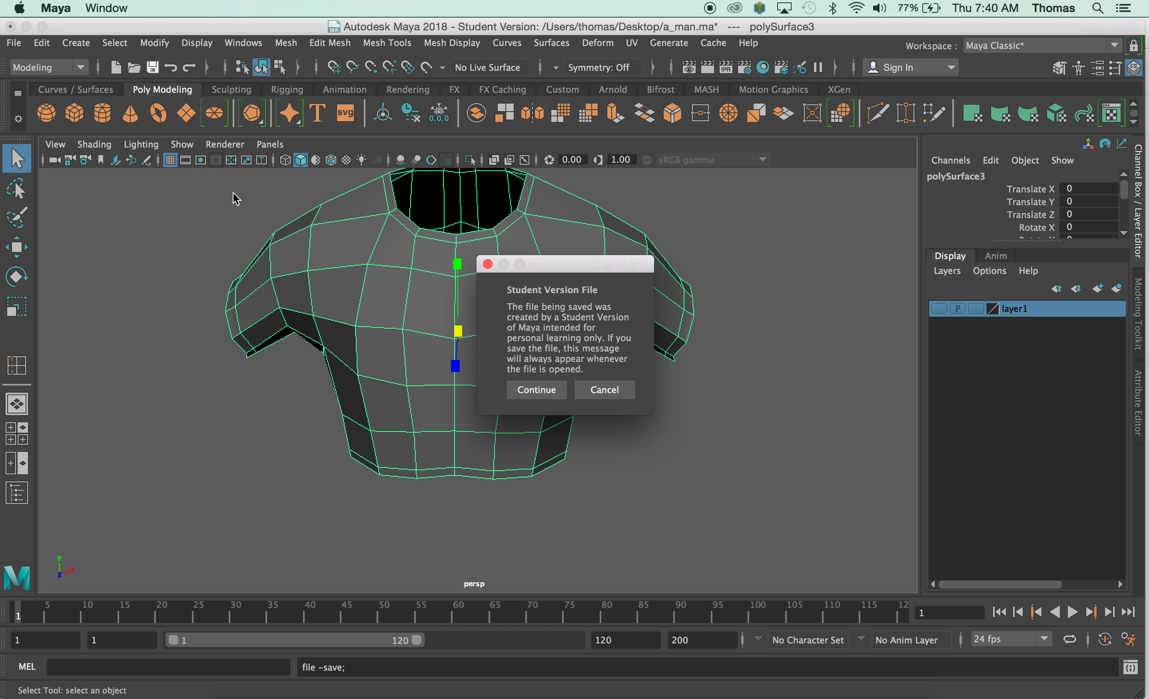
left_click(552, 397)
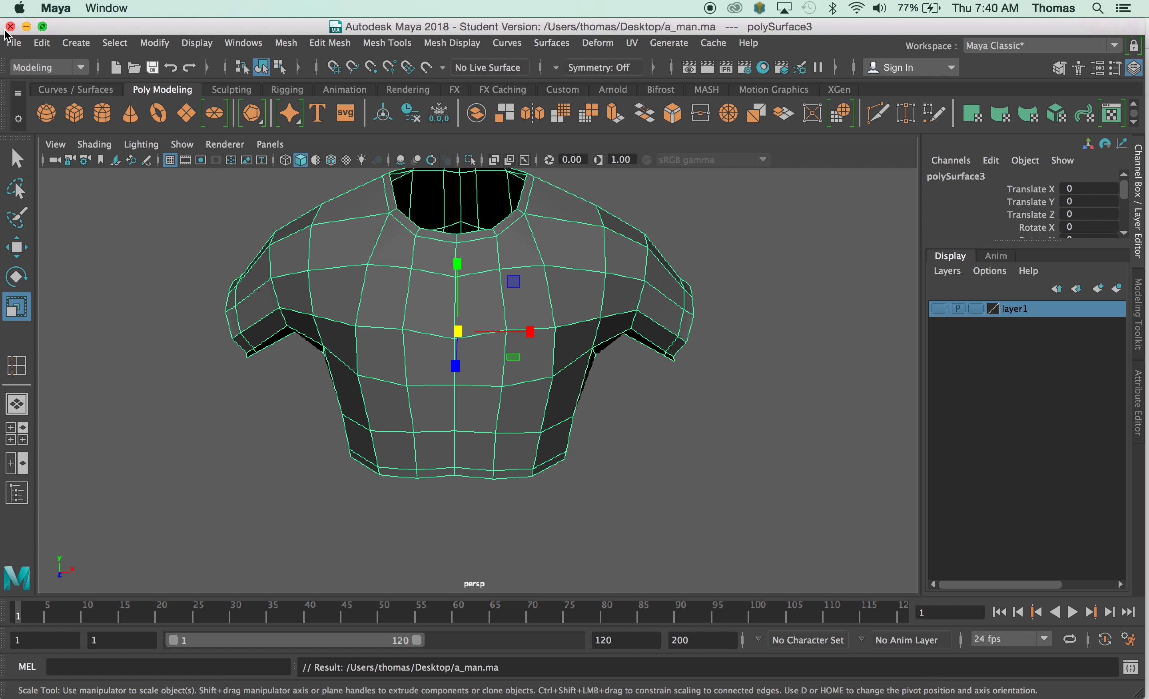
- Check the file type set in the Export Selection options and close them without exporting
left_click(13, 42)
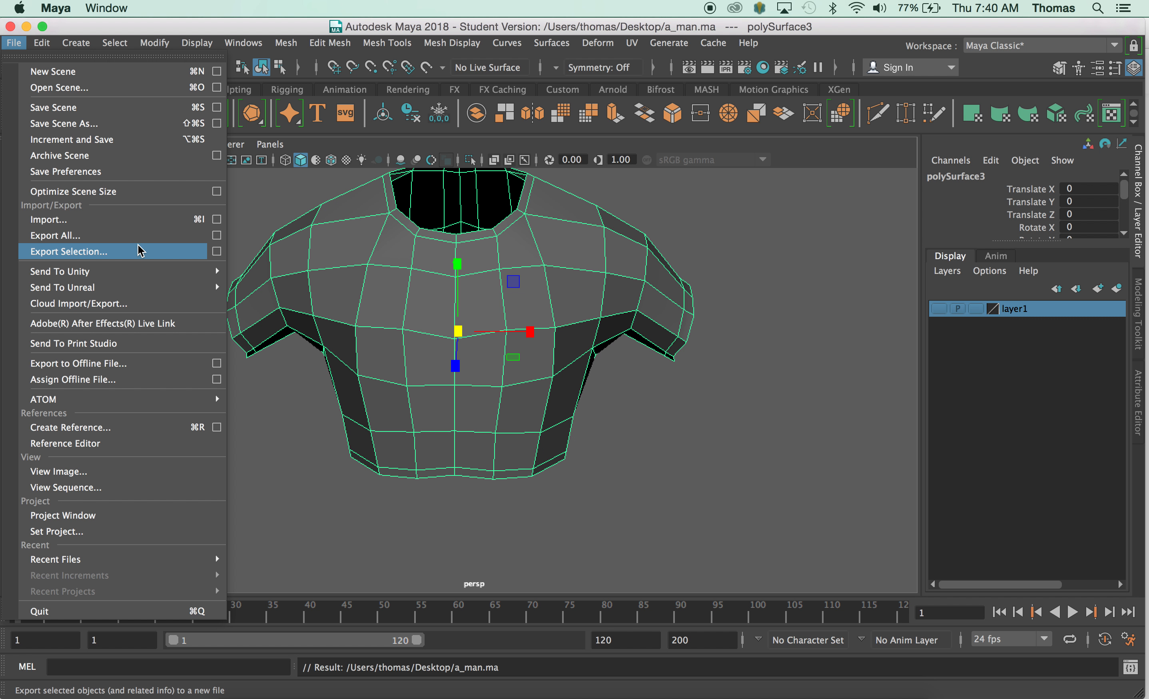
left_click(216, 252)
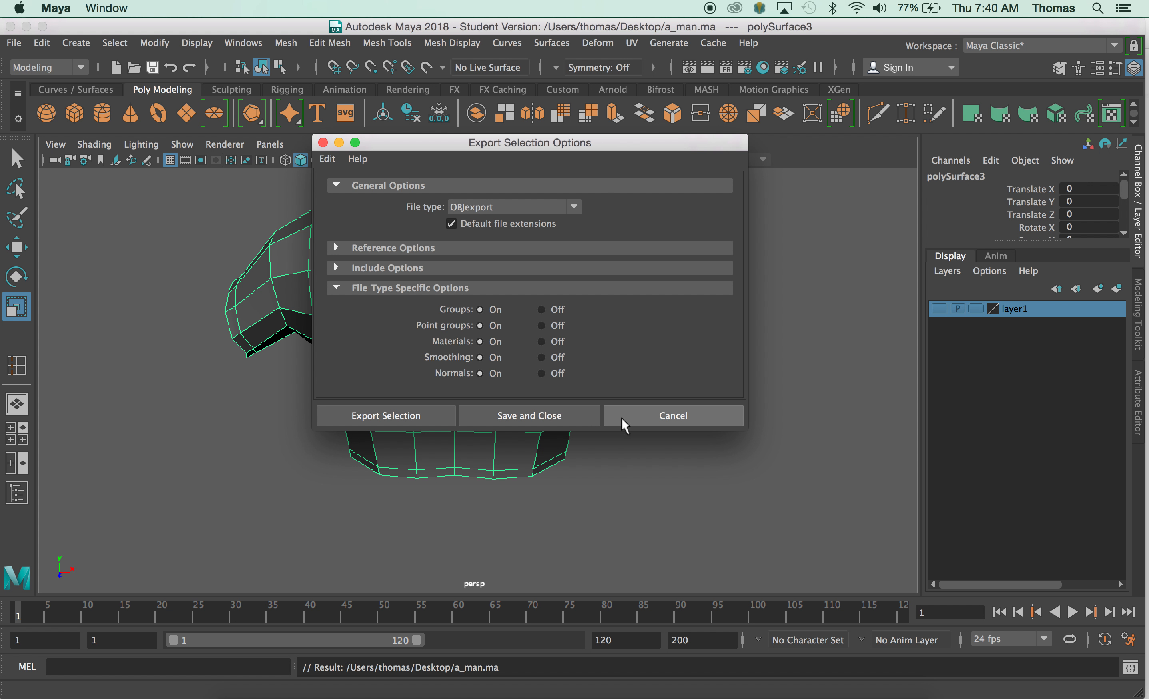
left_click(643, 419)
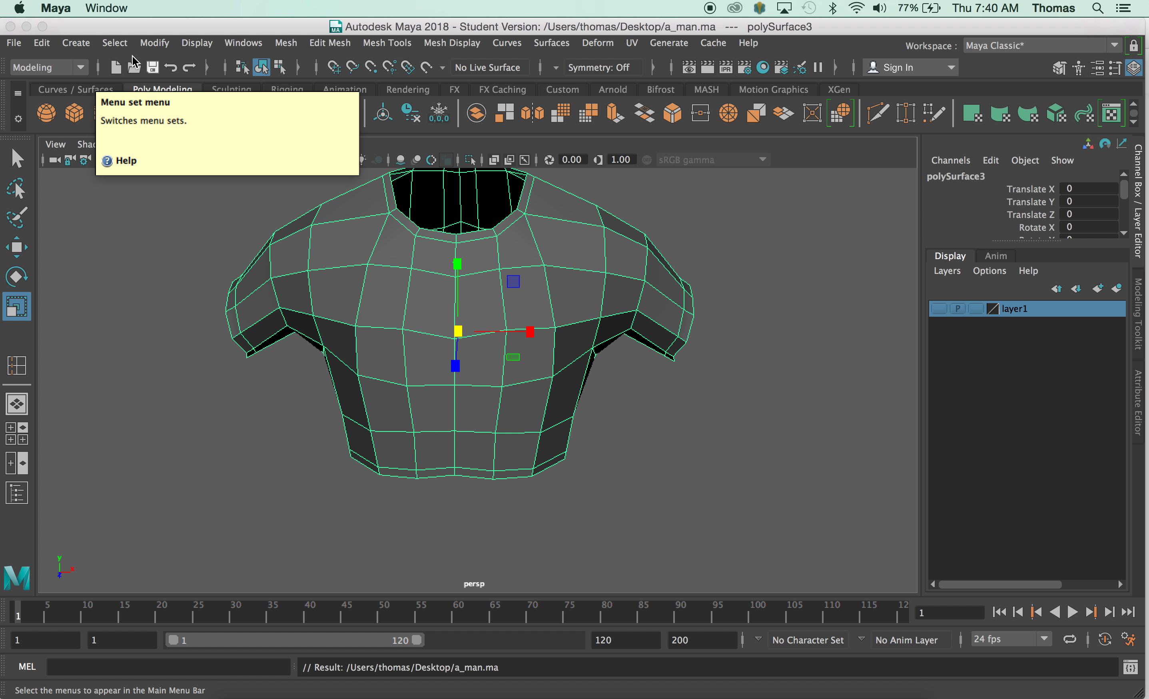
- Check the load state of the objExport plug-in in the Plug-in Manager, and close the manager
left_click(242, 43)
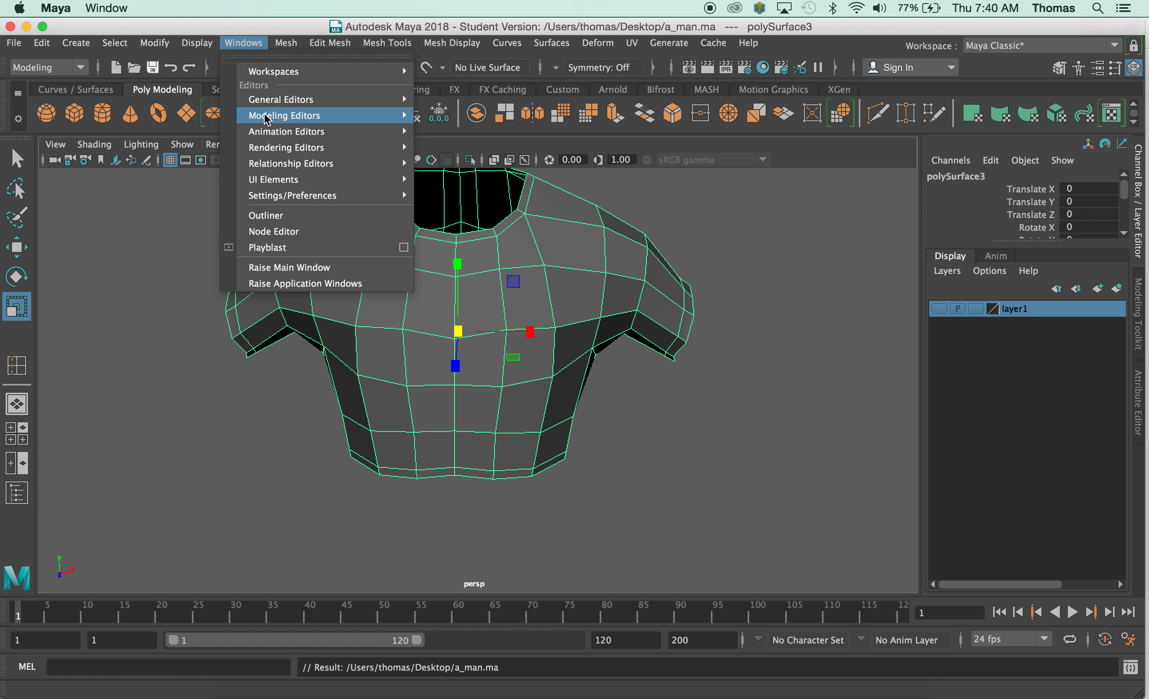
mouse_move(307, 201)
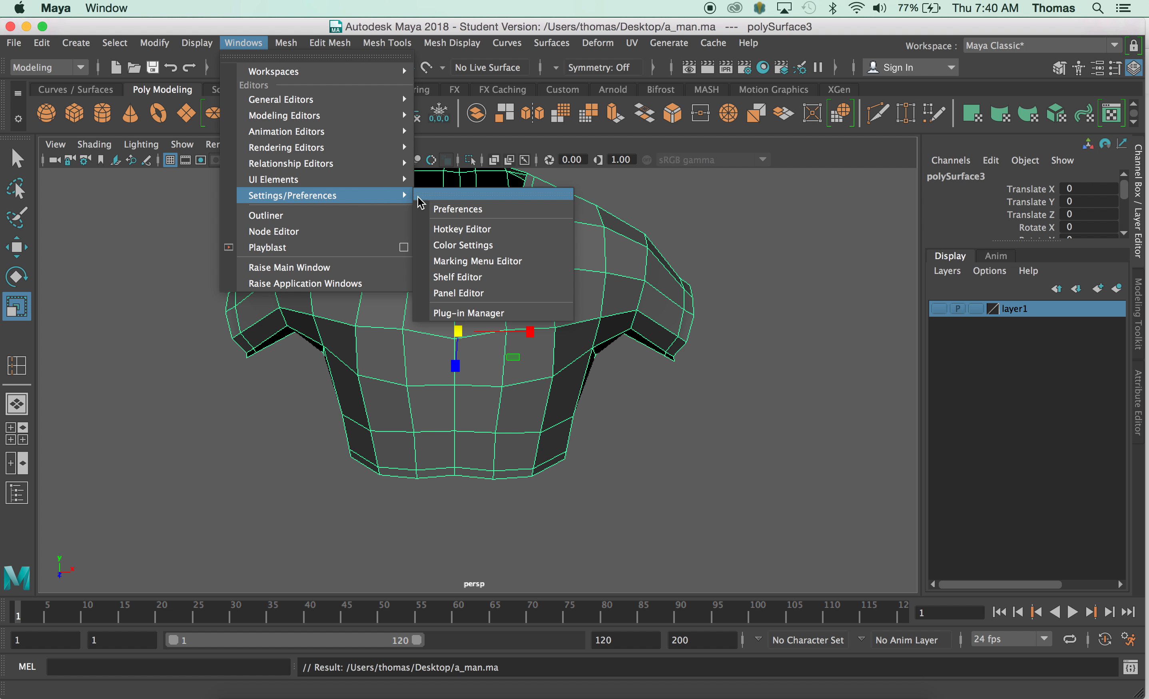
left_click(466, 313)
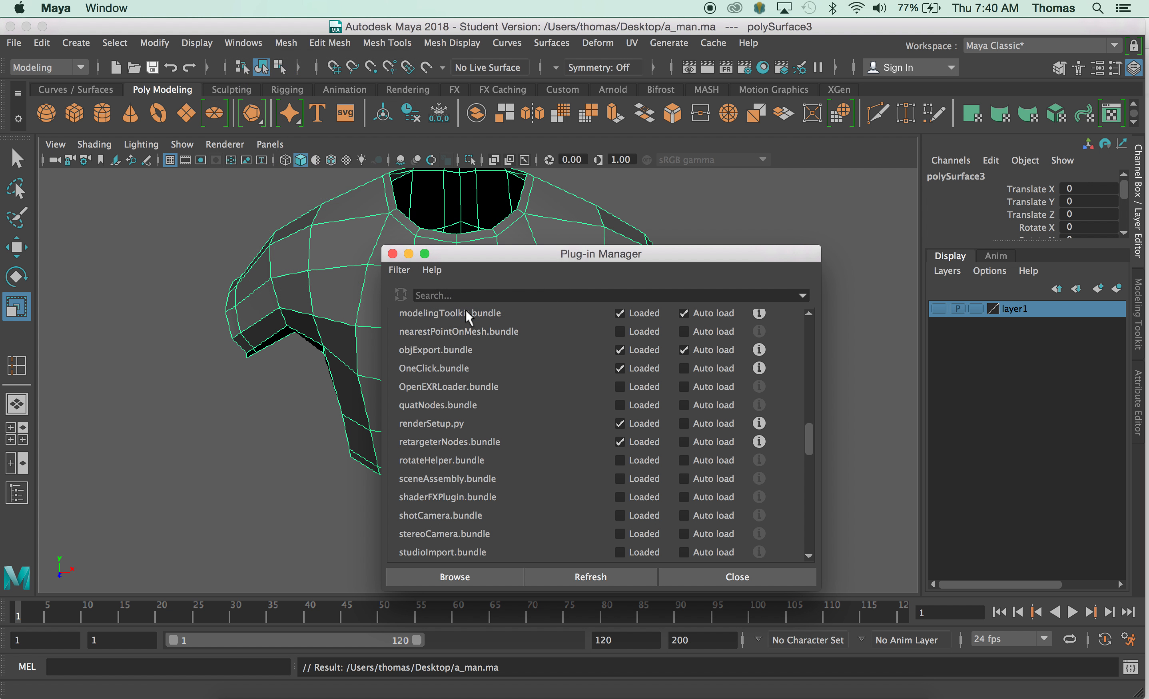
scroll(531, 411, "down", 15)
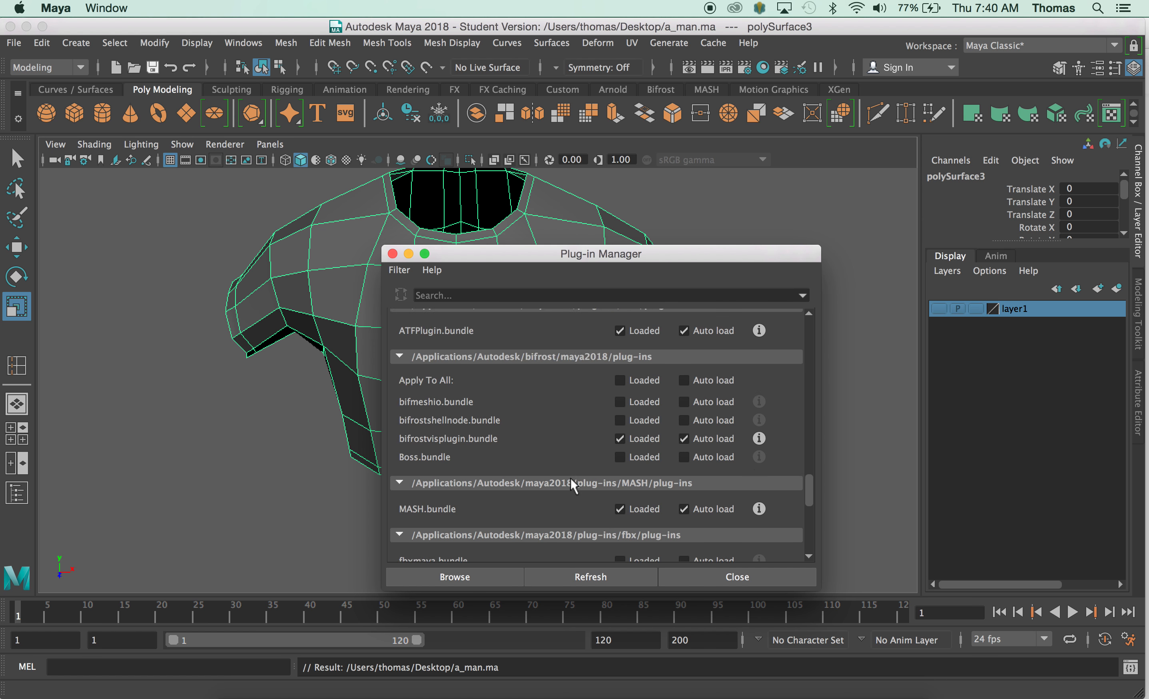
scroll(573, 470, "up", 3)
scroll(574, 468, "up", 10)
scroll(574, 468, "up", 8)
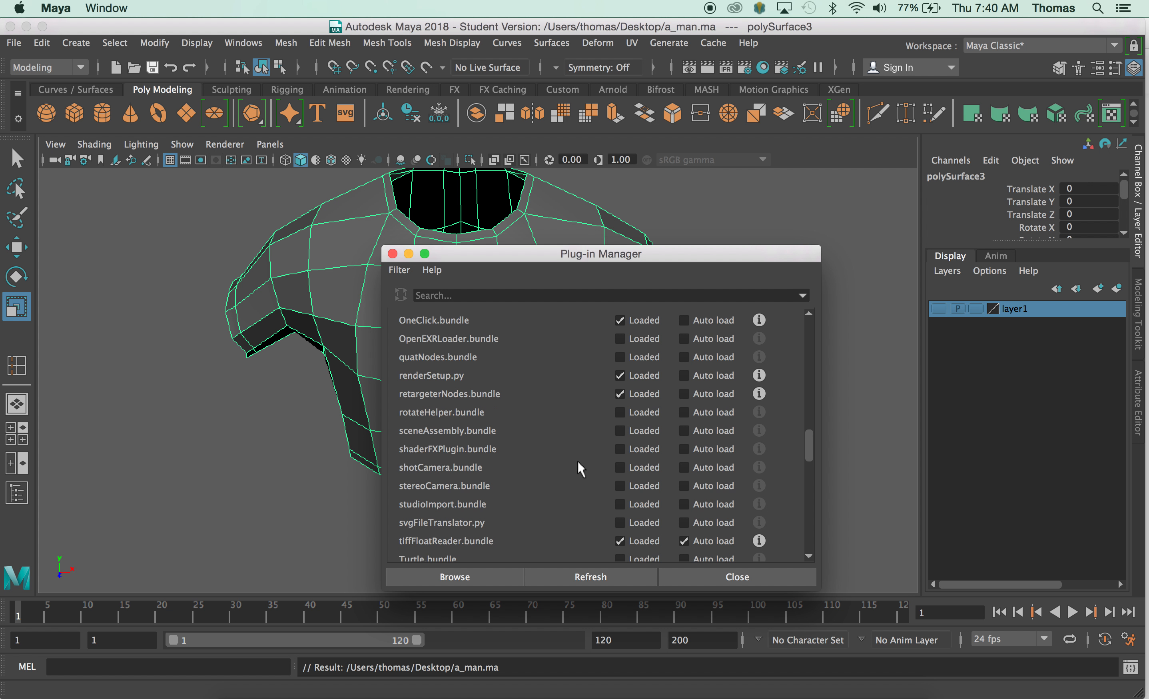
scroll(578, 466, "up", 5)
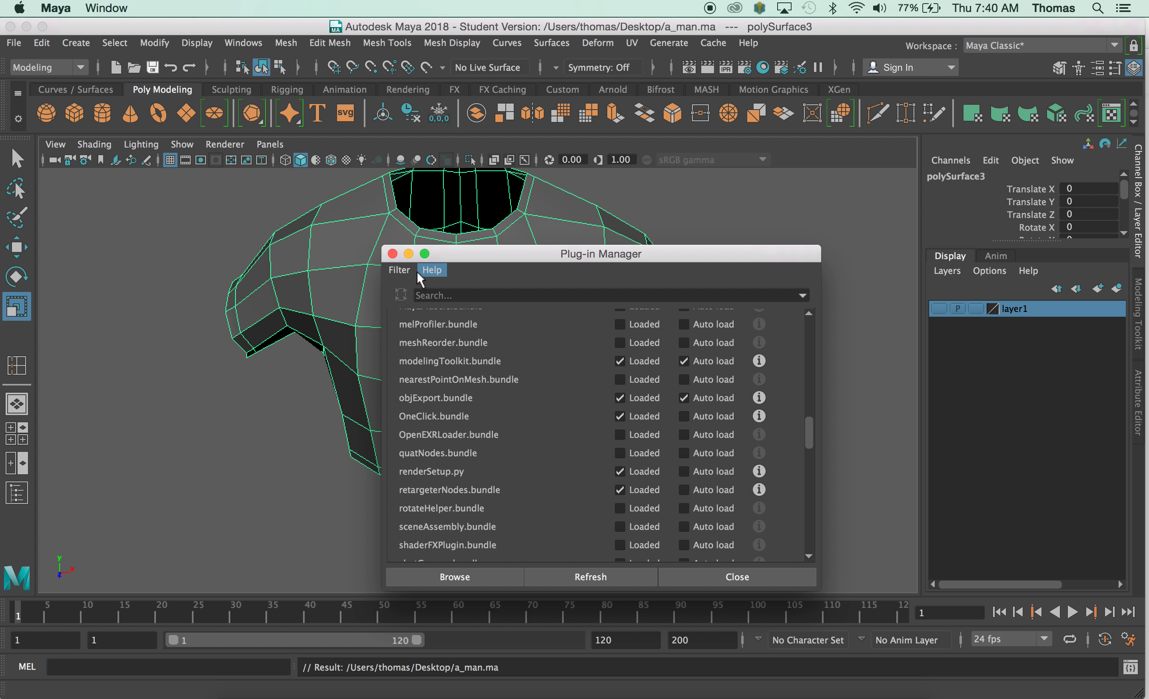
left_click(392, 253)
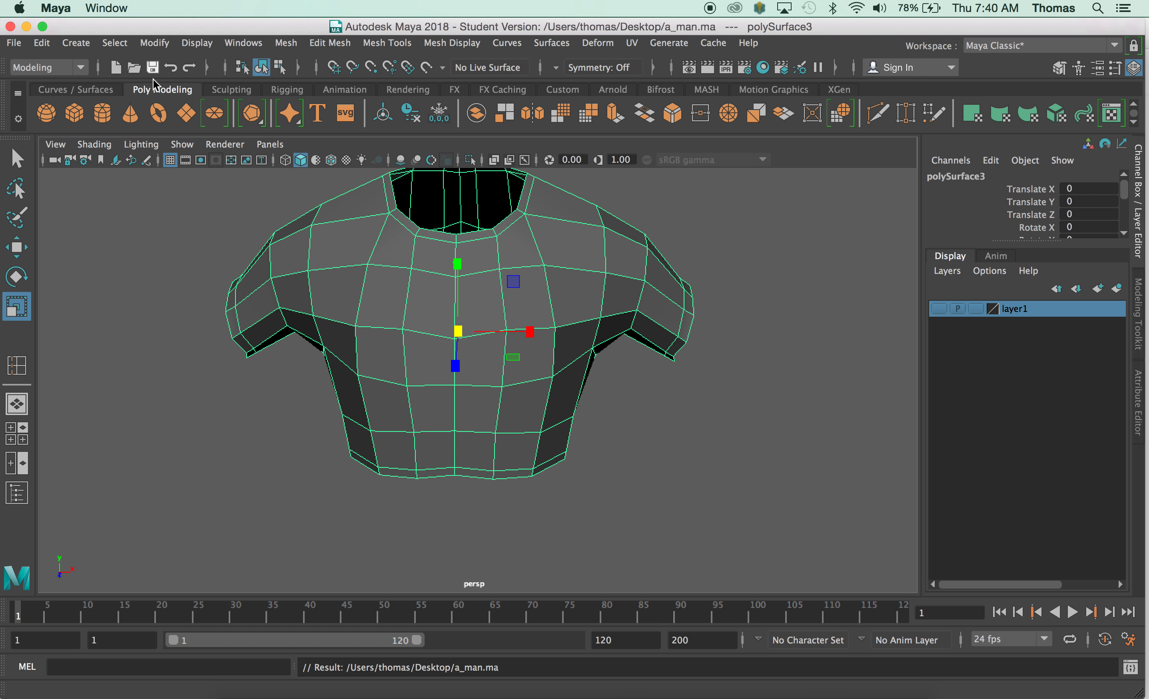
- Export the selected torso mesh as OBJexport to a_man.obj on the Desktop, replacing the existing file
left_click(19, 43)
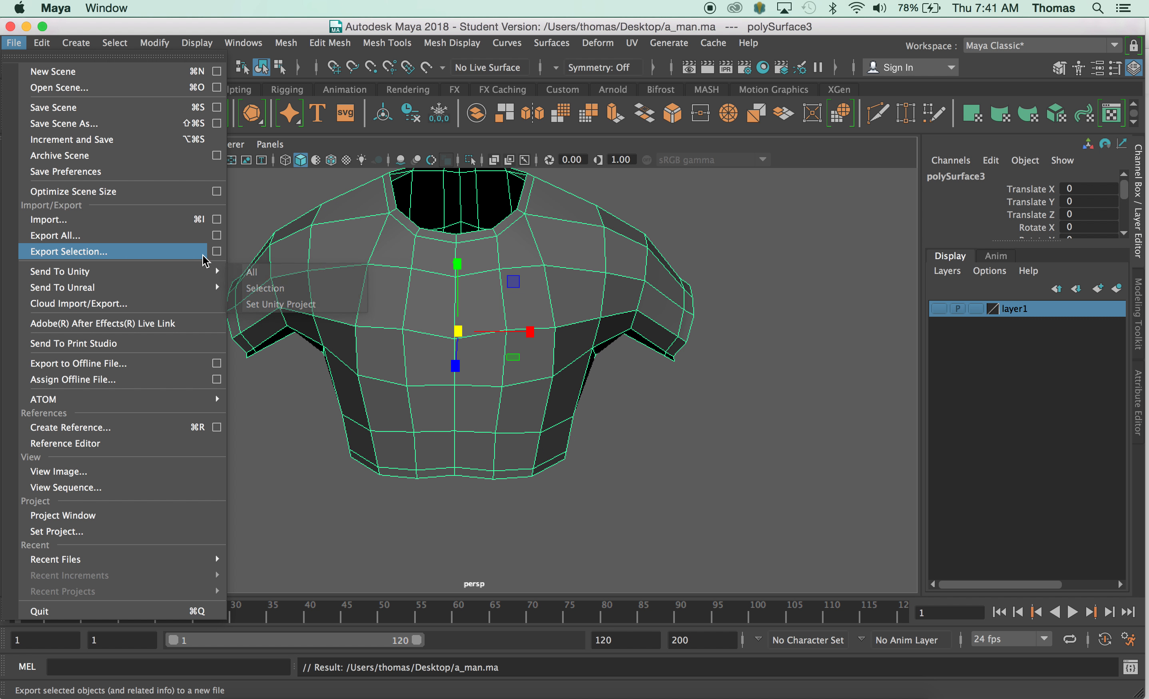
left_click(217, 251)
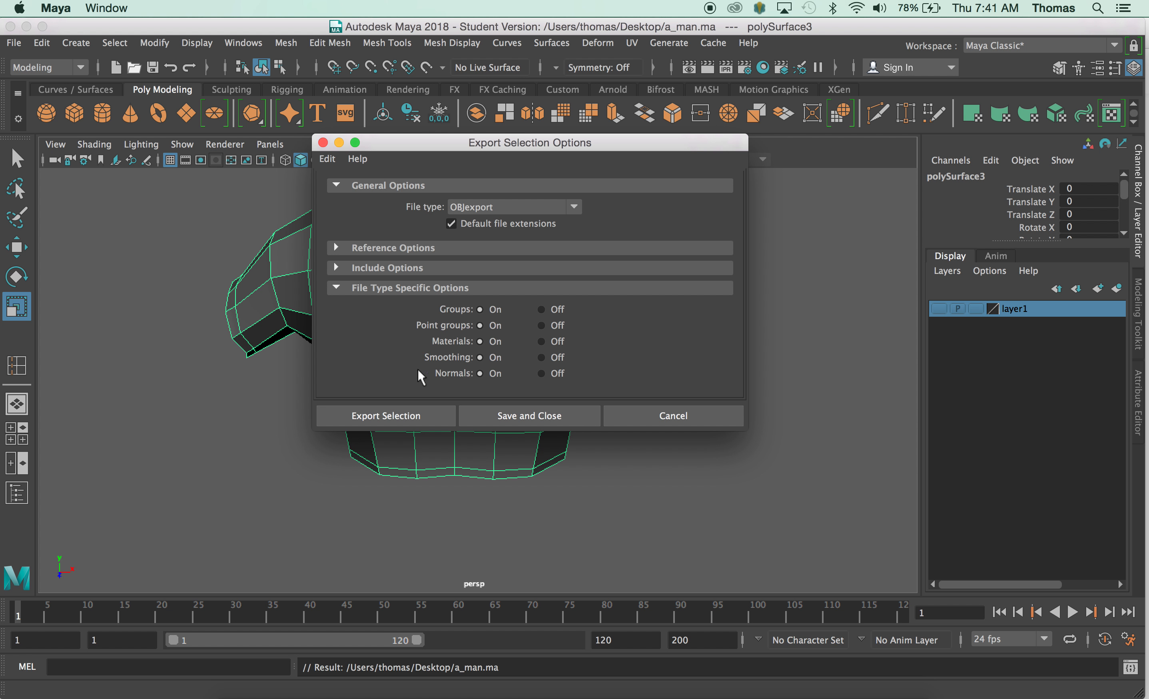
left_click(409, 419)
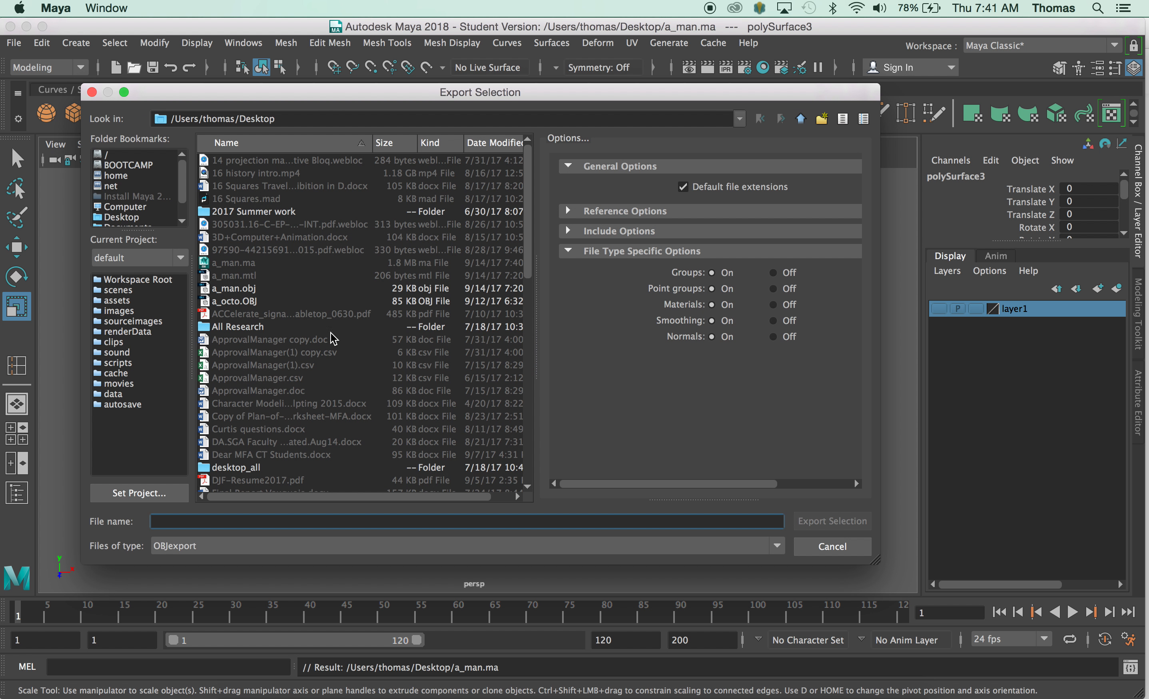
left_click(249, 290)
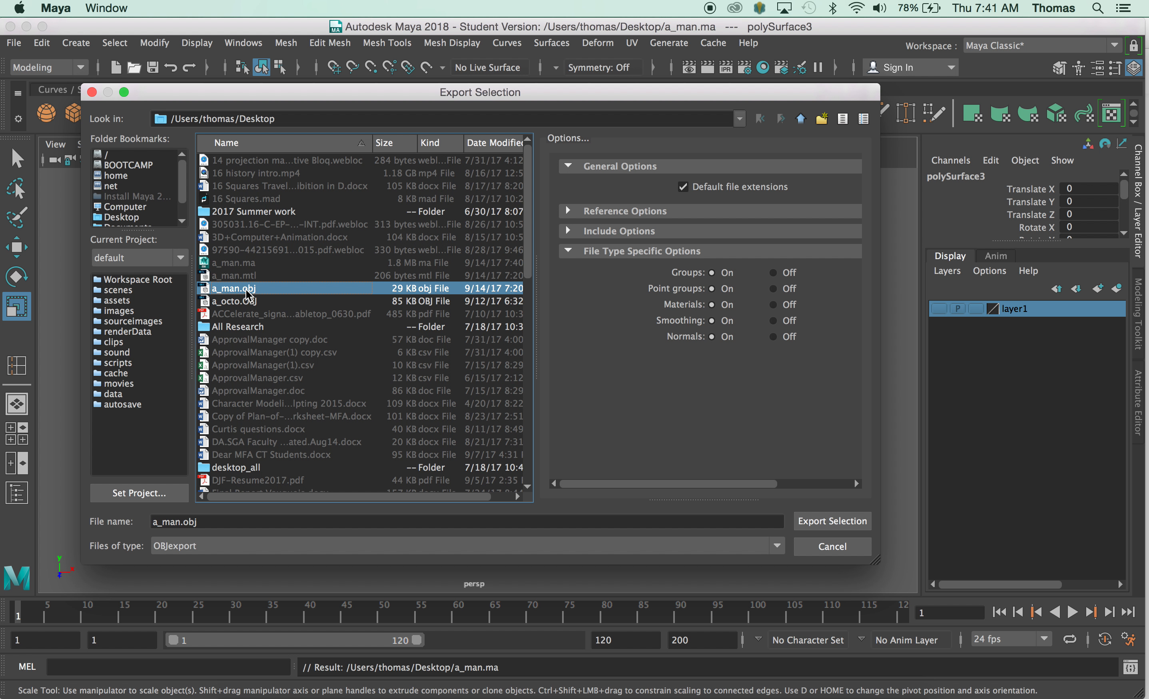
left_click(832, 521)
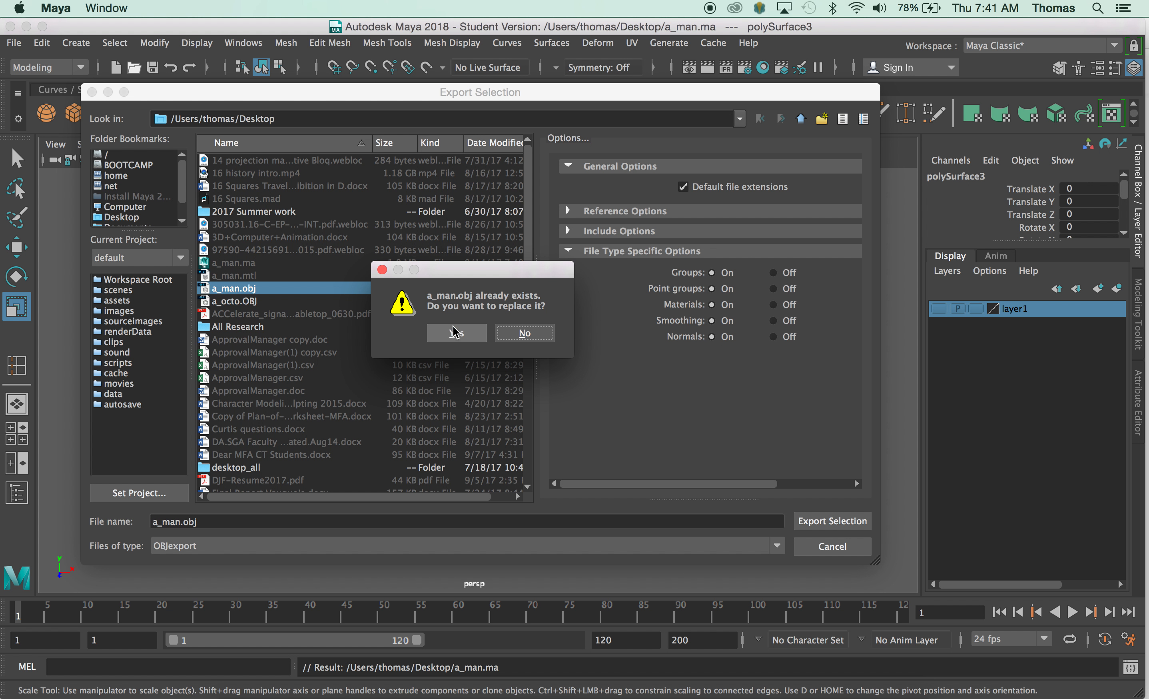
left_click(455, 333)
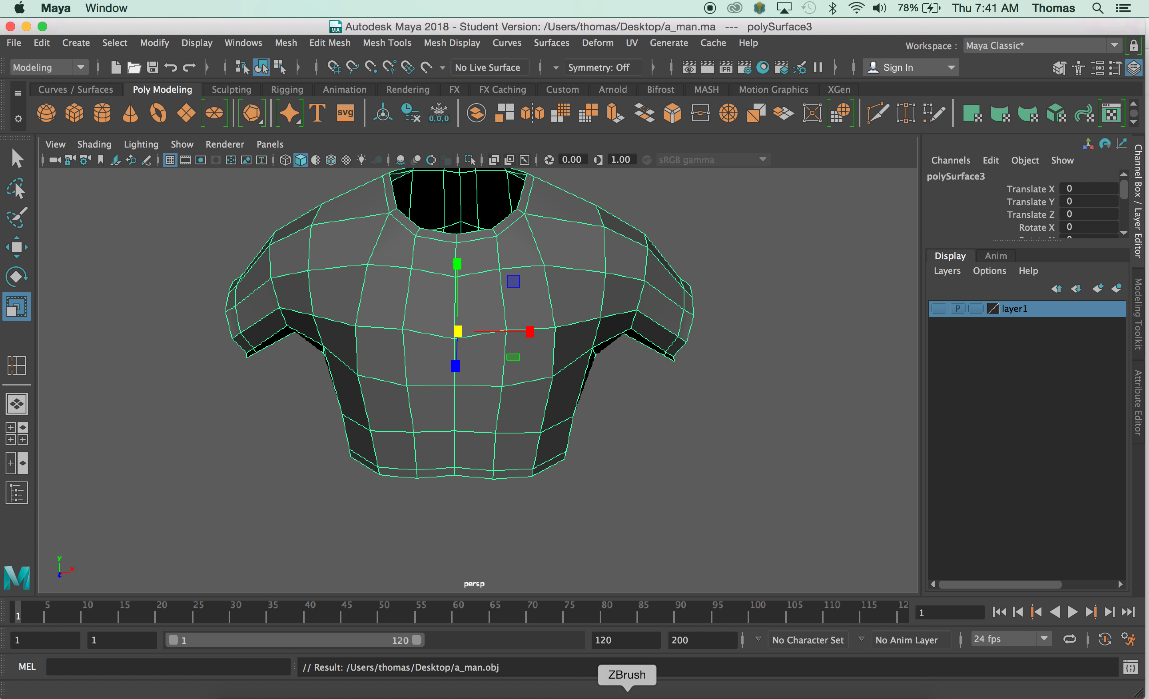
- Switch to ZBrush and frame the male figure's head, torso and arms in the canvas
left_click(628, 696)
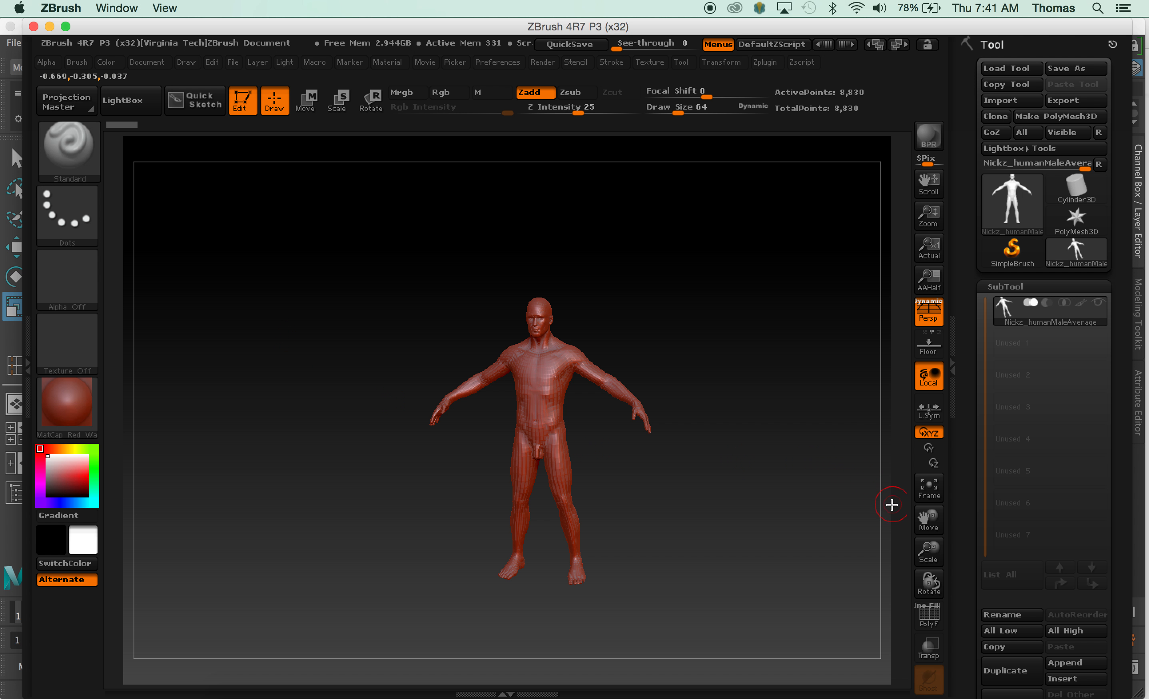
left_click_drag(929, 550, 929, 582)
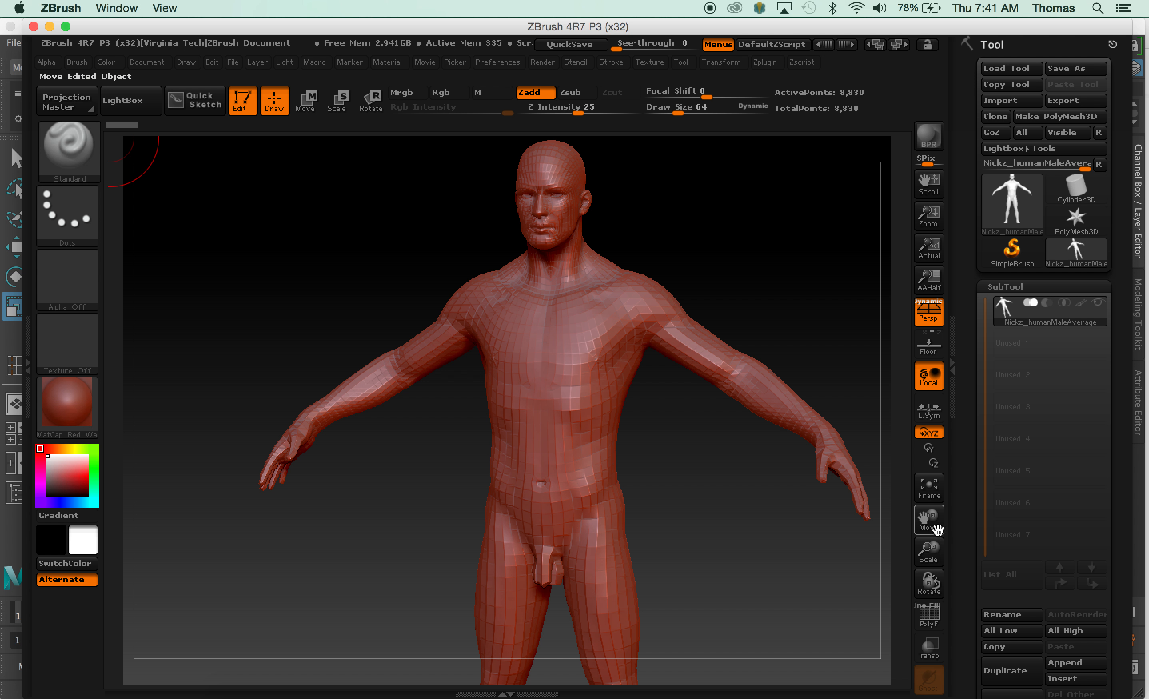
left_click_drag(929, 522, 927, 607)
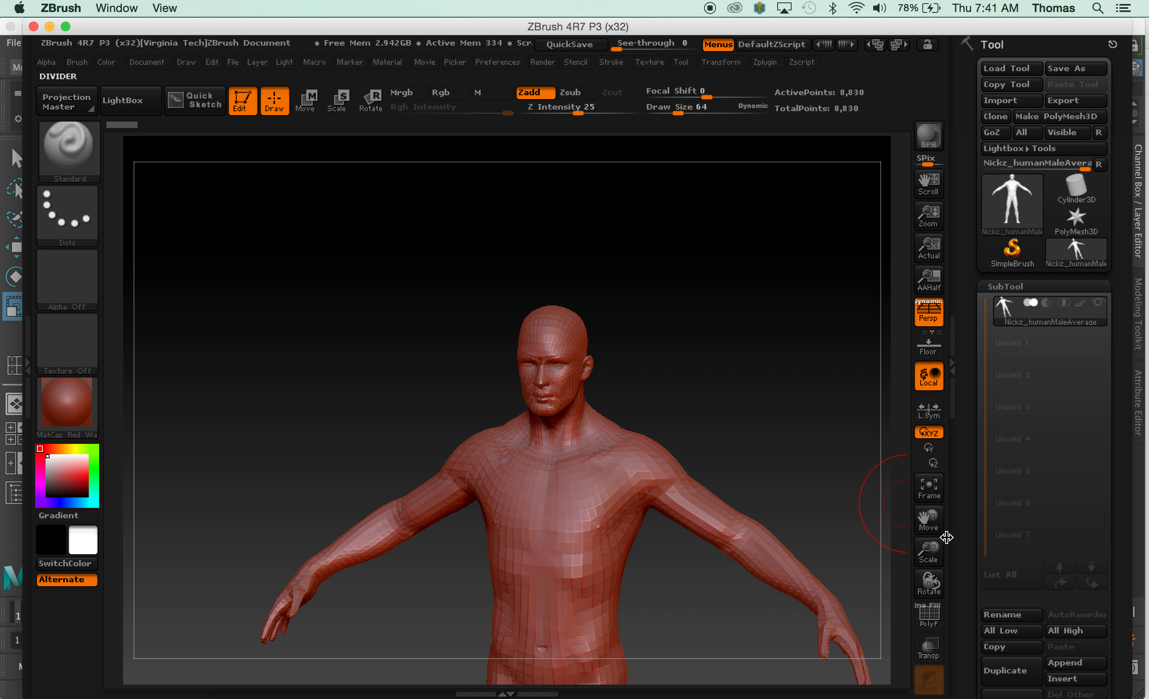
left_click_drag(928, 548, 935, 571)
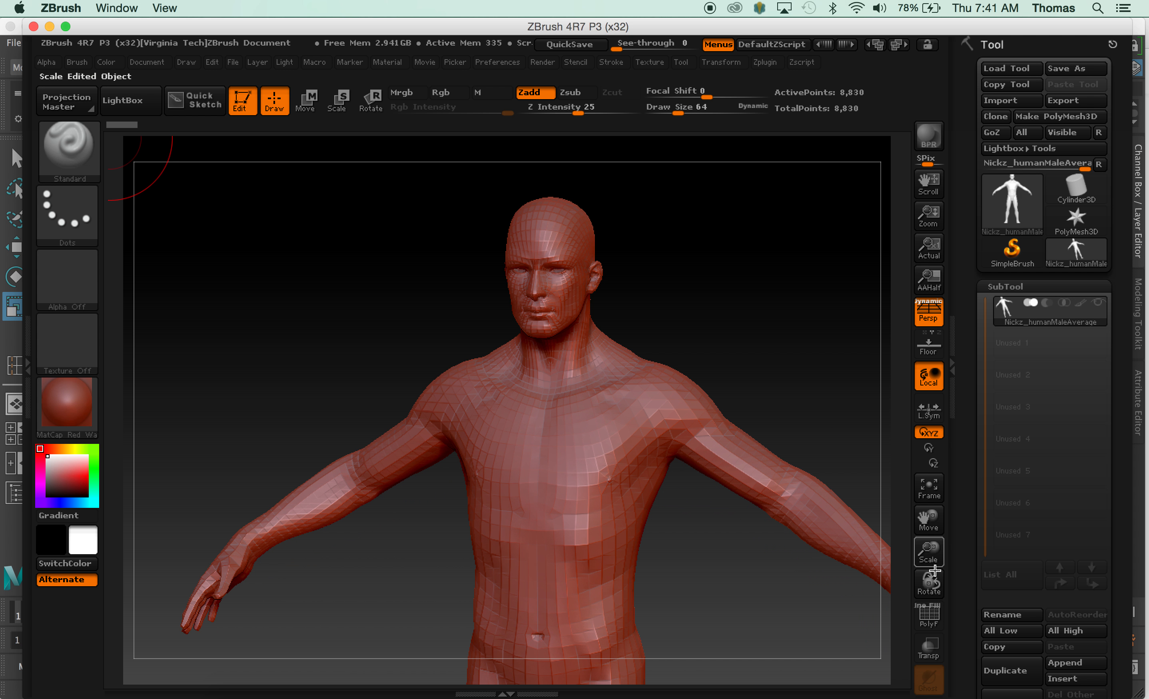
mouse_move(1044, 222)
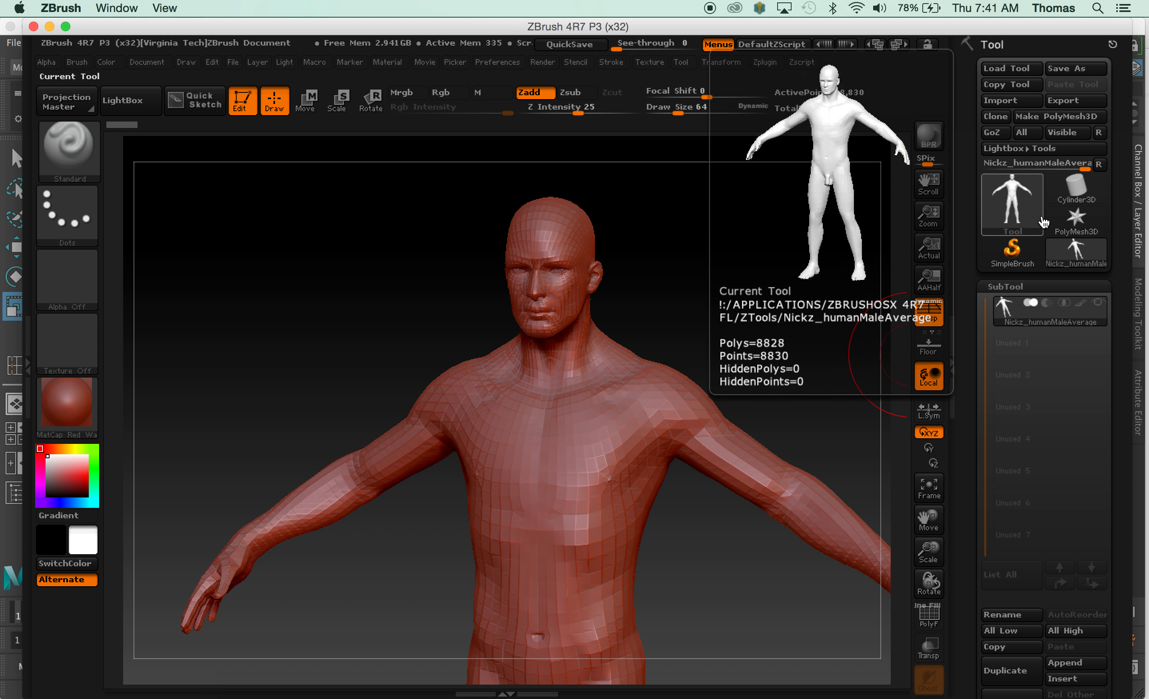
left_click(1074, 197)
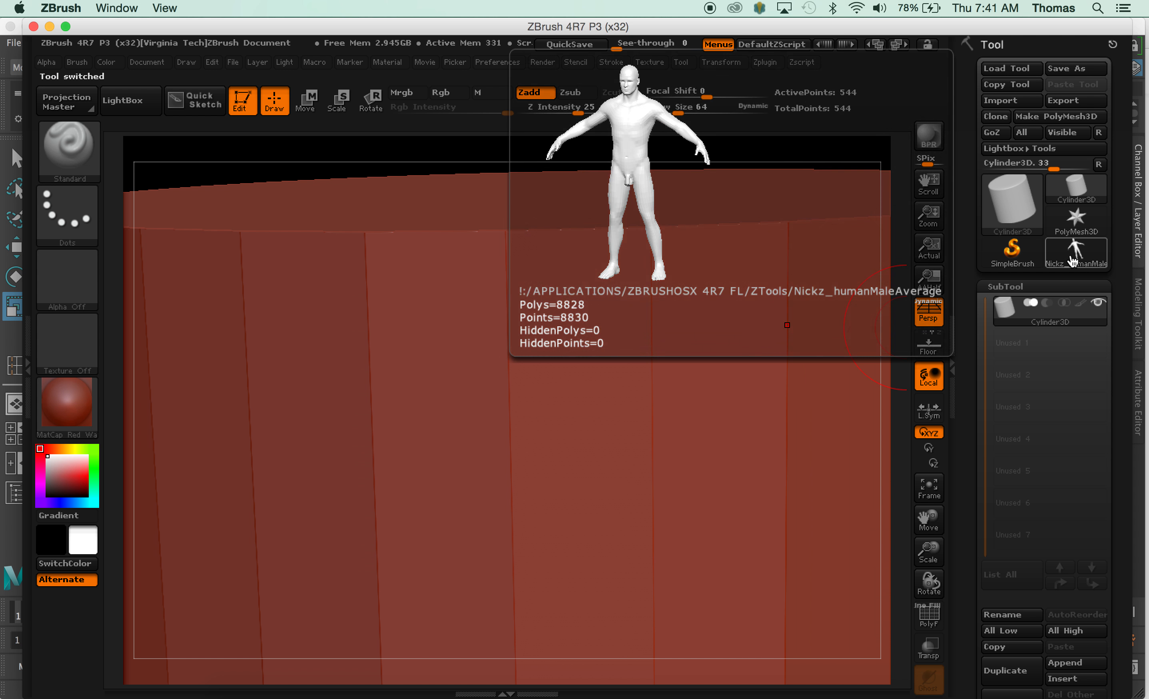
left_click(1073, 265)
mouse_move(1081, 199)
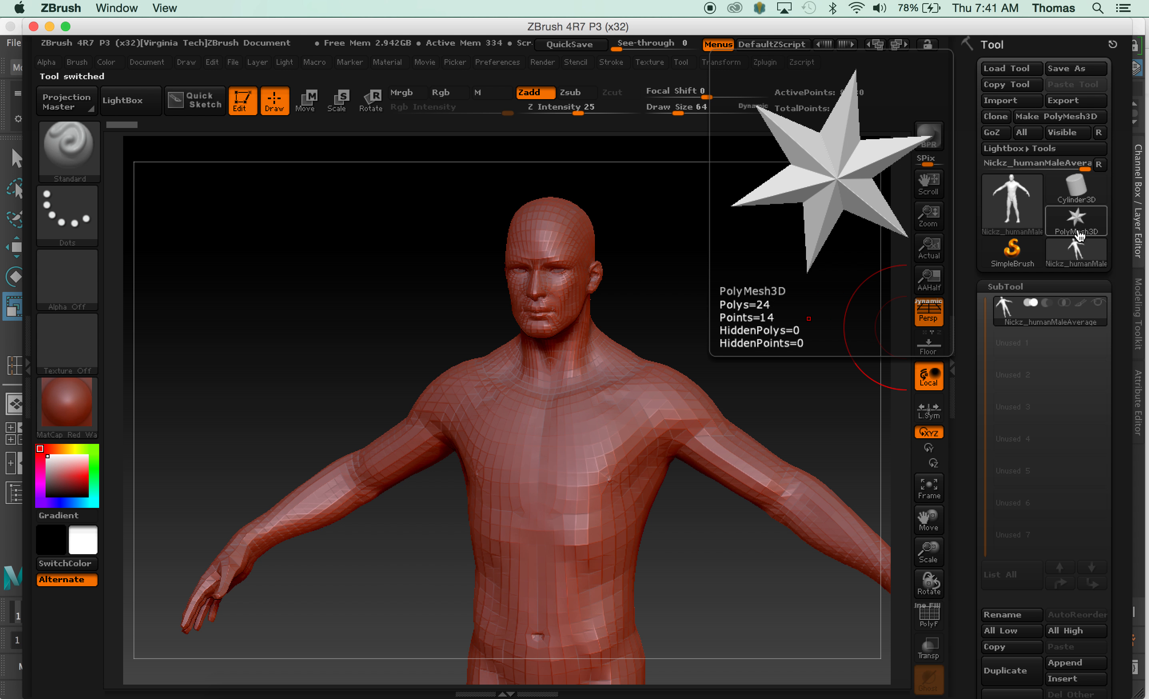
mouse_move(1076, 249)
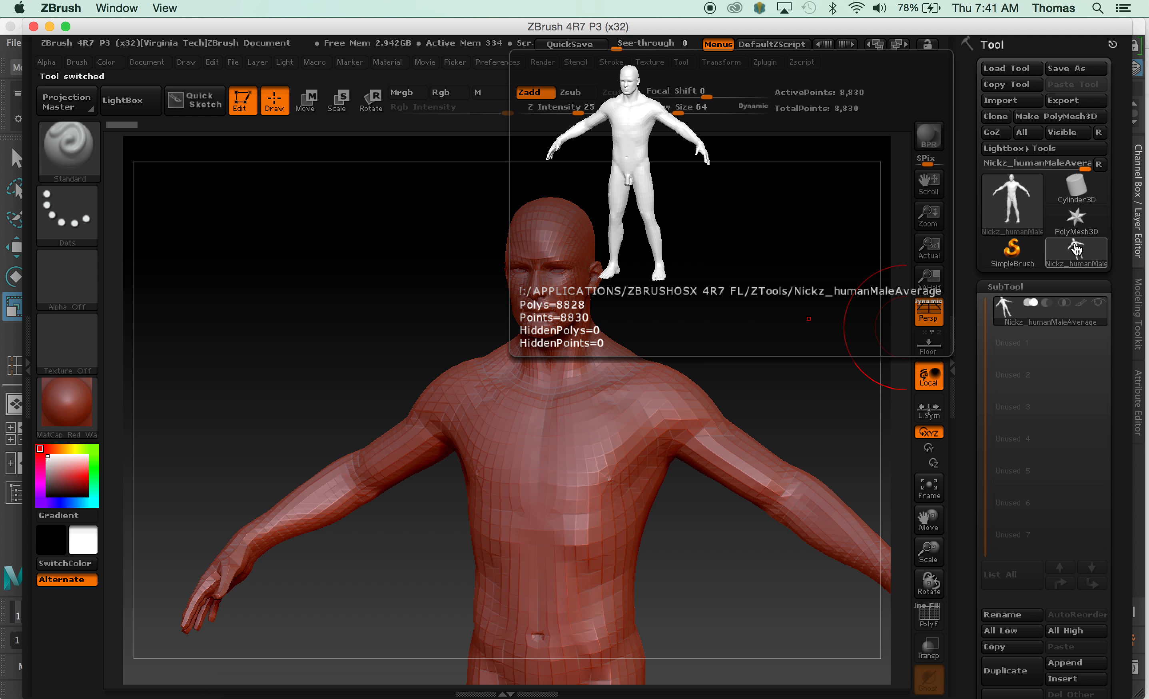
- Make Cylinder3D the active tool and import a_man.obj from the Desktop in its place
left_click(1079, 194)
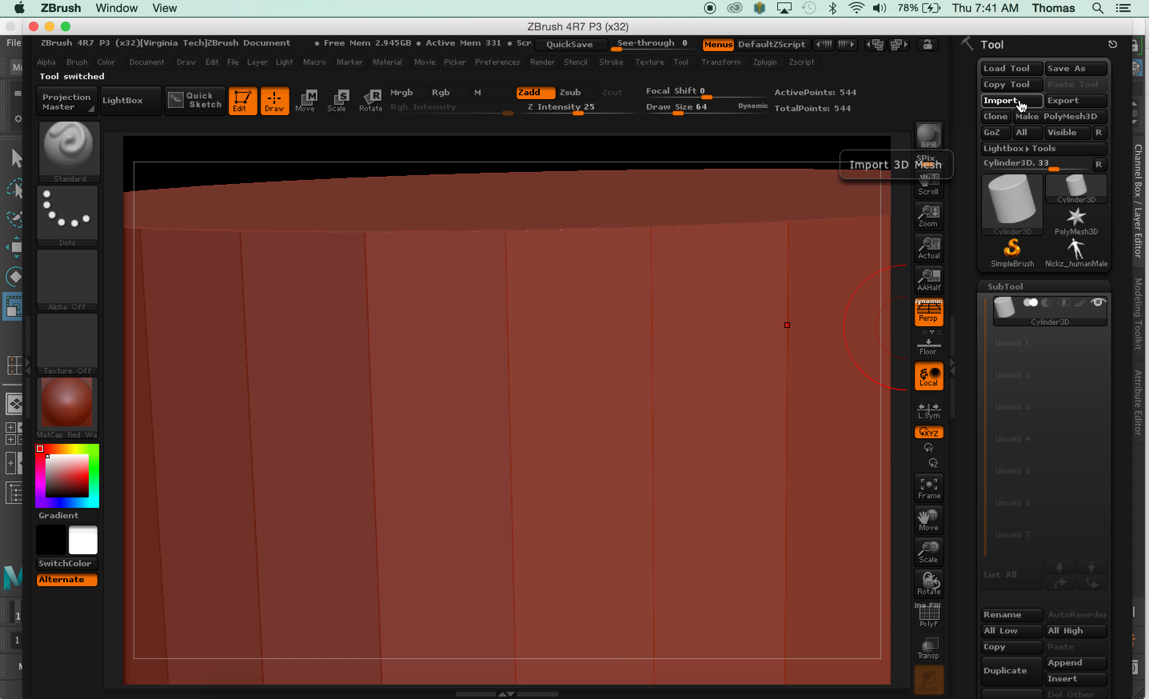
left_click(1020, 103)
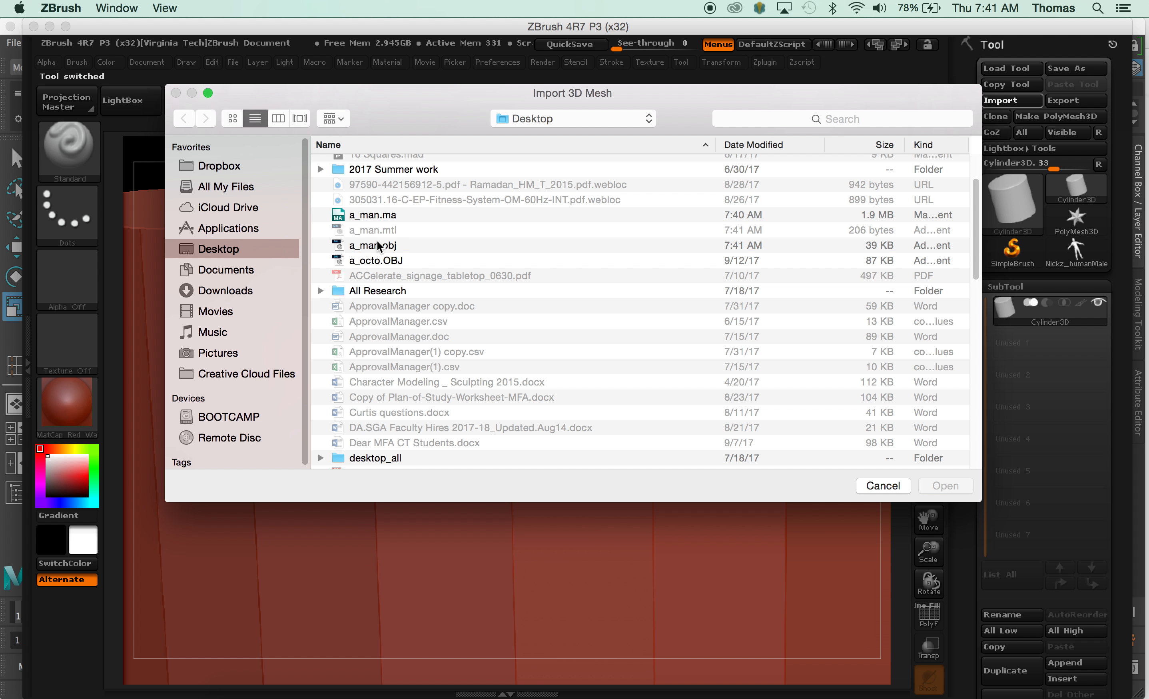
left_click(378, 246)
left_click(946, 485)
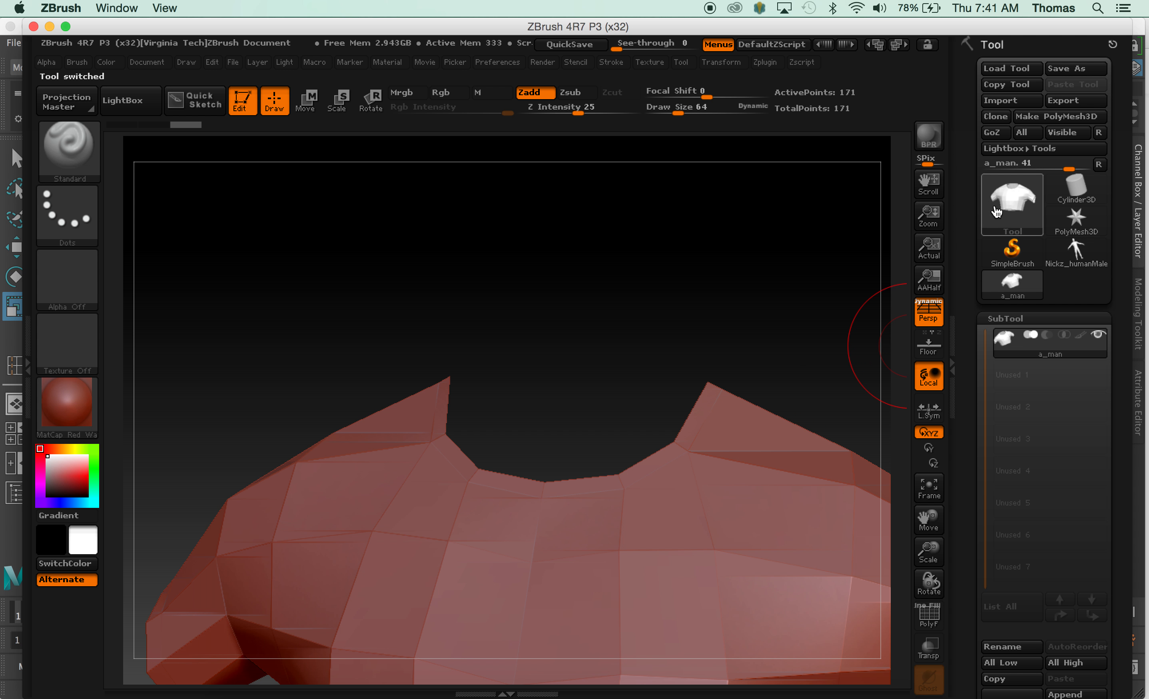
- Compare the Cylinder3D, a_man and Nickz_humanMaleAverage tools, leaving Nickz_humanMaleAverage as the active tool
left_click(1076, 252)
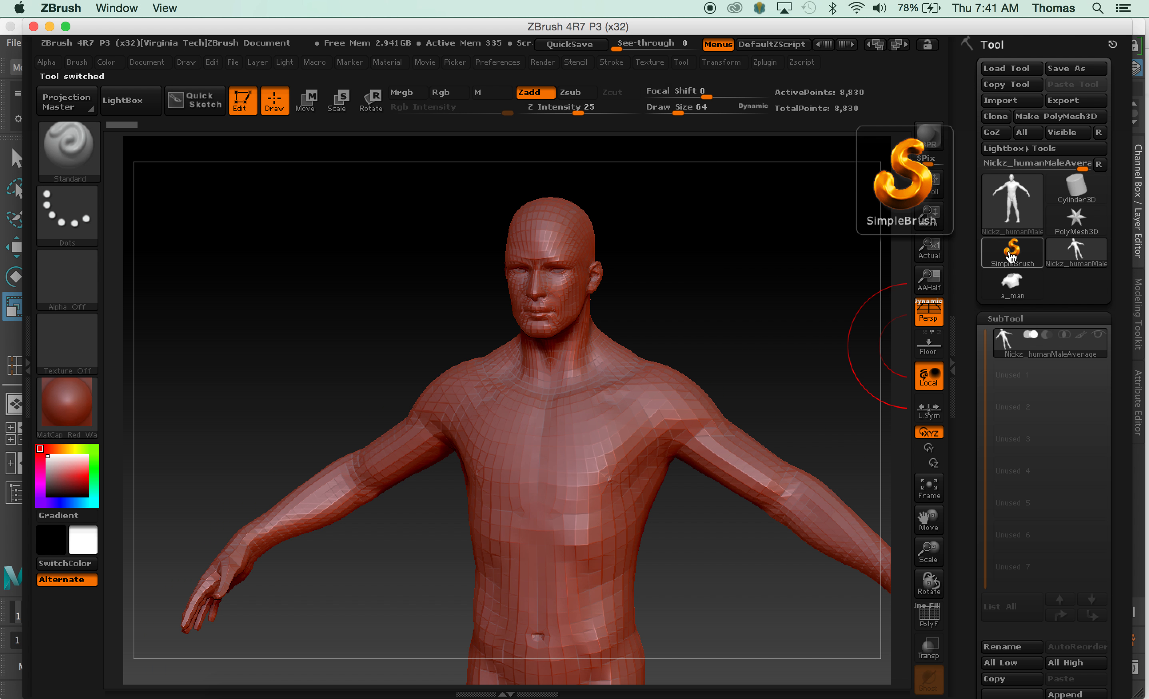
mouse_move(1015, 214)
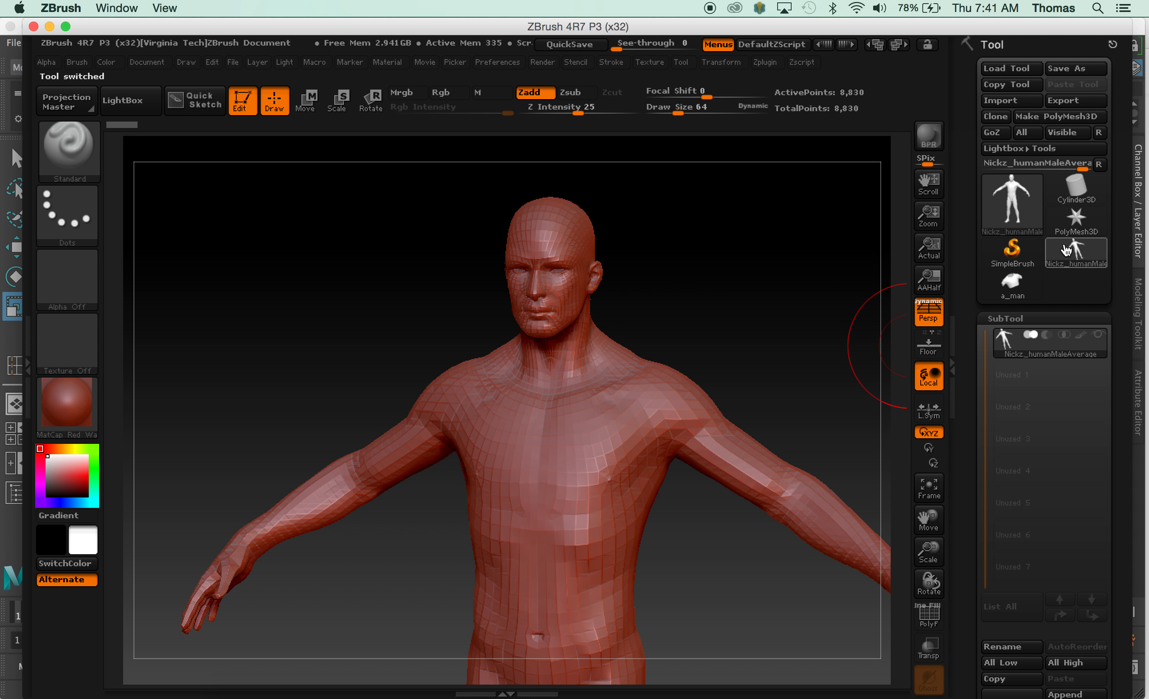
left_click(1079, 250)
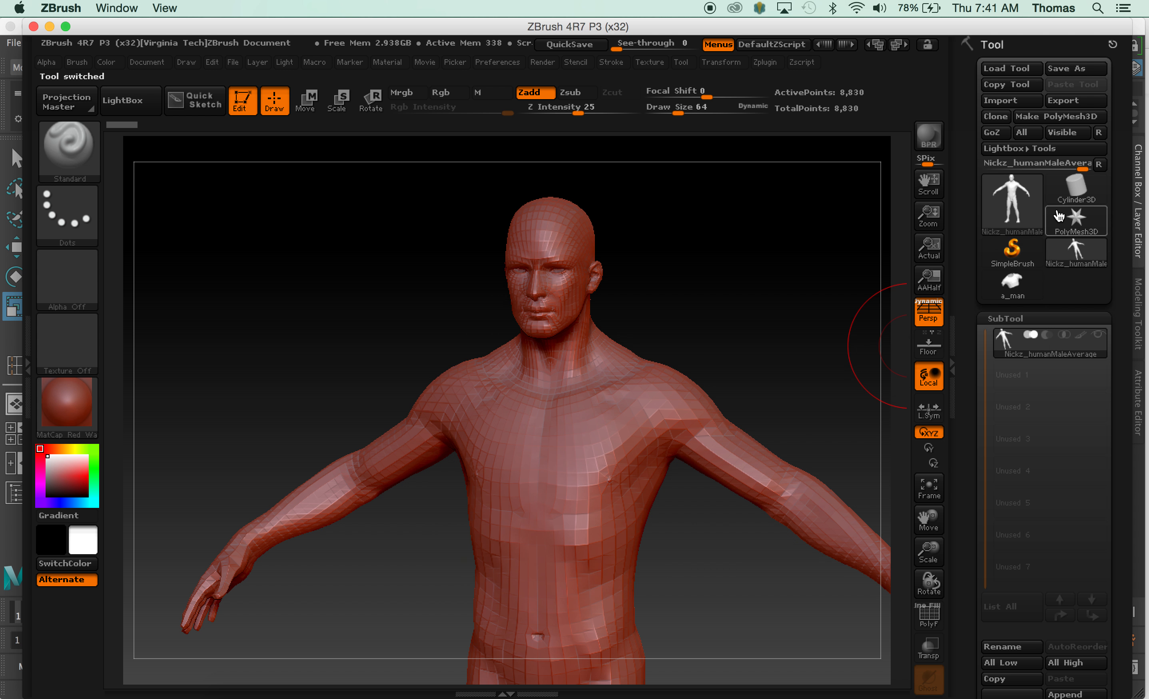
left_click(1077, 187)
mouse_move(1004, 232)
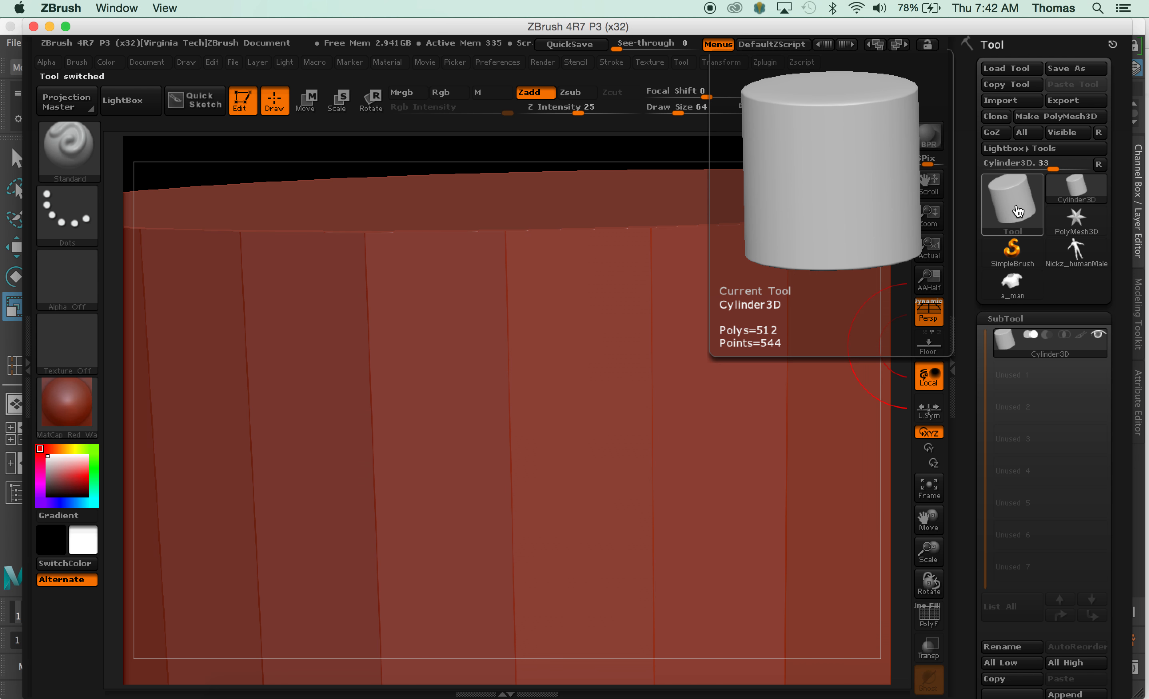
left_click(1017, 283)
left_click(1068, 259)
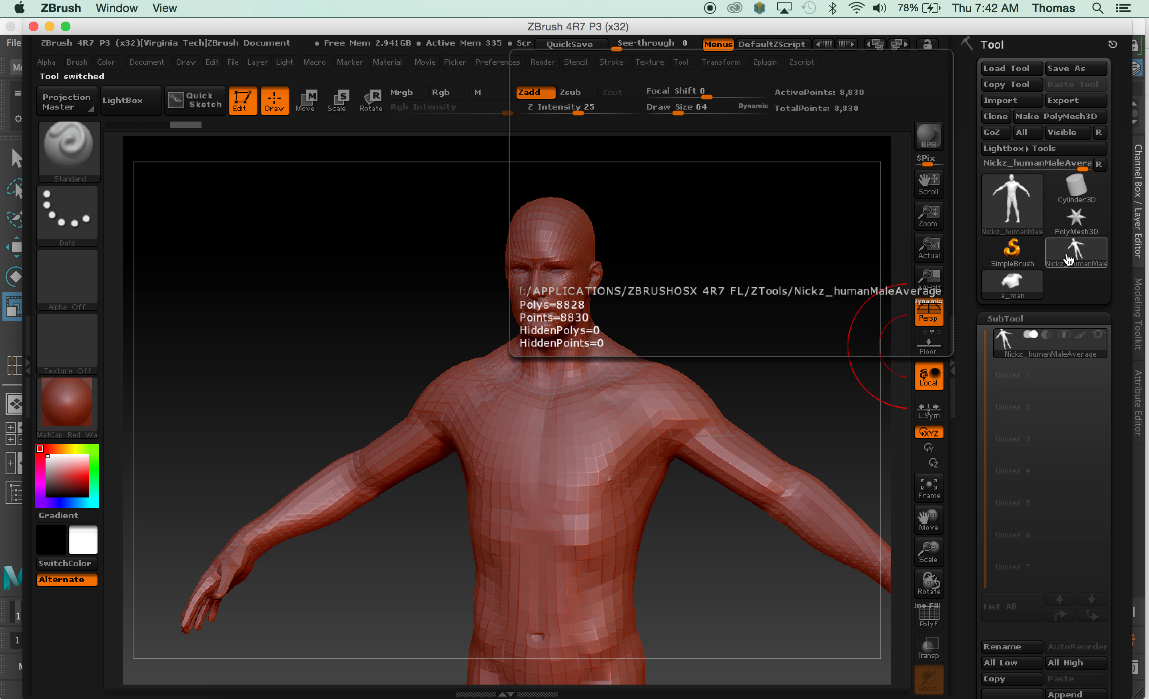
left_click(1015, 283)
left_click(1084, 254)
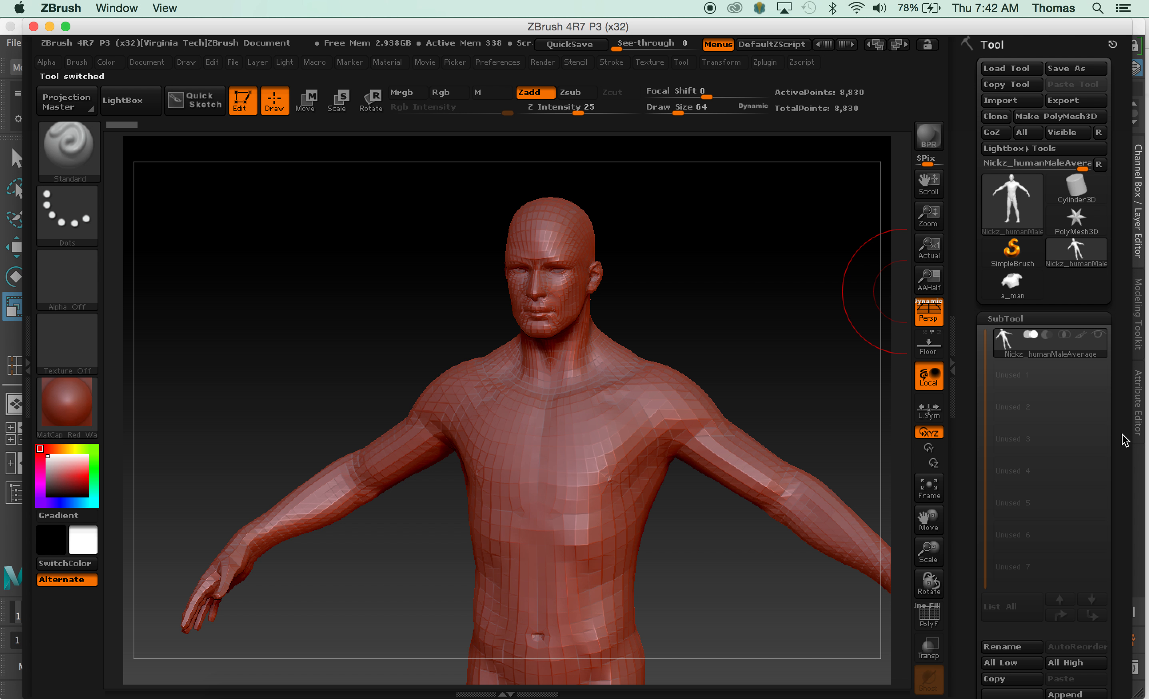
- Append the a_man garment mesh as a subtool of the Nickz_humanMaleAverage body
scroll(1125, 440, "down", 5)
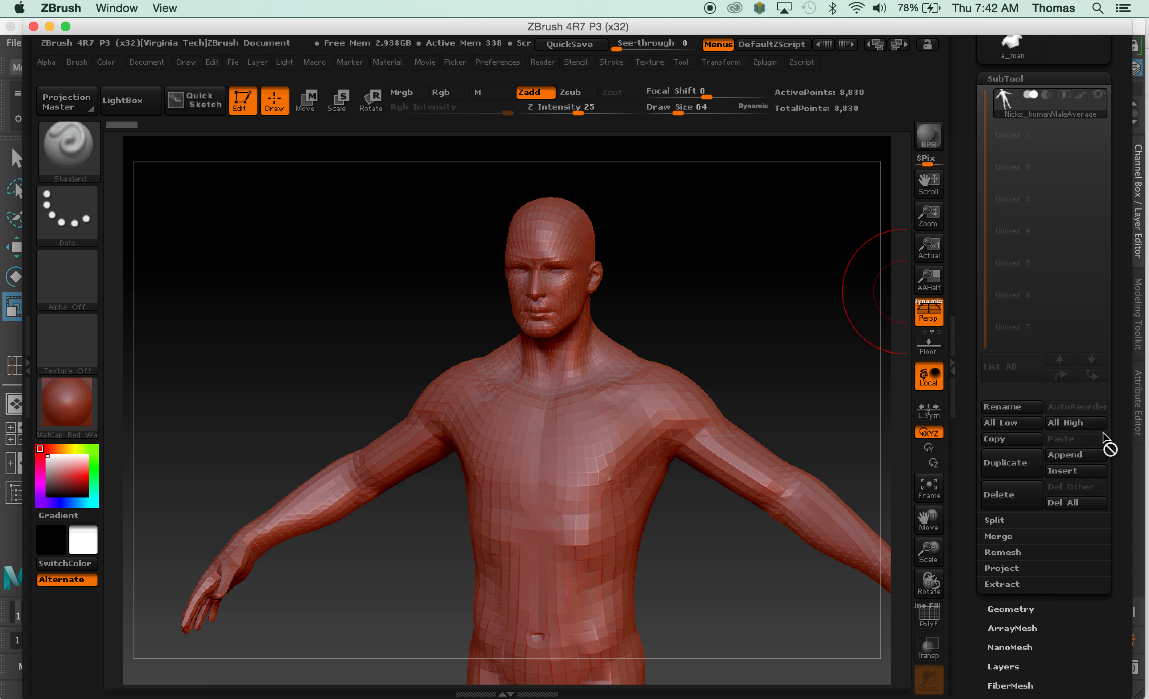
scroll(1109, 442, "up", 3)
left_click(1001, 182)
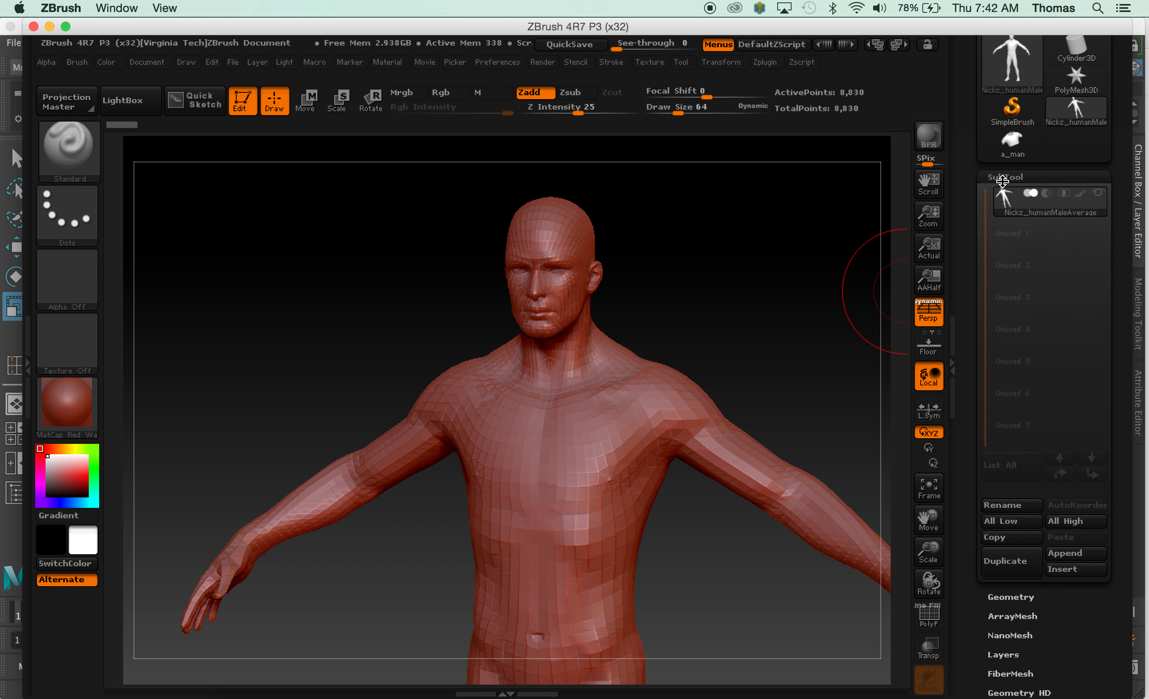
left_click(1004, 179)
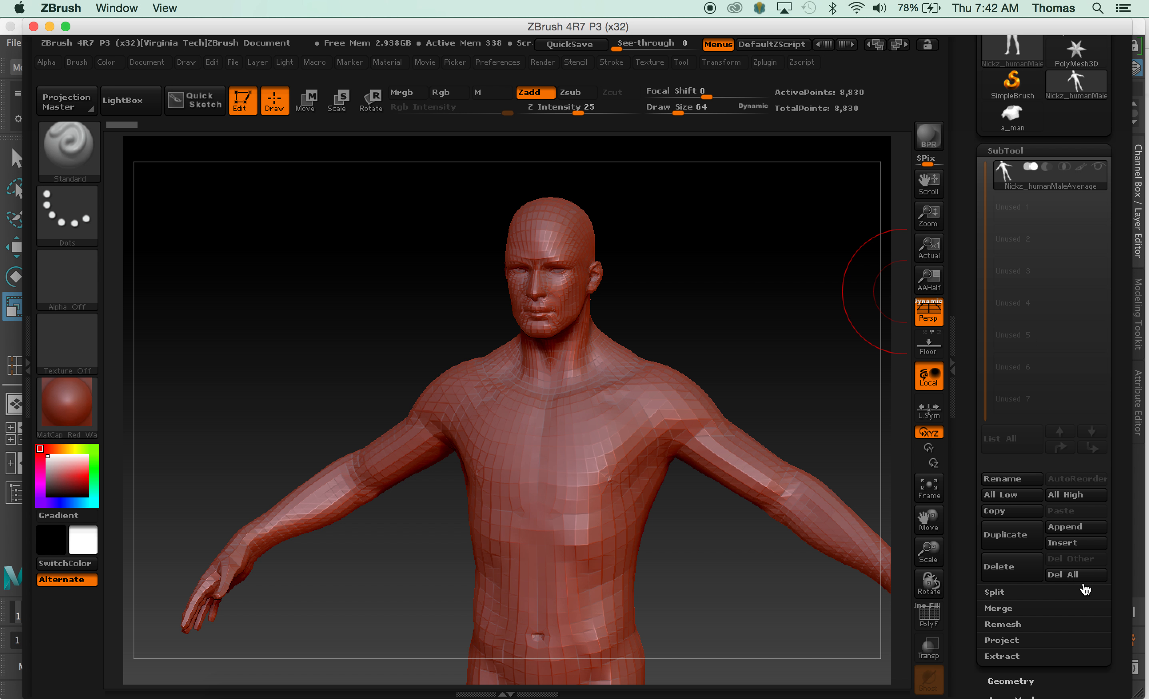
left_click(1072, 527)
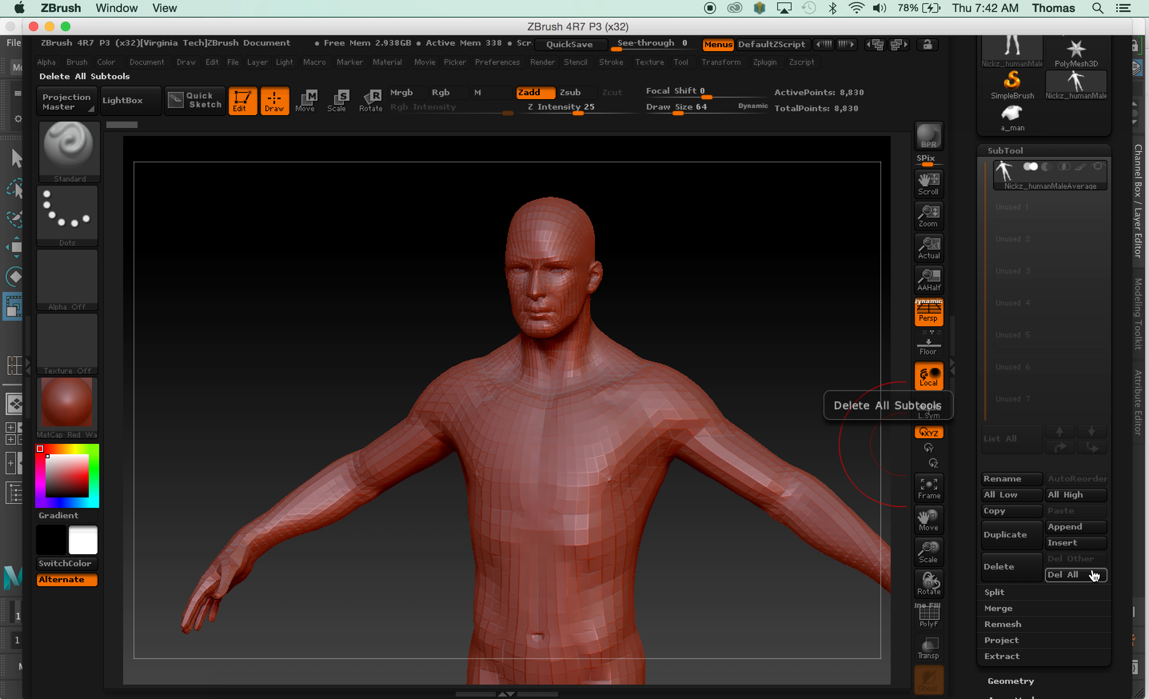
left_click(1089, 532)
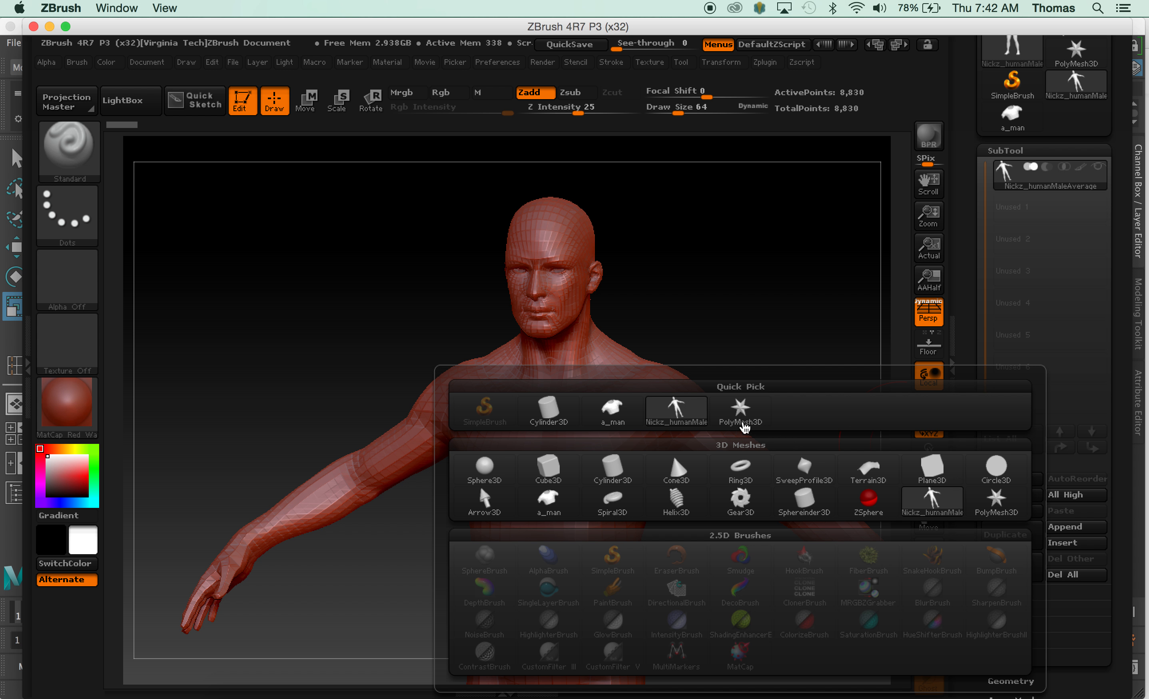
left_click(622, 409)
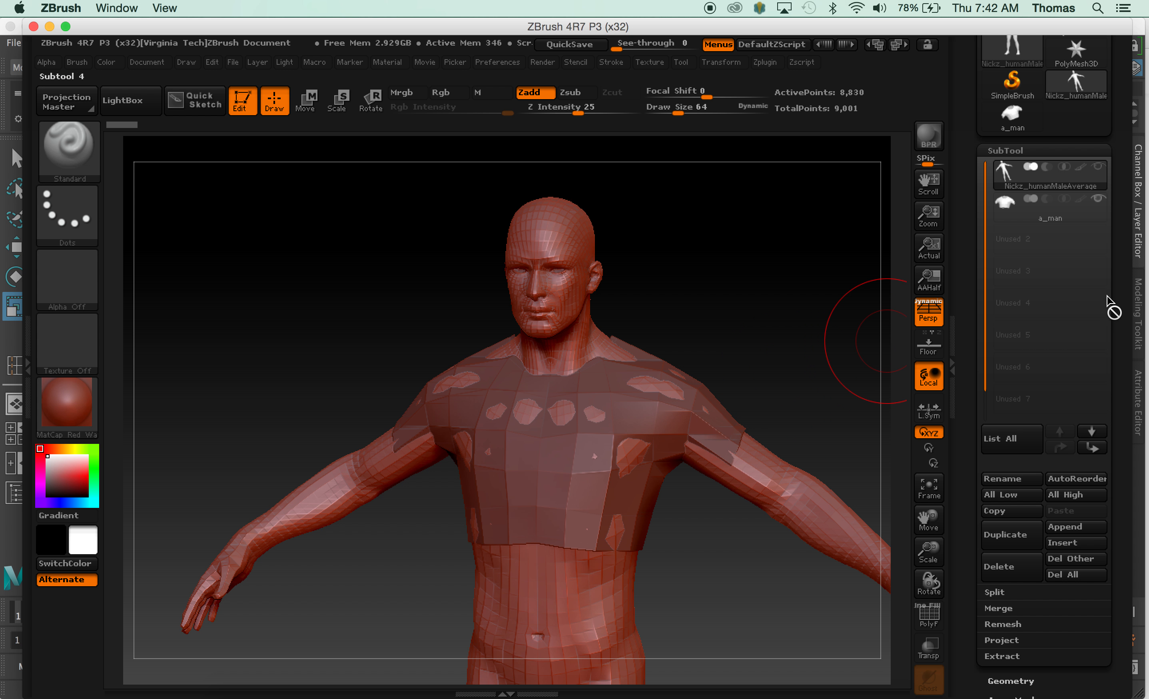
- Turn on visibility of the Nickz_humanMaleAverage subtool and make the a_man garment the active subtool
scroll(1122, 299, "up", 5)
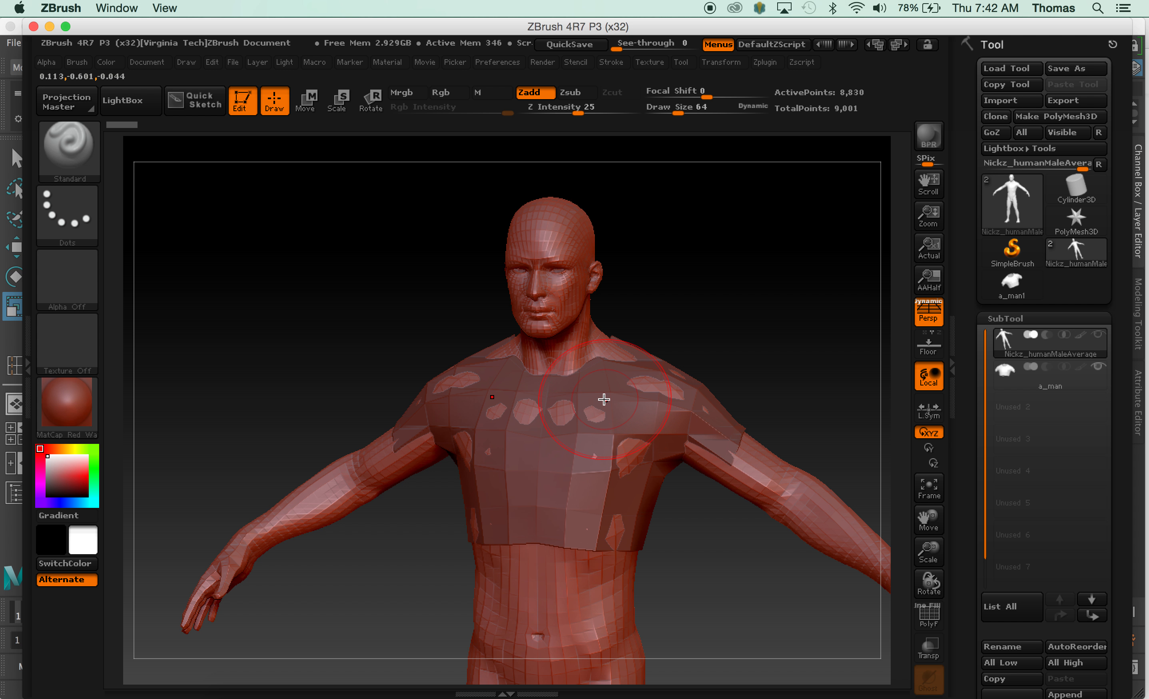
left_click(1064, 377)
left_click(1055, 343)
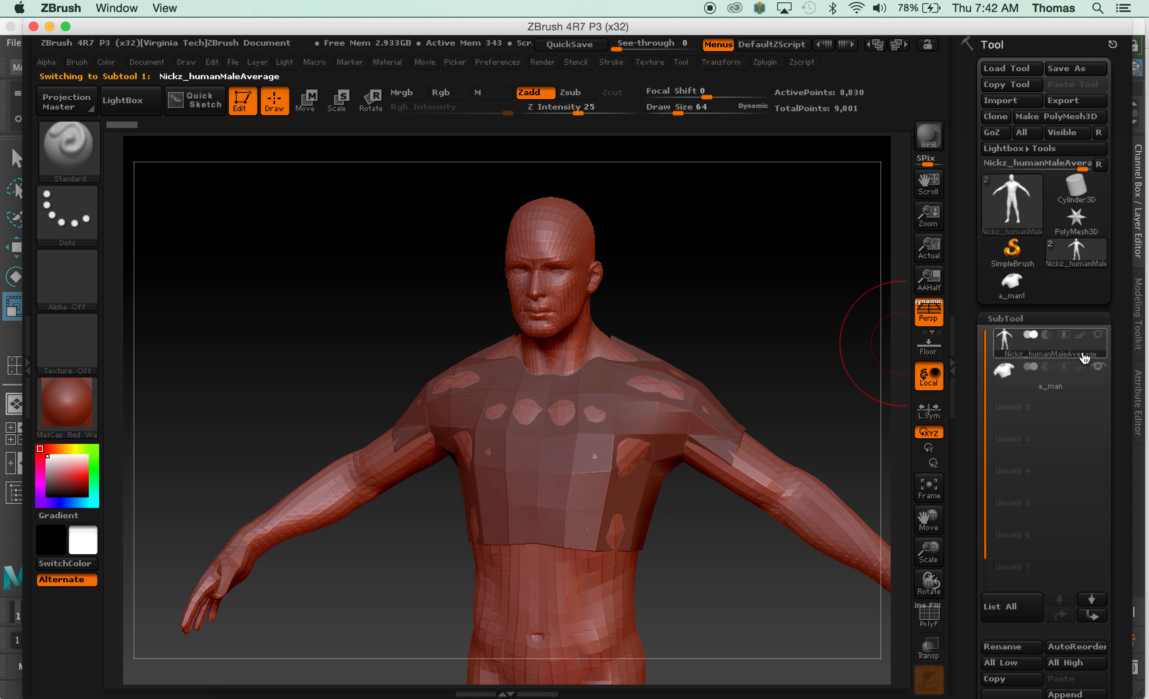
left_click(1098, 385)
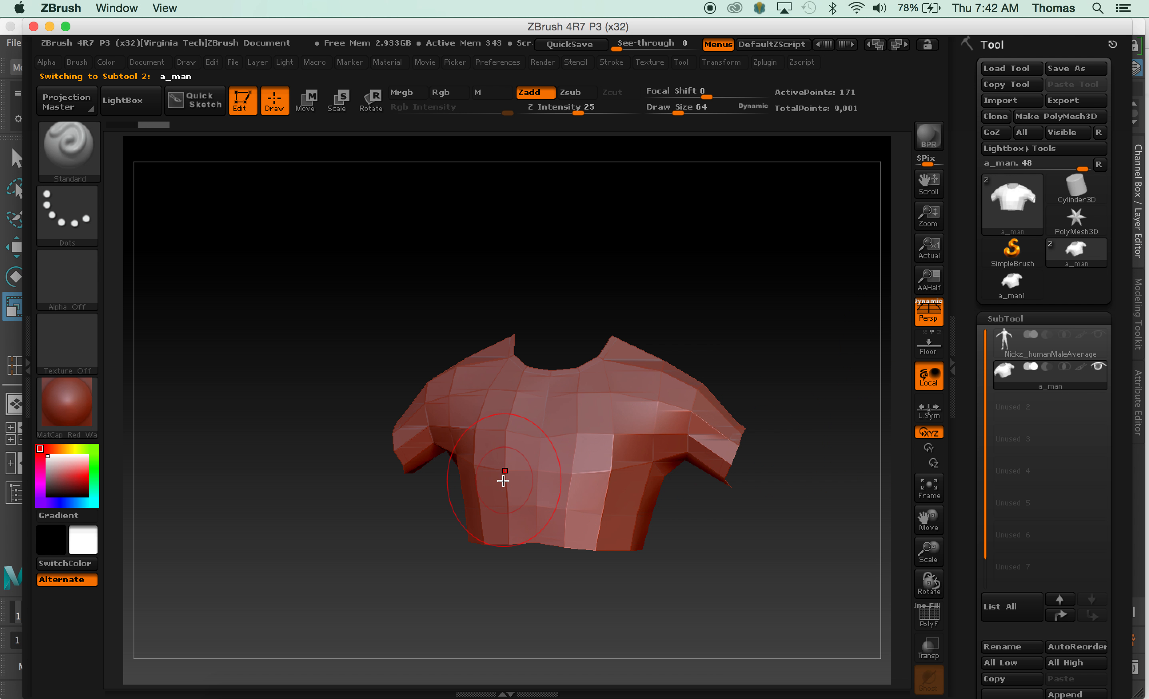
left_click(1048, 360)
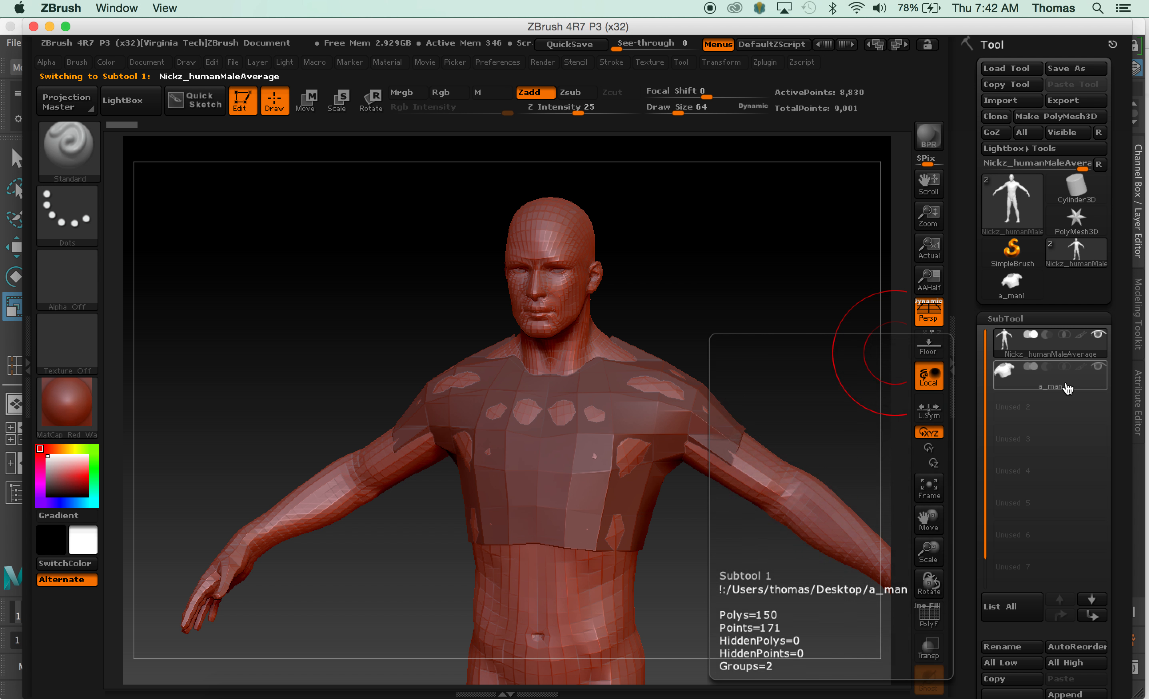
left_click(1068, 384)
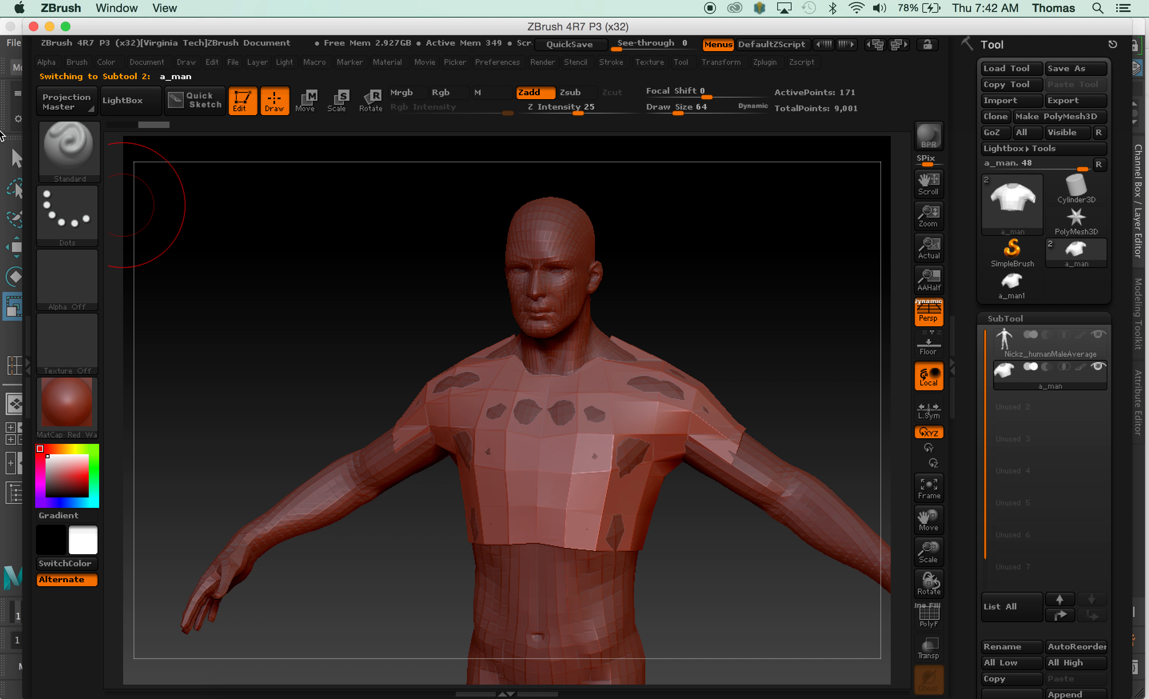
- Using the Move brush, pull the garment's front shoulders, chest and side outward over the body where it pokes through
left_click(85, 145)
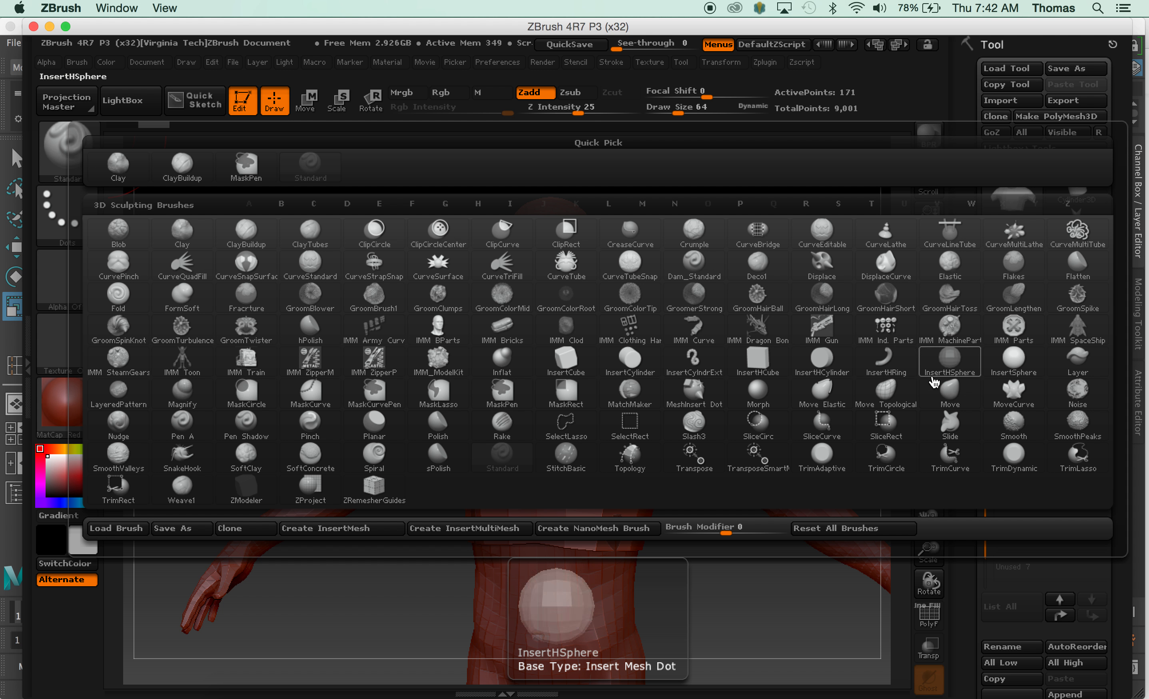
left_click(949, 390)
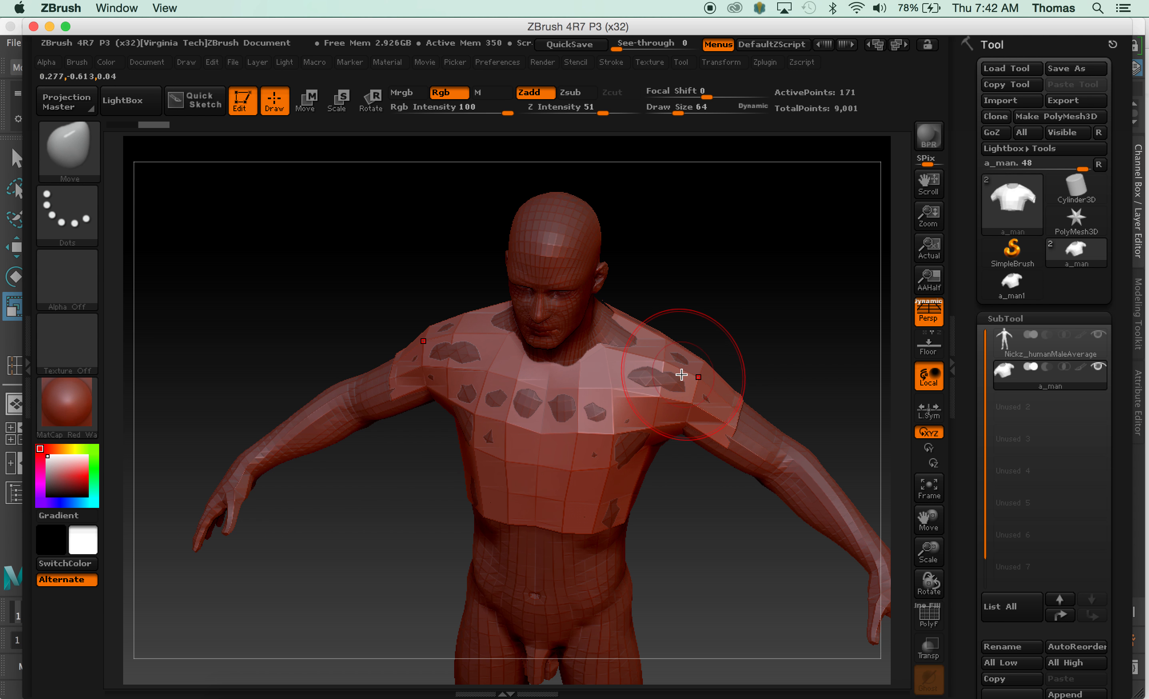
left_click_drag(669, 370, 673, 362)
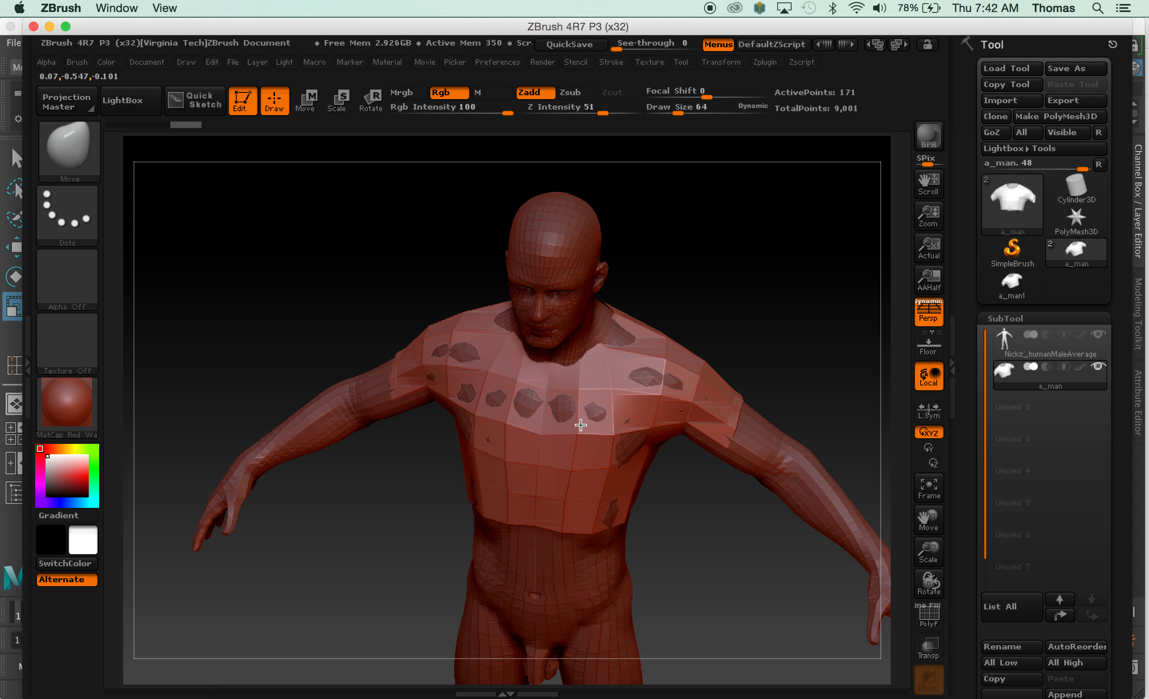
left_click_drag(581, 424, 579, 428)
mouse_move(749, 323)
left_mouse_down()
mouse_move(736, 303)
mouse_move(678, 309)
left_mouse_up()
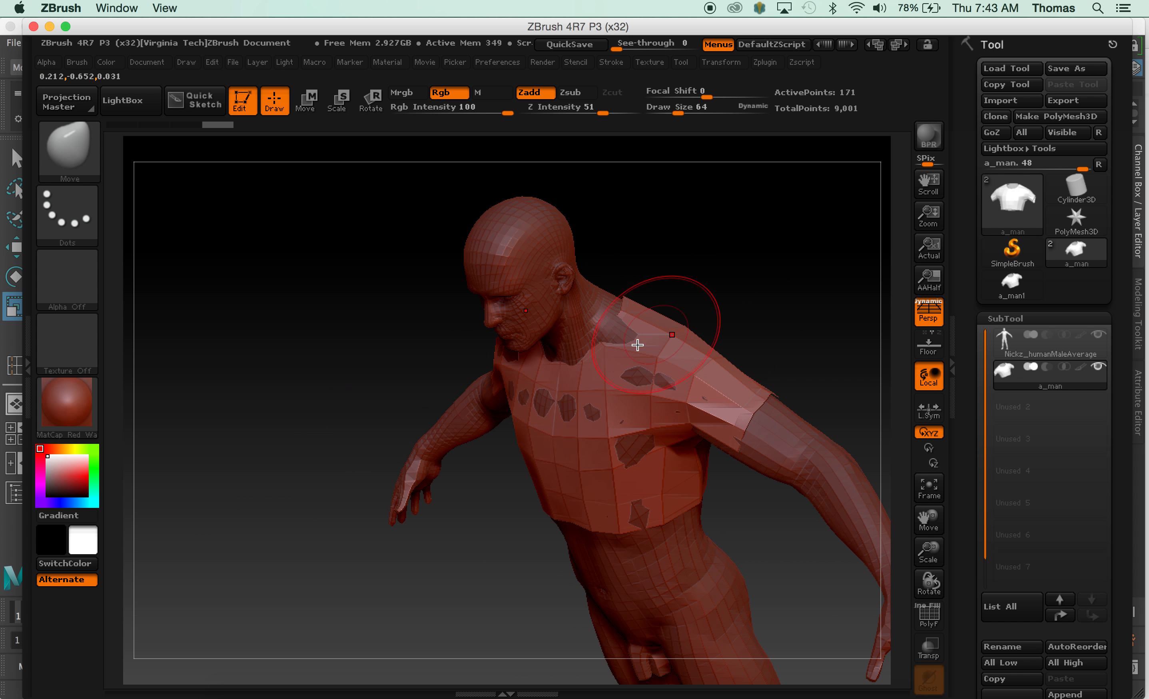
left_click_drag(558, 399, 549, 399)
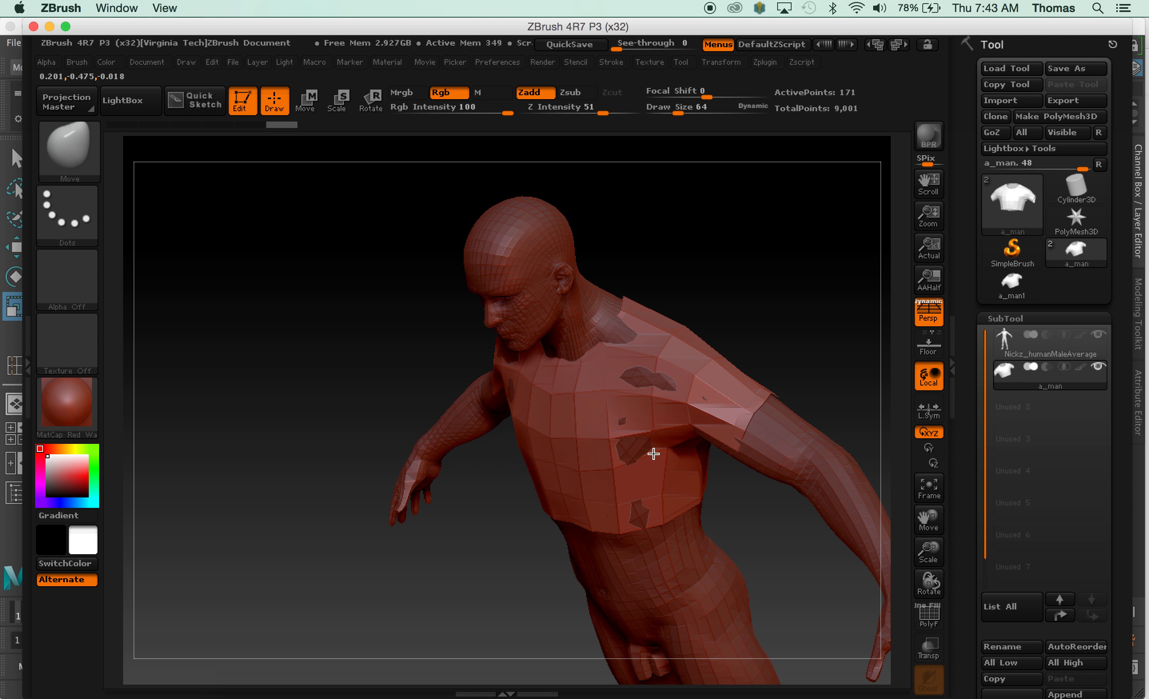
left_click_drag(658, 463, 663, 504)
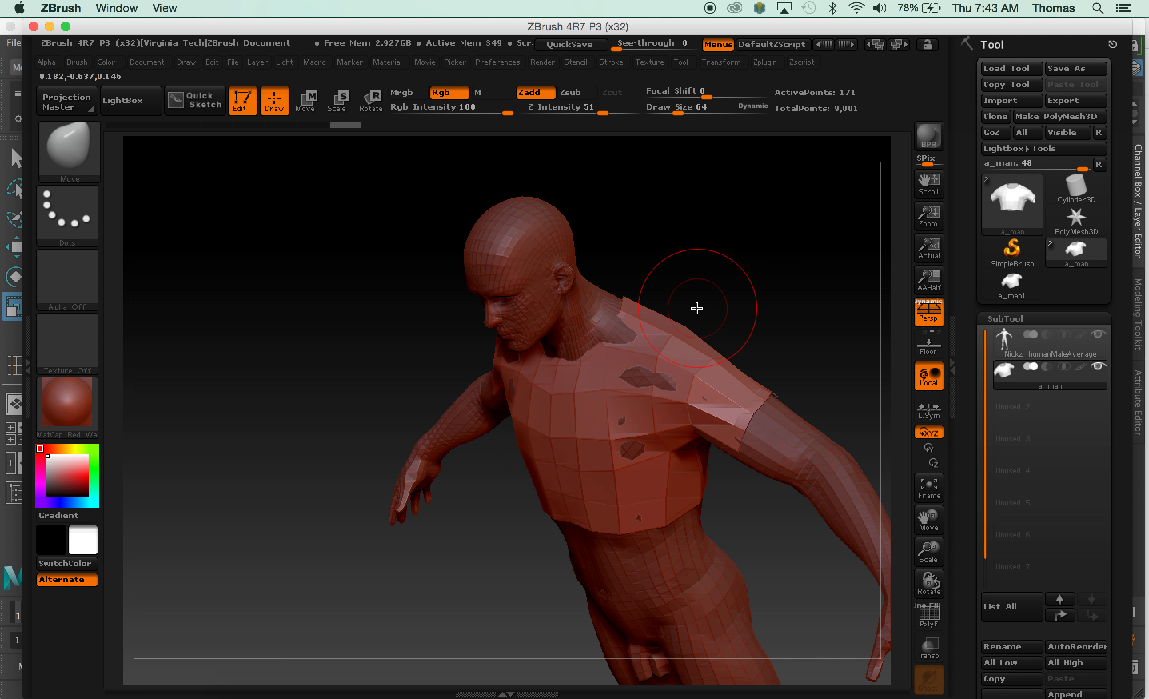
- Pull the garment's collar, shoulder and upper back outward with the Move brush to cover the body
left_click_drag(725, 288, 678, 306)
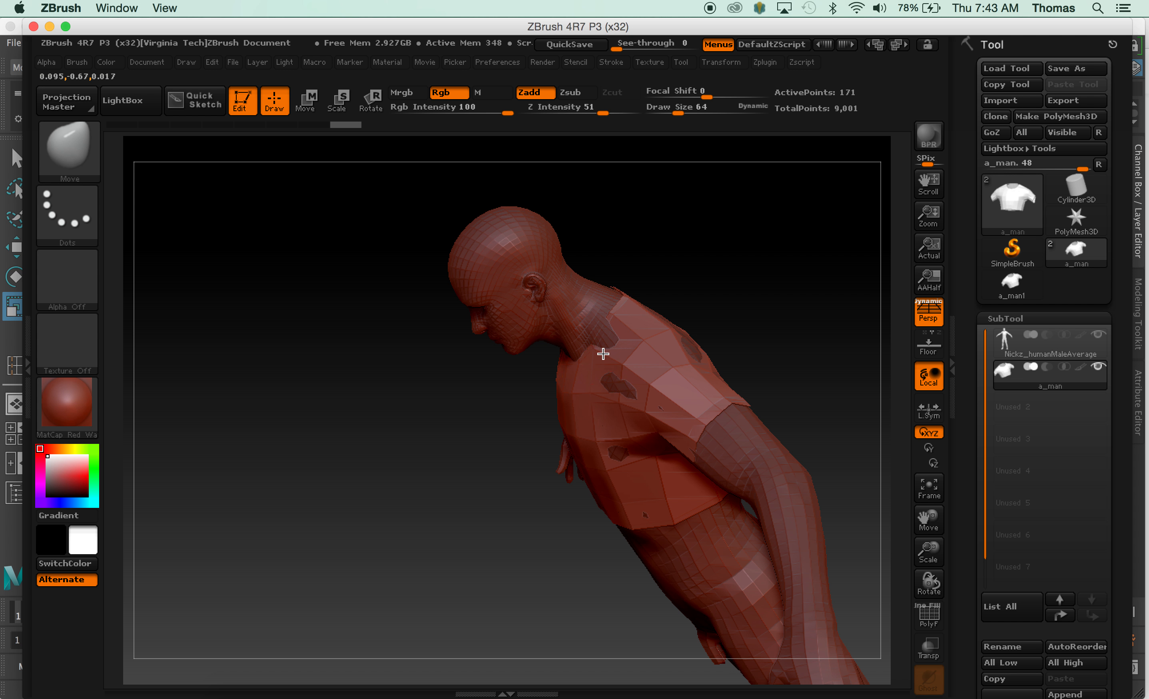
left_click_drag(604, 354, 583, 344)
mouse_move(715, 304)
left_mouse_down()
mouse_move(659, 331)
mouse_move(667, 342)
mouse_move(642, 395)
left_mouse_up()
left_click_drag(696, 238, 699, 300)
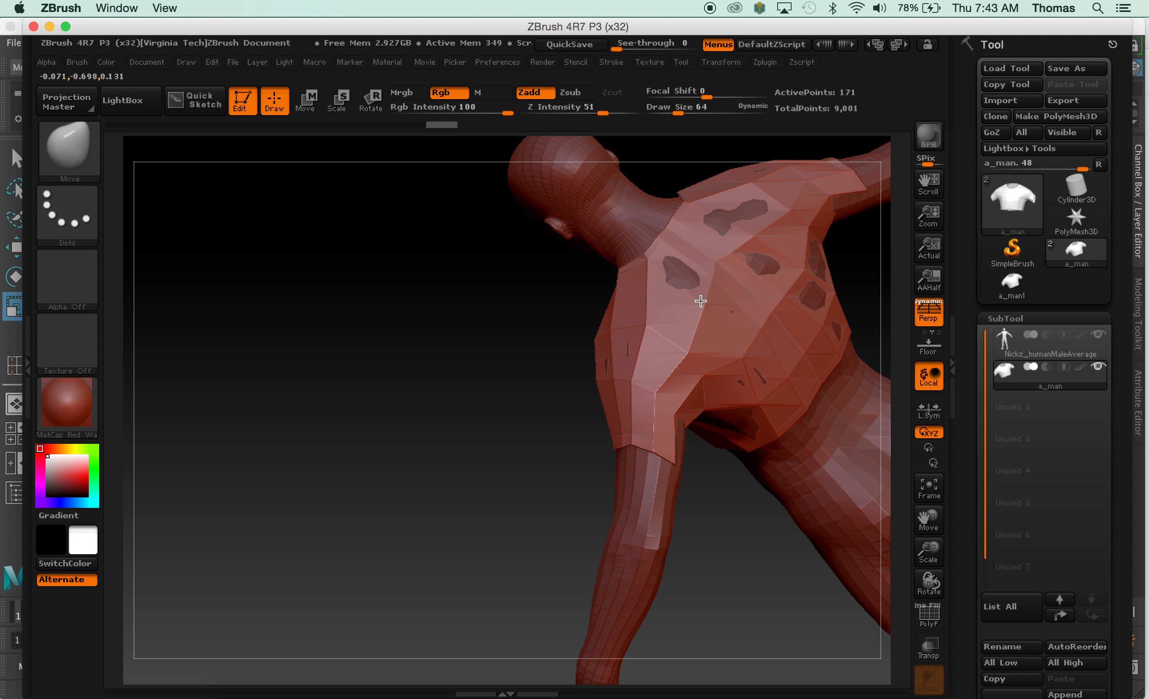
left_click_drag(731, 259, 742, 264)
mouse_move(521, 372)
left_mouse_down()
mouse_move(634, 316)
mouse_move(557, 318)
left_mouse_up()
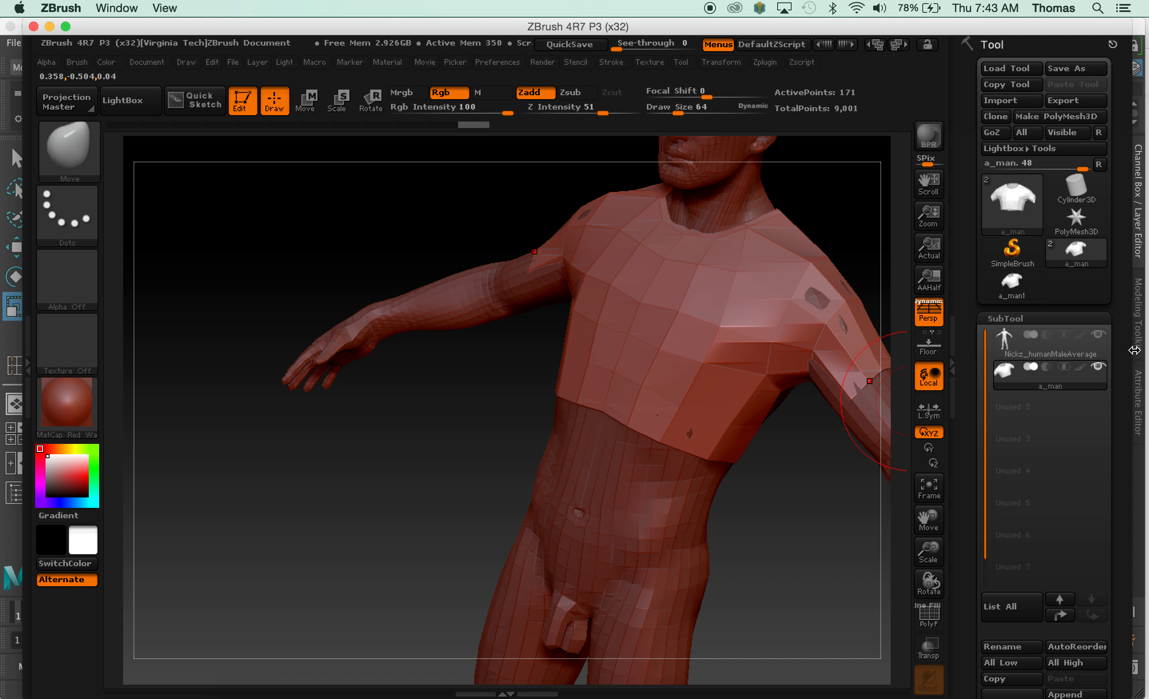
- Divide the a_man garment's geometry up to subdivision level 4 with smoothing on
left_click_drag(1068, 422, 1068, 217)
left_click(1006, 644)
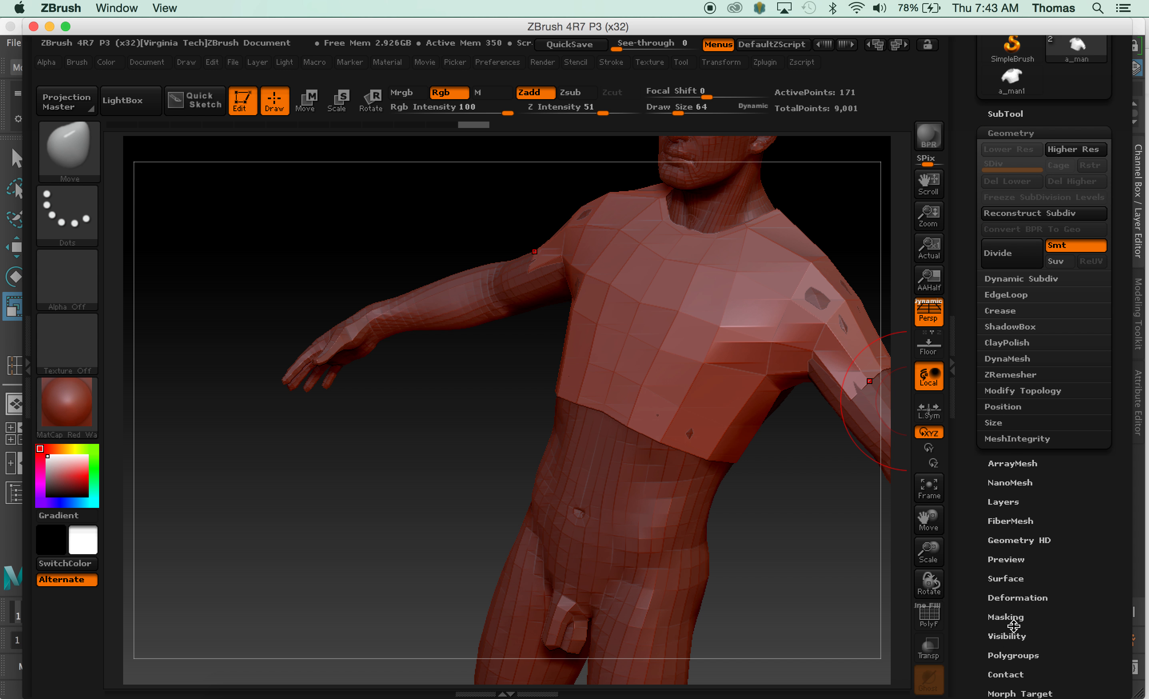
left_click(1001, 256)
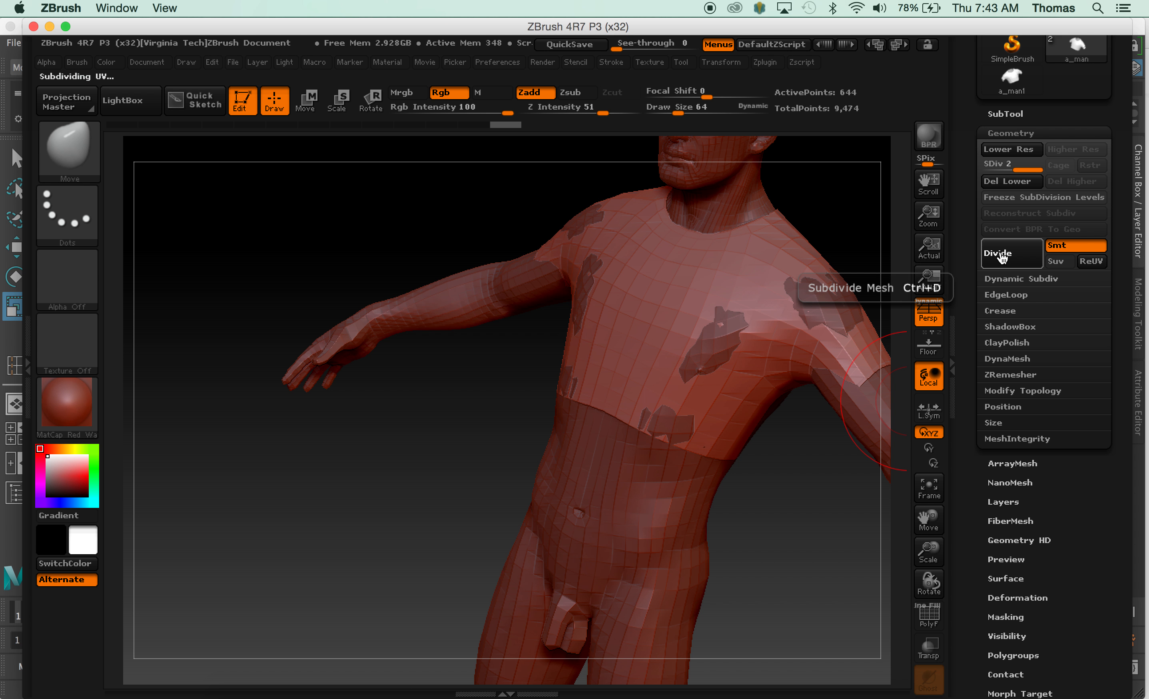
left_click(1001, 256)
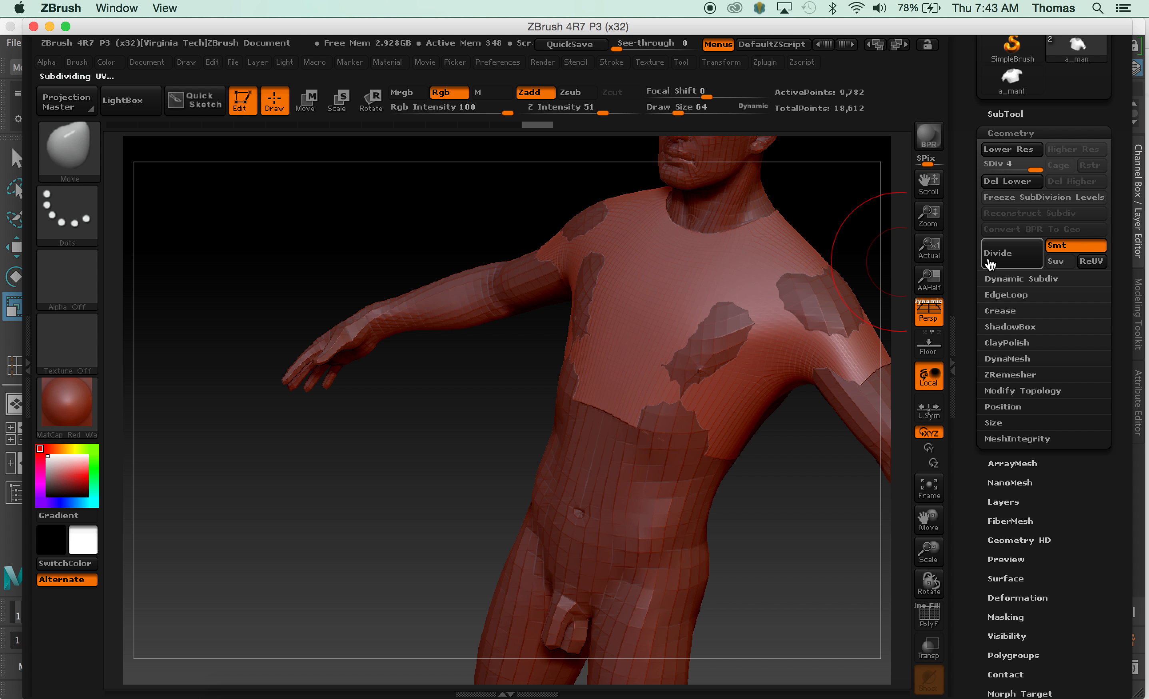
- Build up the garment's chest with the Standard brush at draw size 21 to cover the exposed body, and smooth the strokes
mouse_move(808, 459)
left_mouse_down()
mouse_move(828, 501)
mouse_move(795, 513)
mouse_move(670, 378)
left_mouse_up()
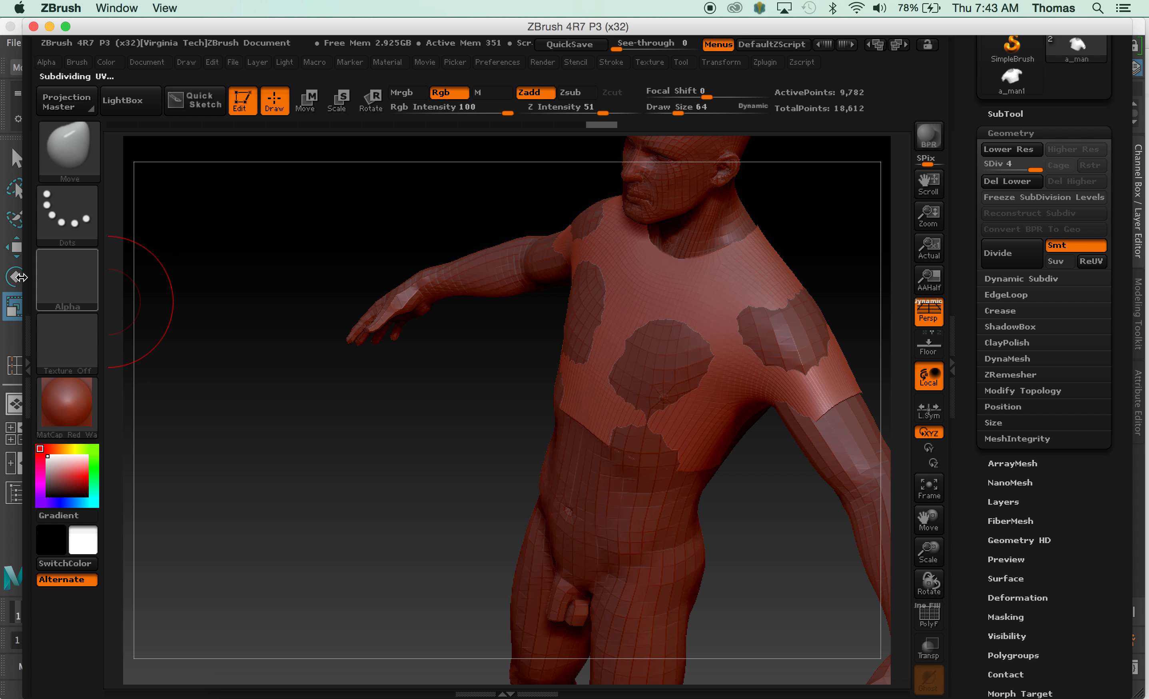
left_click(75, 149)
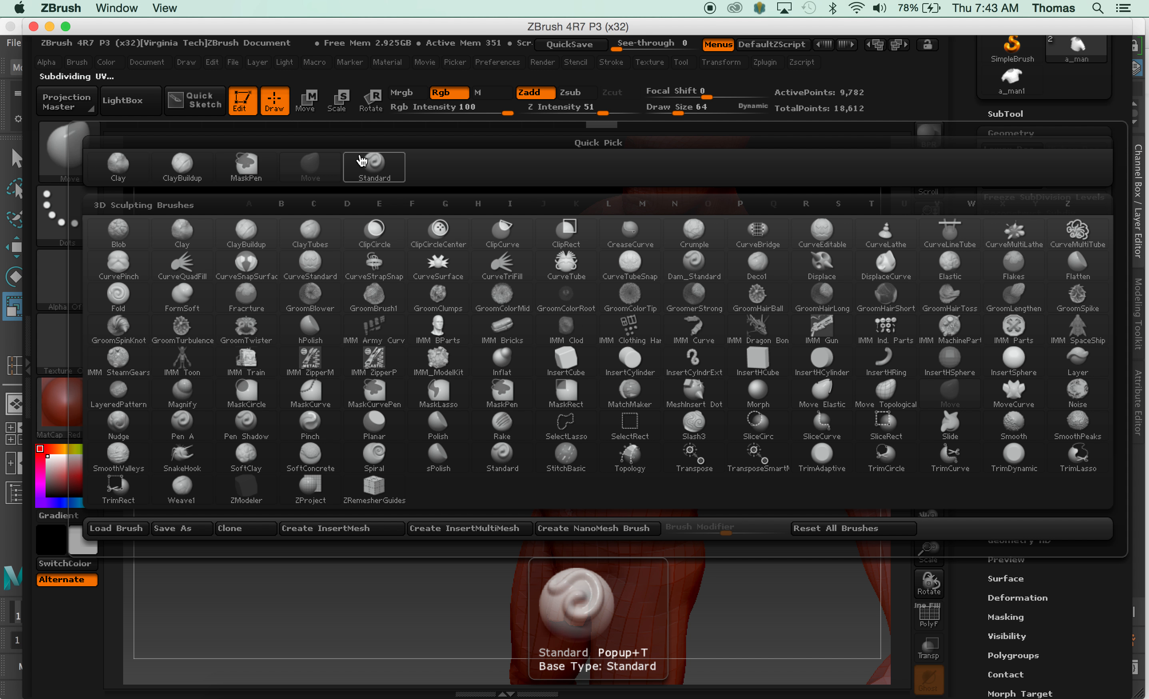
left_click(374, 165)
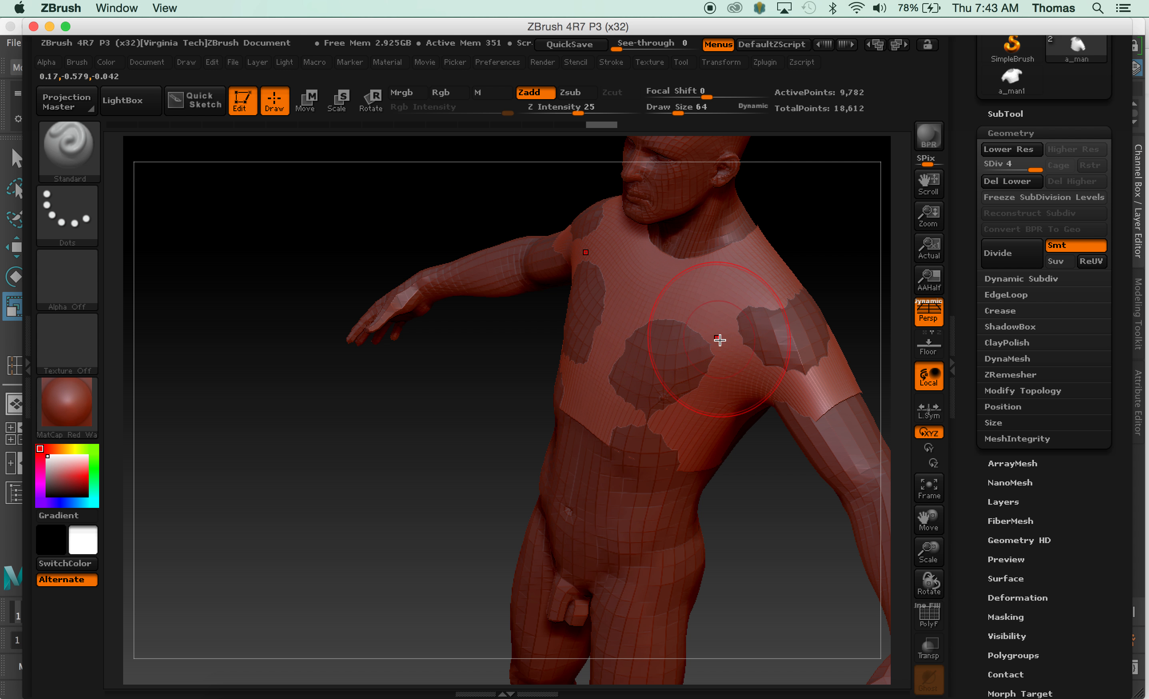
left_click_drag(741, 369, 708, 388)
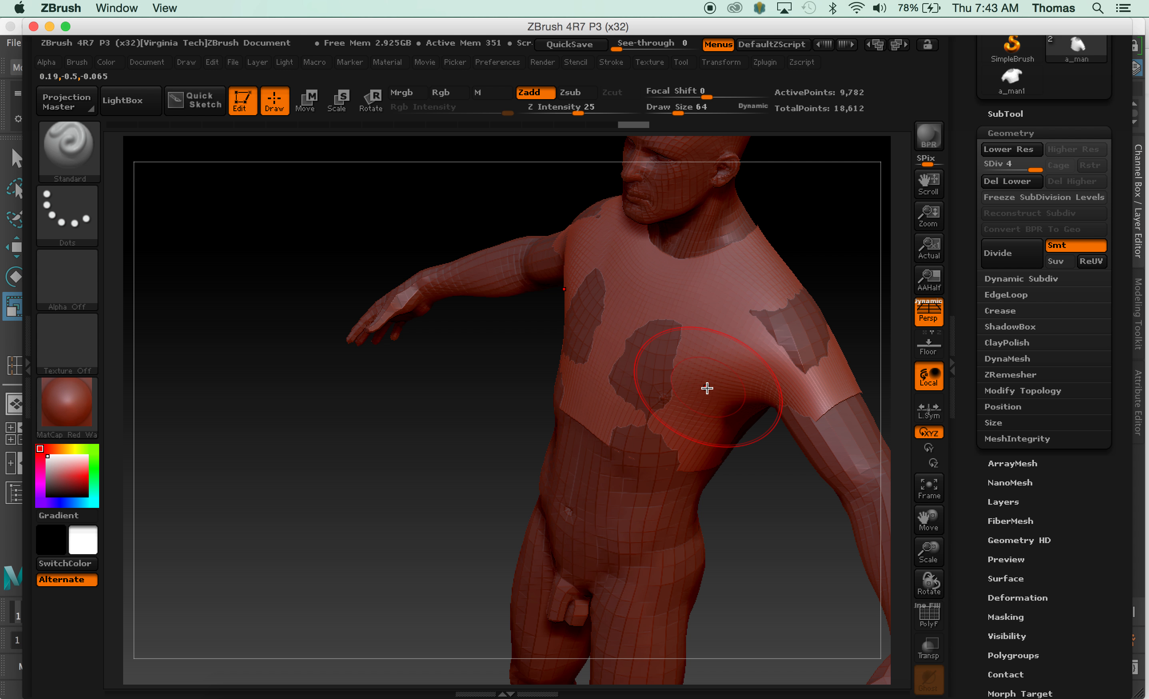
key("super+z")
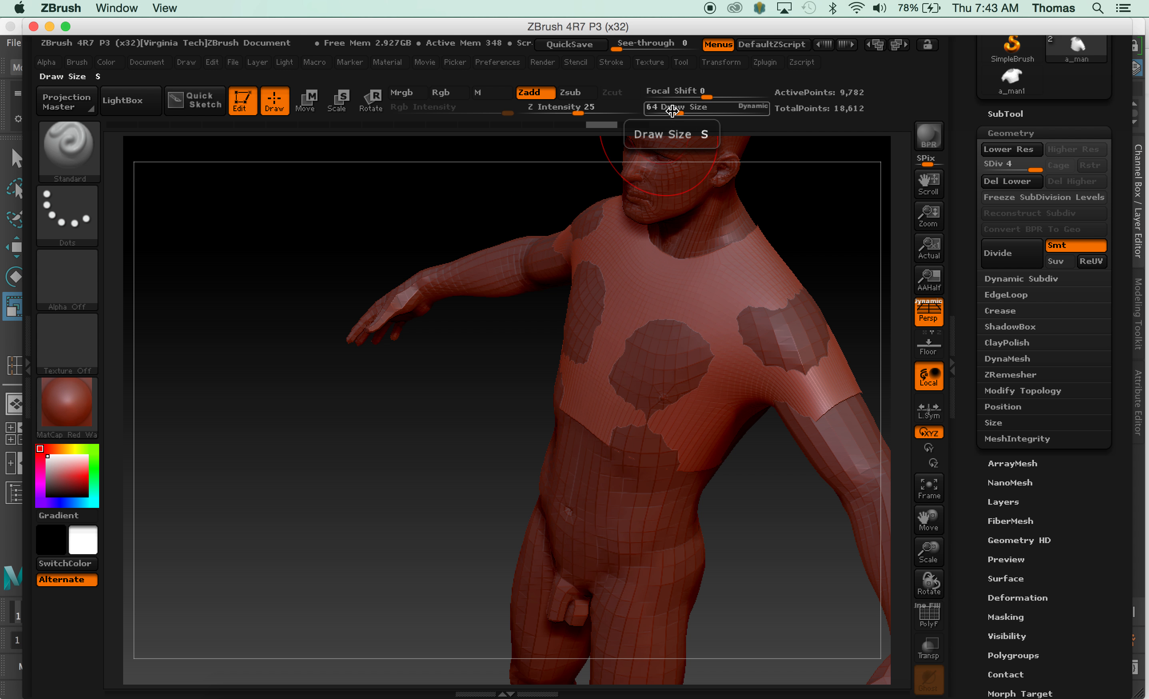
left_click_drag(673, 111, 661, 111)
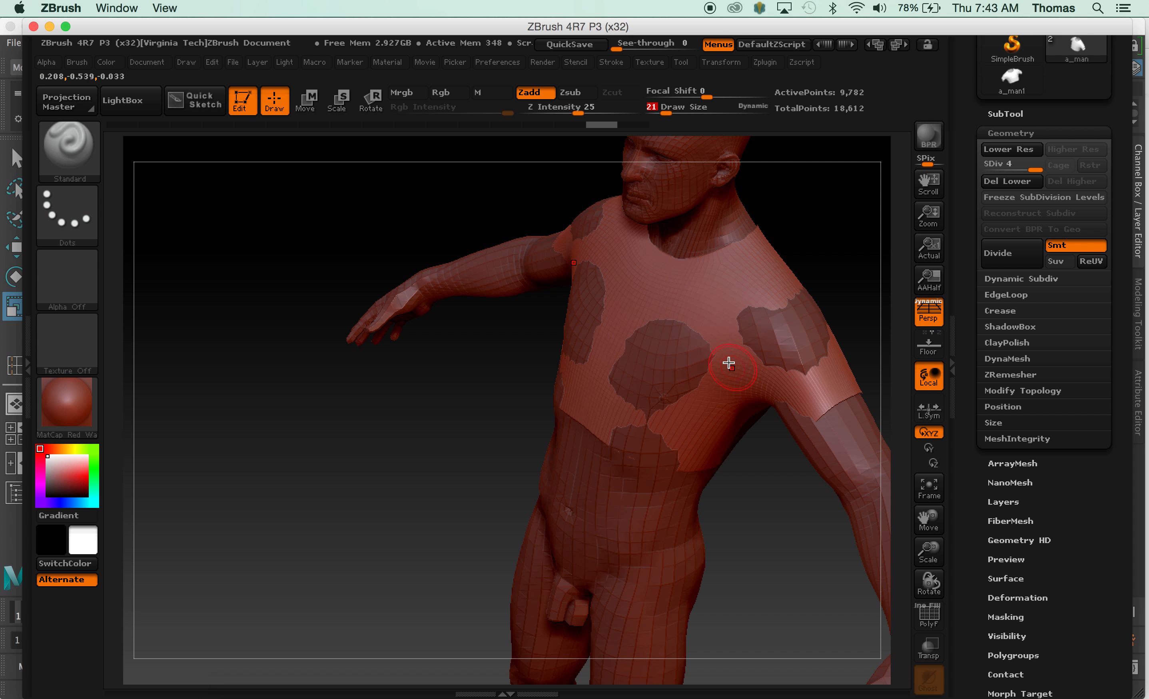
mouse_move(629, 350)
left_mouse_down()
mouse_move(680, 429)
mouse_move(733, 451)
left_mouse_up()
mouse_move(654, 306)
left_mouse_down()
mouse_move(711, 408)
mouse_move(658, 328)
mouse_move(672, 342)
mouse_move(681, 311)
left_mouse_up()
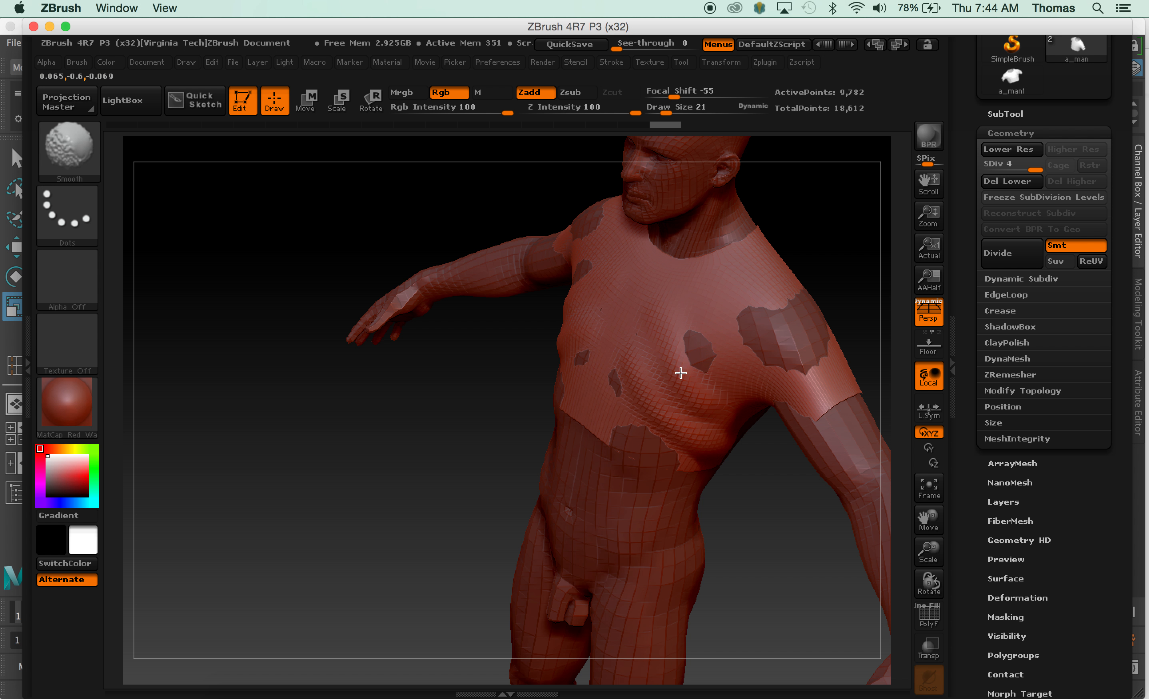